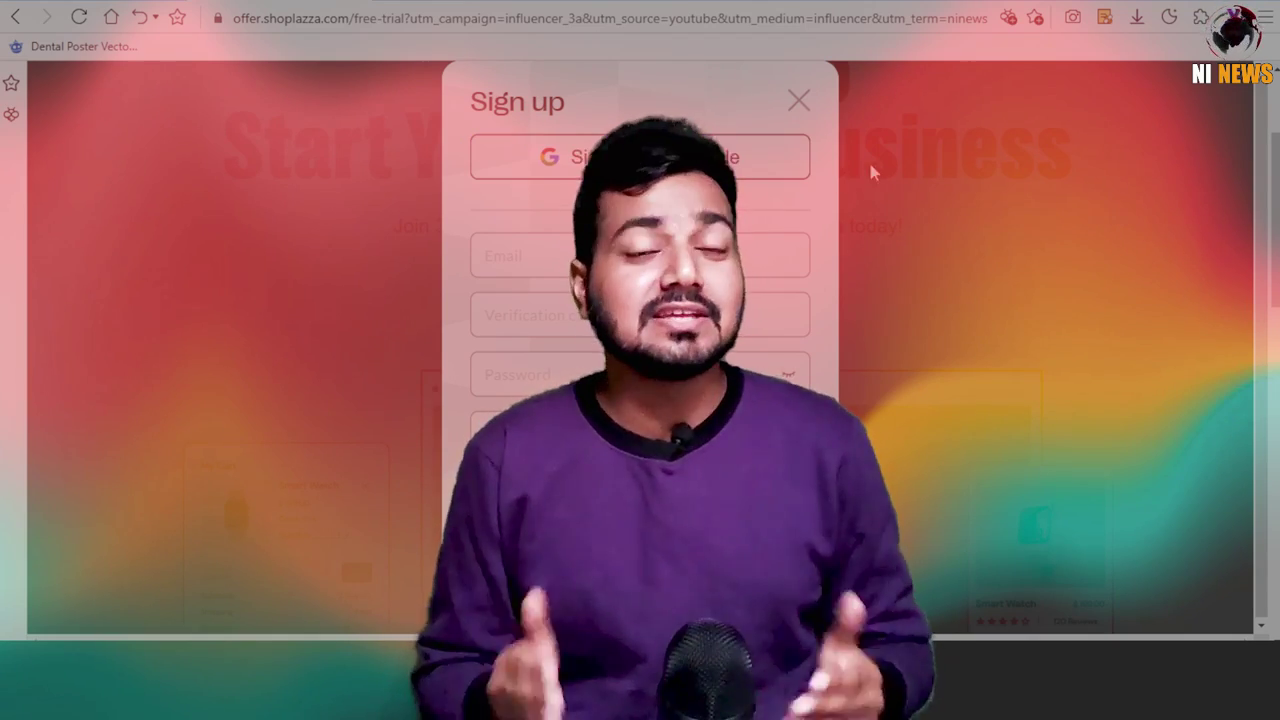
Bring up the free-trial Sign up dialog with Google, email, code, password and store name fields.
{"action": "left_click", "coordinate": [548, 258]}
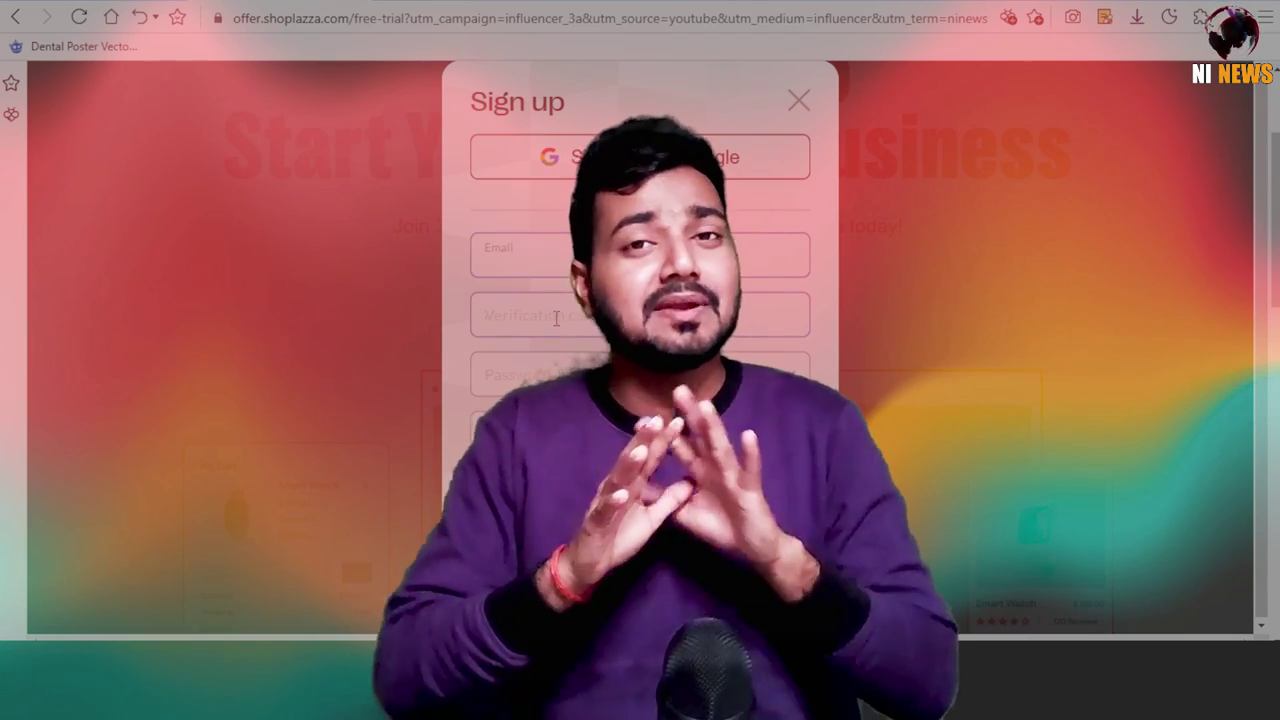
{"action": "left_click", "coordinate": [557, 323]}
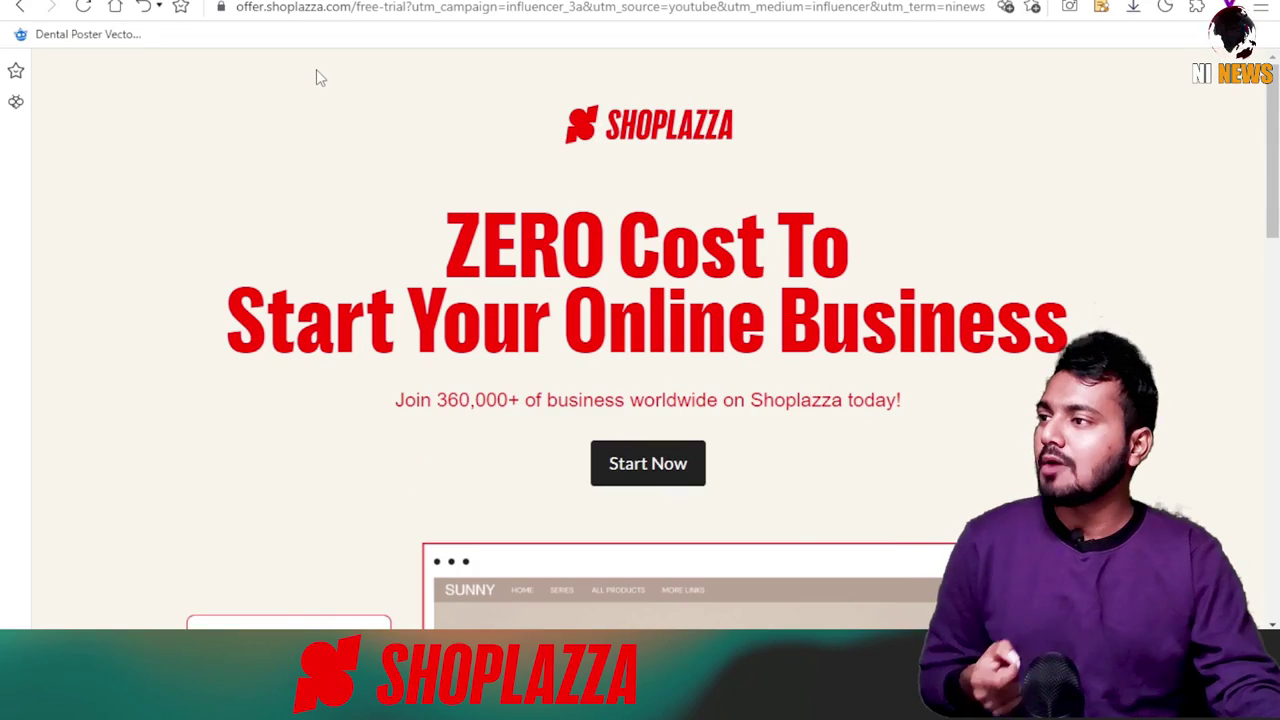
{"action": "scroll", "coordinate": [582, 248], "scroll_direction": "down", "scroll_amount": 3}
{"action": "scroll", "coordinate": [620, 386], "scroll_direction": "up", "scroll_amount": 3}
{"action": "scroll", "coordinate": [677, 449], "scroll_direction": "down", "scroll_amount": 6}
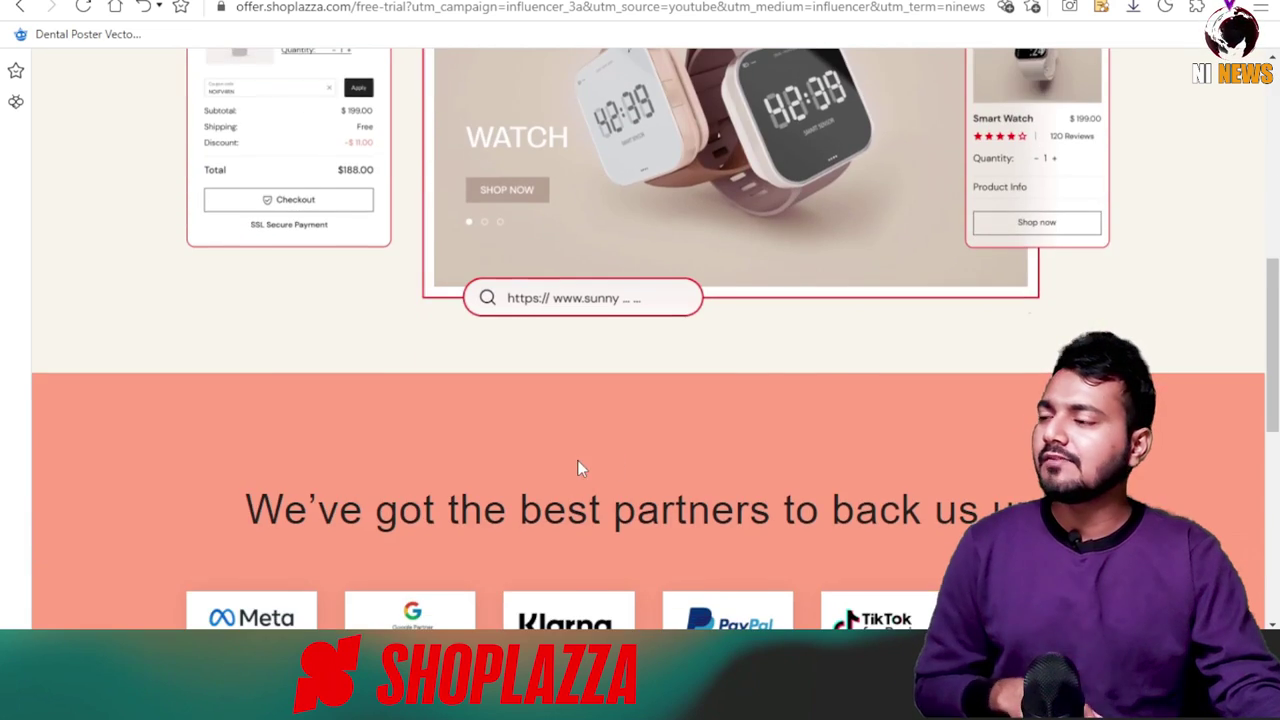
{"action": "scroll", "coordinate": [580, 466], "scroll_direction": "up", "scroll_amount": 4}
{"action": "left_click", "coordinate": [640, 277]}
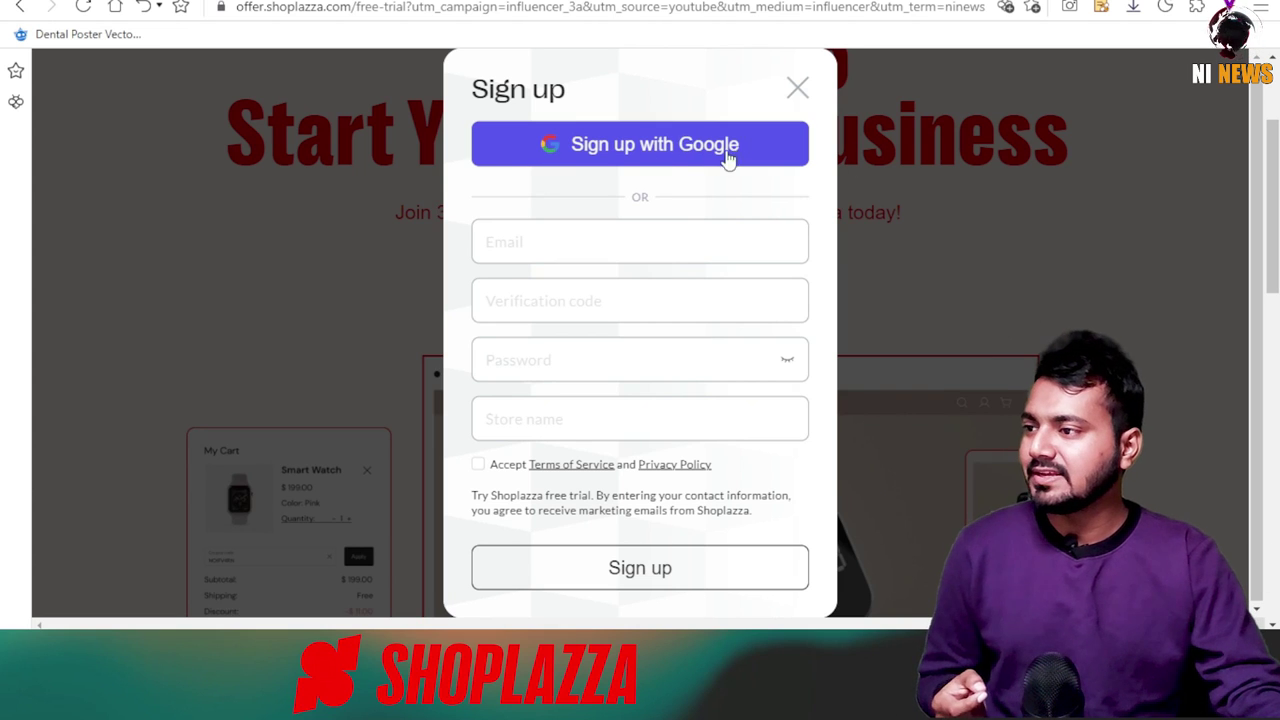
Accept the Terms of Service and Privacy Policy, then create the account through Google sign-up.
{"action": "left_click", "coordinate": [536, 239]}
{"action": "left_click", "coordinate": [556, 306]}
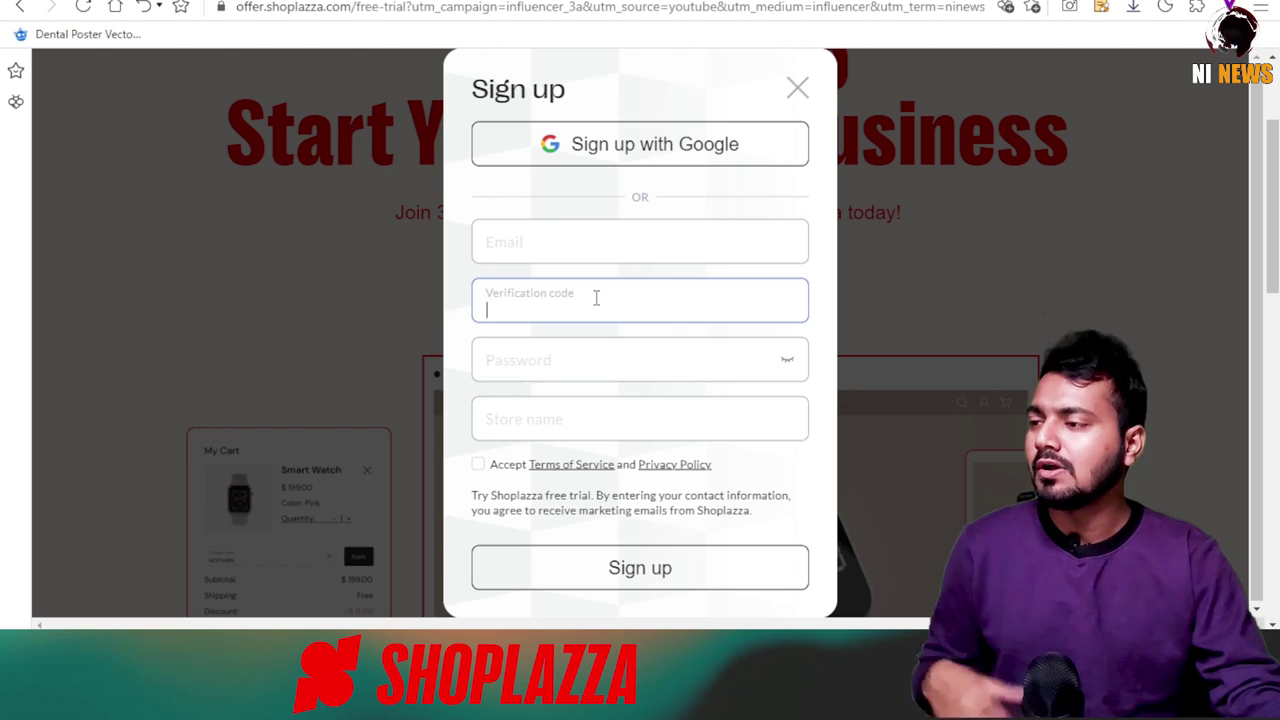
{"action": "left_click", "coordinate": [478, 464]}
{"action": "left_click", "coordinate": [620, 147]}
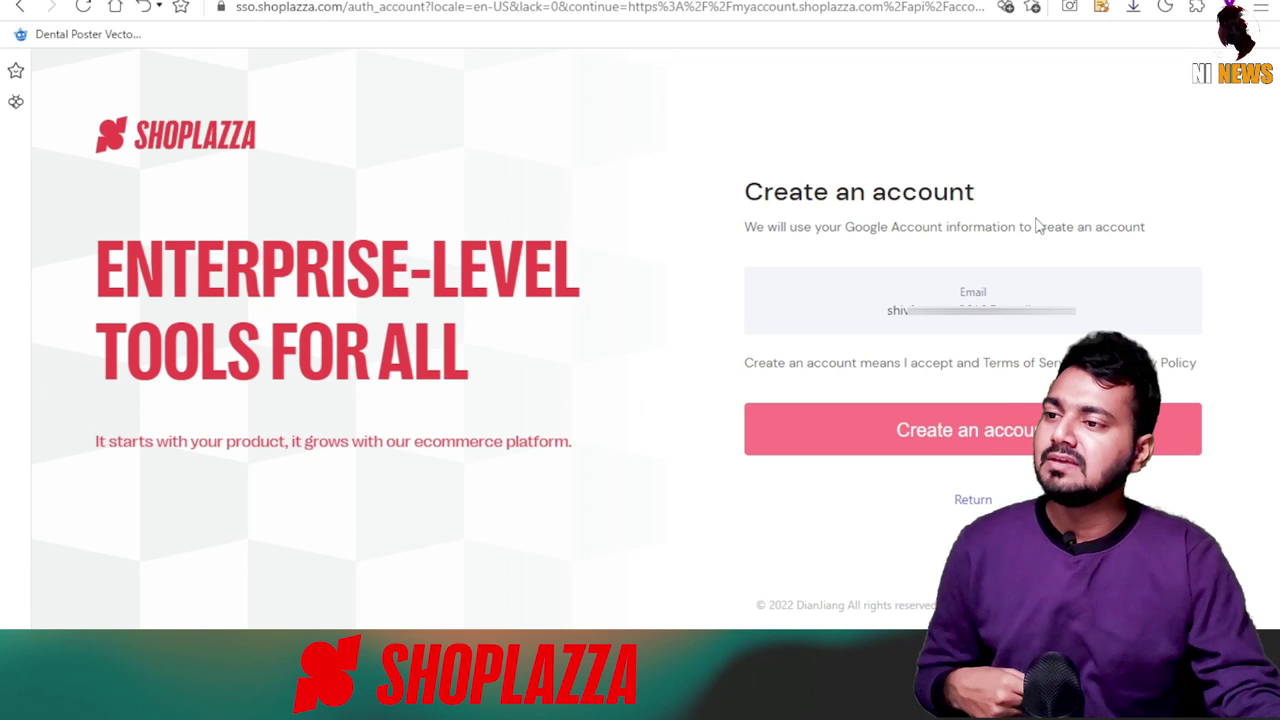
{"action": "left_click", "coordinate": [963, 430]}
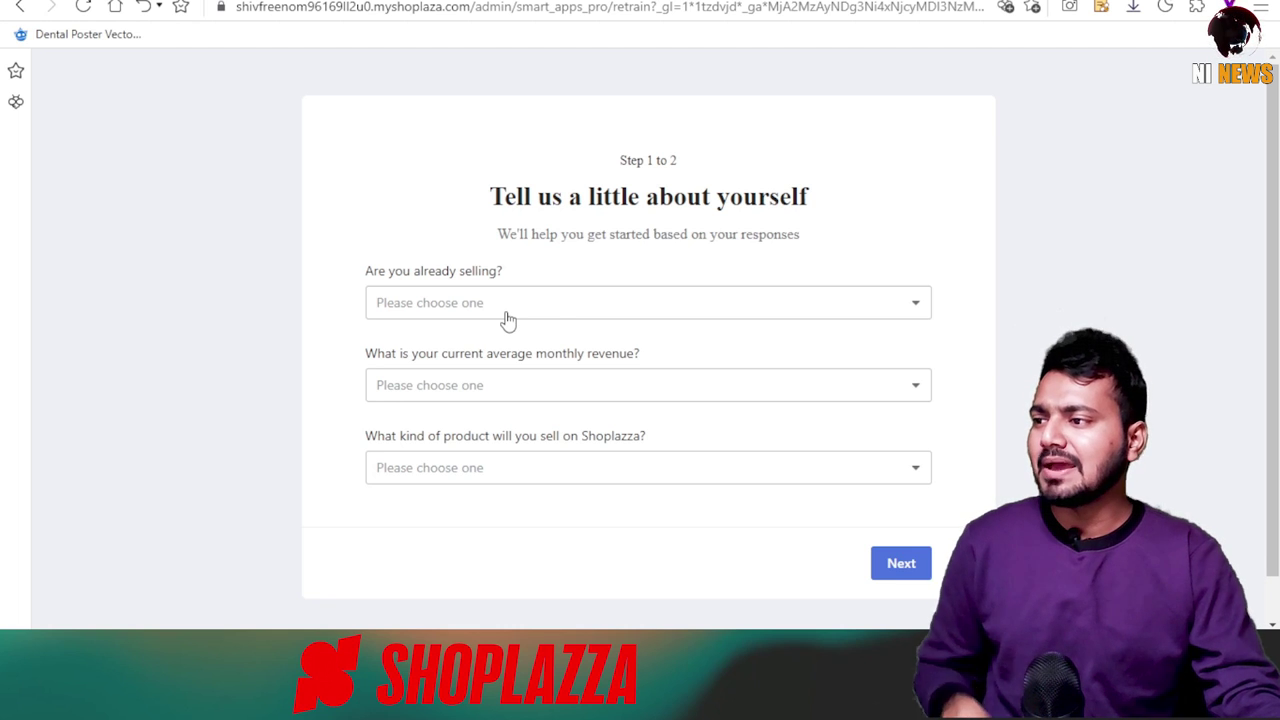
Answer that nothing is sold yet and tick the sales channels, including Instagram.
{"action": "left_click", "coordinate": [565, 313]}
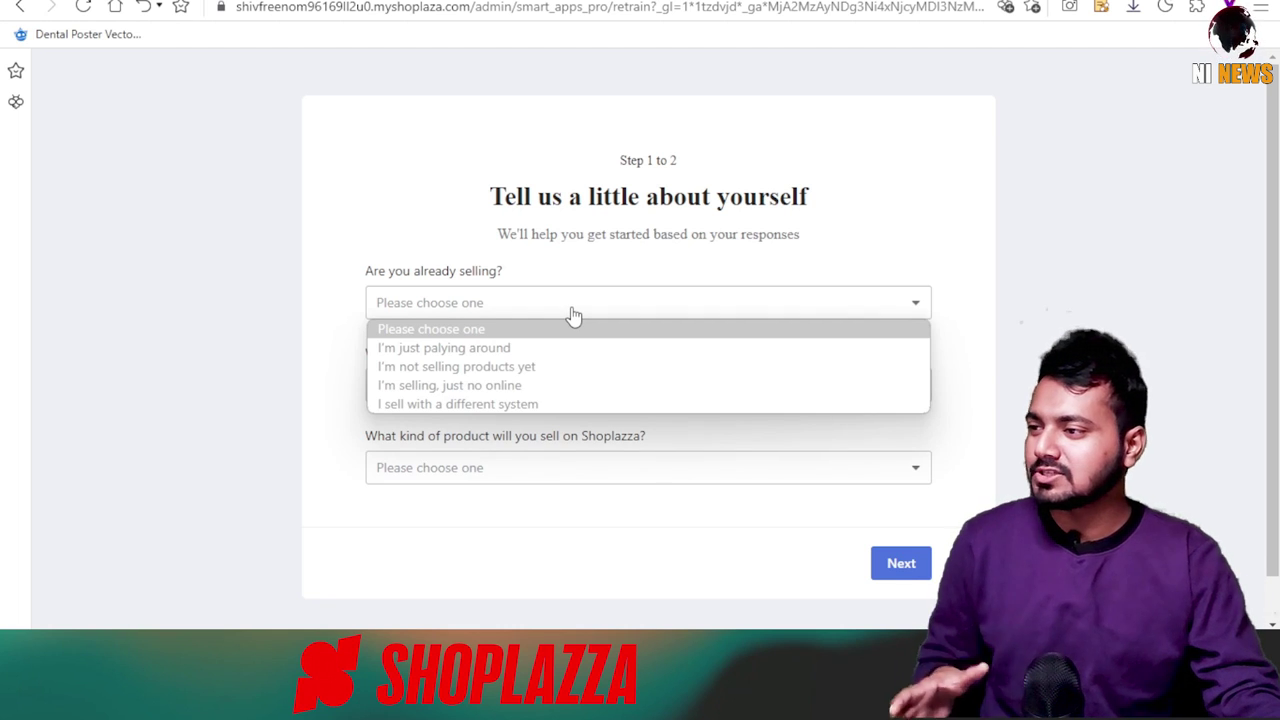
{"action": "left_click", "coordinate": [472, 368]}
{"action": "scroll", "coordinate": [514, 397], "scroll_direction": "down", "scroll_amount": 2}
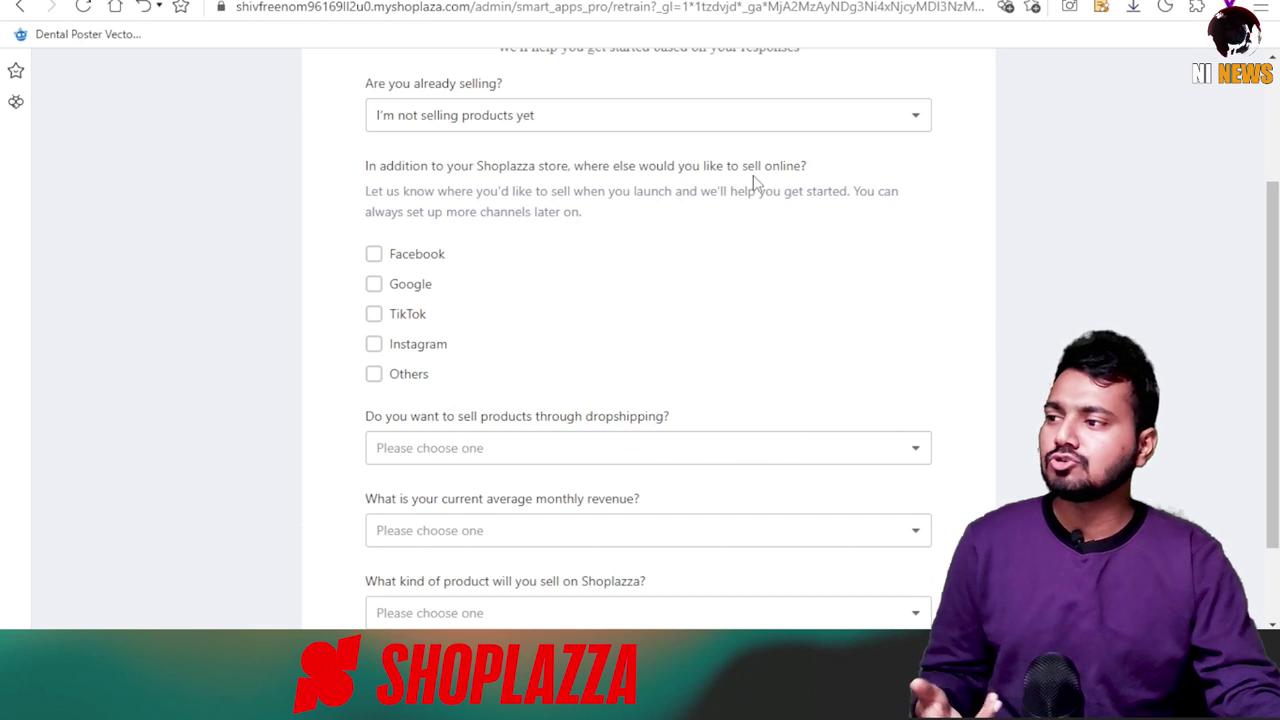
{"action": "left_click", "coordinate": [373, 256]}
{"action": "left_click", "coordinate": [376, 314]}
{"action": "left_click", "coordinate": [382, 344]}
{"action": "left_click", "coordinate": [384, 386]}
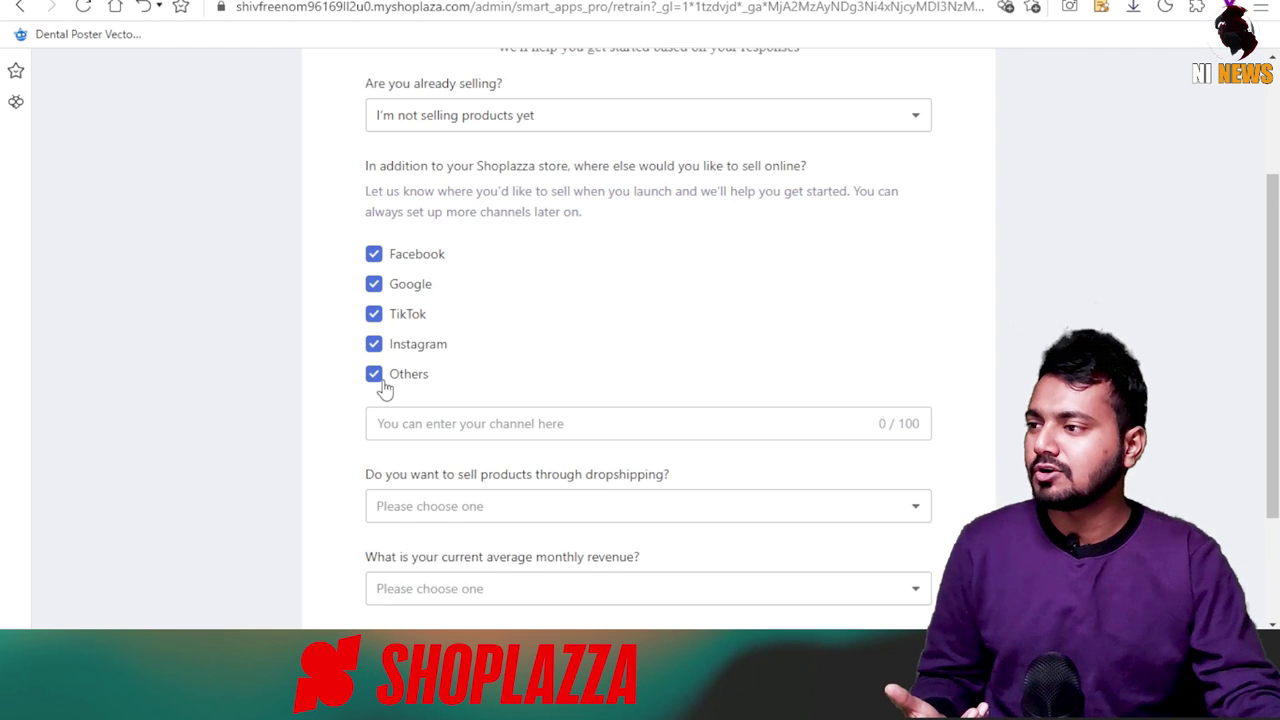
Choose Yes for dropshipping, $0 revenue and Bags as product type, then continue.
{"action": "left_click", "coordinate": [488, 345]}
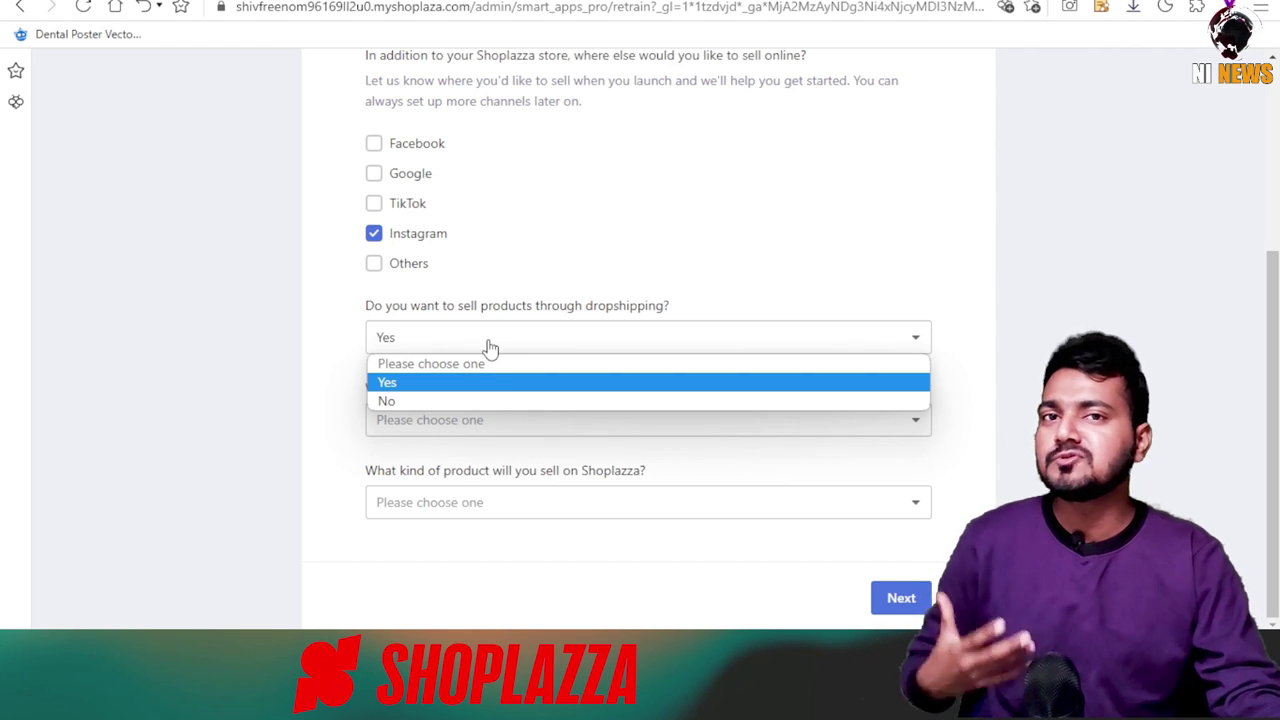
{"action": "left_click", "coordinate": [280, 373]}
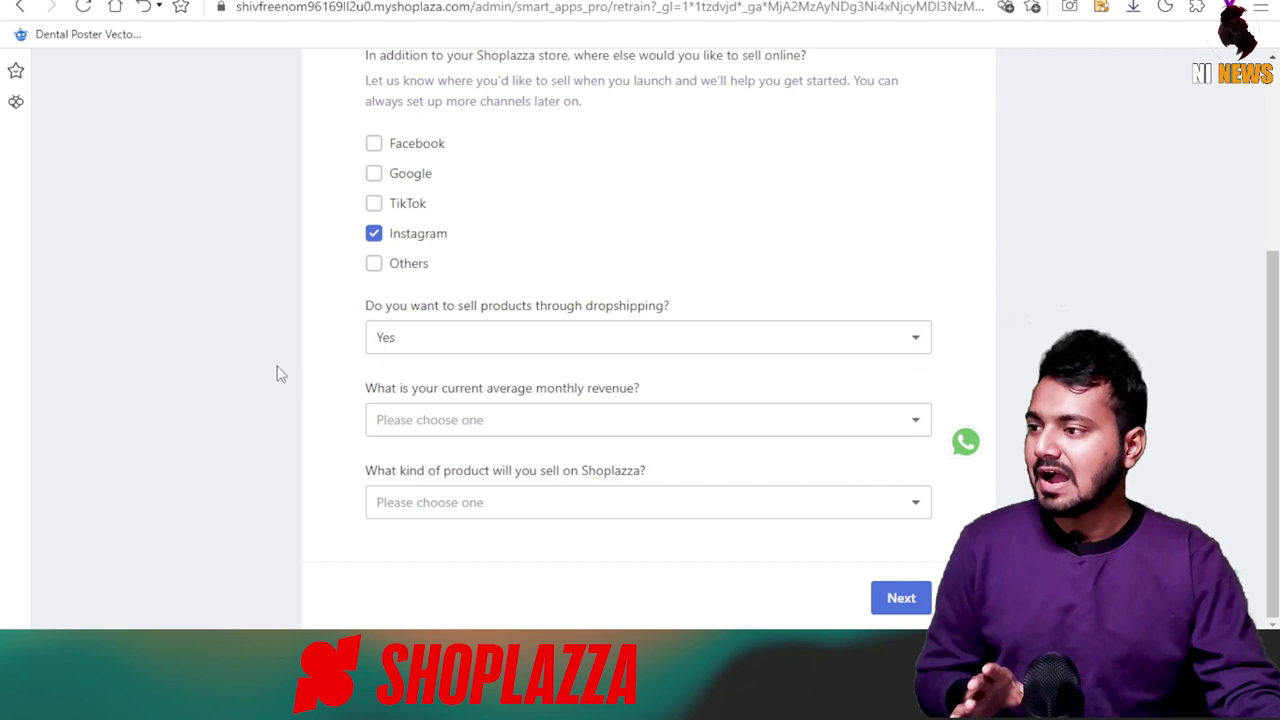
{"action": "left_click", "coordinate": [446, 420]}
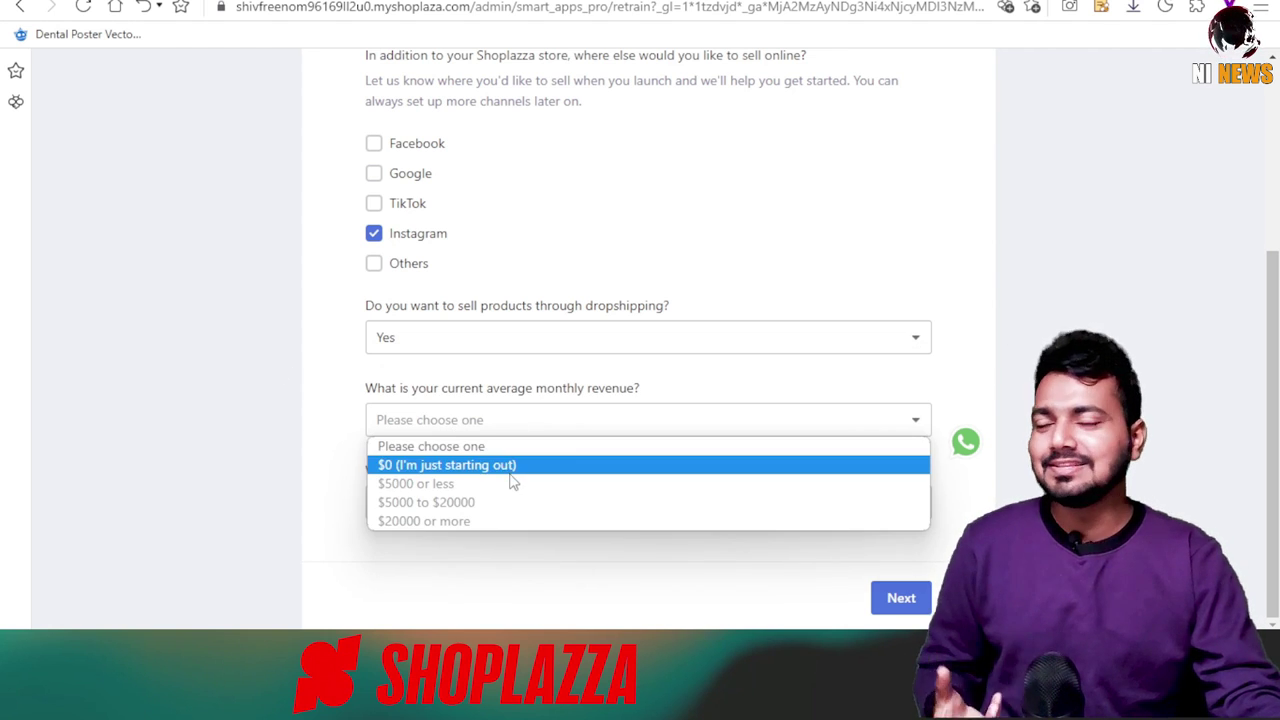
{"action": "left_click", "coordinate": [420, 467]}
{"action": "left_click", "coordinate": [466, 502]}
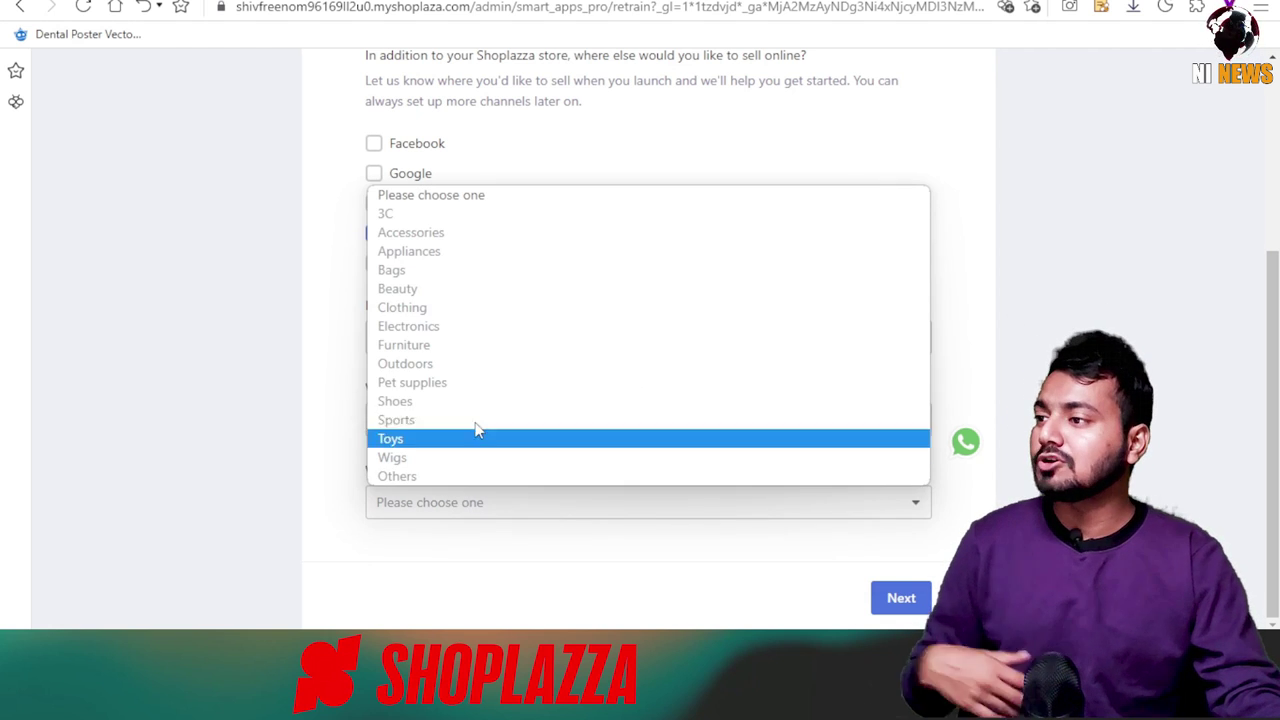
{"action": "left_click", "coordinate": [416, 275]}
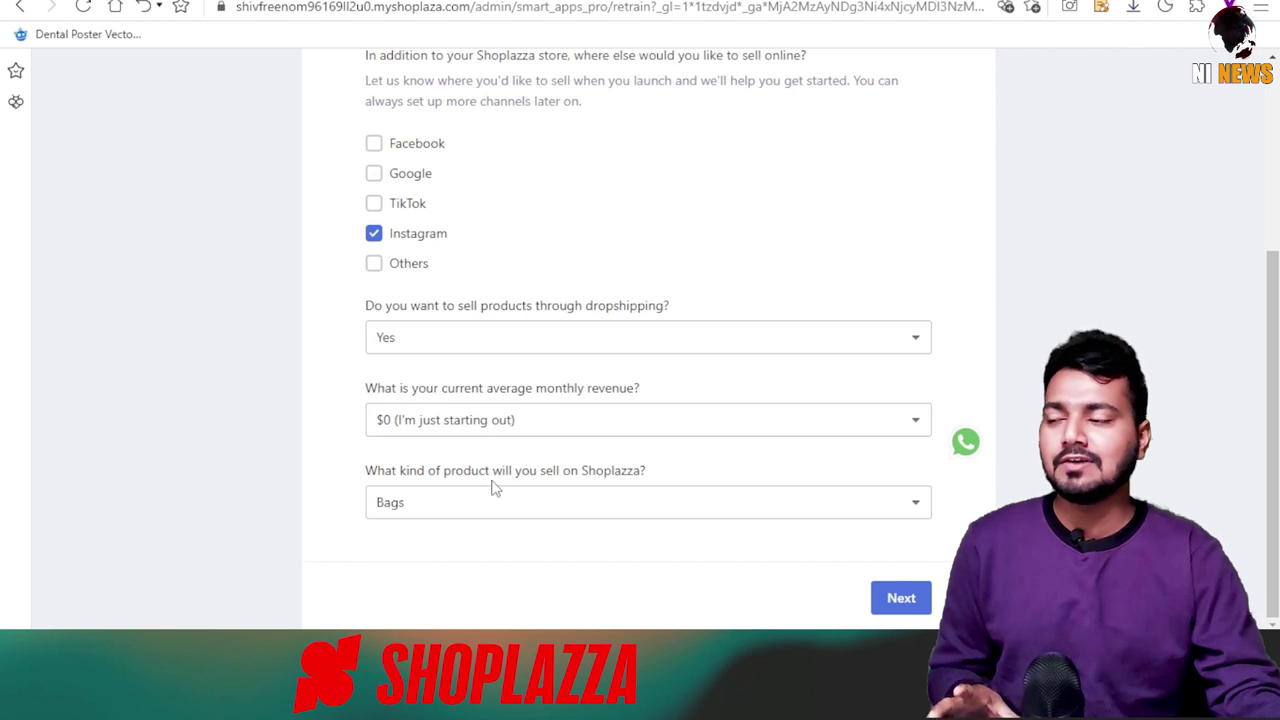
{"action": "left_click", "coordinate": [425, 512]}
{"action": "left_click", "coordinate": [558, 587]}
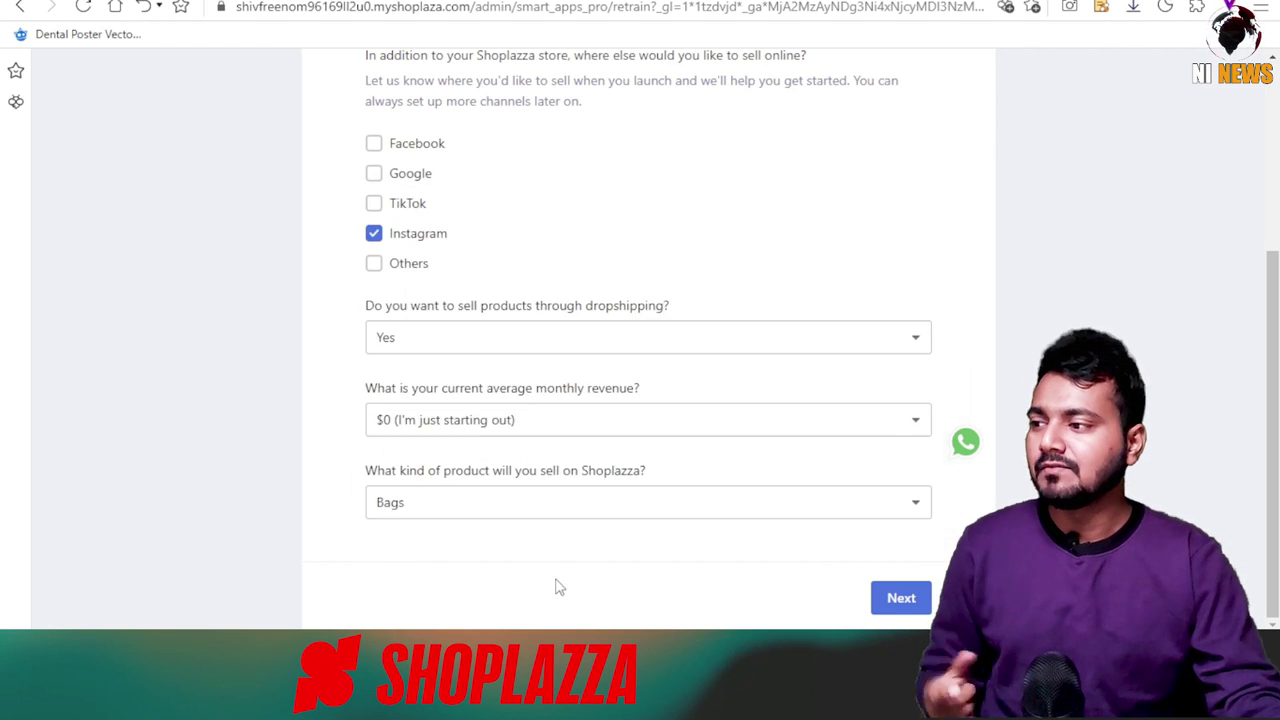
{"action": "left_click", "coordinate": [902, 598]}
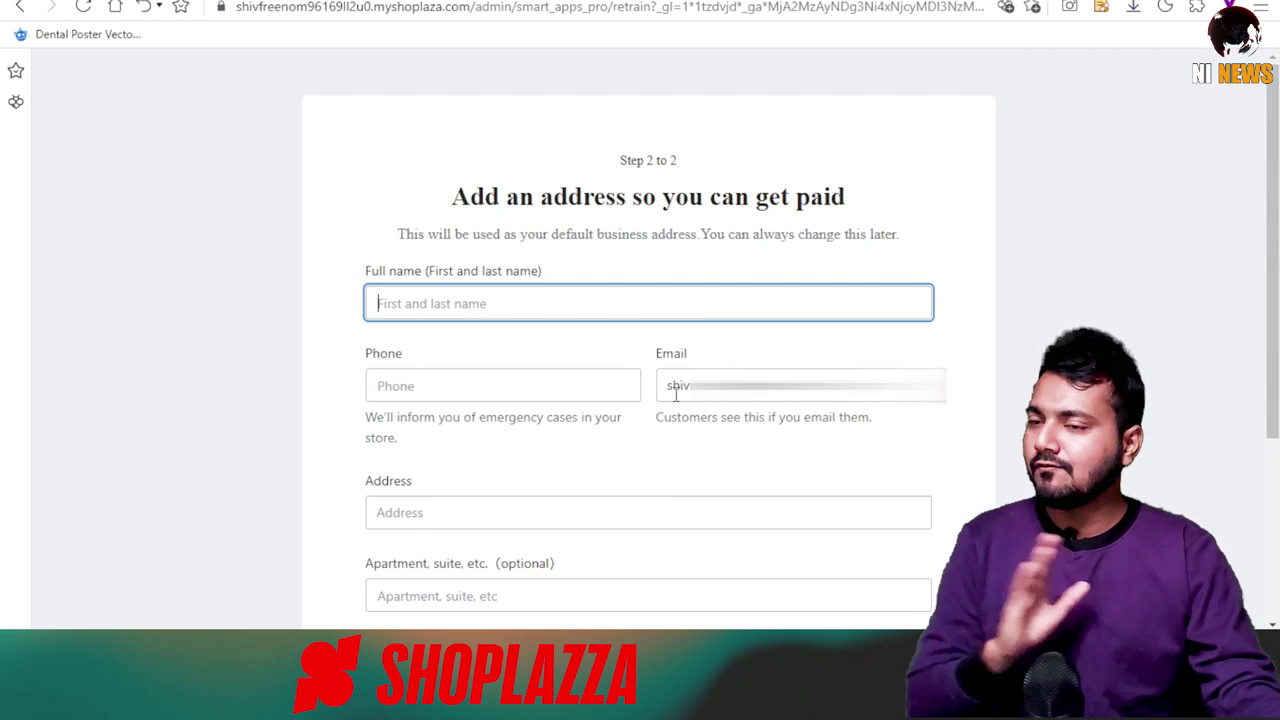
Enter the full name, phone number, street address, apartment and ZIP code.
{"action": "type", "text": "shi"}
{"action": "left_click", "coordinate": [536, 389]}
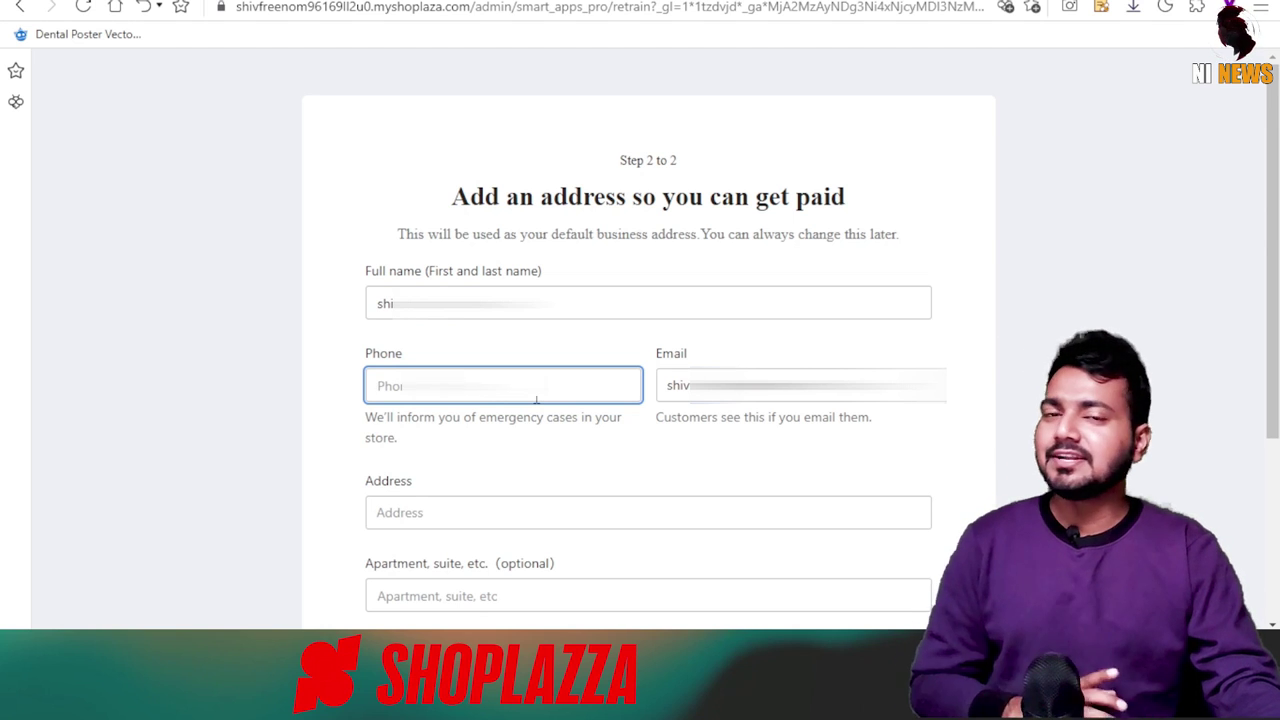
{"action": "type", "text": "72"}
{"action": "left_click", "coordinate": [523, 512]}
{"action": "scroll", "coordinate": [523, 327], "scroll_direction": "down", "scroll_amount": 2}
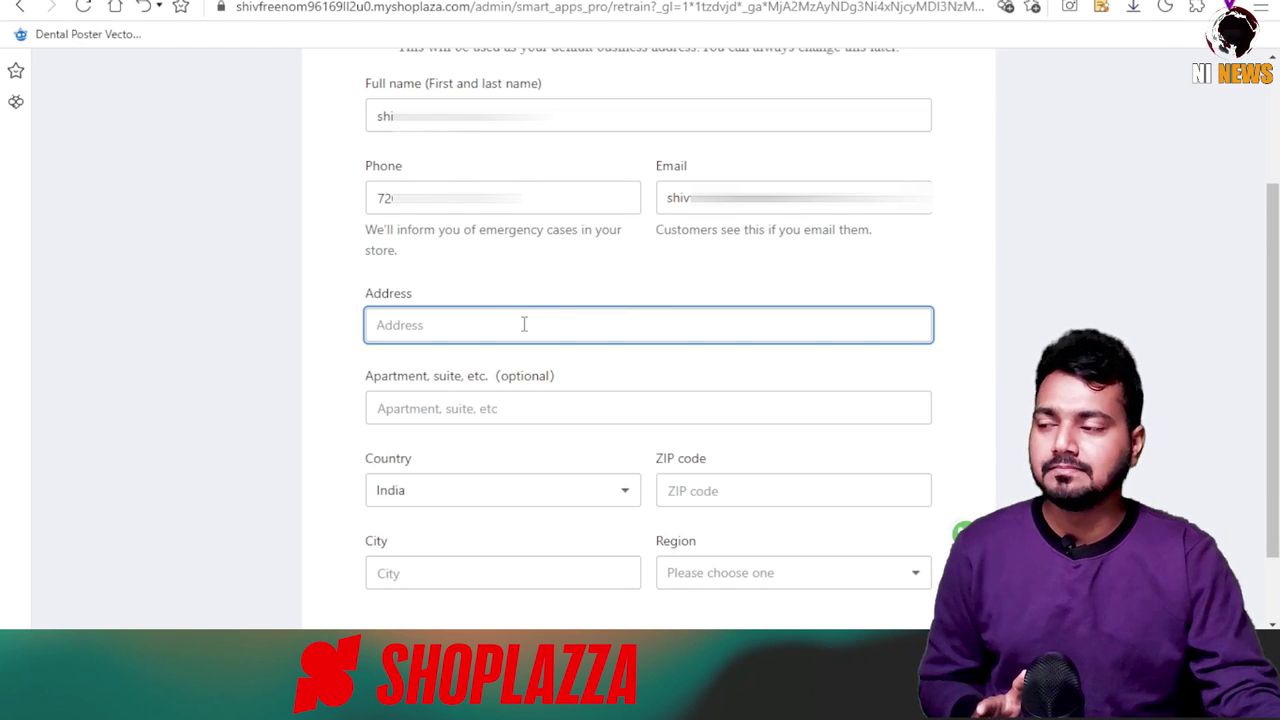
{"action": "type", "text": "G R D Road"}
{"action": "key", "text": "Tab"}
{"action": "type", "text": "triv"}
{"action": "key", "text": "Tab"}
{"action": "key", "text": "Tab"}
{"action": "type", "text": "22"}
Fill in the city and region, enter the shop, and decline Chrome's save-address offer.
{"action": "scroll", "coordinate": [531, 494], "scroll_direction": "down", "scroll_amount": 1}
{"action": "left_click", "coordinate": [531, 497]}
{"action": "type", "text": "lu"}
{"action": "key", "text": "Tab"}
{"action": "key", "text": "alt+Down"}
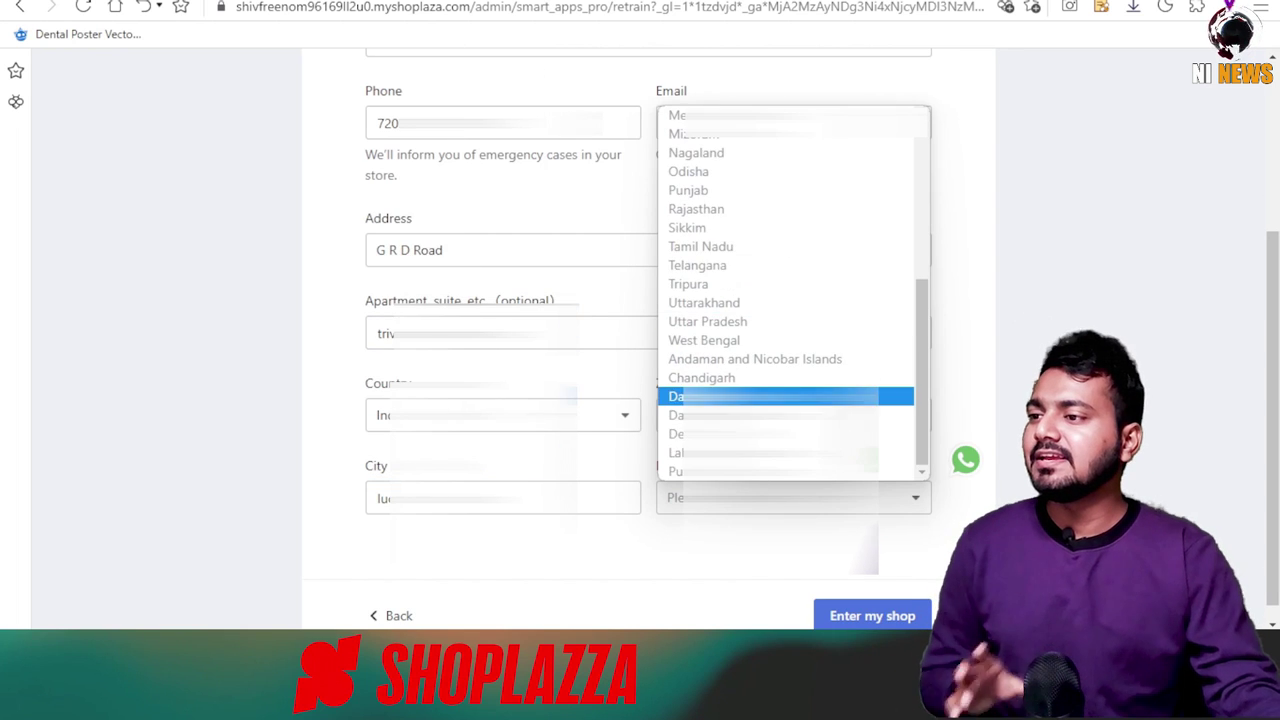
{"action": "left_click", "coordinate": [707, 321]}
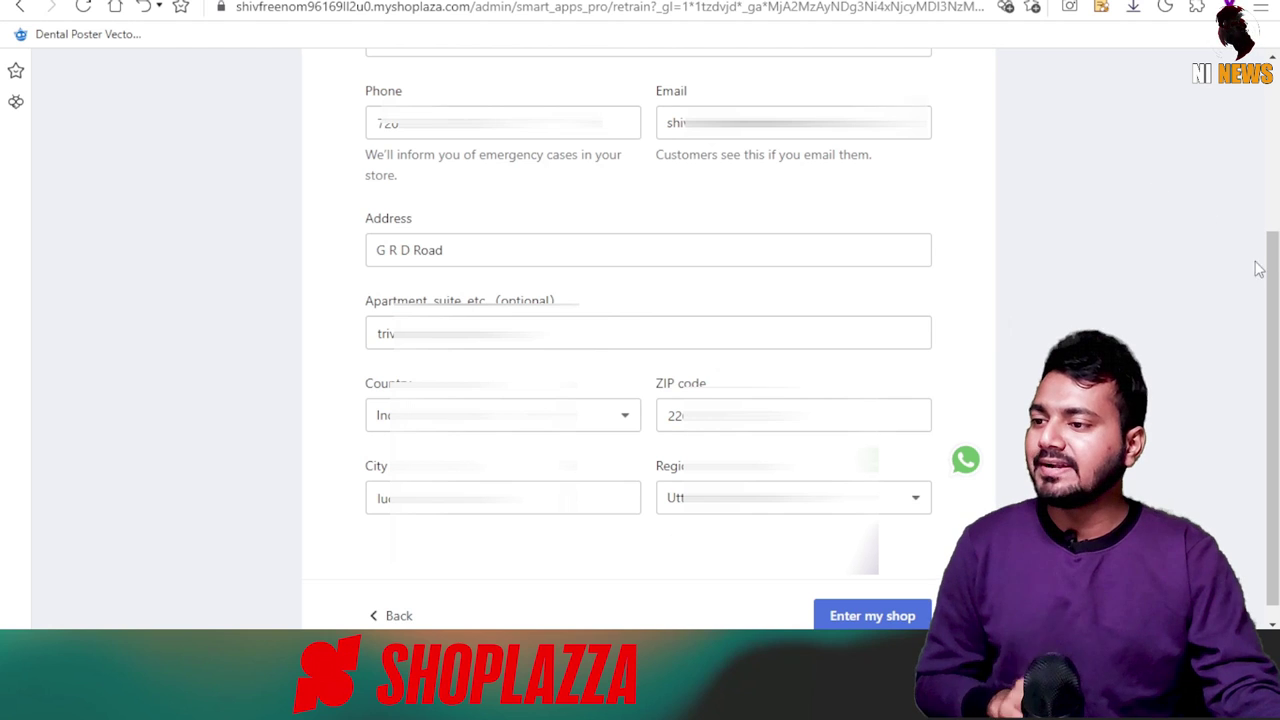
{"action": "scroll", "coordinate": [1258, 268], "scroll_direction": "down", "scroll_amount": 1}
{"action": "left_click", "coordinate": [873, 606]}
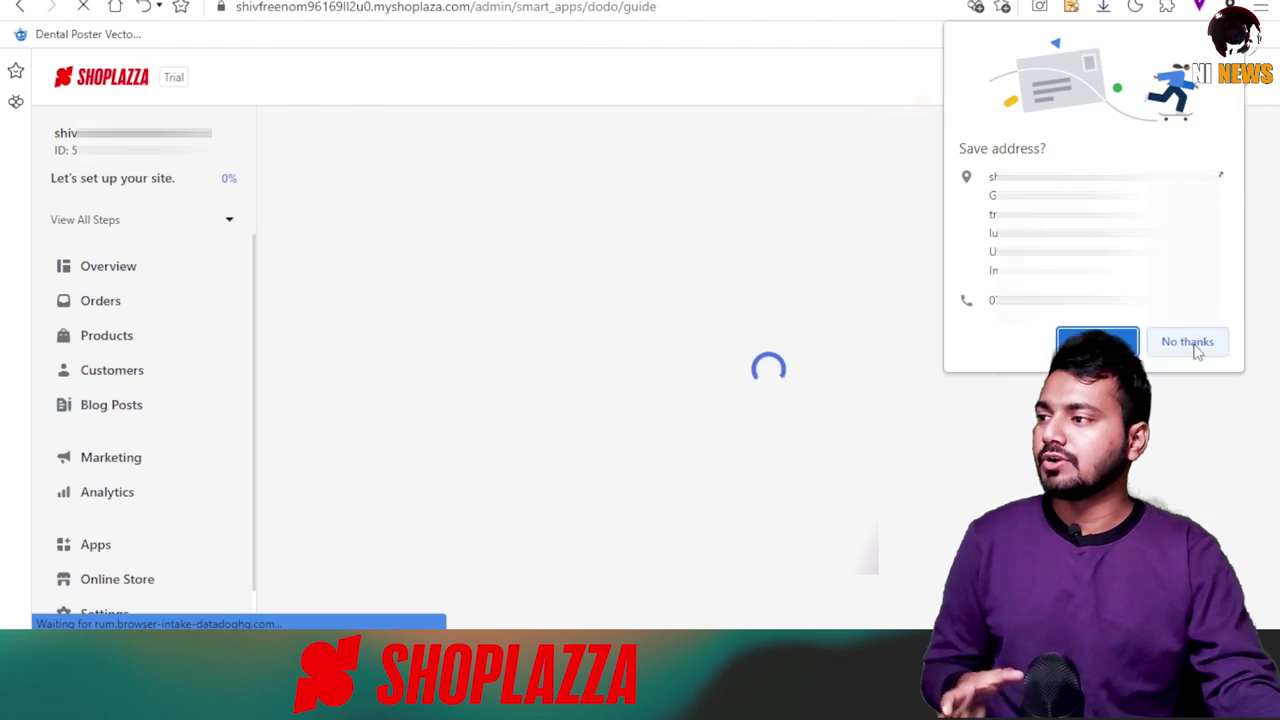
{"action": "left_click", "coordinate": [1191, 340]}
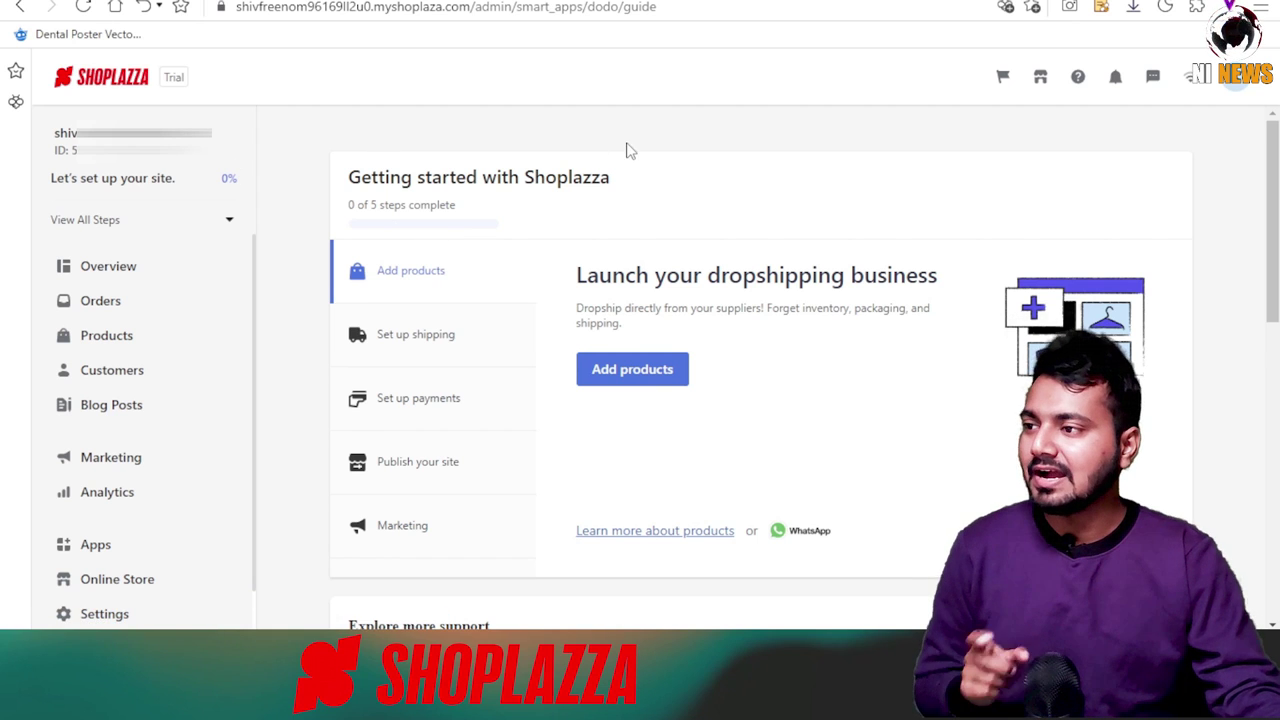
Scroll the admin sidebar down to Settings and open the store settings.
{"action": "scroll", "coordinate": [630, 150], "scroll_direction": "down", "scroll_amount": 1}
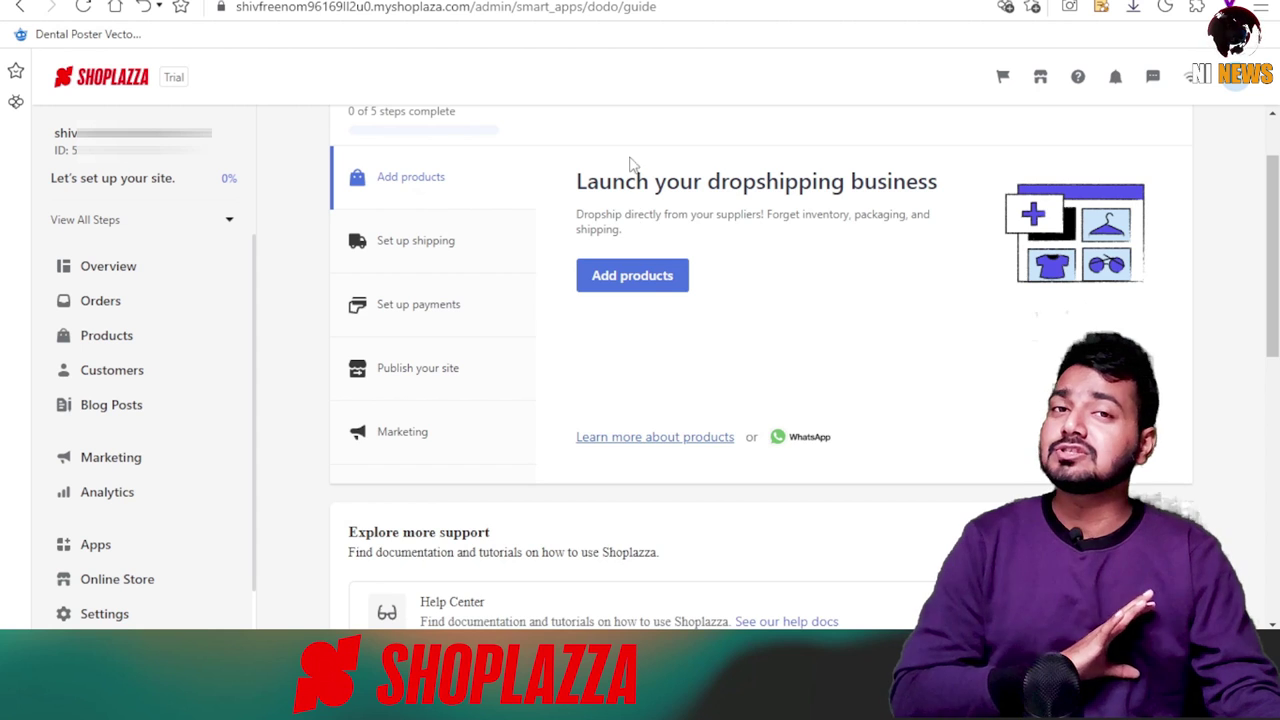
{"action": "scroll", "coordinate": [630, 240], "scroll_direction": "down", "scroll_amount": 1}
{"action": "scroll", "coordinate": [505, 470], "scroll_direction": "up", "scroll_amount": 2}
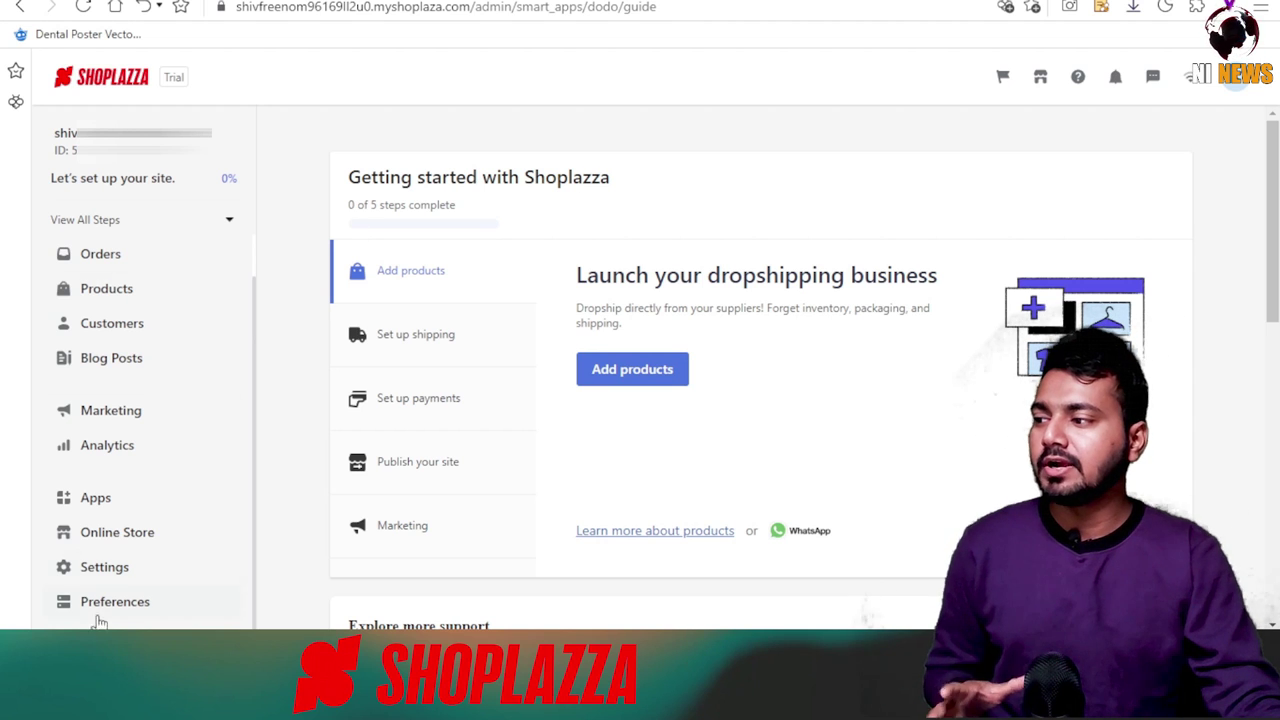
{"action": "left_click_drag", "start_coordinate": [251, 328], "coordinate": [255, 544]}
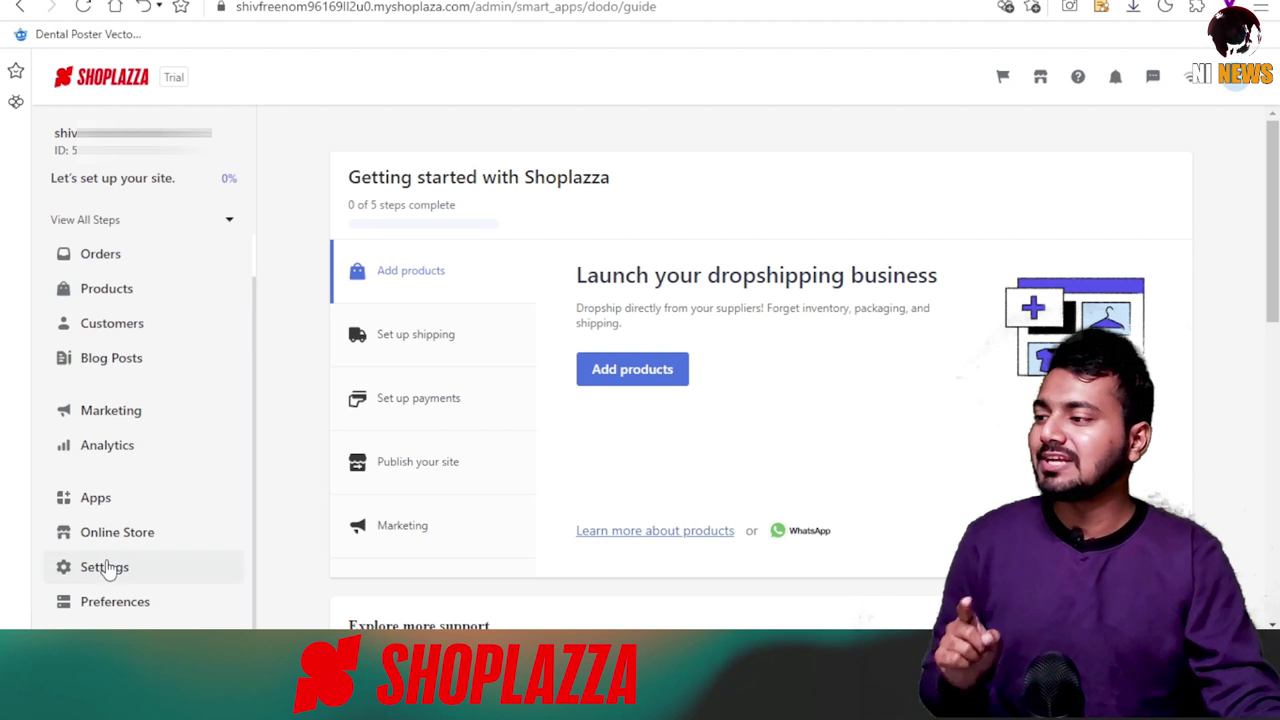
{"action": "left_click", "coordinate": [104, 567]}
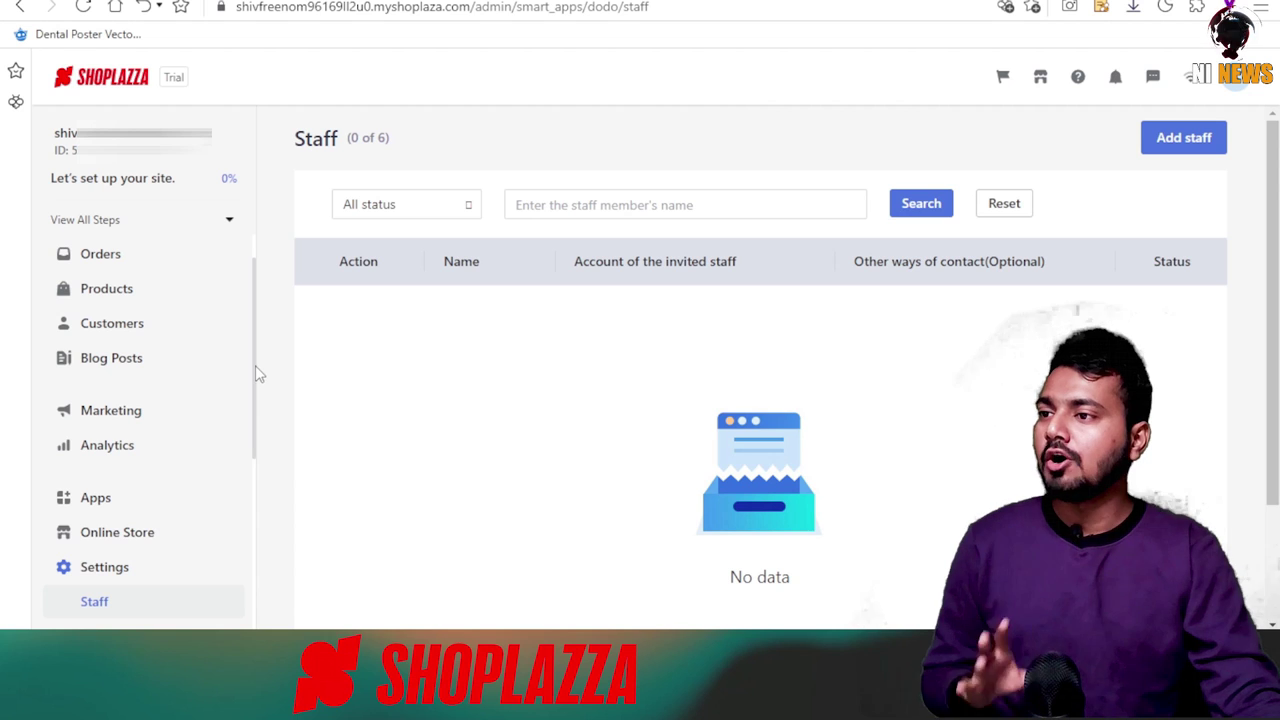
{"action": "scroll", "coordinate": [150, 420], "scroll_direction": "down", "scroll_amount": 3}
Rename the store to 'NP BAGS' in Store information and save it.
{"action": "left_click", "coordinate": [123, 451]}
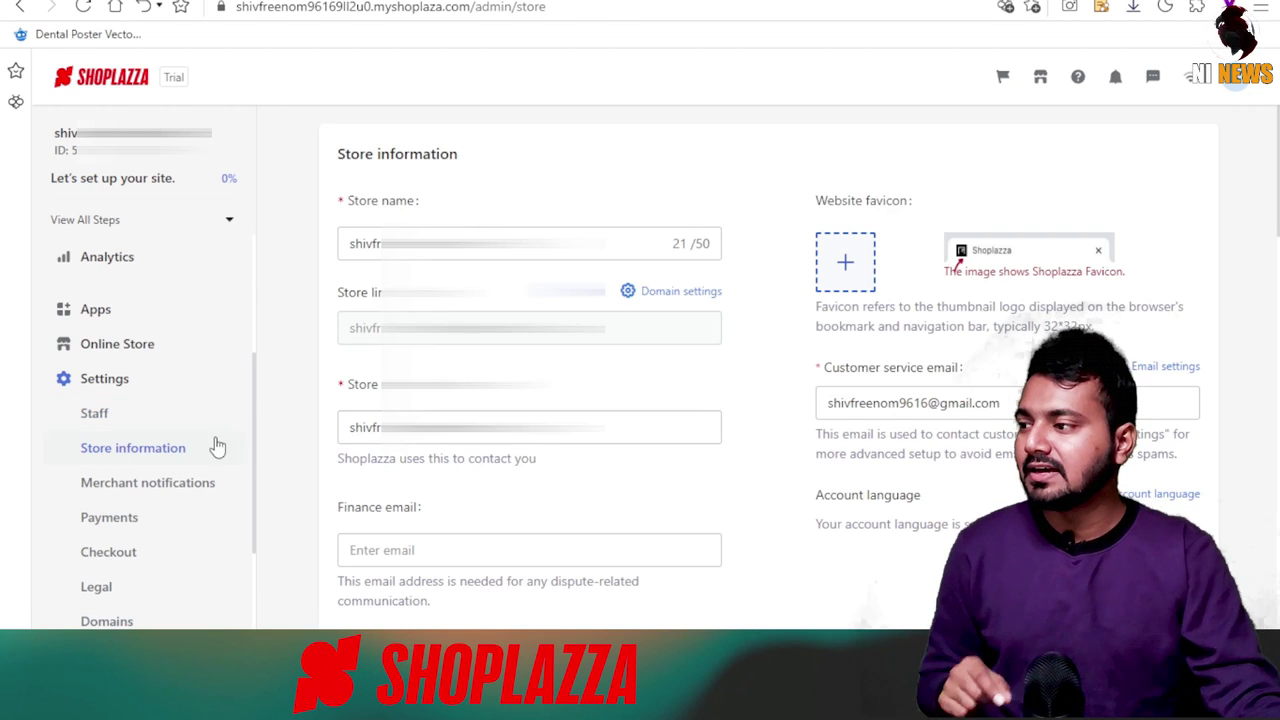
{"action": "left_click", "coordinate": [500, 243]}
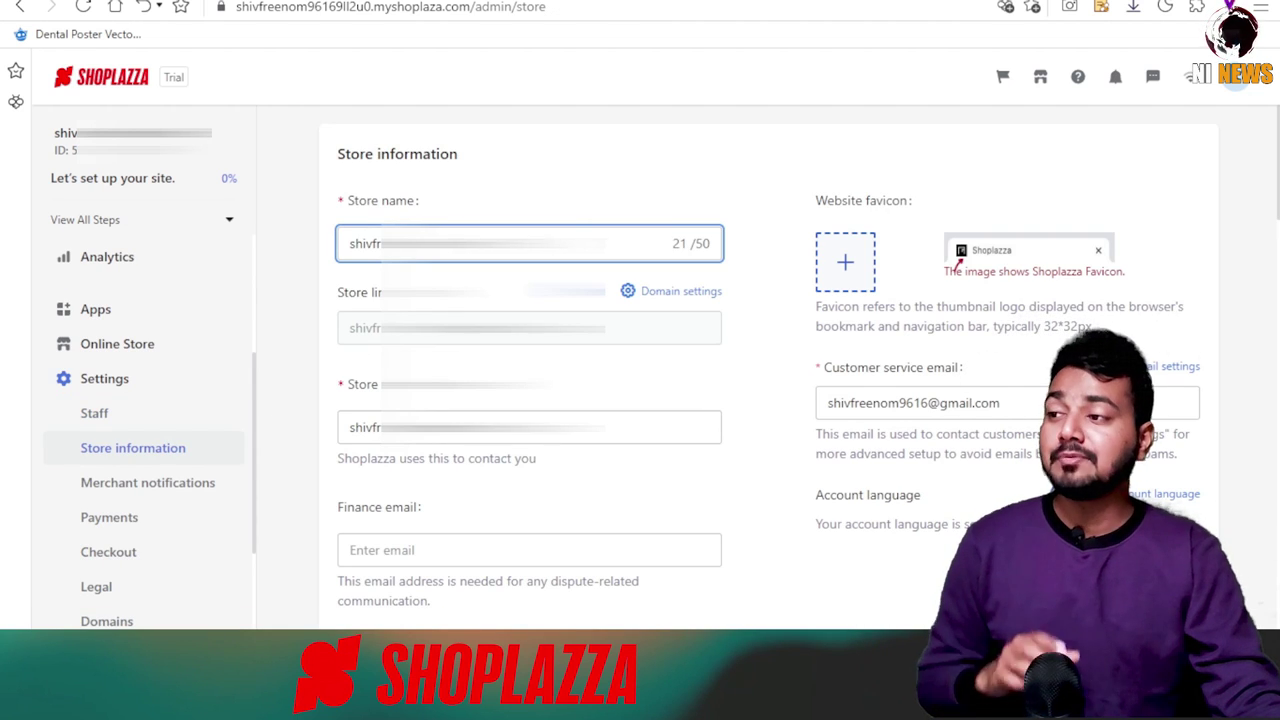
{"action": "left_click_drag", "start_coordinate": [576, 244], "coordinate": [350, 245]}
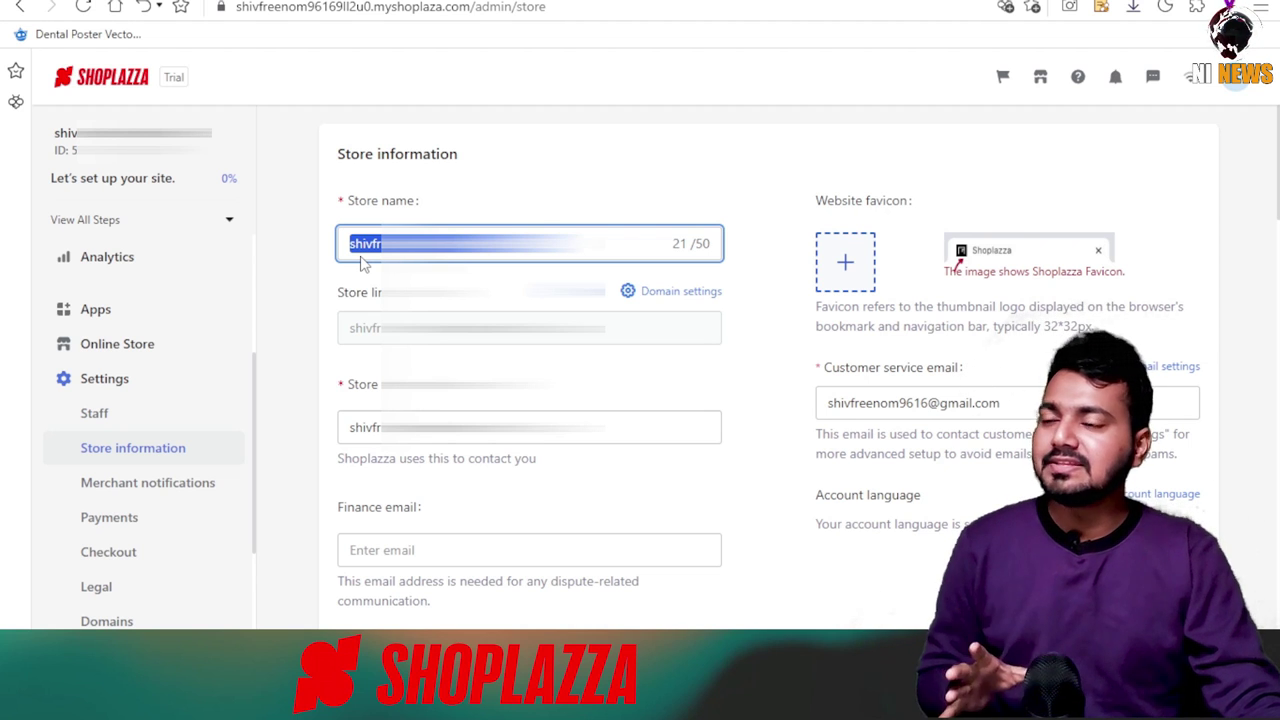
{"action": "type", "text": "np"}
{"action": "key", "text": "BackSpace"}
{"action": "key", "text": "BackSpace"}
{"action": "type", "text": "NP BAGS"}
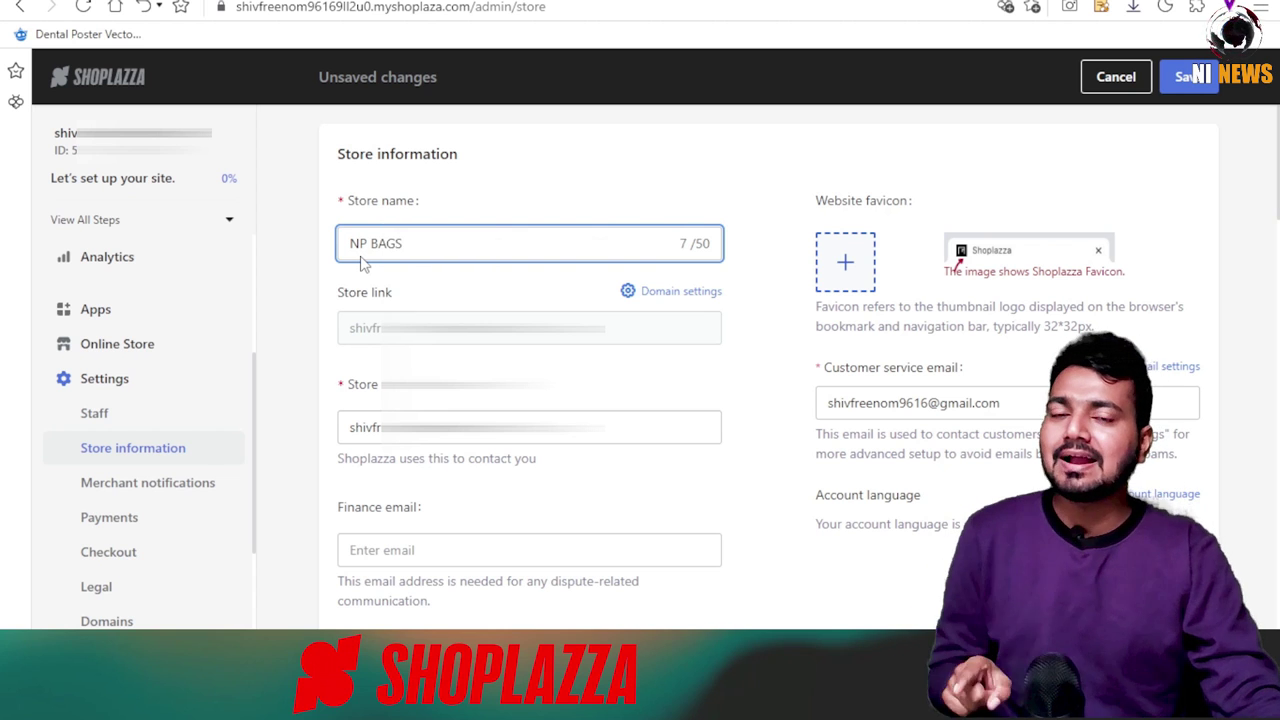
{"action": "left_click", "coordinate": [1190, 77]}
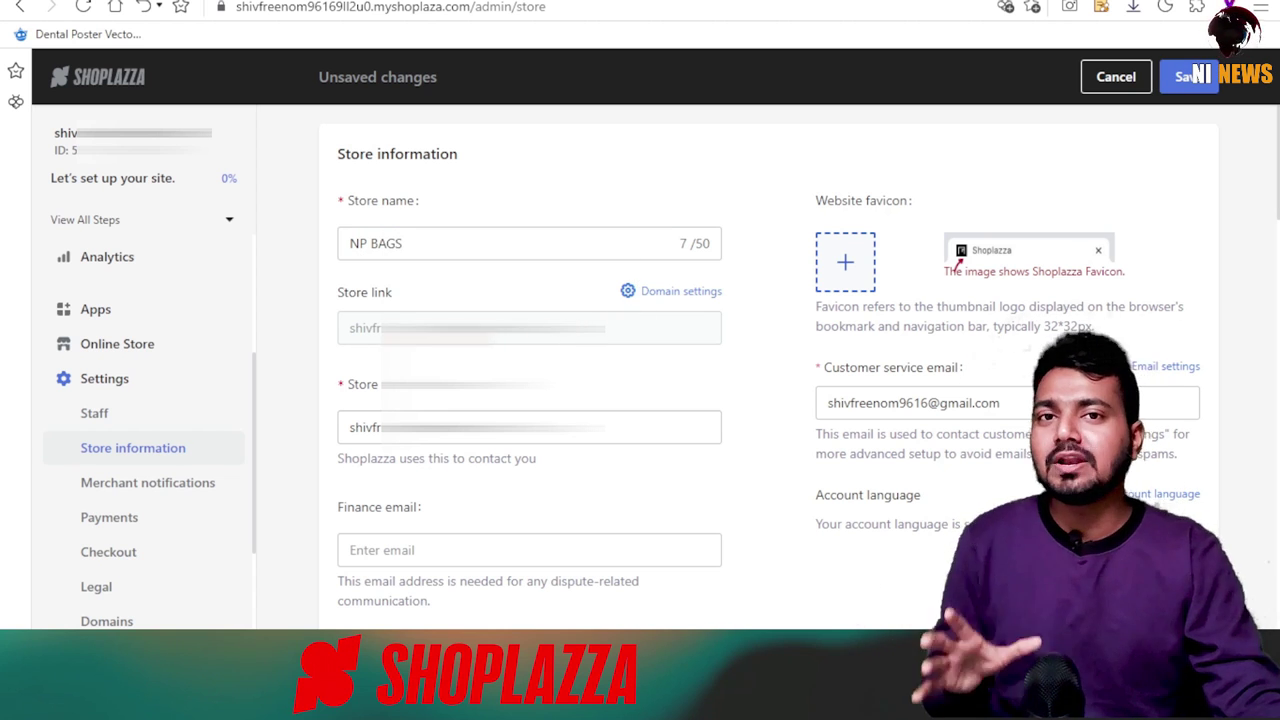
Stay on the page and paste the customer-service email into the Finance email field.
{"action": "left_click", "coordinate": [668, 291]}
{"action": "left_click", "coordinate": [806, 129]}
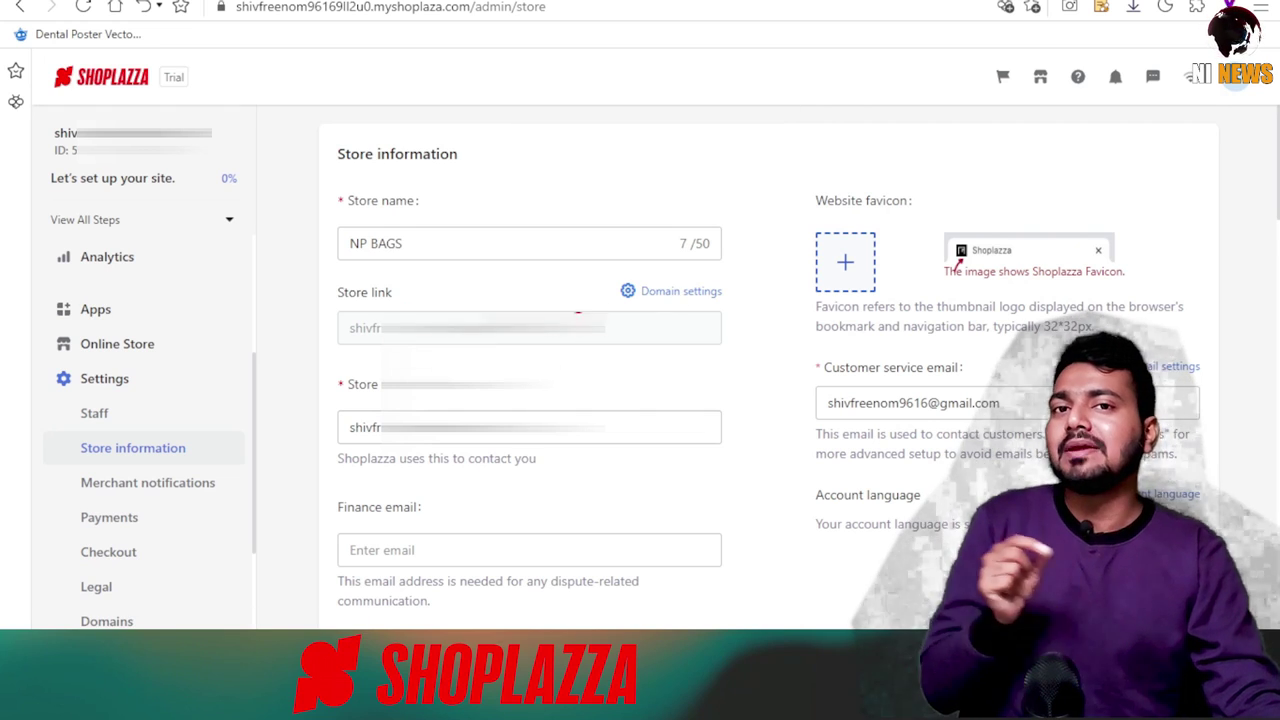
{"action": "scroll", "coordinate": [338, 245], "scroll_direction": "down", "scroll_amount": 1}
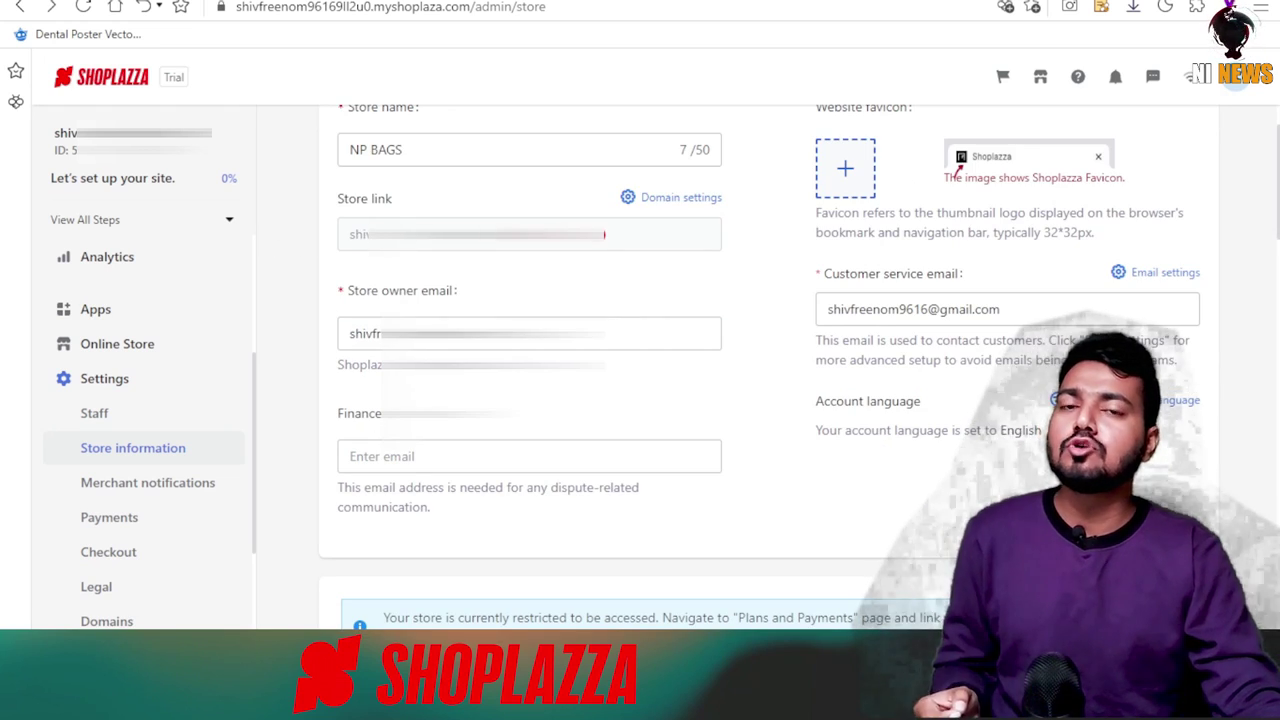
{"action": "scroll", "coordinate": [574, 266], "scroll_direction": "down", "scroll_amount": 2}
{"action": "left_click", "coordinate": [403, 229]}
{"action": "right_click", "coordinate": [412, 272]}
{"action": "left_click", "coordinate": [440, 448]}
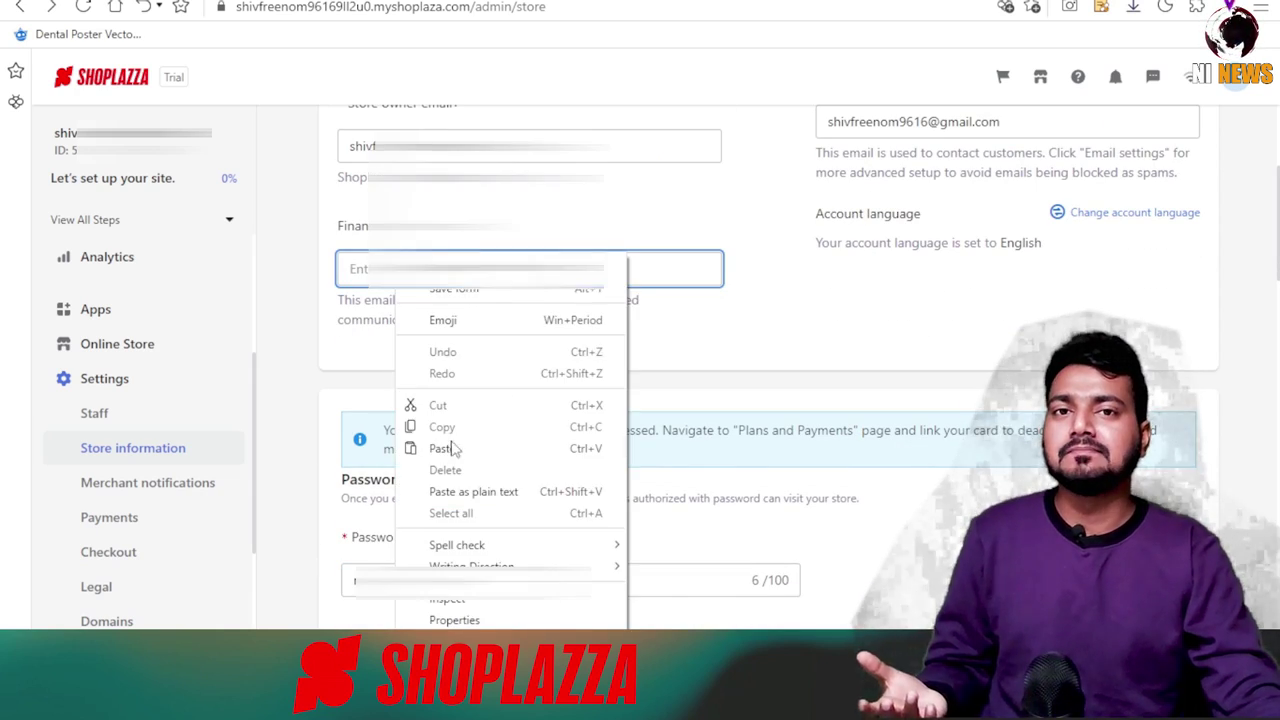
{"action": "scroll", "coordinate": [770, 290], "scroll_direction": "down", "scroll_amount": 1}
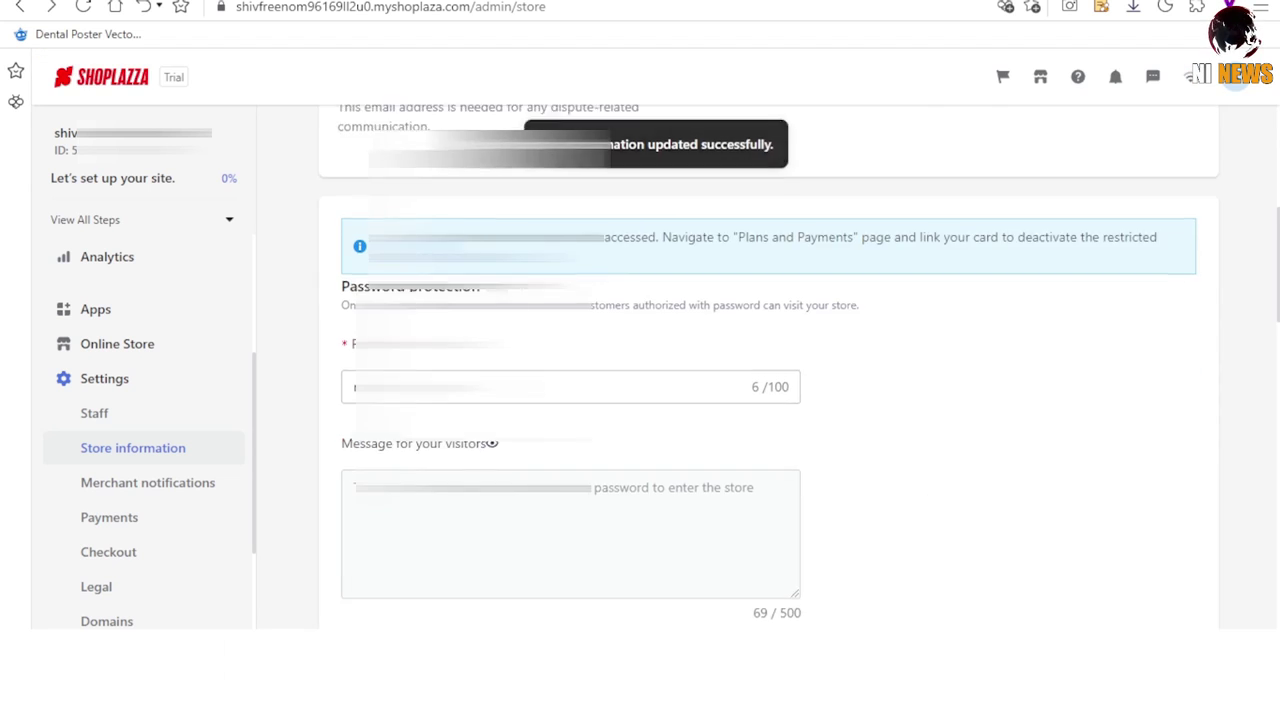
{"action": "scroll", "coordinate": [640, 400], "scroll_direction": "down", "scroll_amount": 1}
{"action": "scroll", "coordinate": [768, 400], "scroll_direction": "up", "scroll_amount": 1}
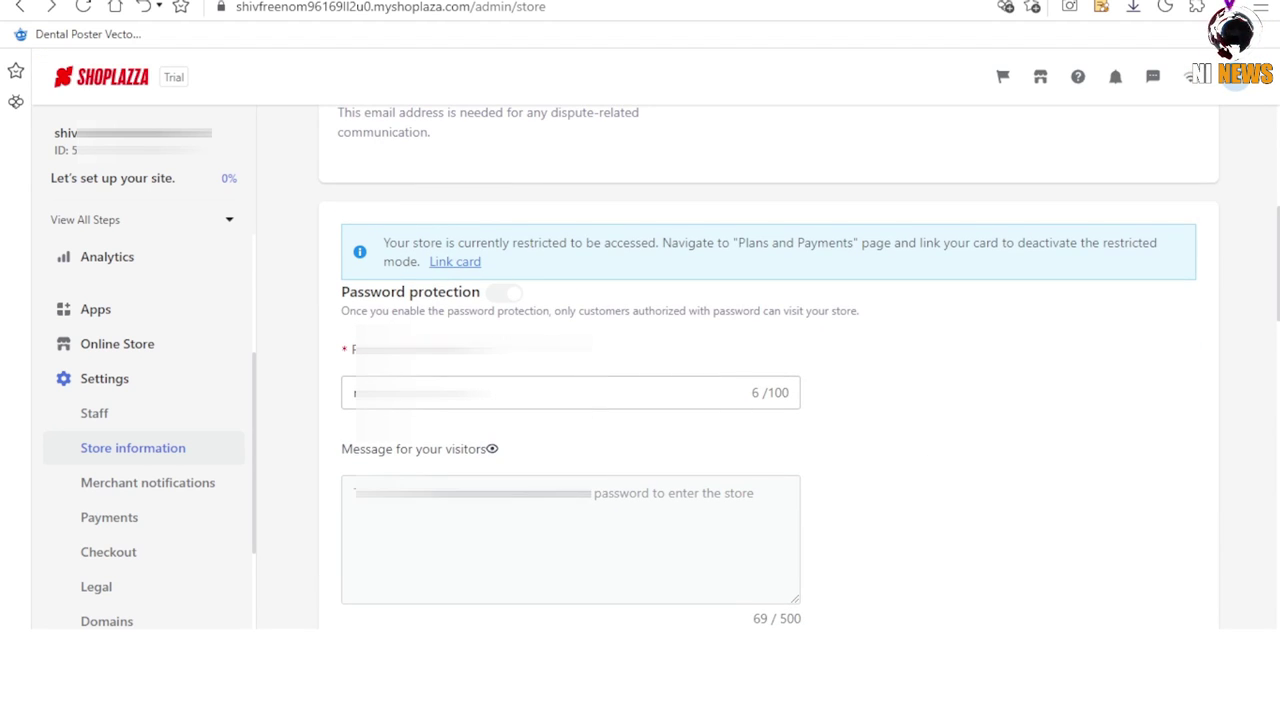
{"action": "scroll", "coordinate": [511, 357], "scroll_direction": "up", "scroll_amount": 1}
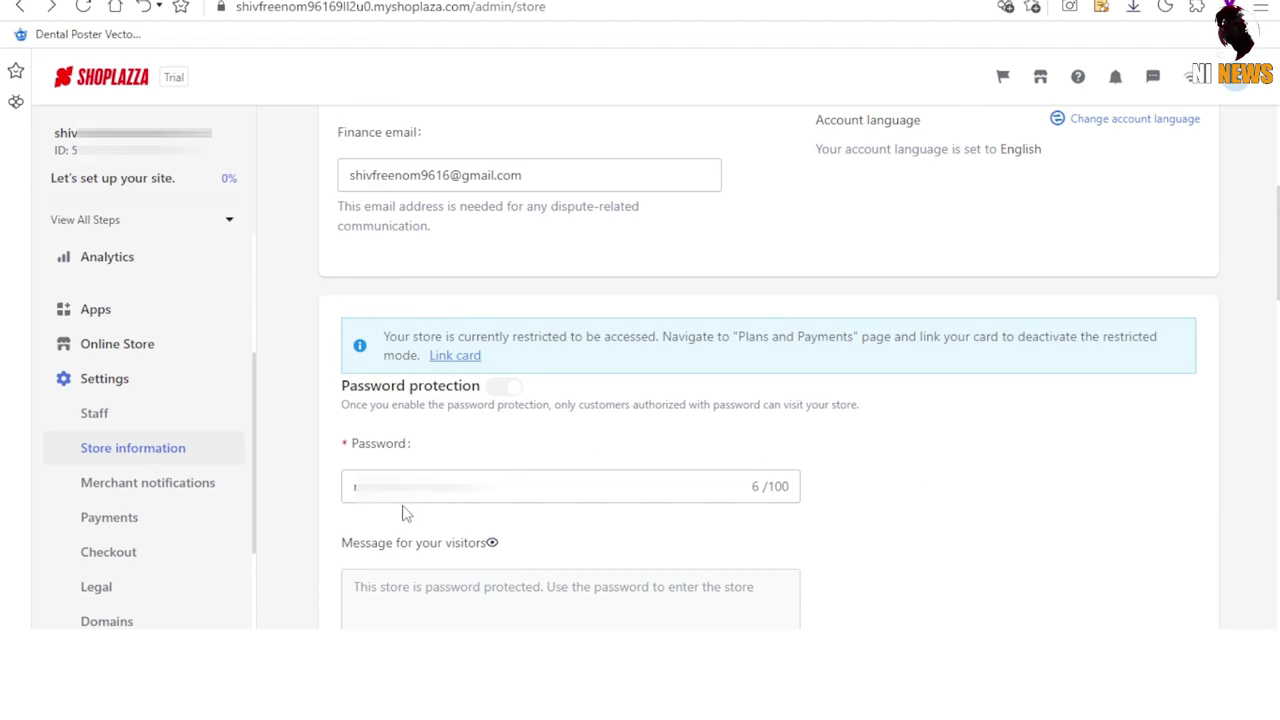
{"action": "scroll", "coordinate": [481, 510], "scroll_direction": "down", "scroll_amount": 6}
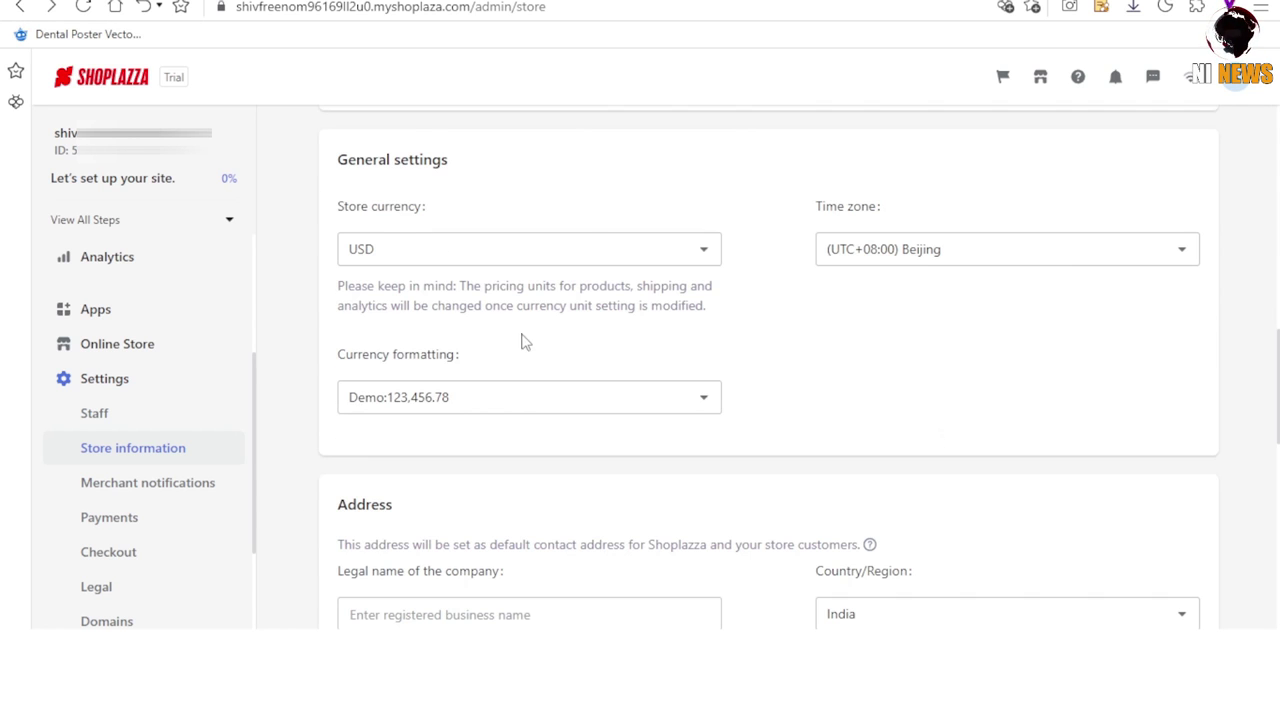
Keep USD as currency and set the time zone to (UTC-05:00) America Eastern Standard Time.
{"action": "left_click", "coordinate": [566, 252]}
{"action": "scroll", "coordinate": [409, 343], "scroll_direction": "down", "scroll_amount": 5}
{"action": "left_click", "coordinate": [405, 255]}
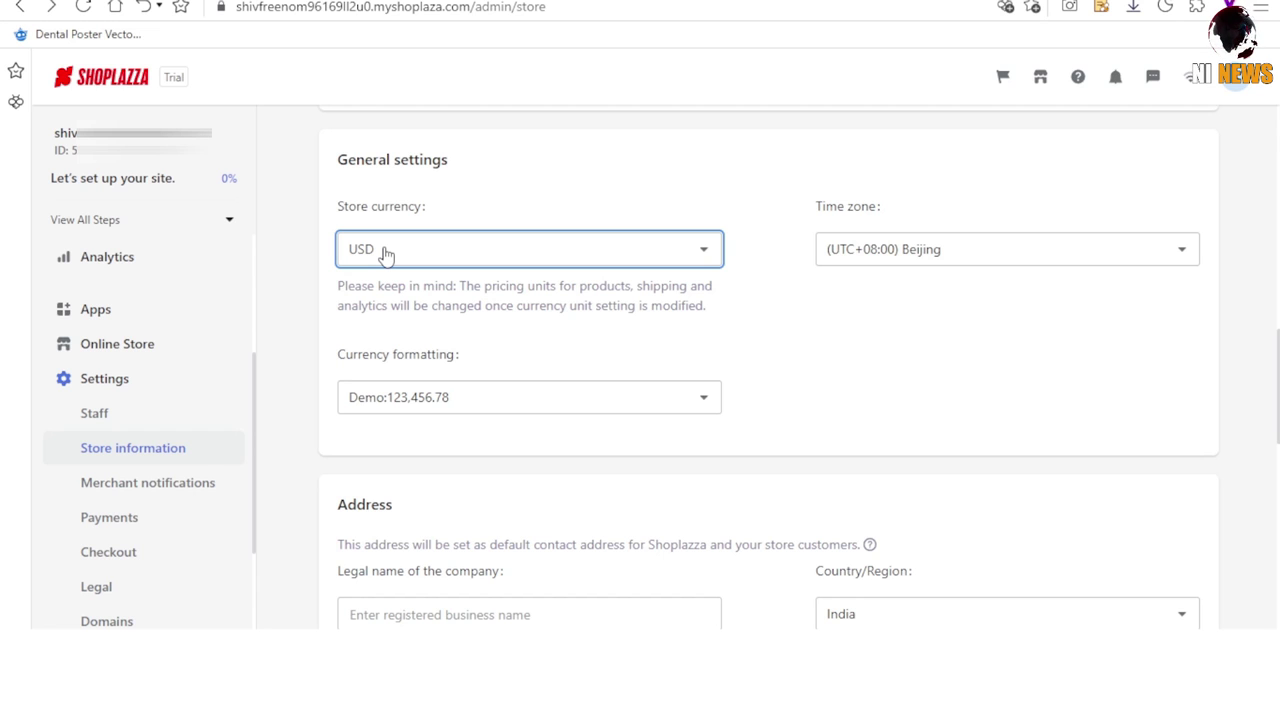
{"action": "left_click", "coordinate": [1118, 258]}
{"action": "scroll", "coordinate": [946, 520], "scroll_direction": "down", "scroll_amount": 5}
{"action": "scroll", "coordinate": [952, 512], "scroll_direction": "up", "scroll_amount": 5}
{"action": "scroll", "coordinate": [952, 514], "scroll_direction": "up", "scroll_amount": 15}
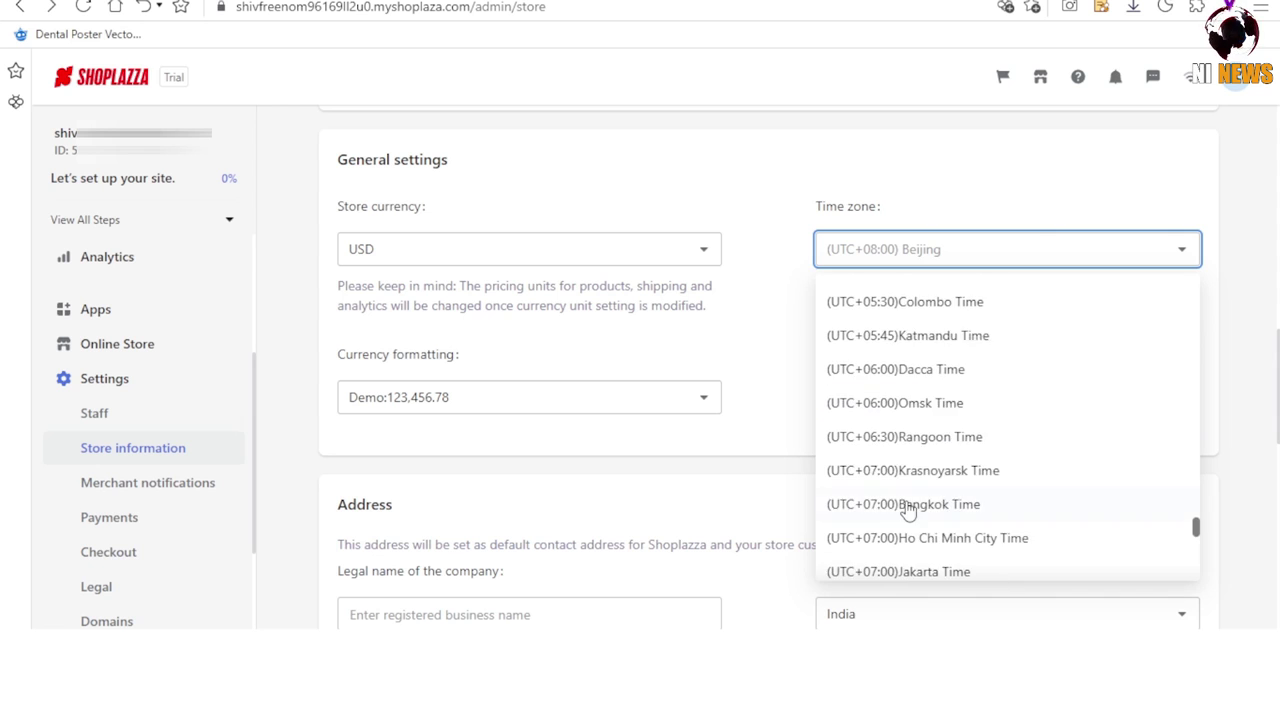
{"action": "scroll", "coordinate": [930, 490], "scroll_direction": "up", "scroll_amount": 8}
{"action": "scroll", "coordinate": [978, 487], "scroll_direction": "down", "scroll_amount": 2}
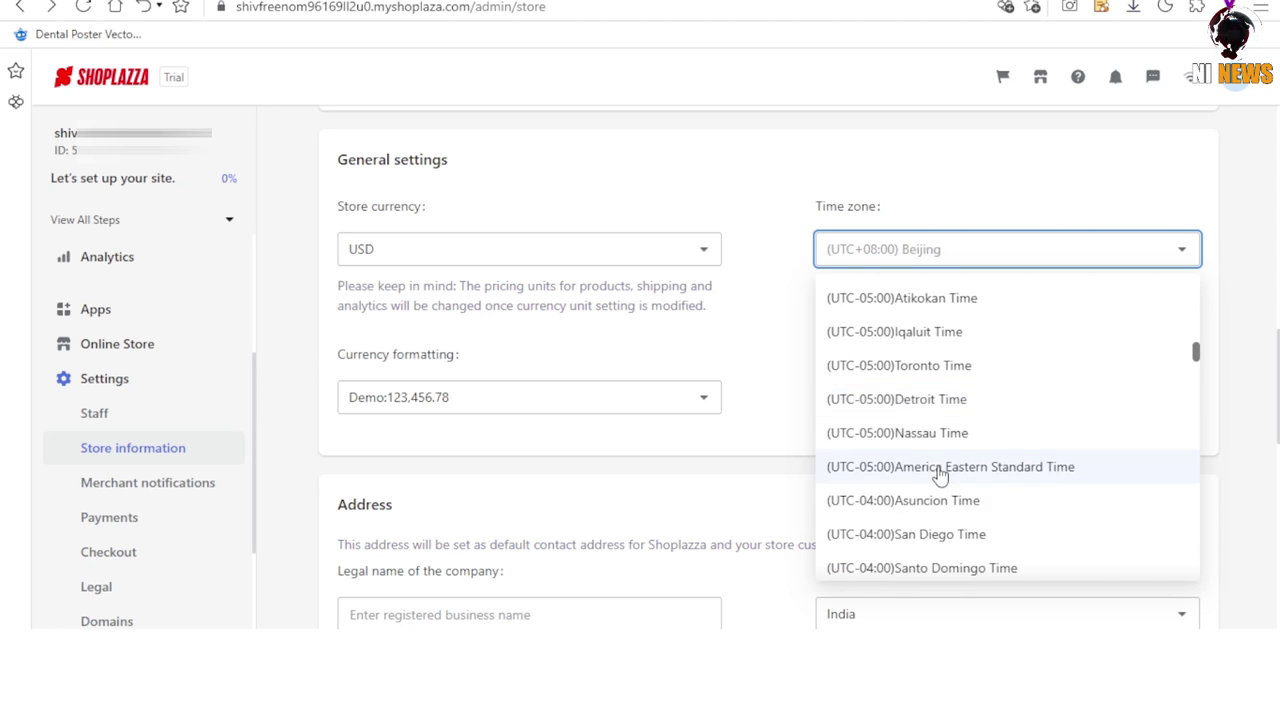
{"action": "left_click", "coordinate": [945, 469]}
Review the currency formatting options, leaving them unchanged.
{"action": "left_click", "coordinate": [469, 407]}
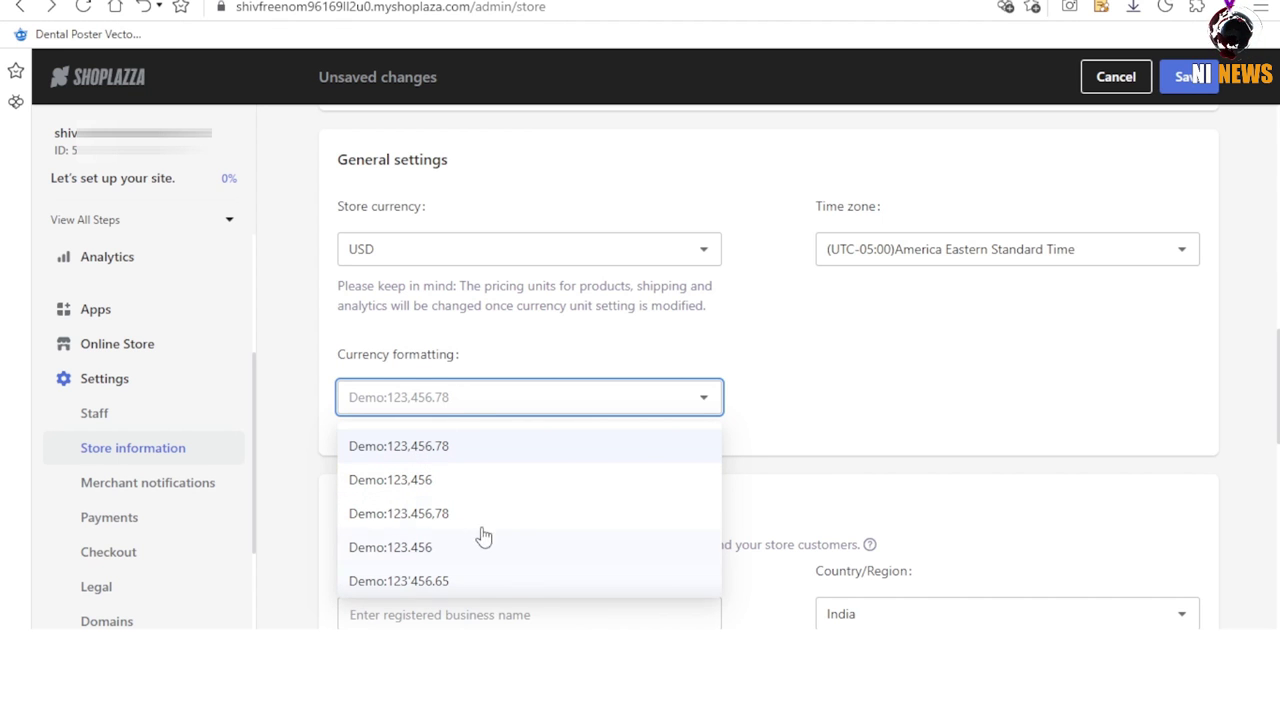
{"action": "left_click", "coordinate": [763, 451]}
{"action": "scroll", "coordinate": [637, 474], "scroll_direction": "down", "scroll_amount": 4}
Enter the company's legal name in Store information.
{"action": "left_click", "coordinate": [580, 249]}
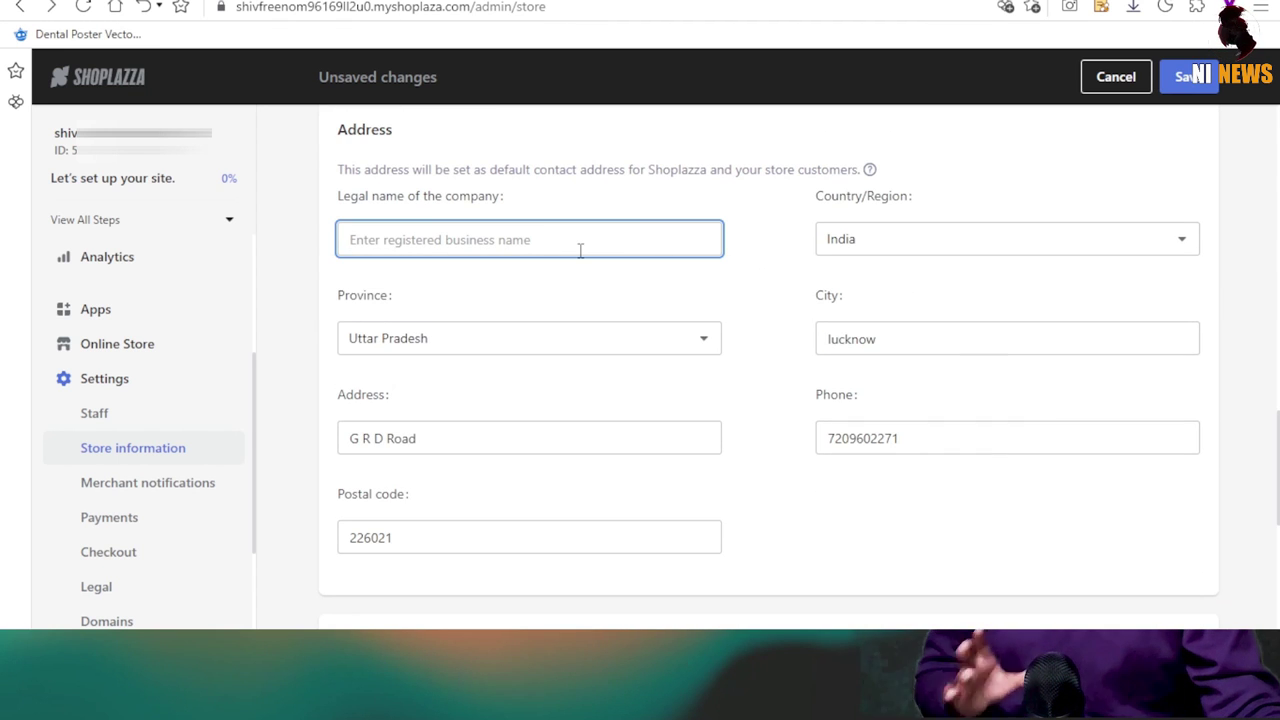
{"action": "type", "text": "GUGUH HUHJKM"}
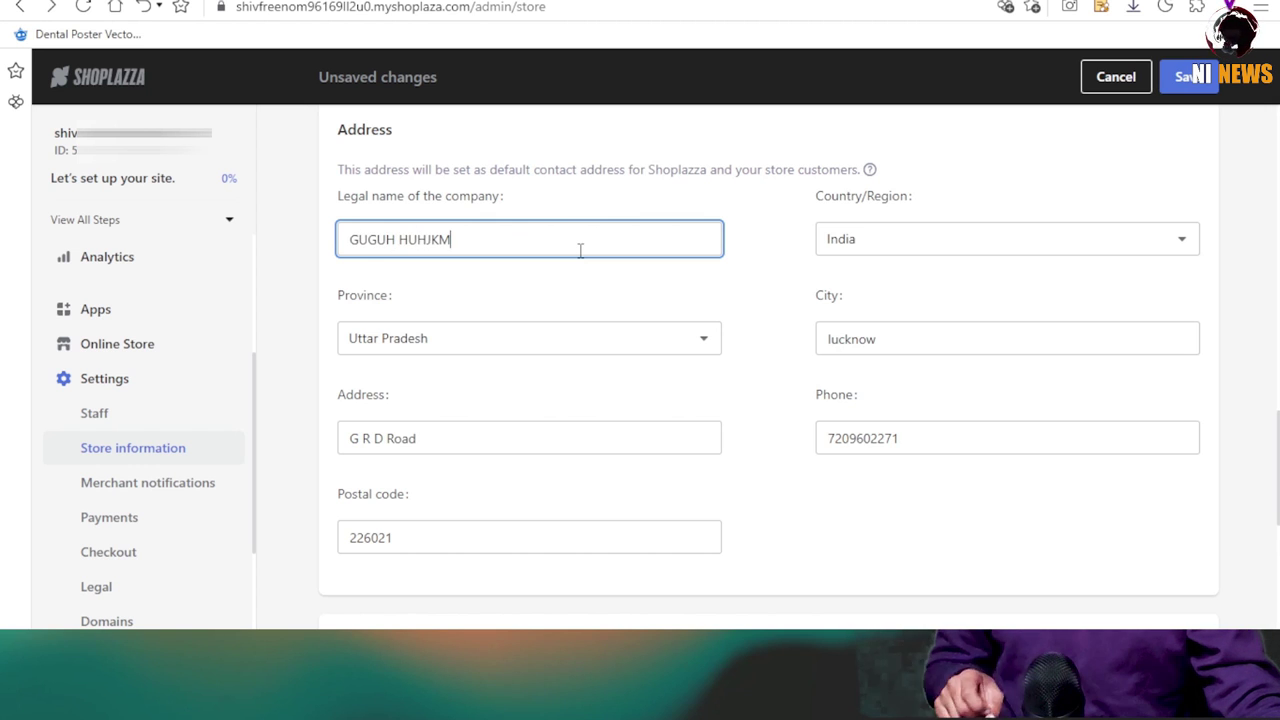
{"action": "scroll", "coordinate": [763, 437], "scroll_direction": "down", "scroll_amount": 1}
{"action": "scroll", "coordinate": [509, 426], "scroll_direction": "up", "scroll_amount": 1}
{"action": "scroll", "coordinate": [657, 400], "scroll_direction": "down", "scroll_amount": 4}
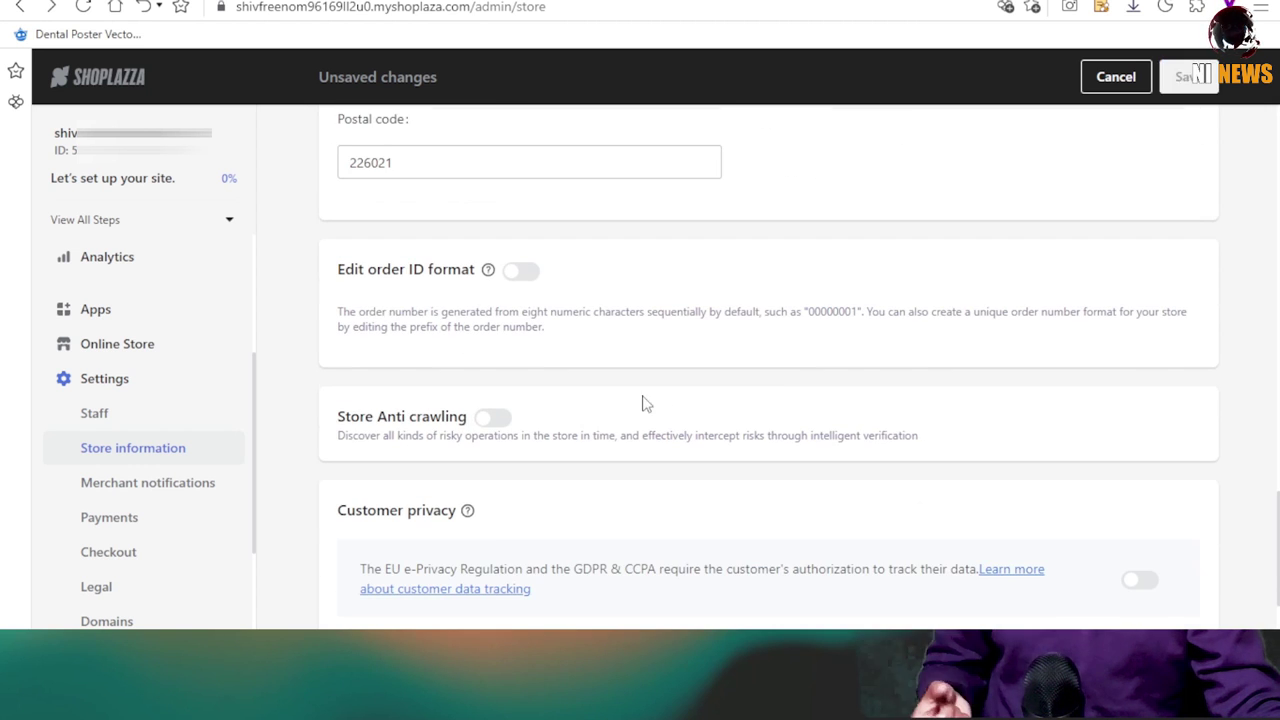
Turn on custom order IDs with prefix NP, save, and go to Payments.
{"action": "left_click", "coordinate": [521, 270]}
{"action": "left_click", "coordinate": [451, 394]}
{"action": "type", "text": "NP"}
{"action": "scroll", "coordinate": [608, 380], "scroll_direction": "down", "scroll_amount": 3}
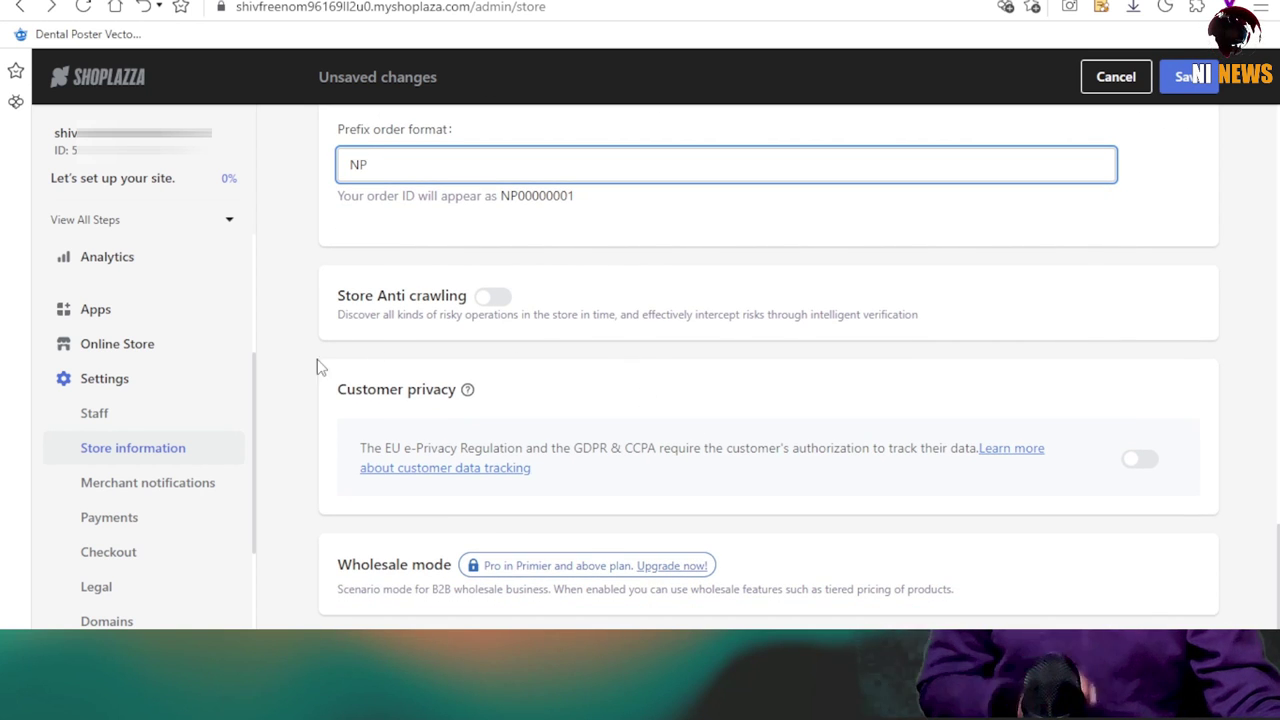
{"action": "left_click", "coordinate": [1197, 70]}
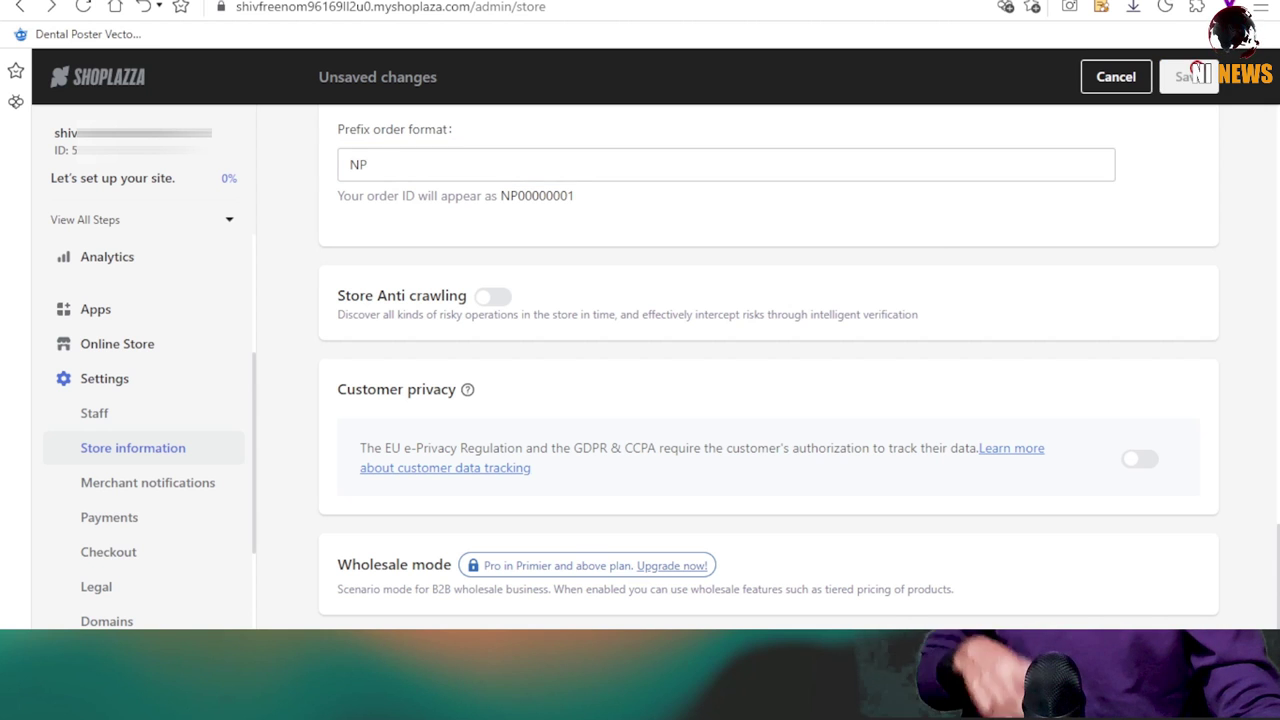
{"action": "left_click", "coordinate": [112, 424]}
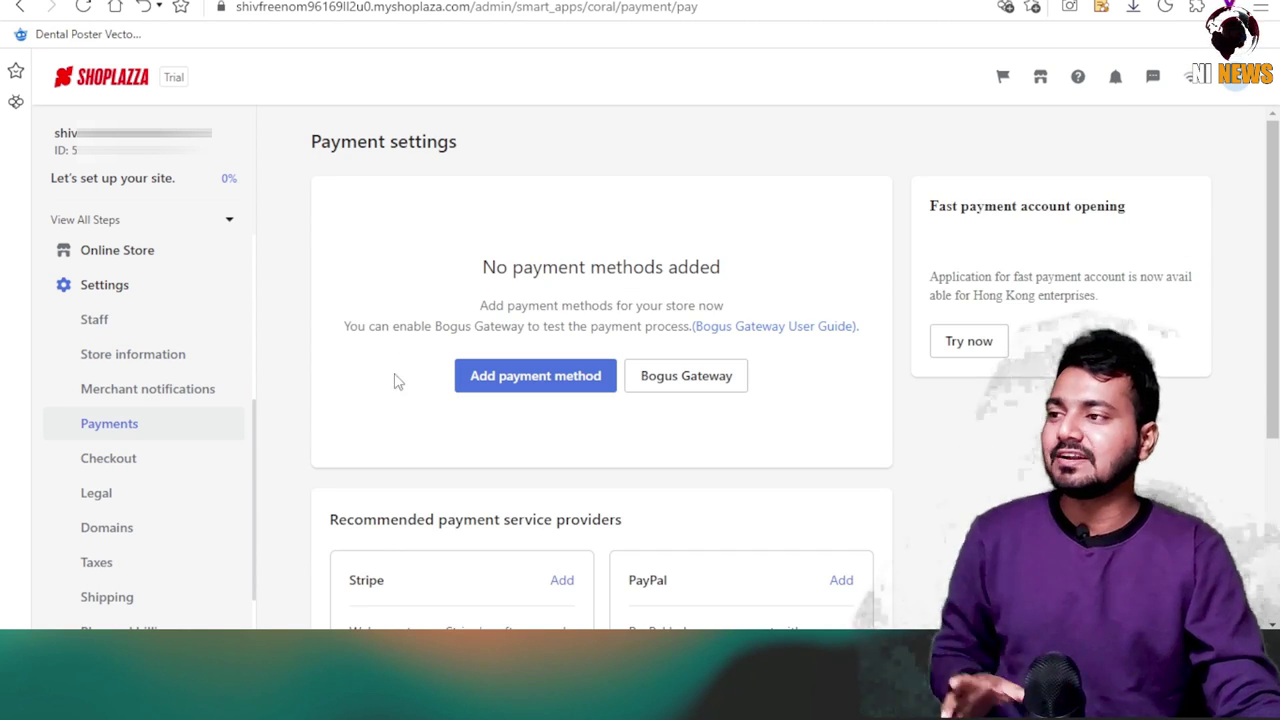
Browse the available payment methods, inspecting the Klarna provider before returning to the list.
{"action": "scroll", "coordinate": [406, 361], "scroll_direction": "down", "scroll_amount": 1}
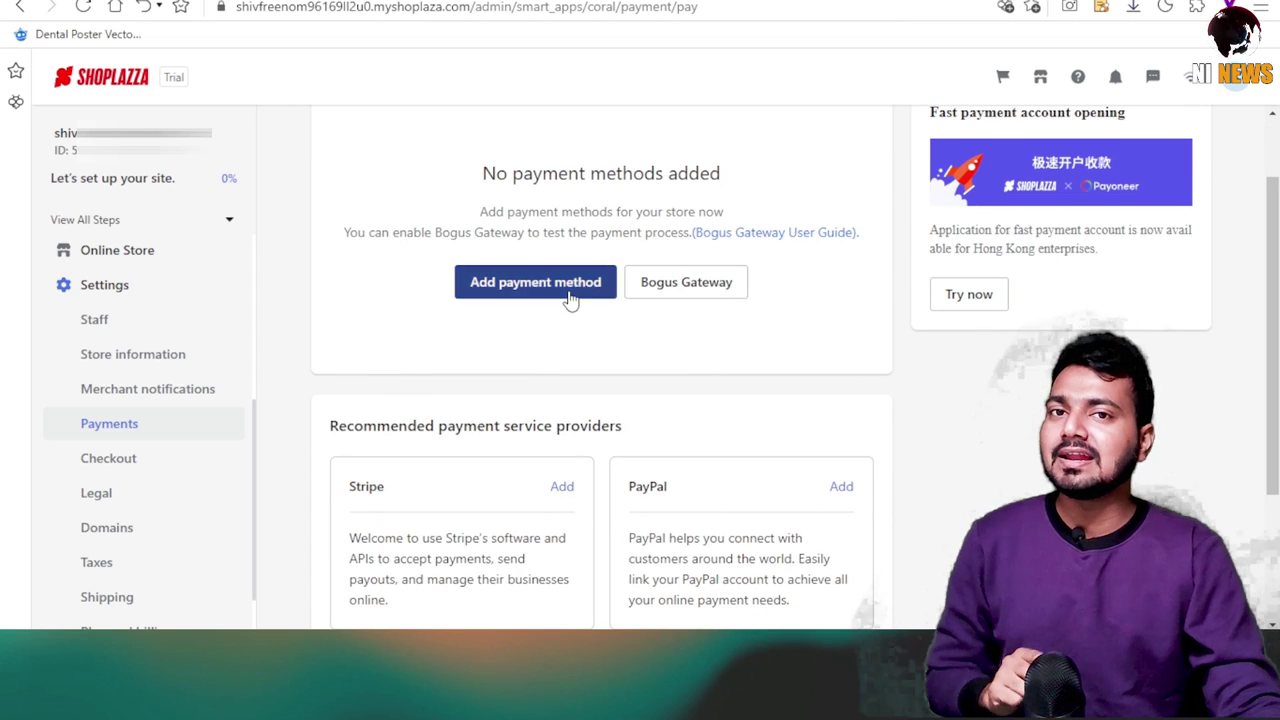
{"action": "left_click", "coordinate": [569, 293]}
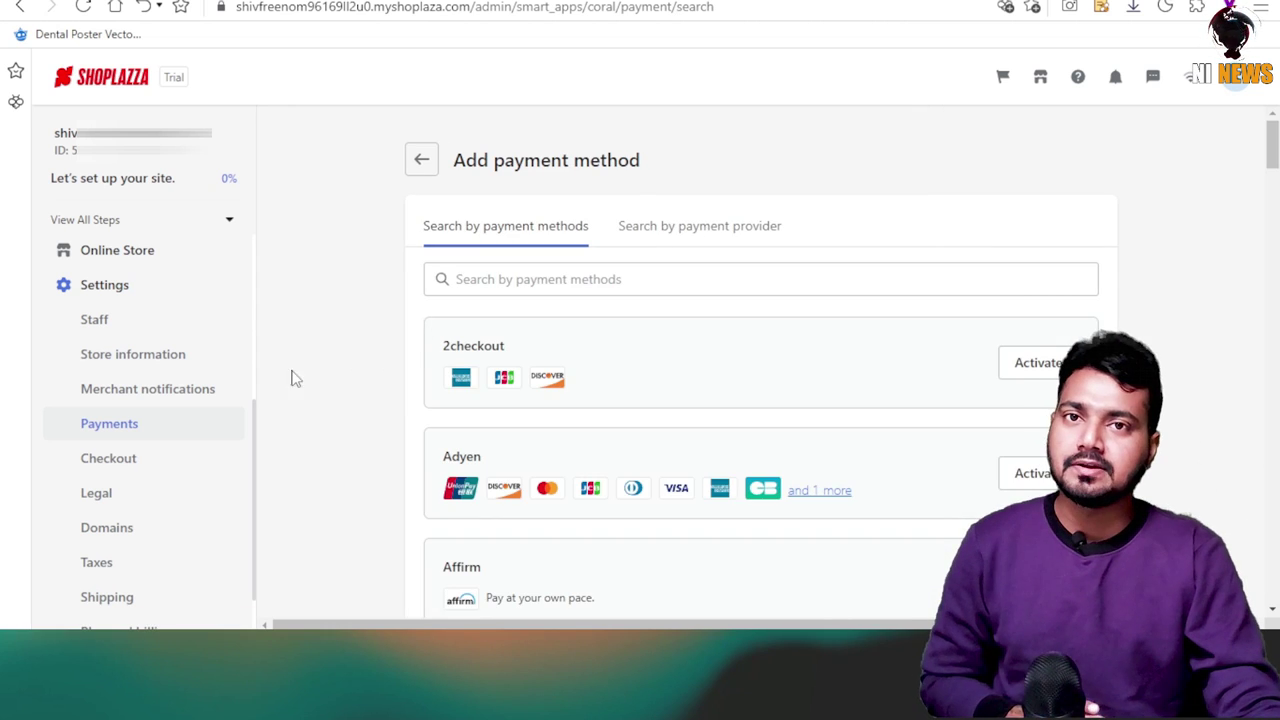
{"action": "scroll", "coordinate": [323, 383], "scroll_direction": "down", "scroll_amount": 2}
{"action": "scroll", "coordinate": [406, 398], "scroll_direction": "down", "scroll_amount": 3}
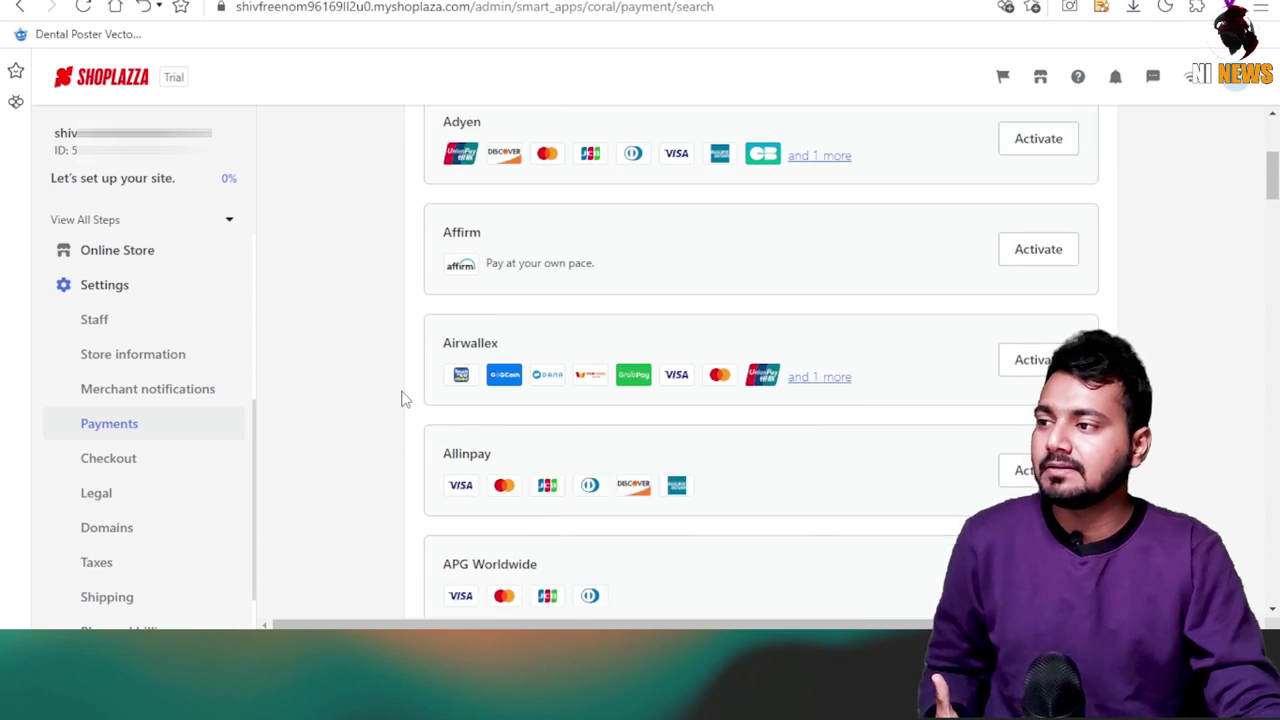
{"action": "scroll", "coordinate": [420, 527], "scroll_direction": "down", "scroll_amount": 3}
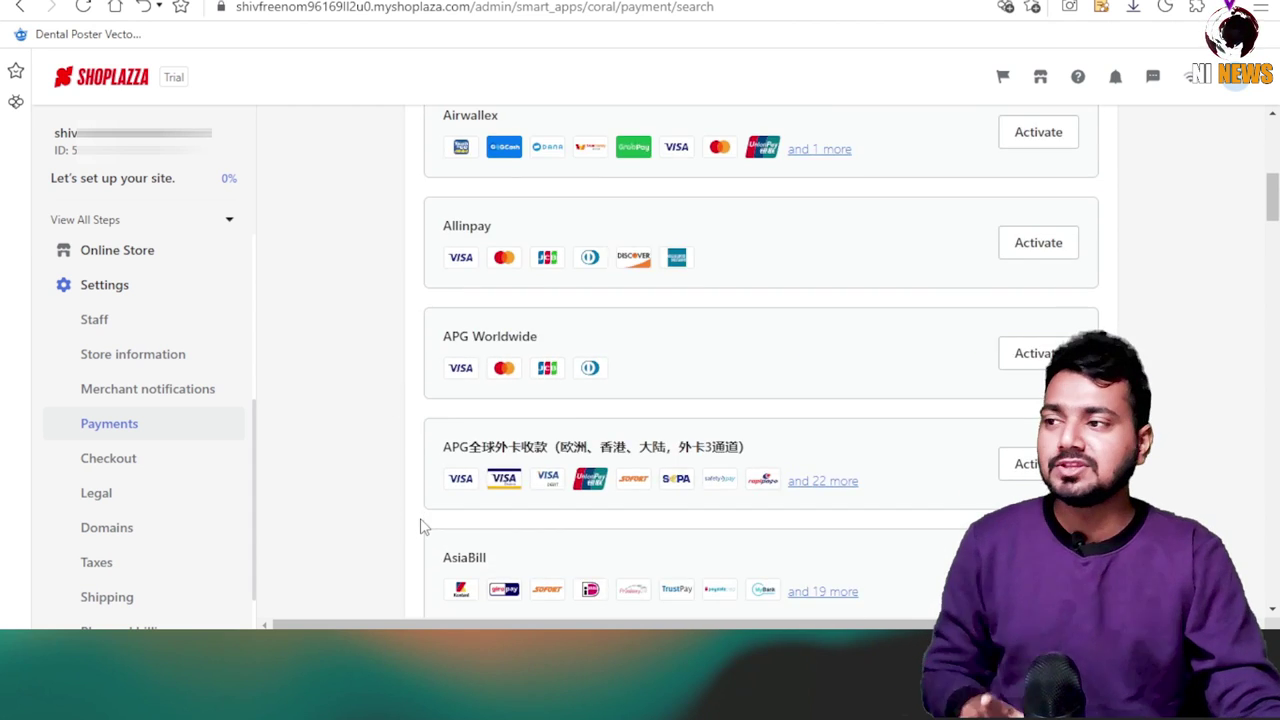
{"action": "scroll", "coordinate": [423, 532], "scroll_direction": "down", "scroll_amount": 4}
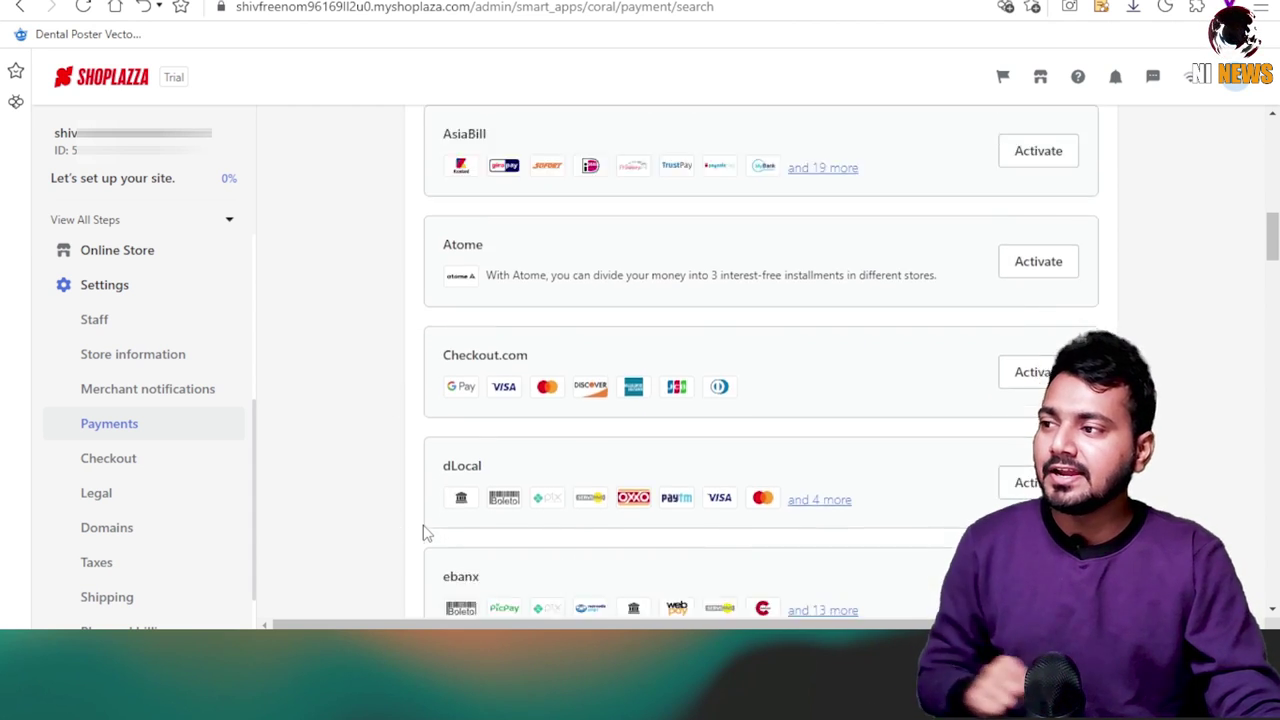
{"action": "scroll", "coordinate": [538, 511], "scroll_direction": "down", "scroll_amount": 10}
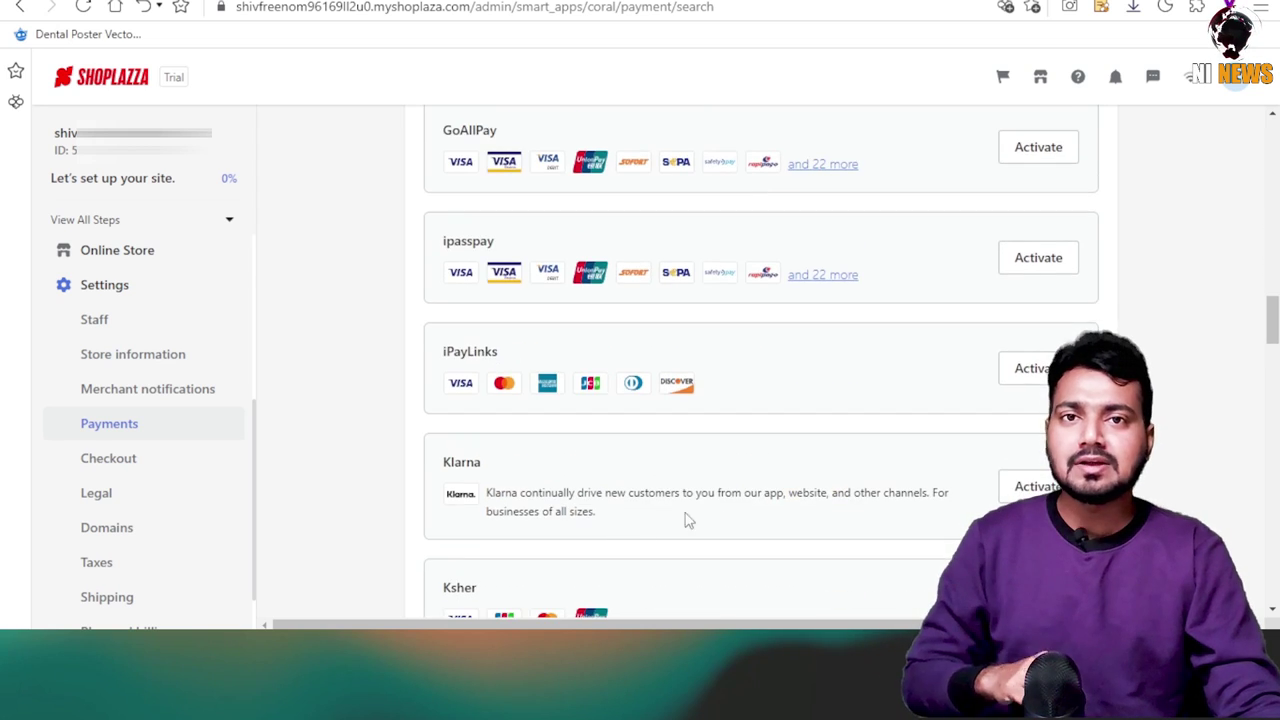
{"action": "scroll", "coordinate": [440, 553], "scroll_direction": "down", "scroll_amount": 3}
{"action": "scroll", "coordinate": [557, 537], "scroll_direction": "up", "scroll_amount": 3}
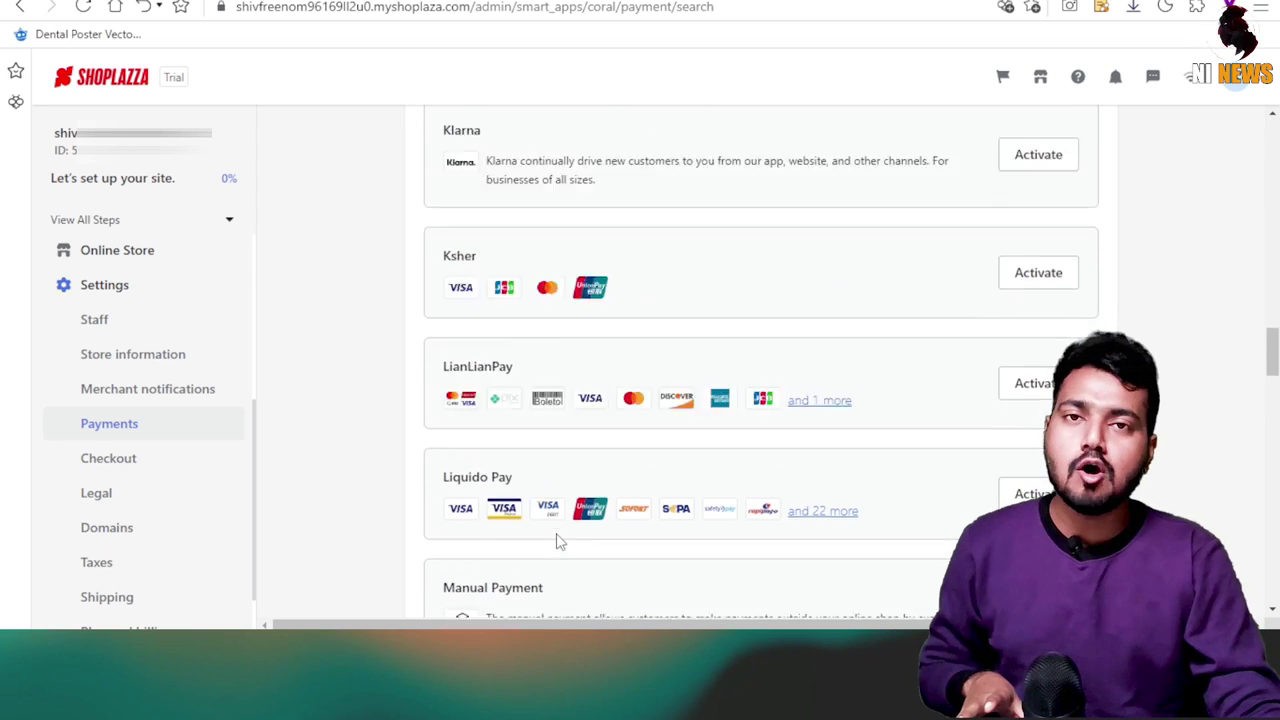
{"action": "double_click", "coordinate": [462, 274]}
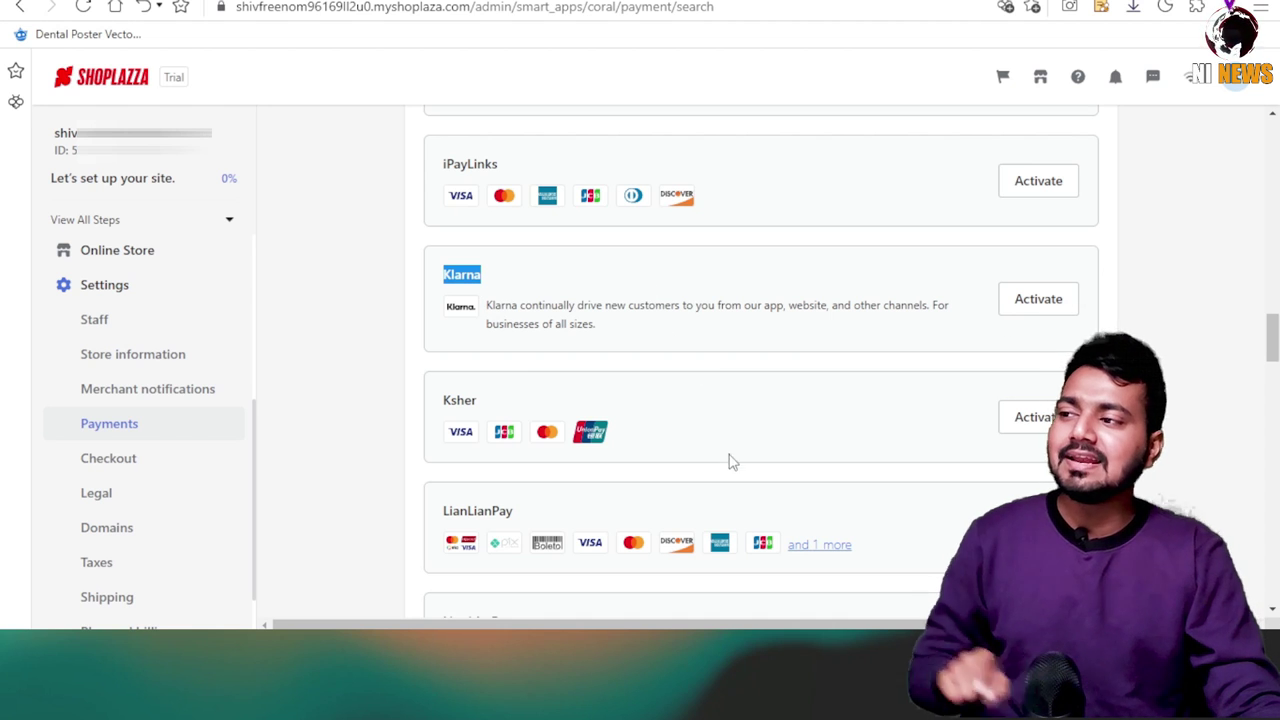
{"action": "left_click", "coordinate": [1036, 297]}
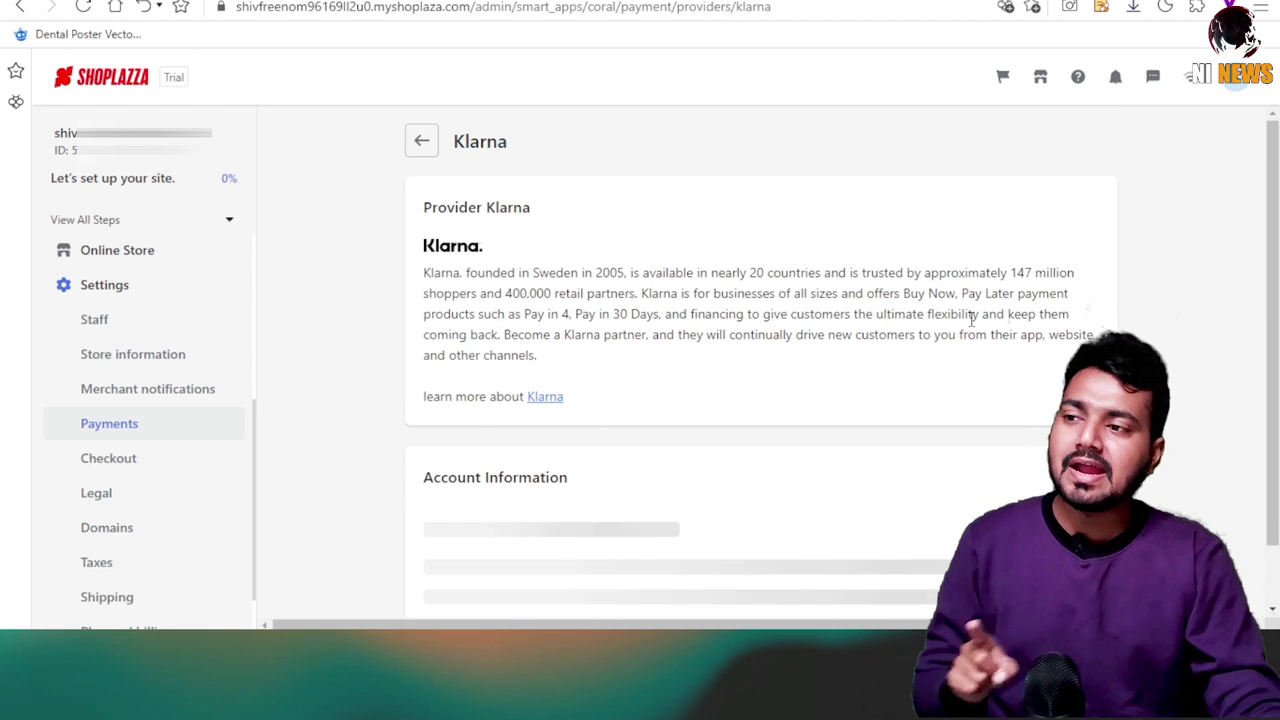
{"action": "key", "text": "alt+Left"}
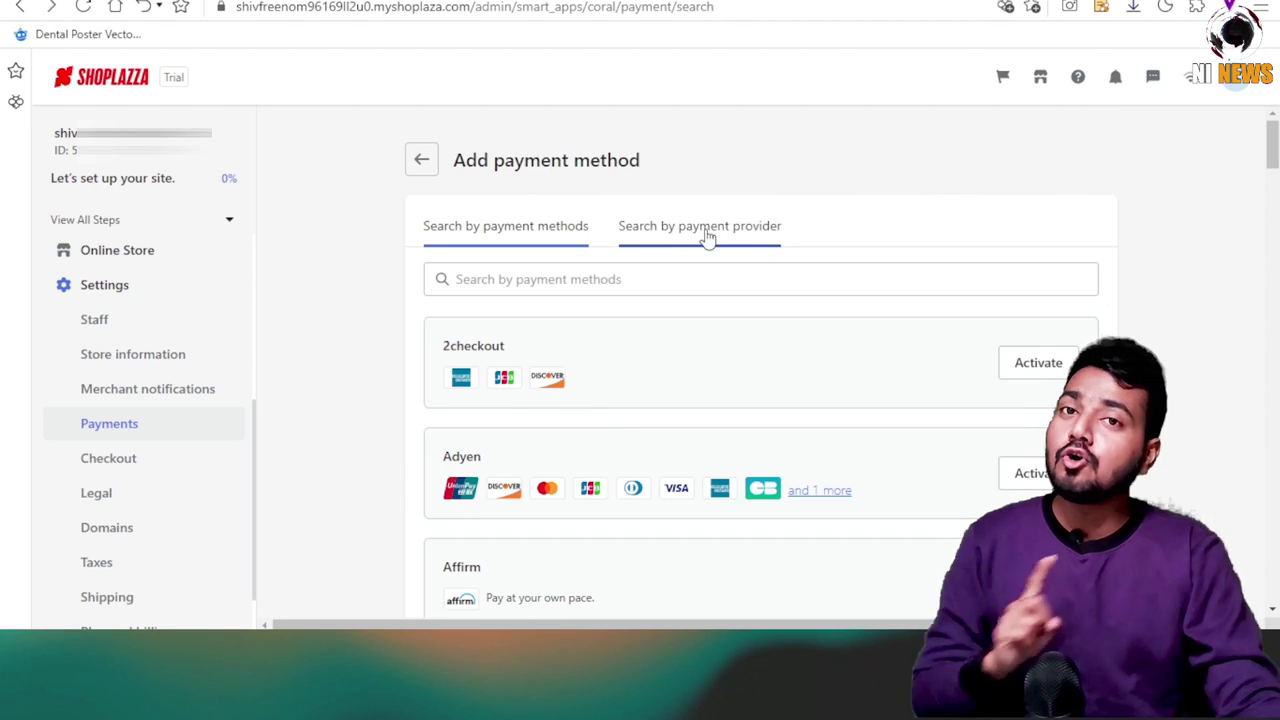
Search 'PAY', filter to Paypal and open the PayPal provider page.
{"action": "left_click", "coordinate": [553, 279]}
{"action": "type", "text": "PA"}
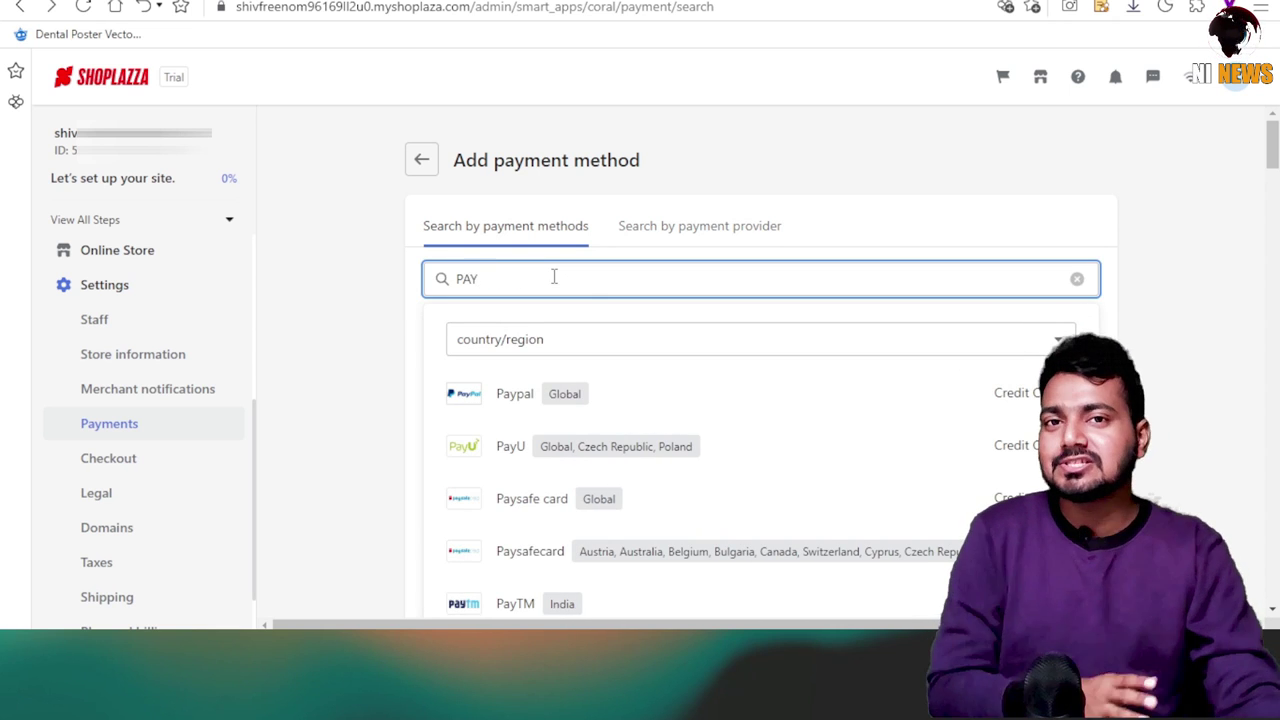
{"action": "type", "text": "Y"}
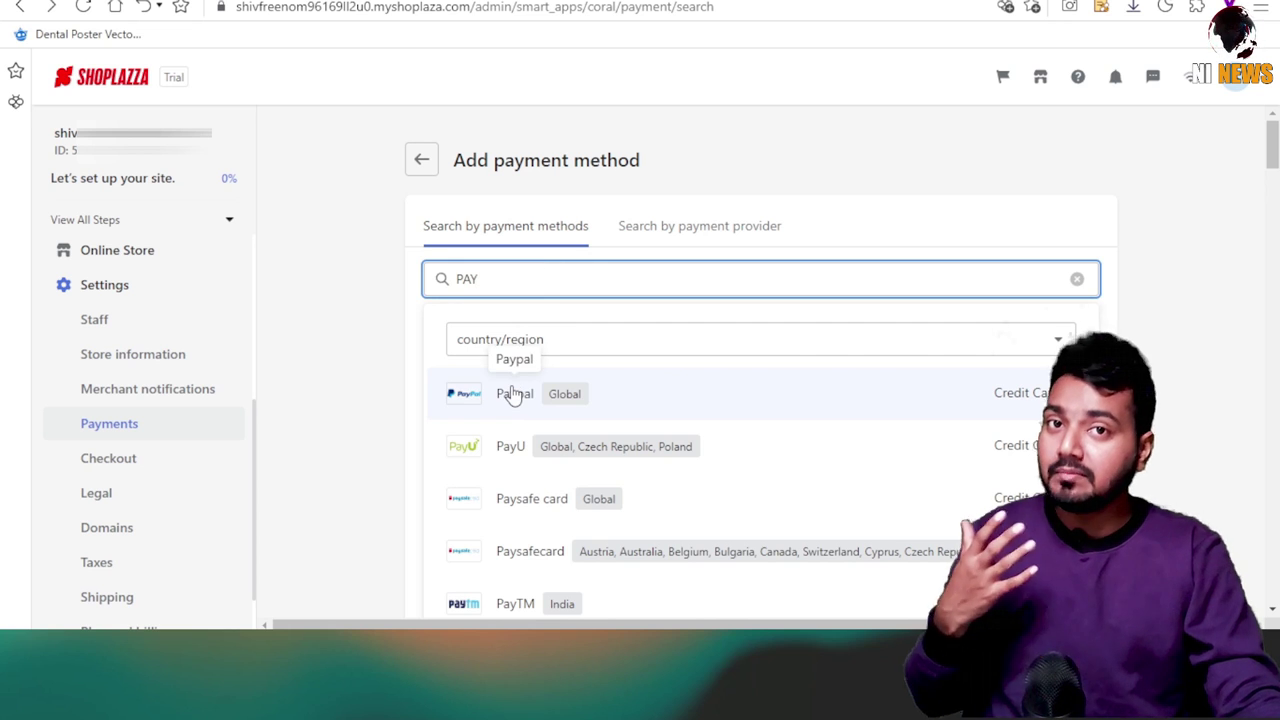
{"action": "left_click", "coordinate": [512, 392]}
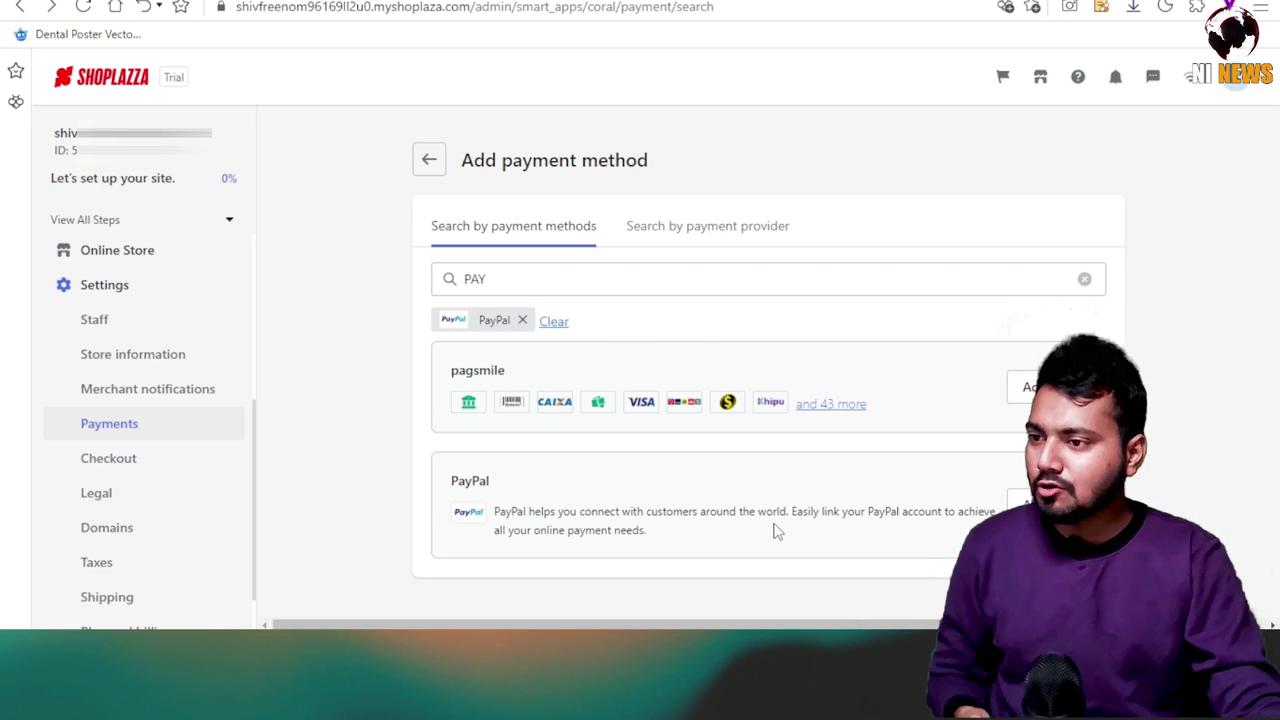
{"action": "left_click", "coordinate": [1030, 500]}
{"action": "scroll", "coordinate": [494, 333], "scroll_direction": "down", "scroll_amount": 2}
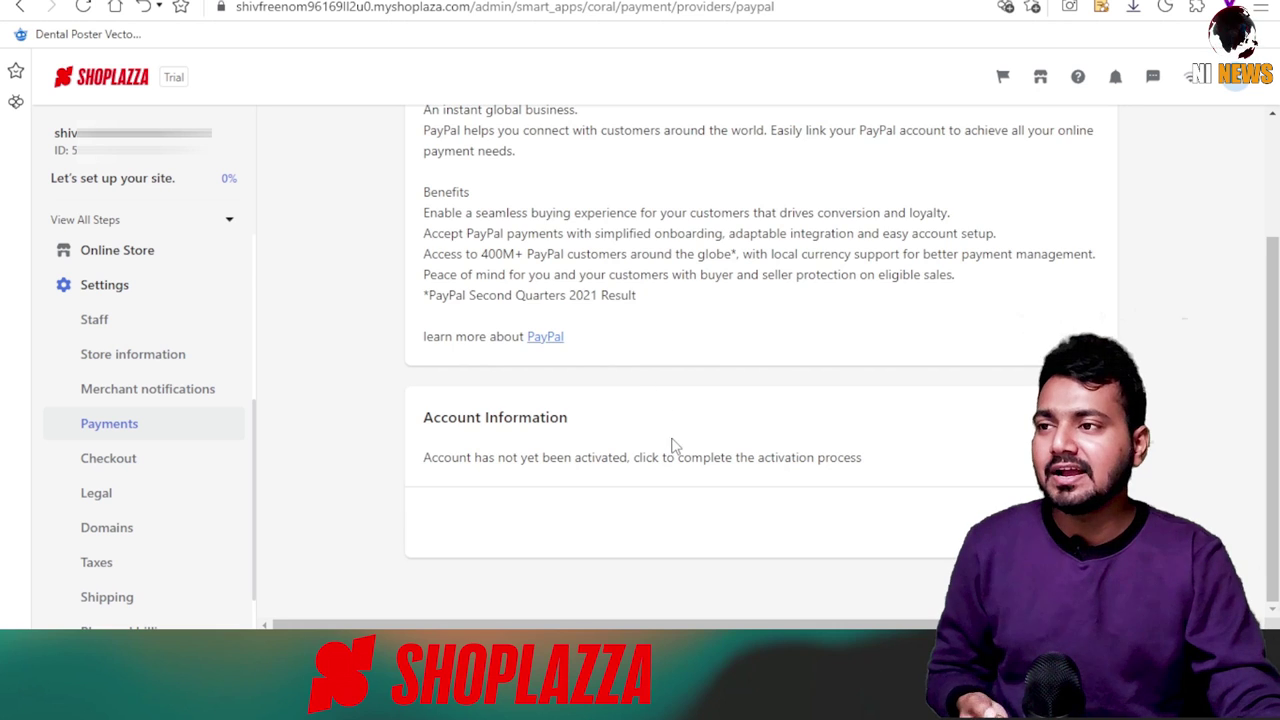
{"action": "scroll", "coordinate": [672, 445], "scroll_direction": "up", "scroll_amount": 3}
{"action": "scroll", "coordinate": [527, 410], "scroll_direction": "down", "scroll_amount": 2}
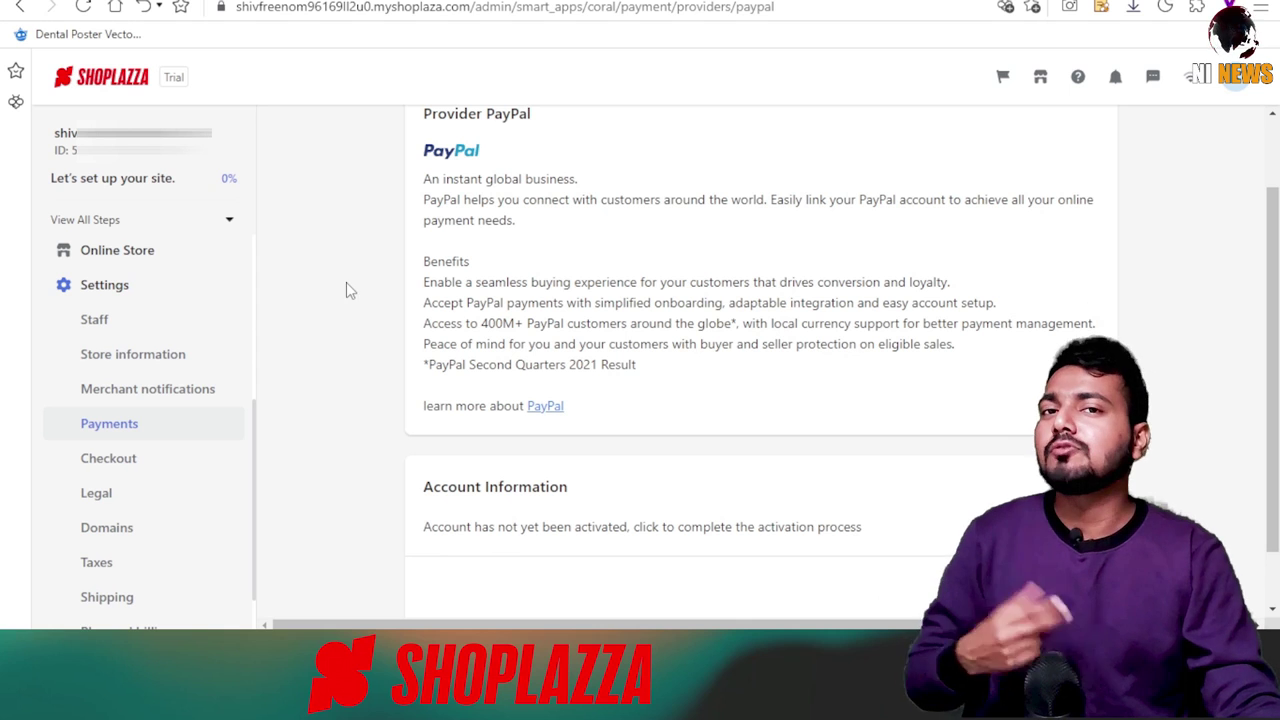
Leave the PayPal provider details and open the Checkout settings.
{"action": "scroll", "coordinate": [386, 352], "scroll_direction": "up", "scroll_amount": 2}
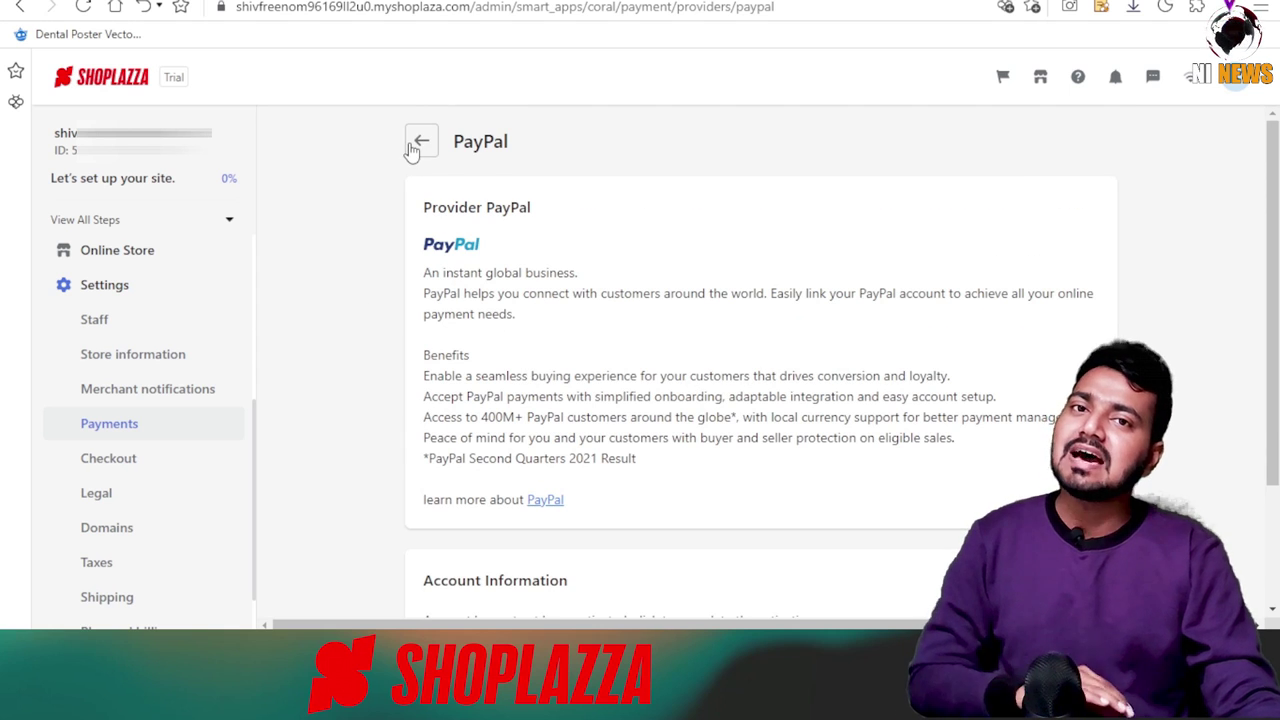
{"action": "left_click", "coordinate": [421, 142]}
{"action": "left_click", "coordinate": [120, 458]}
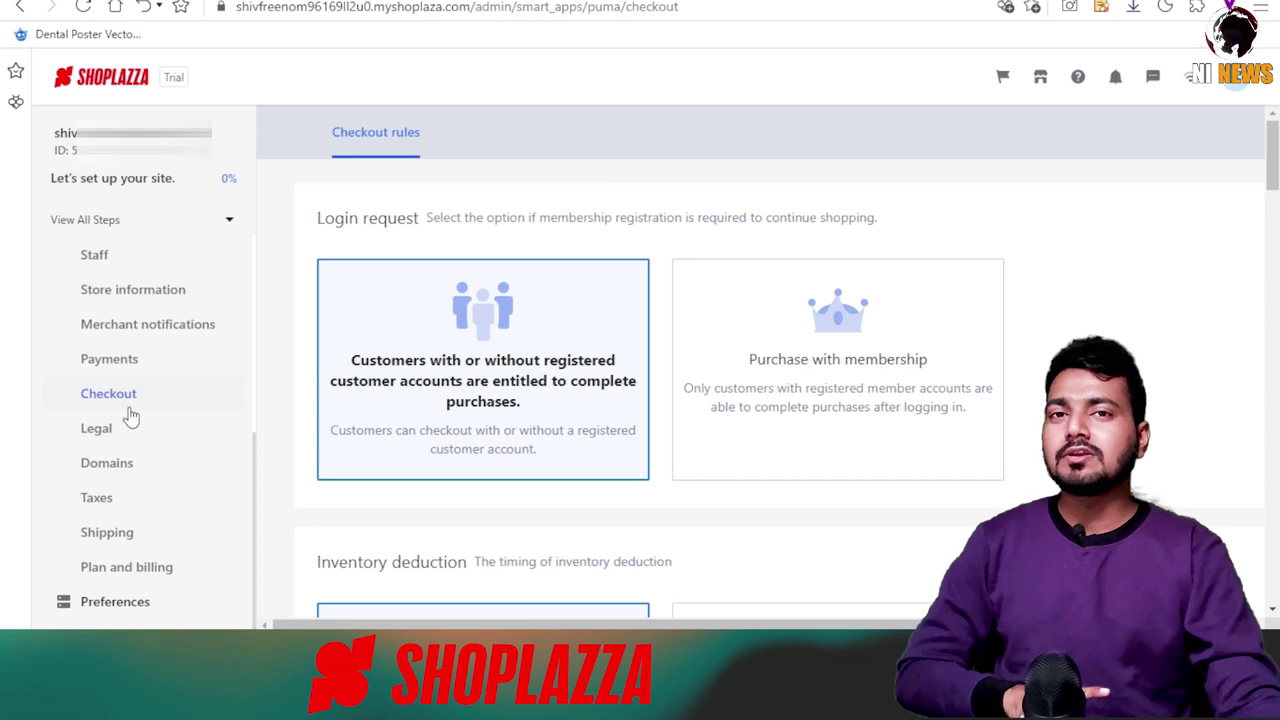
{"action": "scroll", "coordinate": [660, 352], "scroll_direction": "down", "scroll_amount": 9}
{"action": "scroll", "coordinate": [632, 354], "scroll_direction": "down", "scroll_amount": 3}
Open Legal settings, showing the empty Refund policy and Terms of service fields.
{"action": "left_click", "coordinate": [134, 428]}
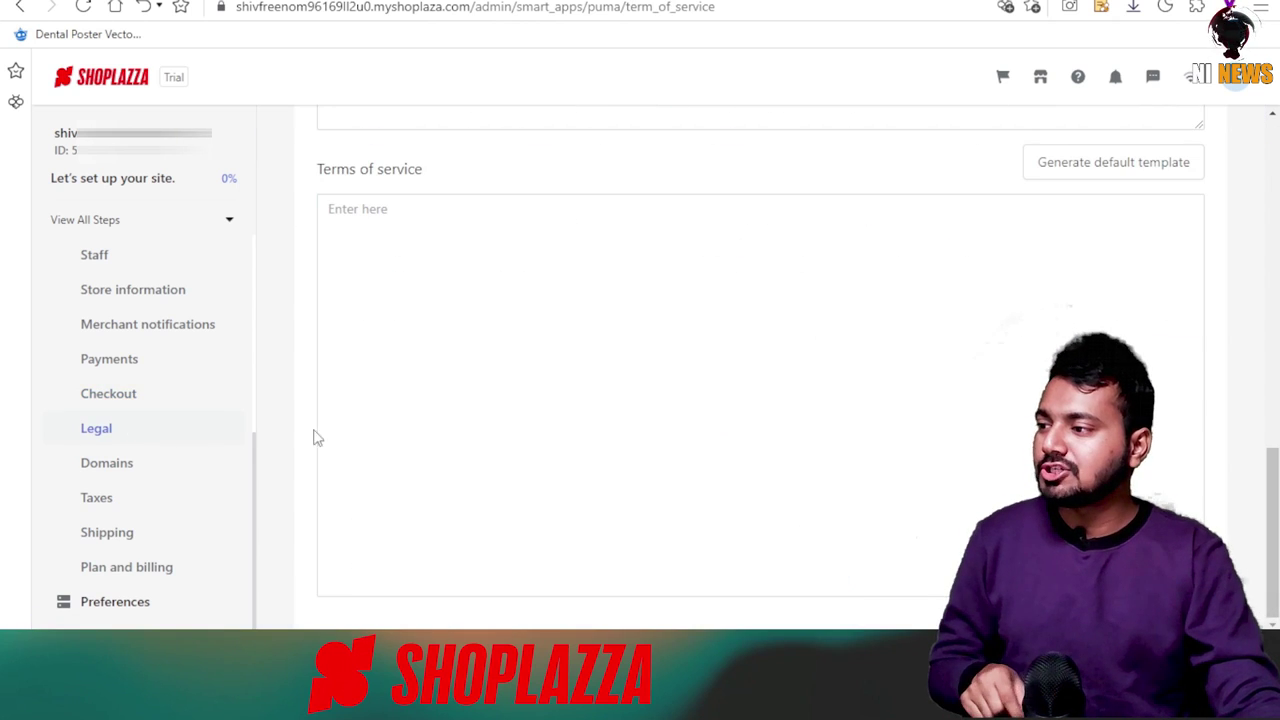
{"action": "scroll", "coordinate": [603, 360], "scroll_direction": "up", "scroll_amount": 4}
{"action": "key", "text": "alt+Left"}
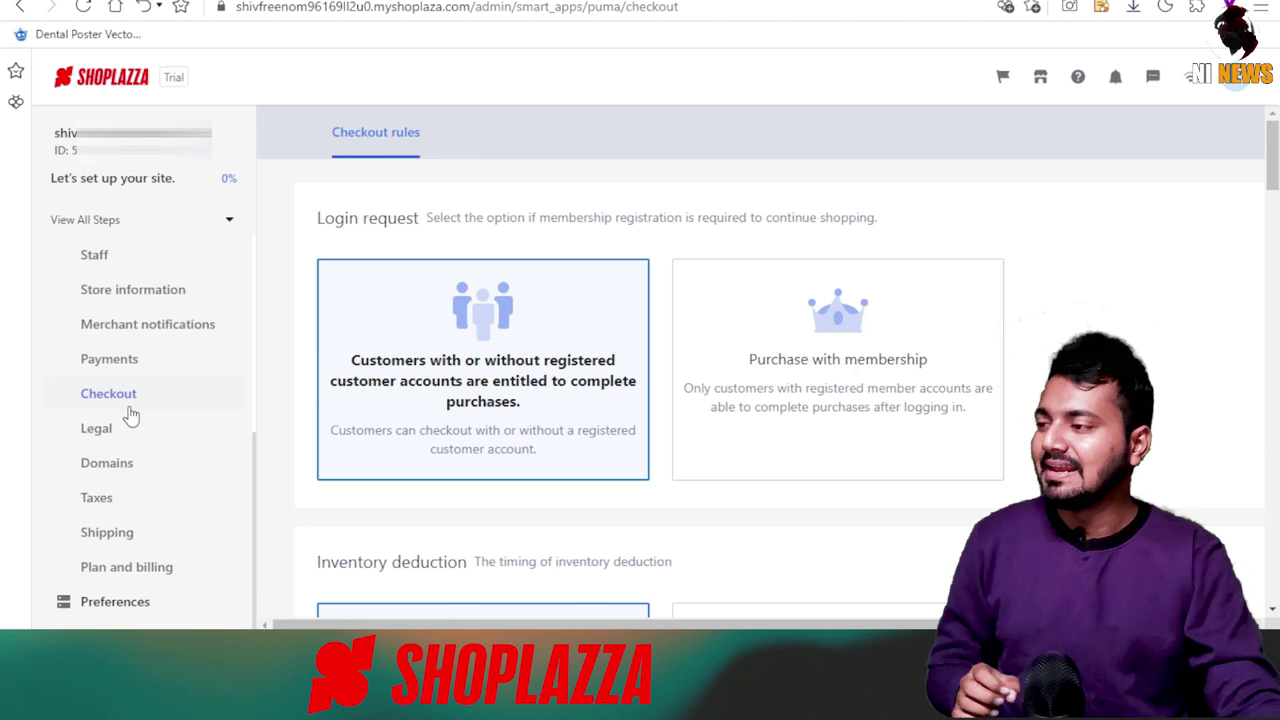
{"action": "scroll", "coordinate": [666, 350], "scroll_direction": "down", "scroll_amount": 9}
{"action": "scroll", "coordinate": [632, 354], "scroll_direction": "down", "scroll_amount": 3}
{"action": "left_click", "coordinate": [134, 428]}
{"action": "scroll", "coordinate": [603, 360], "scroll_direction": "up", "scroll_amount": 5}
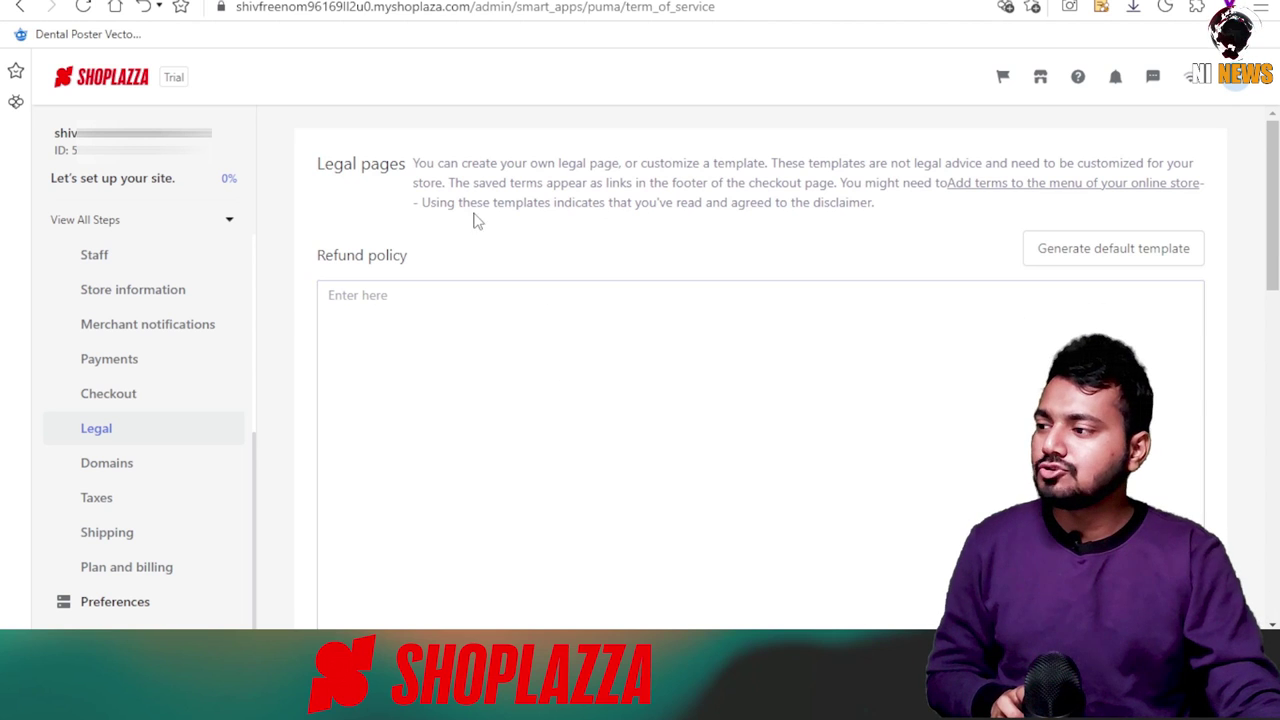
Insert the default refund policy template, accepting the disclaimer, and review it.
{"action": "left_click_drag", "start_coordinate": [316, 256], "coordinate": [423, 260]}
{"action": "left_click", "coordinate": [563, 272]}
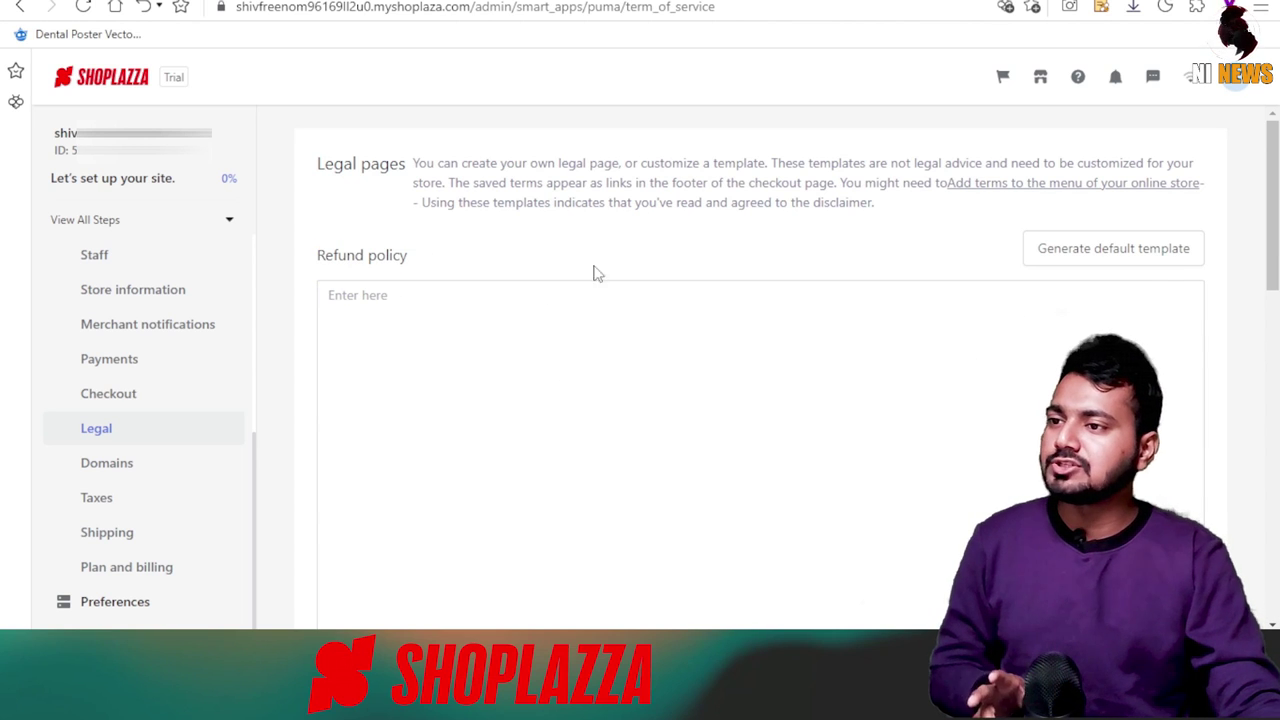
{"action": "left_click", "coordinate": [1087, 248]}
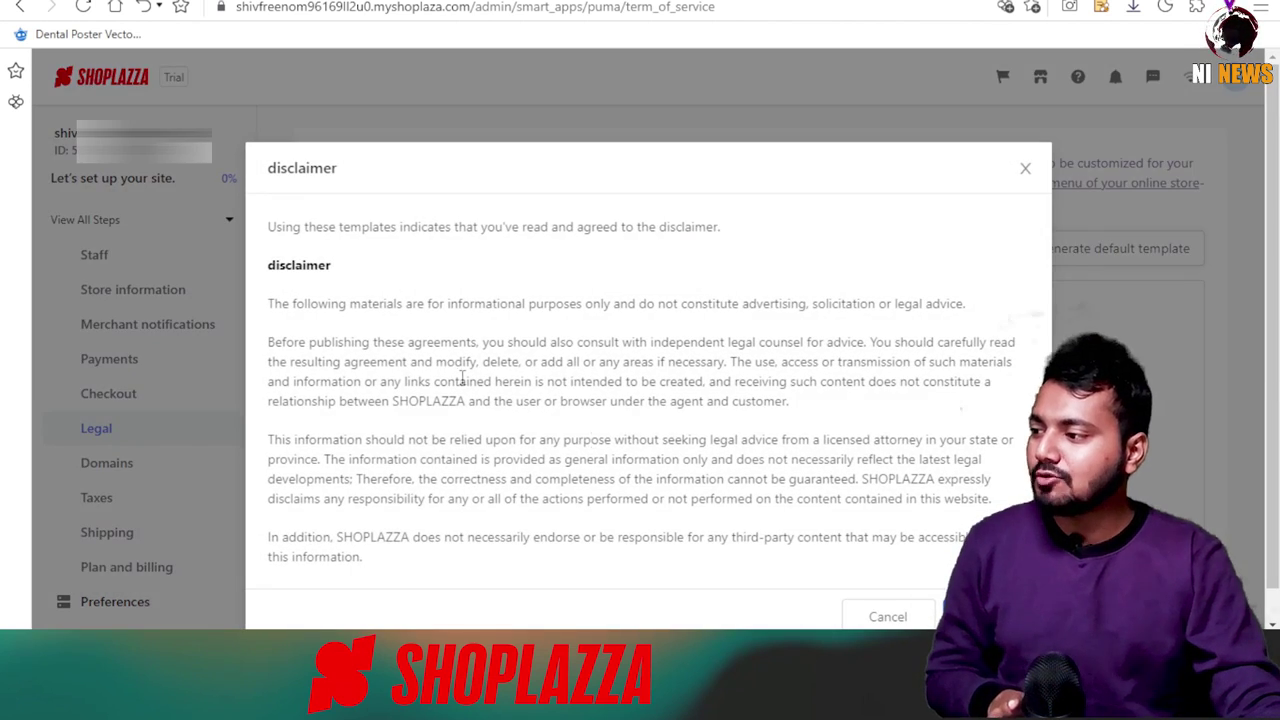
{"action": "left_click", "coordinate": [965, 583]}
{"action": "scroll", "coordinate": [624, 424], "scroll_direction": "down", "scroll_amount": 3}
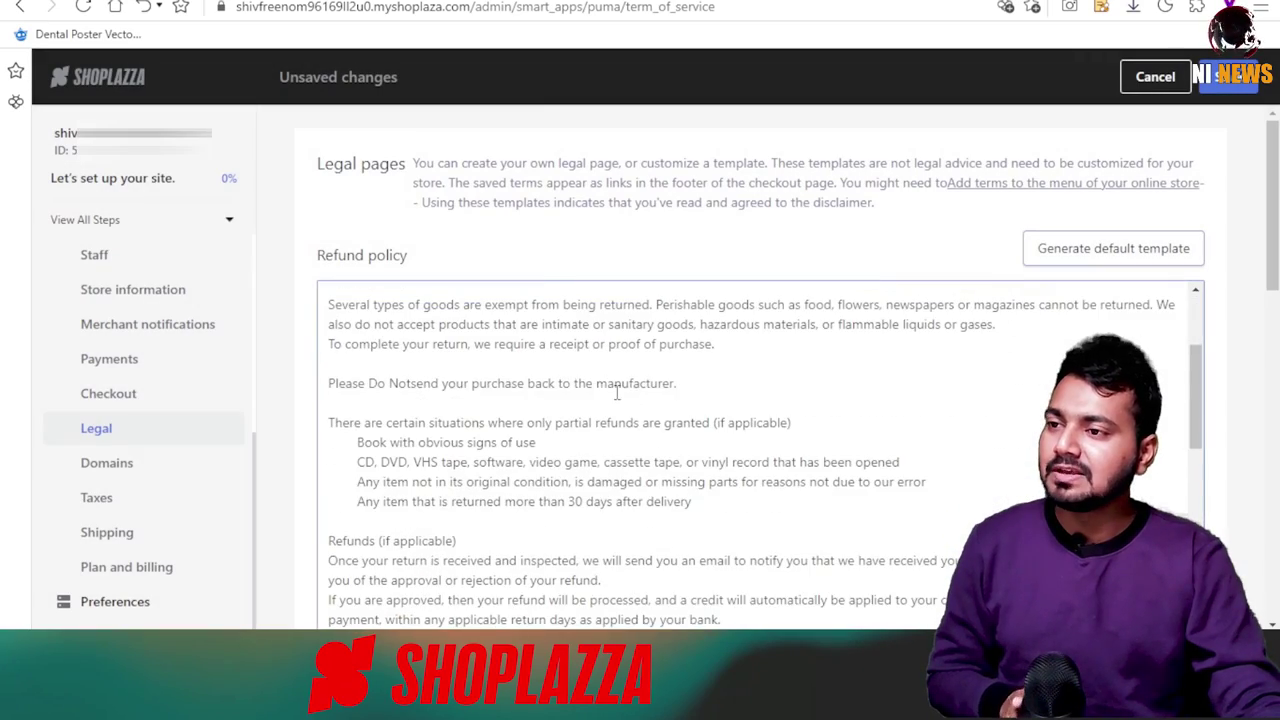
{"action": "scroll", "coordinate": [624, 424], "scroll_direction": "up", "scroll_amount": 3}
{"action": "scroll", "coordinate": [624, 424], "scroll_direction": "down", "scroll_amount": 7}
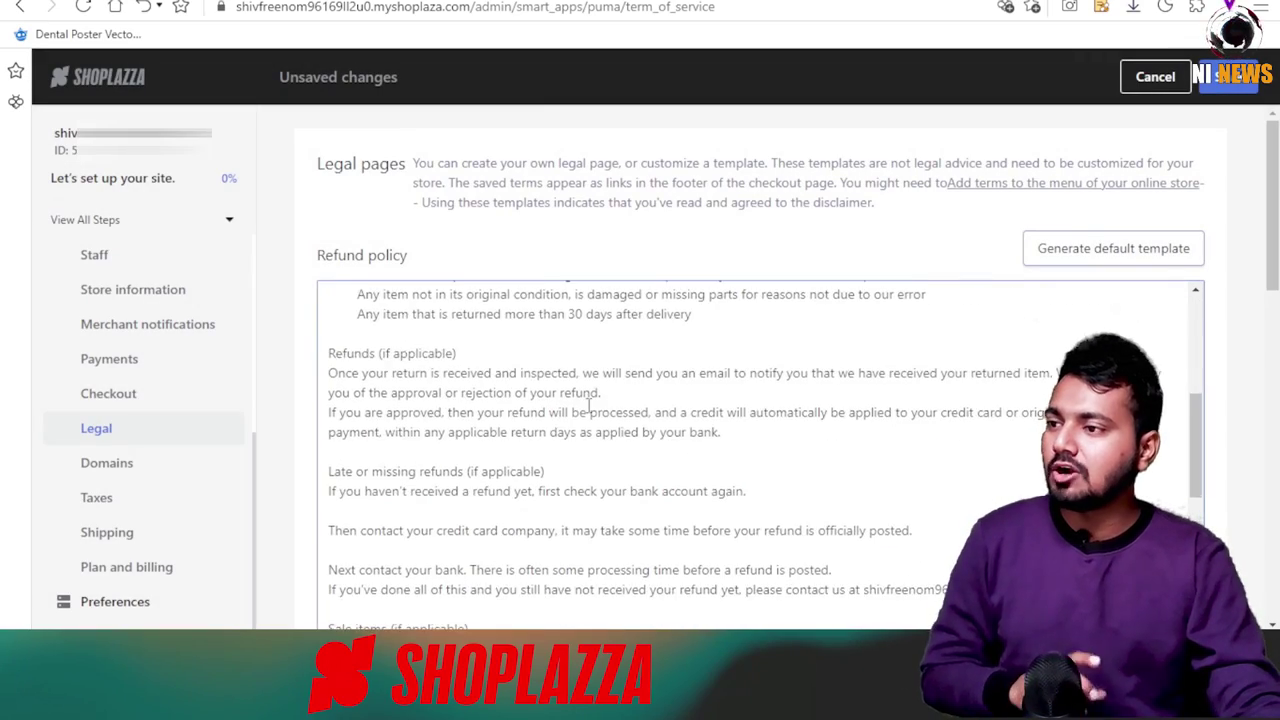
{"action": "scroll", "coordinate": [646, 424], "scroll_direction": "up", "scroll_amount": 5}
{"action": "scroll", "coordinate": [703, 487], "scroll_direction": "up", "scroll_amount": 5}
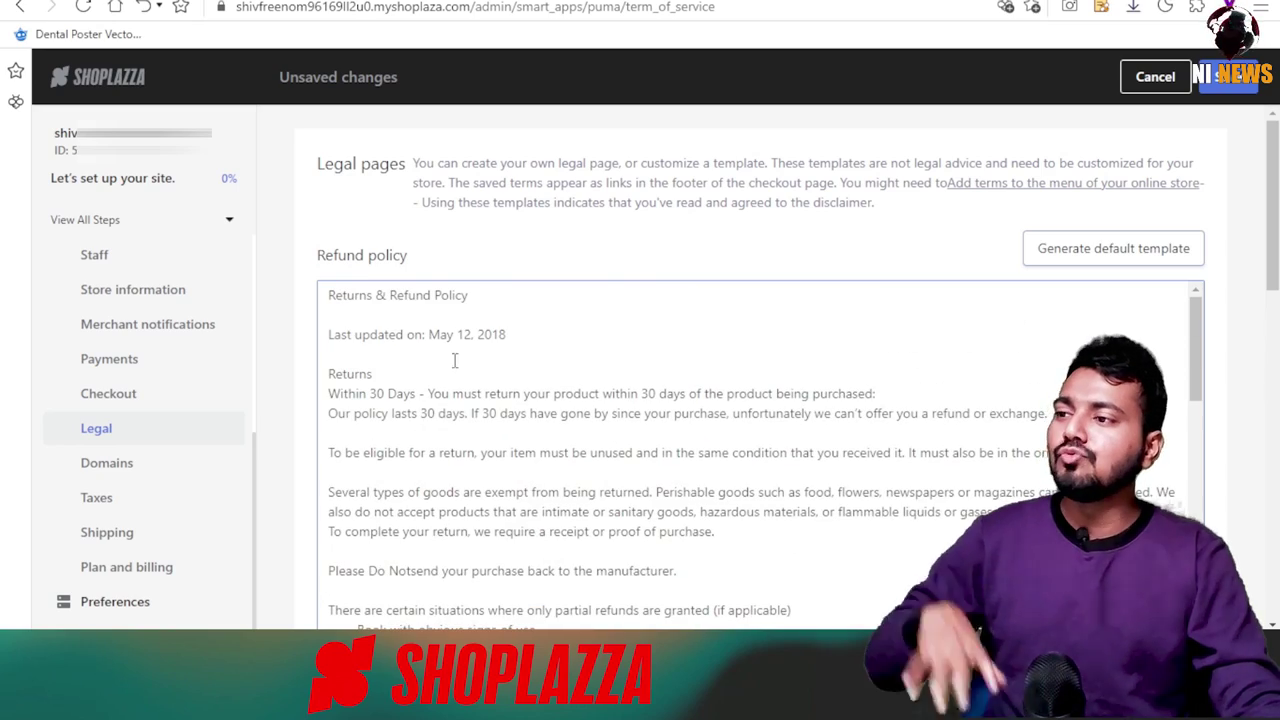
{"action": "scroll", "coordinate": [631, 440], "scroll_direction": "down", "scroll_amount": 8}
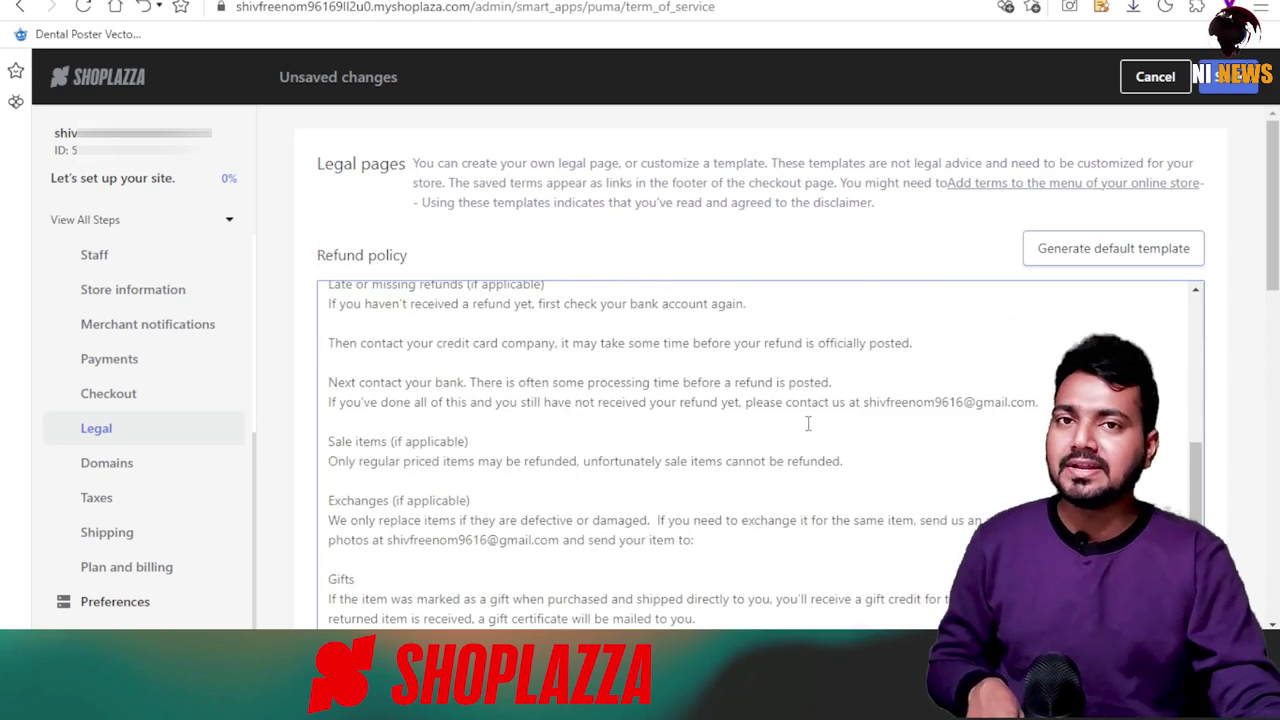
{"action": "scroll", "coordinate": [771, 460], "scroll_direction": "down", "scroll_amount": 2}
{"action": "scroll", "coordinate": [520, 445], "scroll_direction": "up", "scroll_amount": 3}
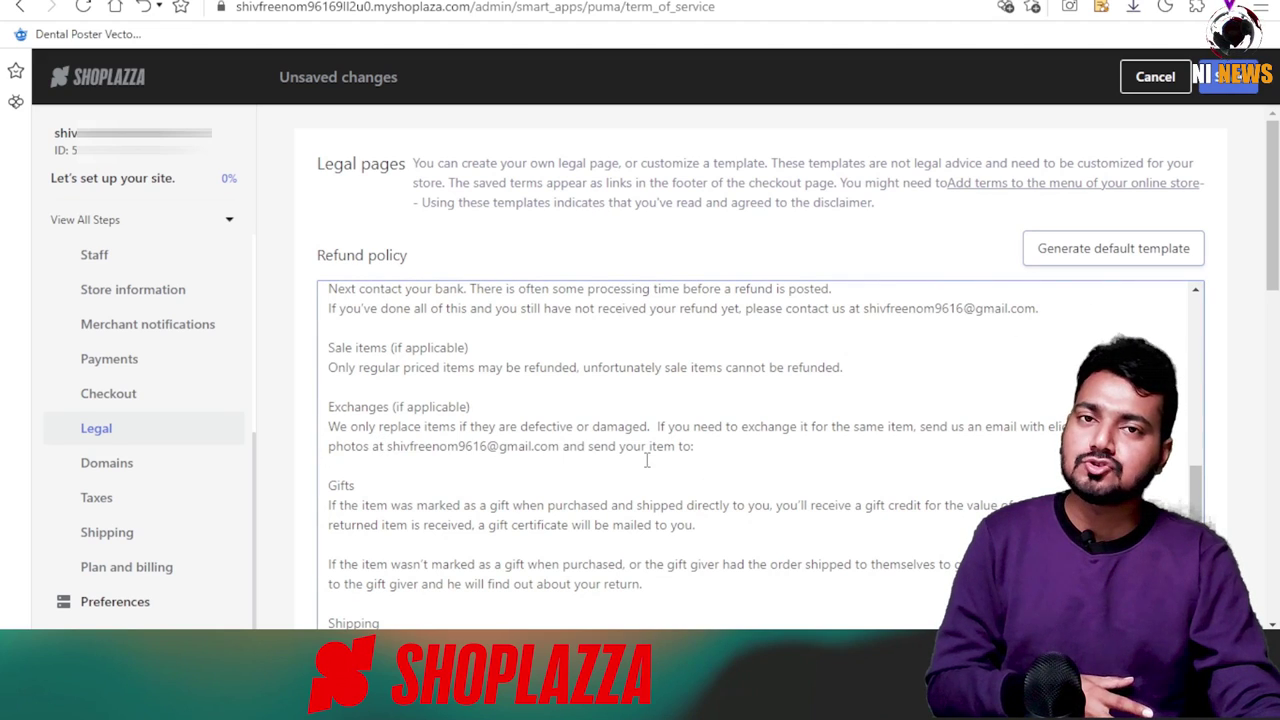
{"action": "scroll", "coordinate": [582, 465], "scroll_direction": "down", "scroll_amount": 5}
{"action": "scroll", "coordinate": [598, 480], "scroll_direction": "up", "scroll_amount": 8}
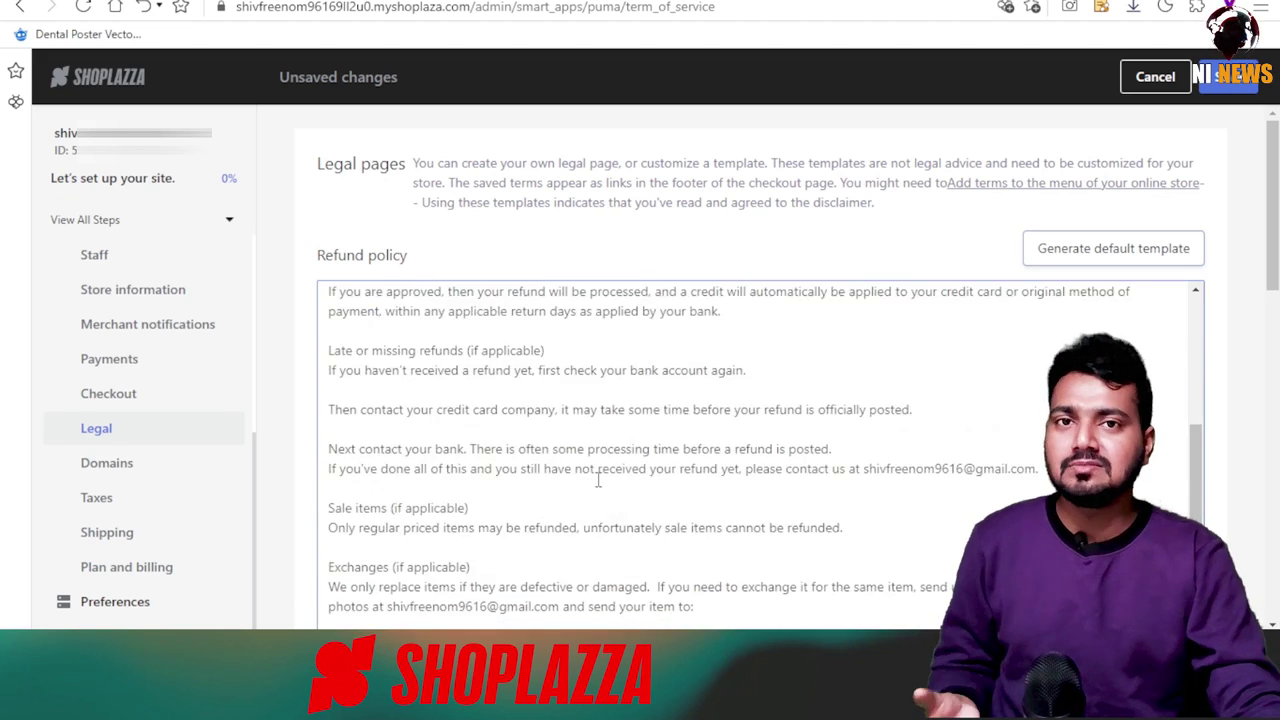
{"action": "scroll", "coordinate": [598, 480], "scroll_direction": "up", "scroll_amount": 6}
Shorten the refund policy's return period from 30 to 20 days and save.
{"action": "double_click", "coordinate": [377, 393]}
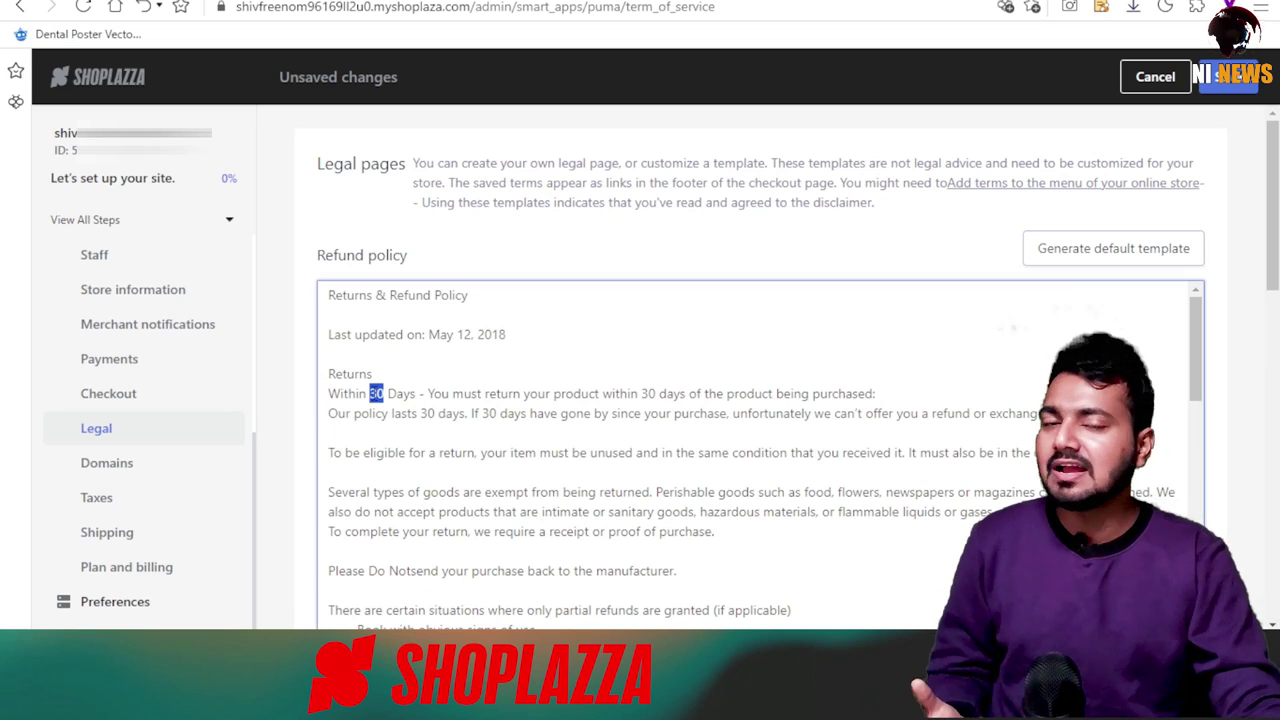
{"action": "type", "text": "20"}
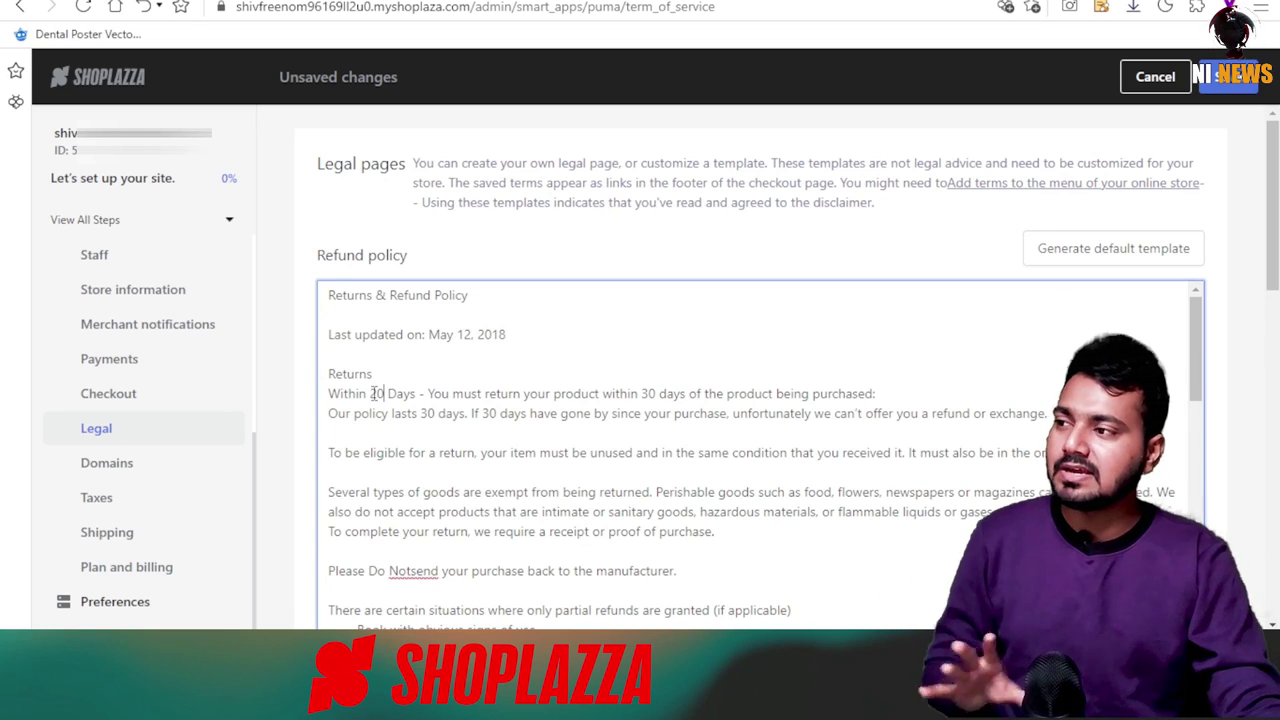
{"action": "scroll", "coordinate": [914, 410], "scroll_direction": "down", "scroll_amount": 12}
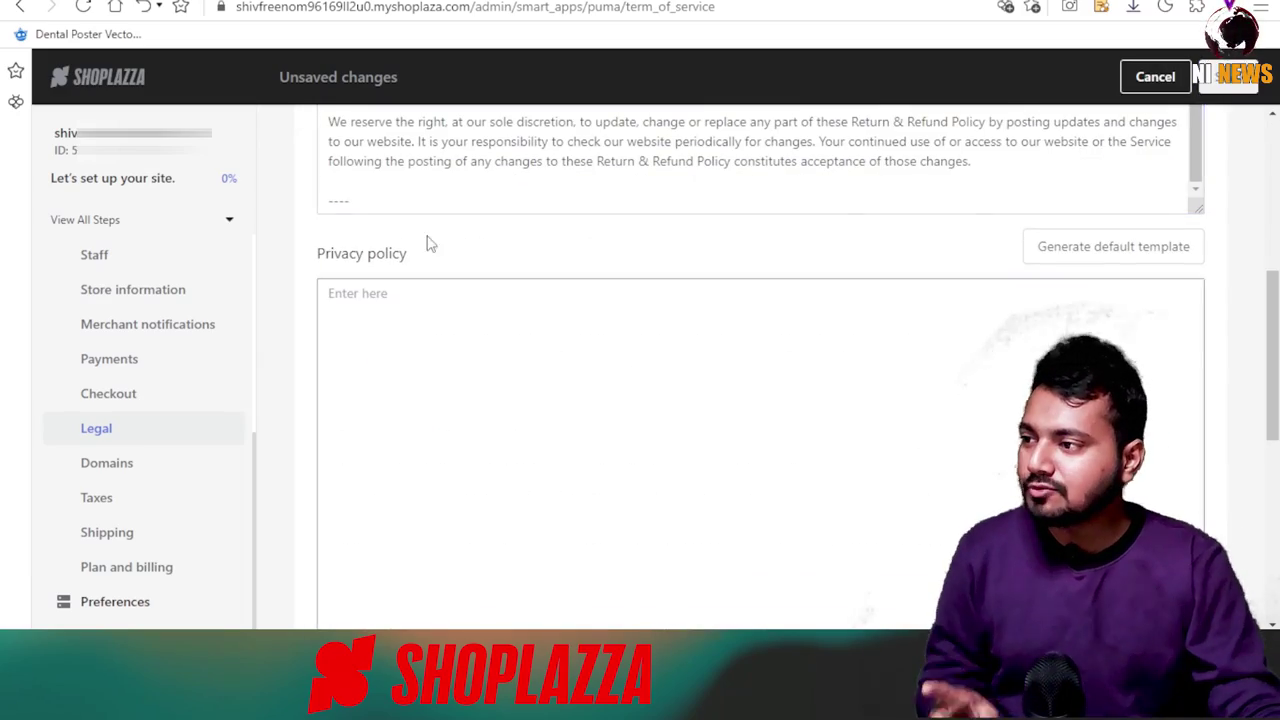
{"action": "left_click", "coordinate": [1232, 76]}
Fill the privacy policy and terms of service with default templates, save, and go to Themes.
{"action": "left_click", "coordinate": [1113, 246]}
{"action": "key", "text": "Return"}
{"action": "scroll", "coordinate": [849, 349], "scroll_direction": "down", "scroll_amount": 10}
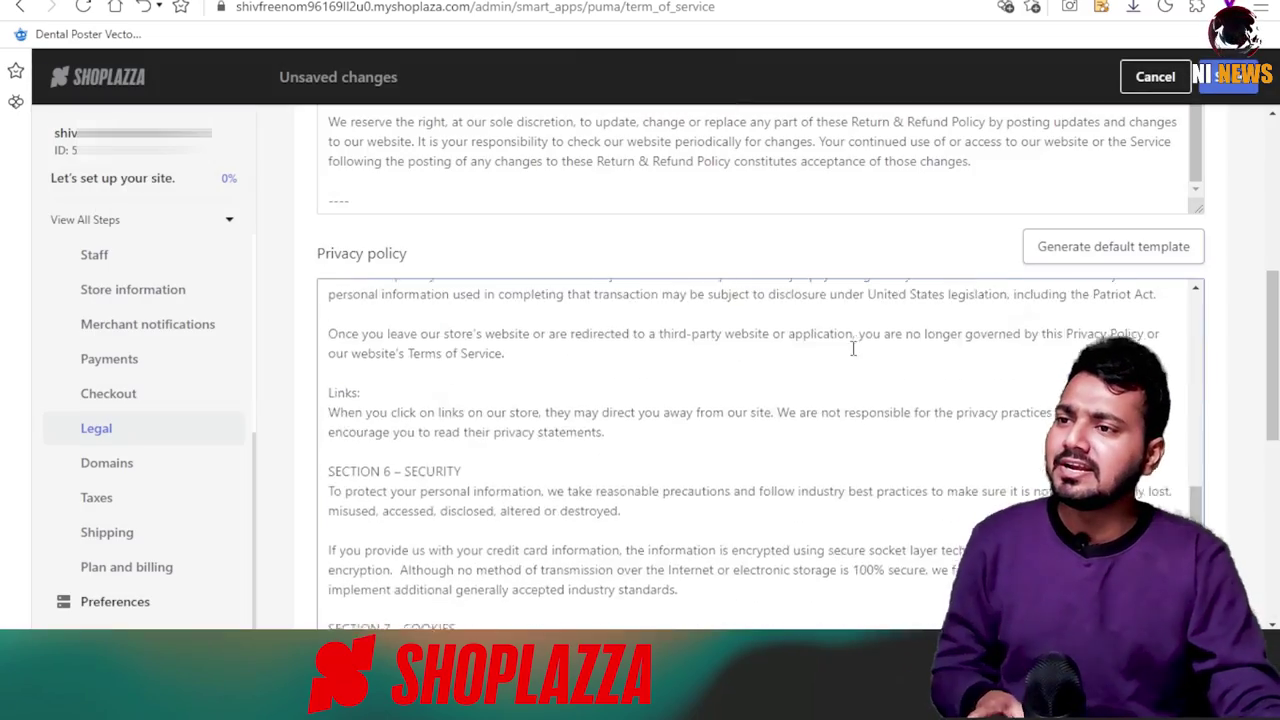
{"action": "left_click", "coordinate": [1113, 162]}
{"action": "key", "text": "Return"}
{"action": "scroll", "coordinate": [746, 360], "scroll_direction": "down", "scroll_amount": 15}
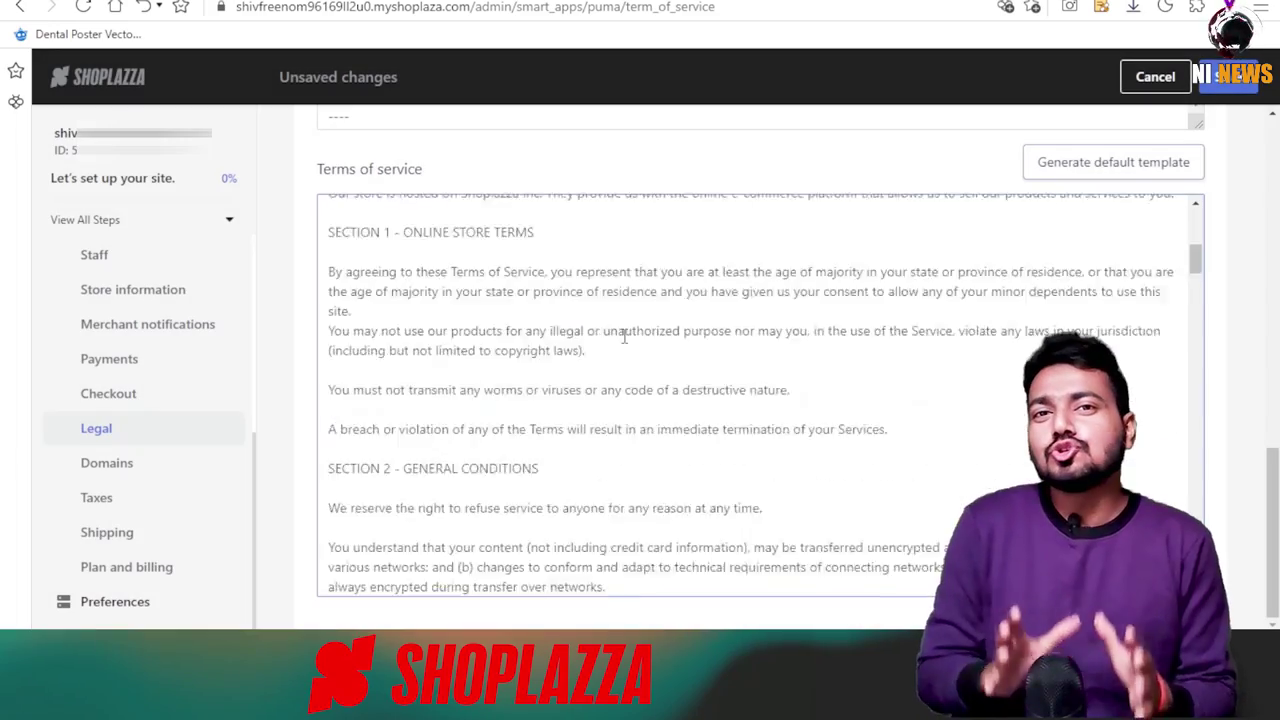
{"action": "scroll", "coordinate": [800, 390], "scroll_direction": "down", "scroll_amount": 5}
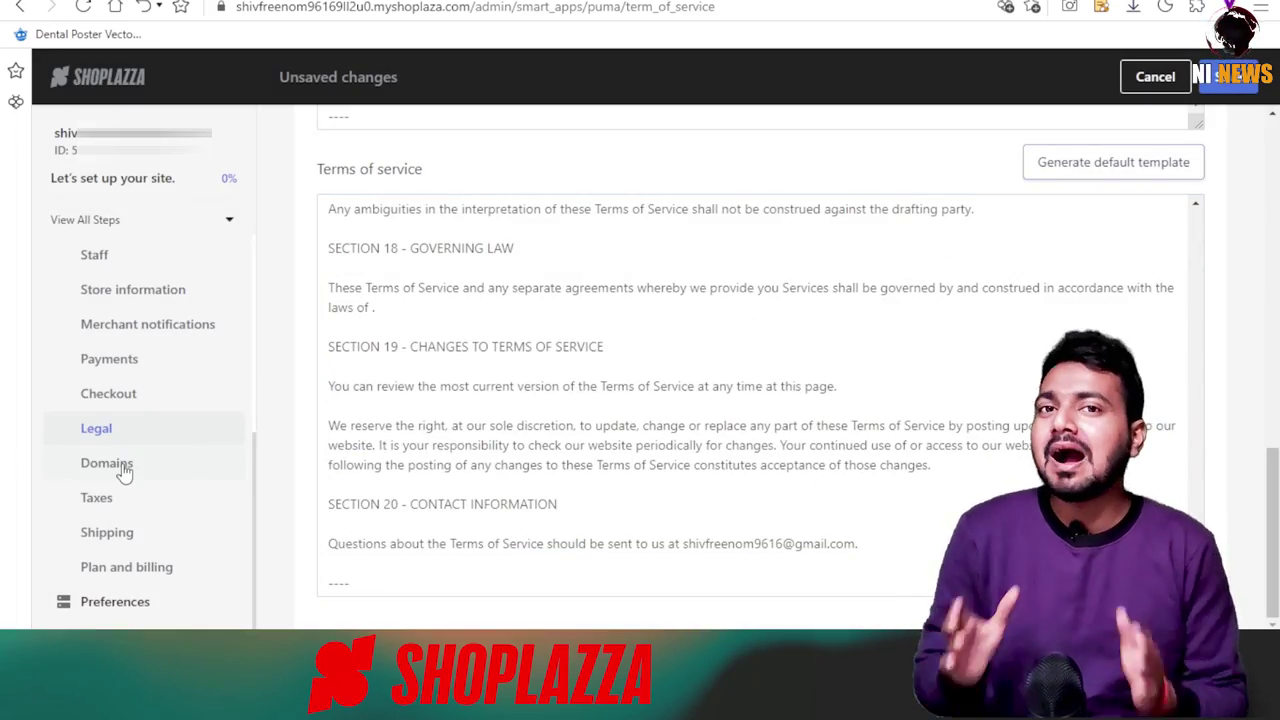
{"action": "left_click", "coordinate": [1226, 77]}
{"action": "scroll", "coordinate": [140, 420], "scroll_direction": "up", "scroll_amount": 5}
{"action": "left_click", "coordinate": [117, 466]}
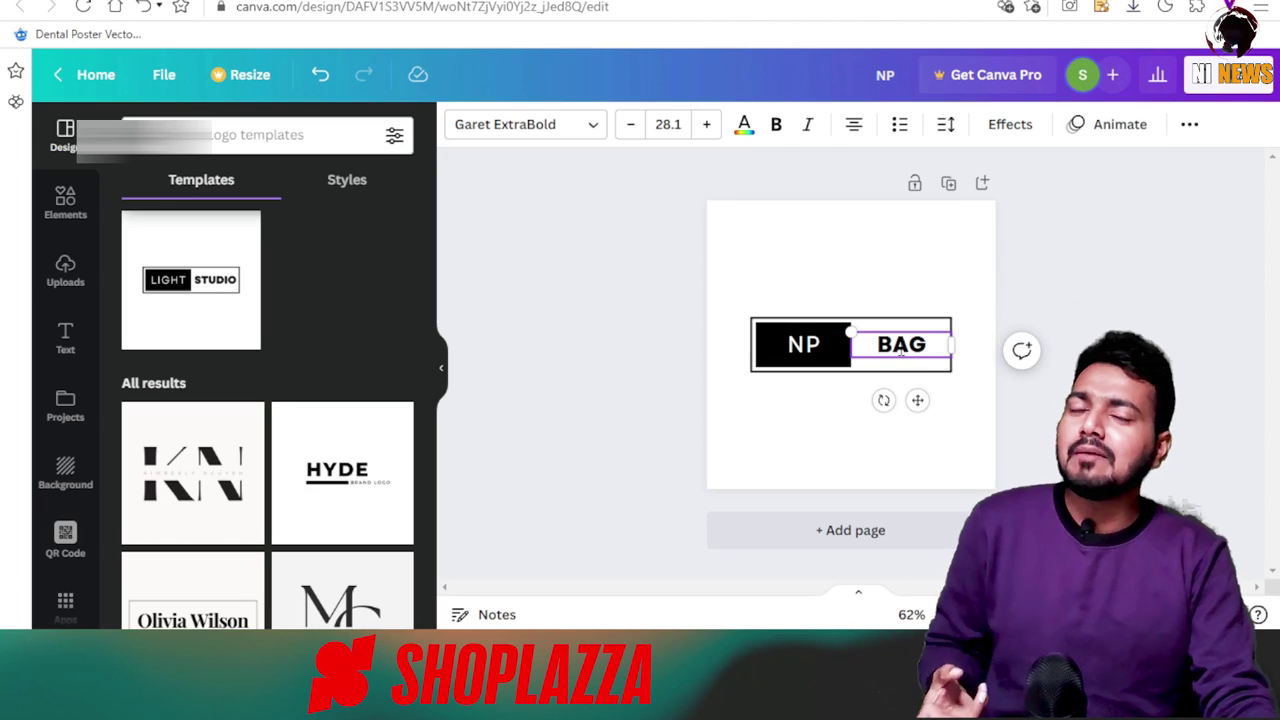
Resize the NP box and fill it red, then select the BAGS text.
{"action": "type", "text": "S"}
{"action": "left_click", "coordinate": [851, 420]}
{"action": "left_click_drag", "start_coordinate": [751, 397], "coordinate": [736, 391]}
{"action": "left_click", "coordinate": [559, 124]}
{"action": "left_click", "coordinate": [137, 437]}
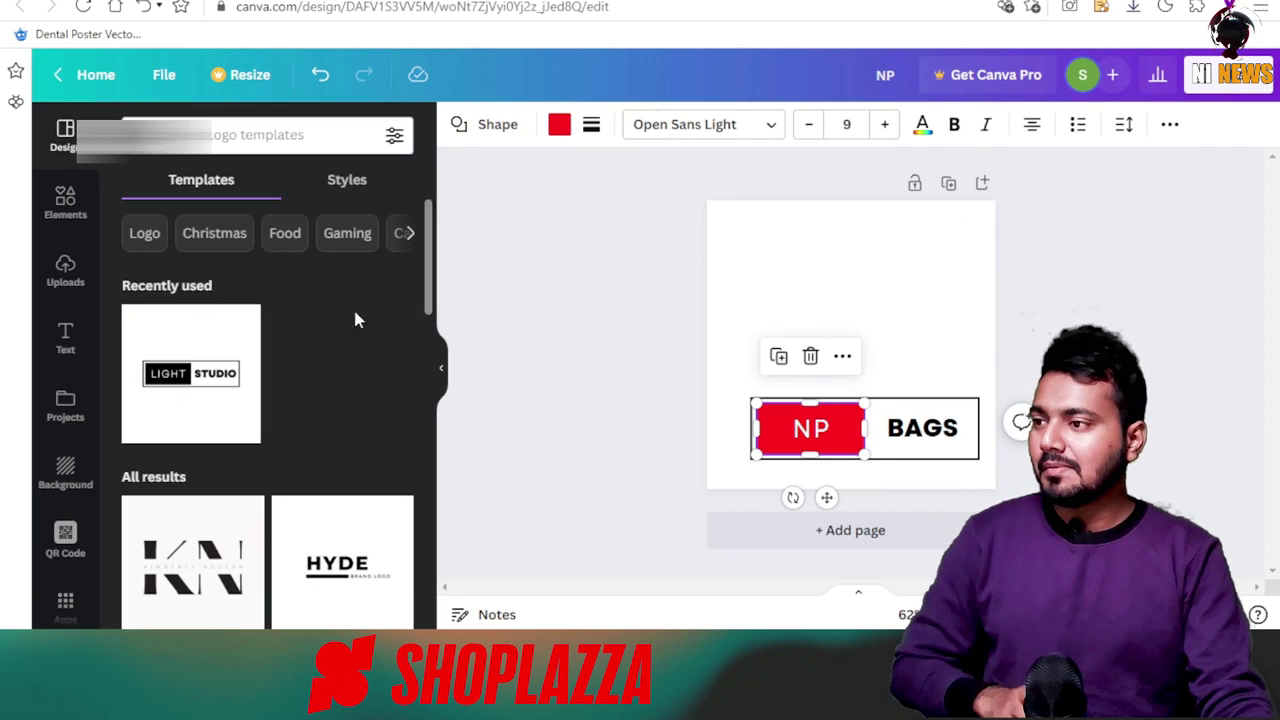
{"action": "left_click", "coordinate": [922, 428]}
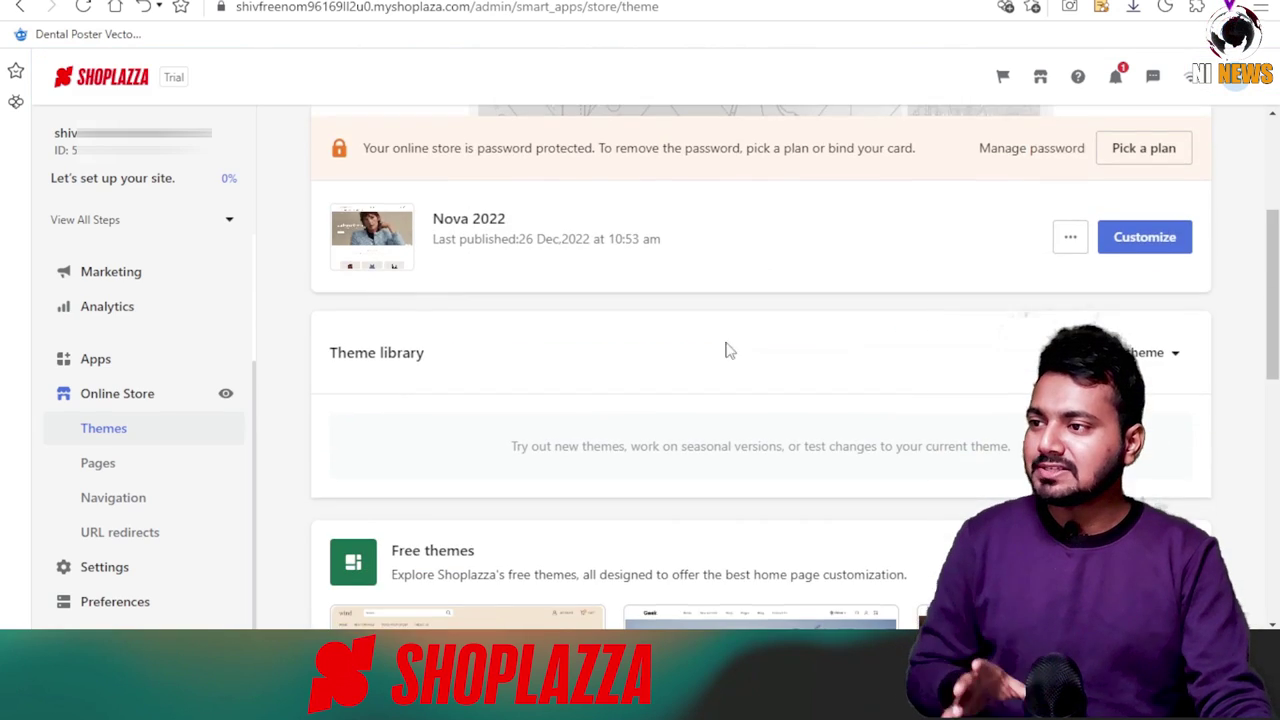
Page through the free themes and open the Moon theme's description.
{"action": "scroll", "coordinate": [723, 349], "scroll_direction": "down", "scroll_amount": 5}
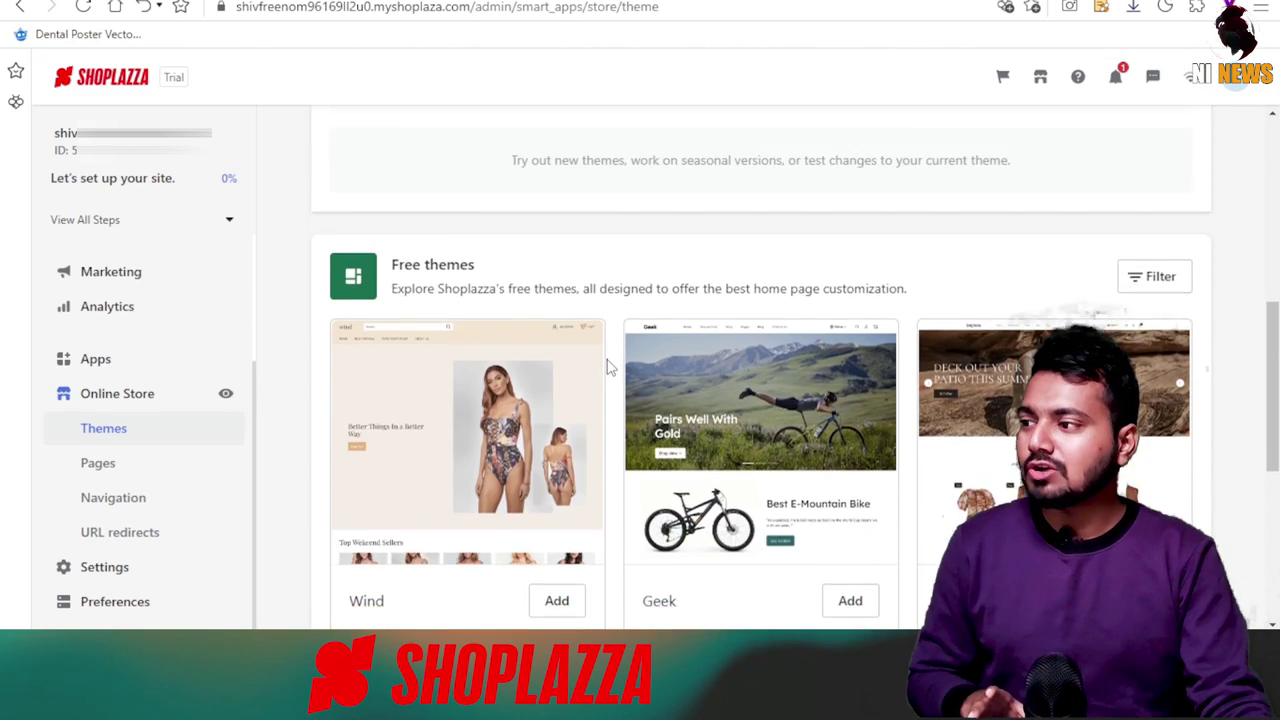
{"action": "scroll", "coordinate": [525, 260], "scroll_direction": "down", "scroll_amount": 1}
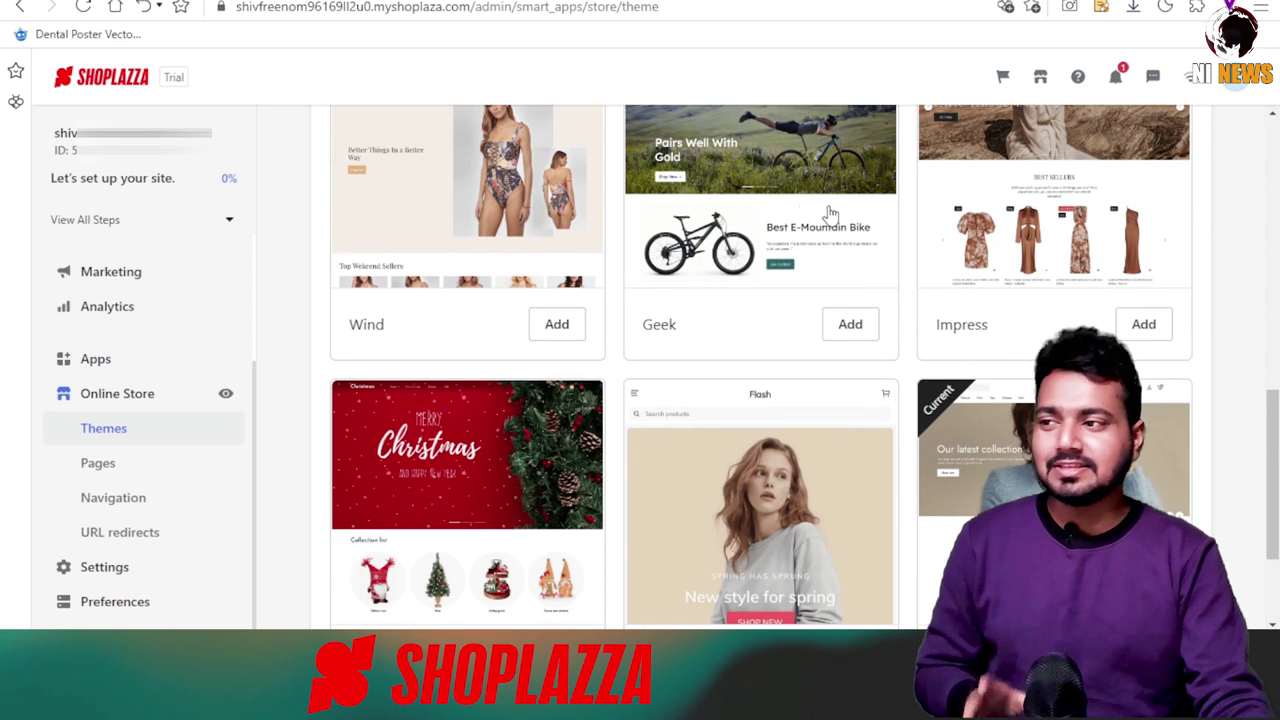
{"action": "scroll", "coordinate": [795, 240], "scroll_direction": "down", "scroll_amount": 2}
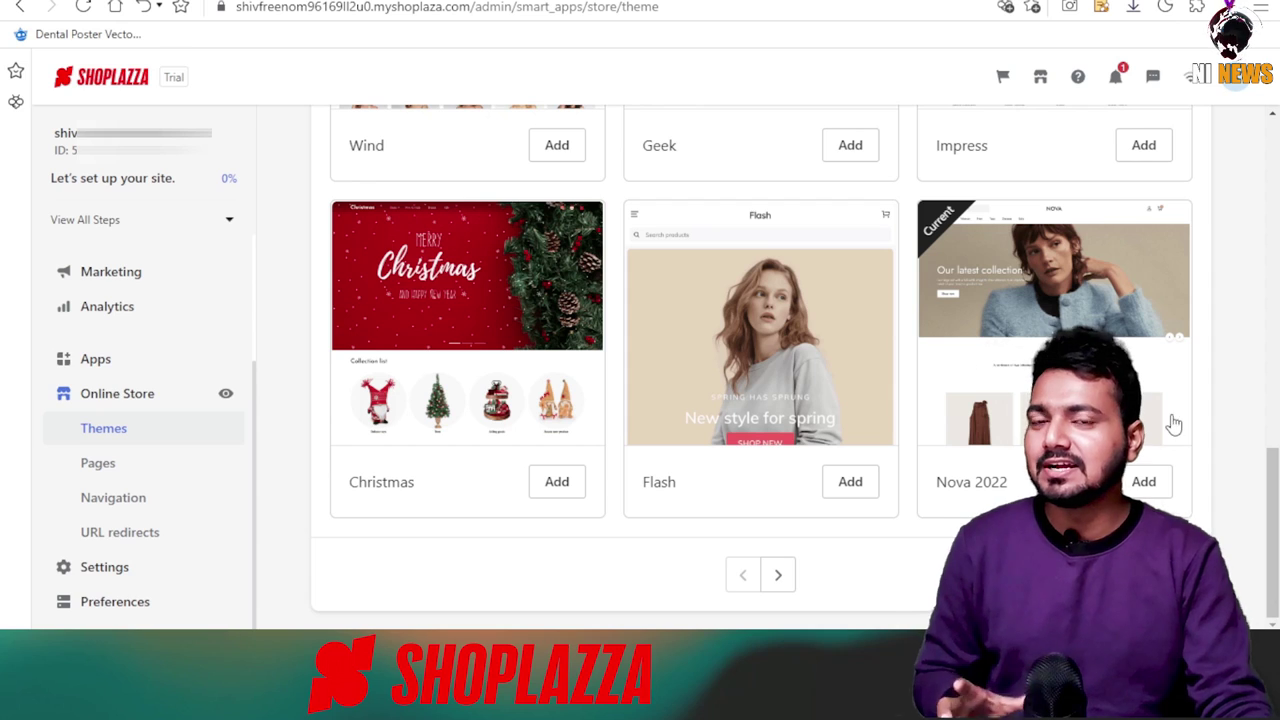
{"action": "left_click", "coordinate": [778, 574]}
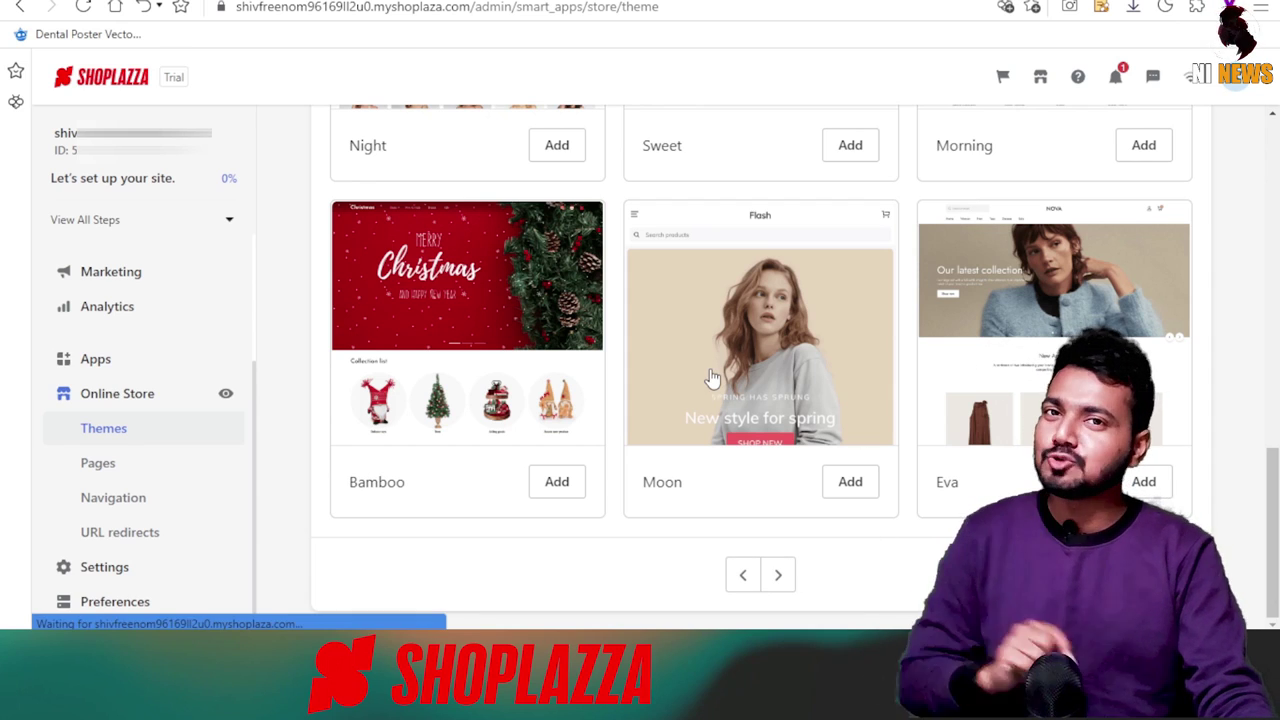
{"action": "scroll", "coordinate": [877, 480], "scroll_direction": "up", "scroll_amount": 10}
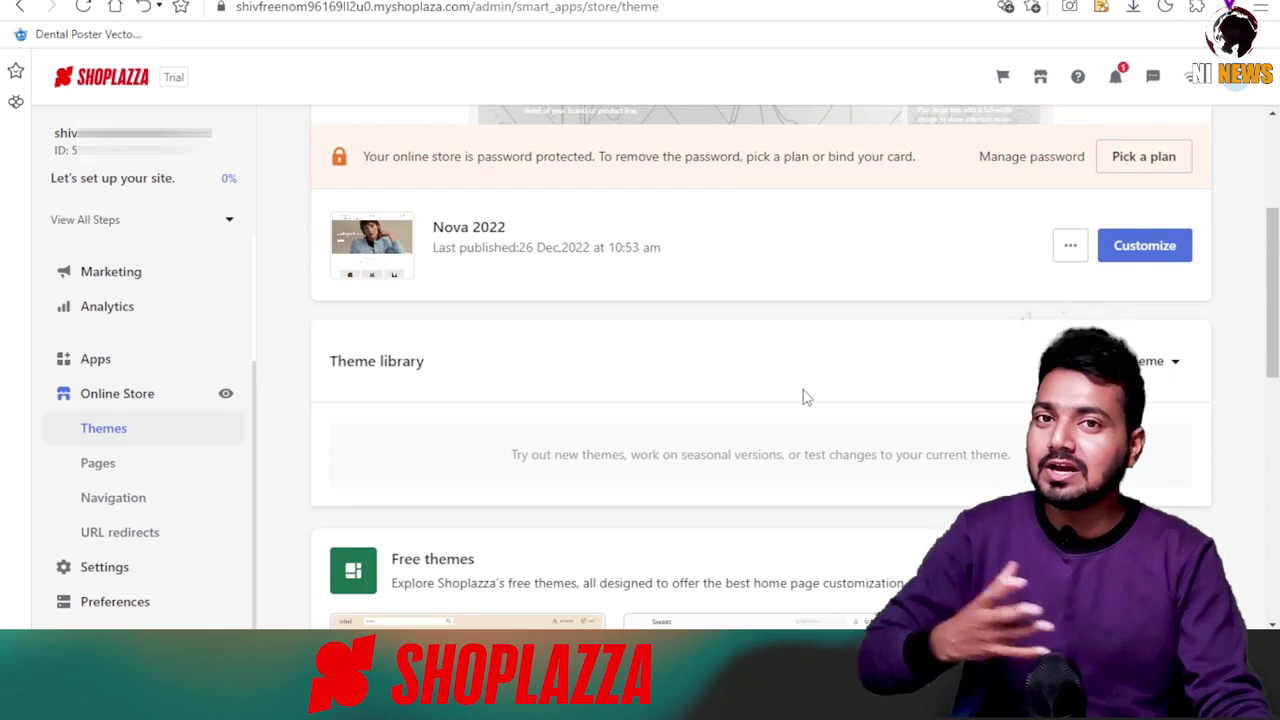
{"action": "scroll", "coordinate": [803, 397], "scroll_direction": "down", "scroll_amount": 3}
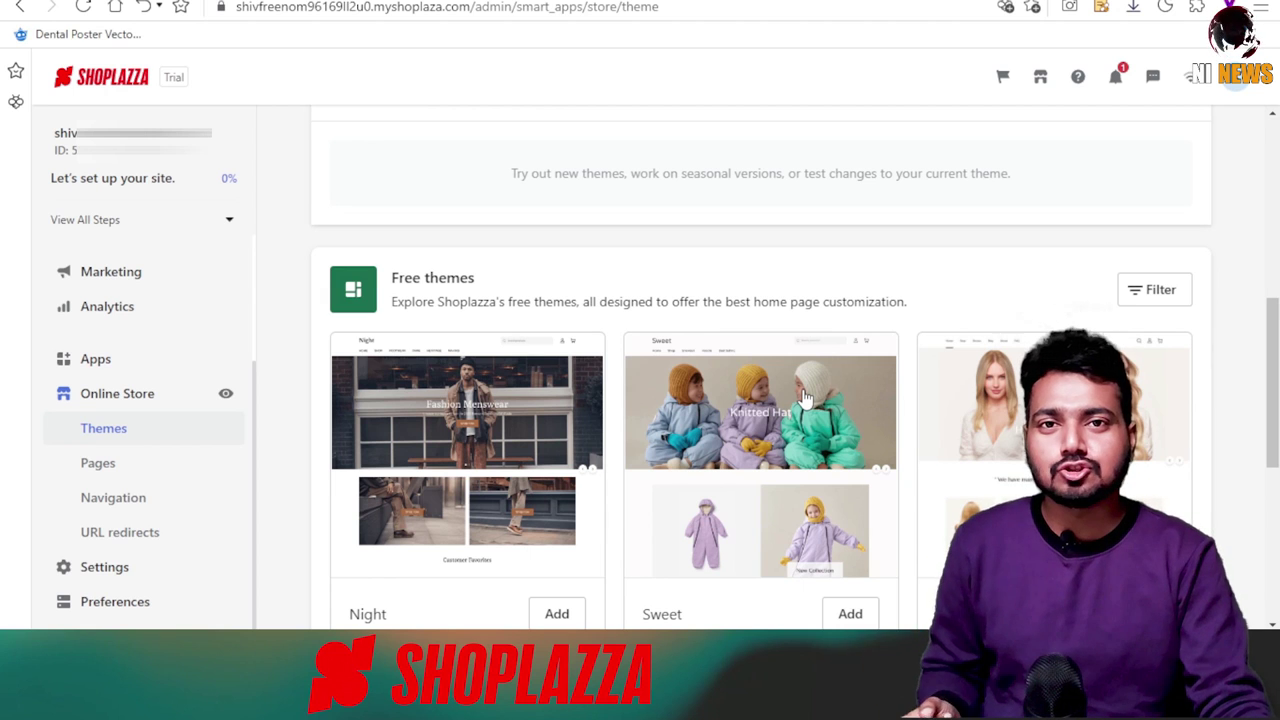
{"action": "scroll", "coordinate": [803, 397], "scroll_direction": "down", "scroll_amount": 5}
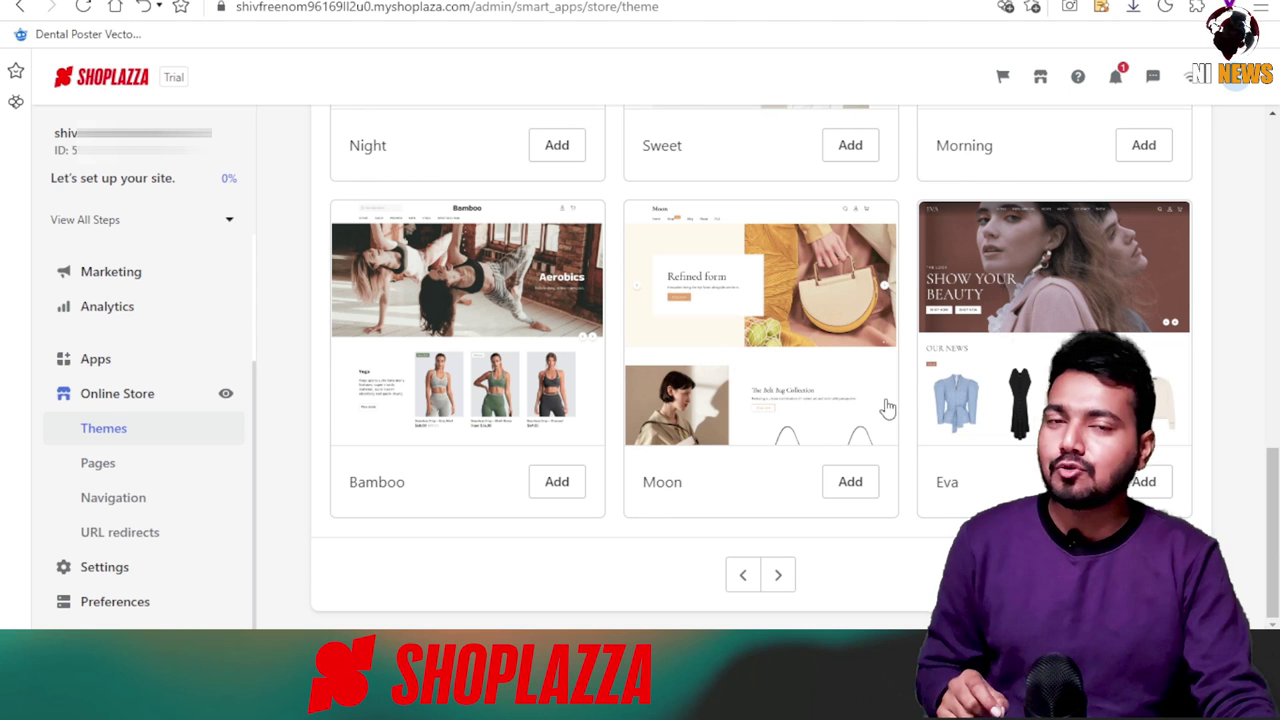
{"action": "left_click", "coordinate": [812, 287]}
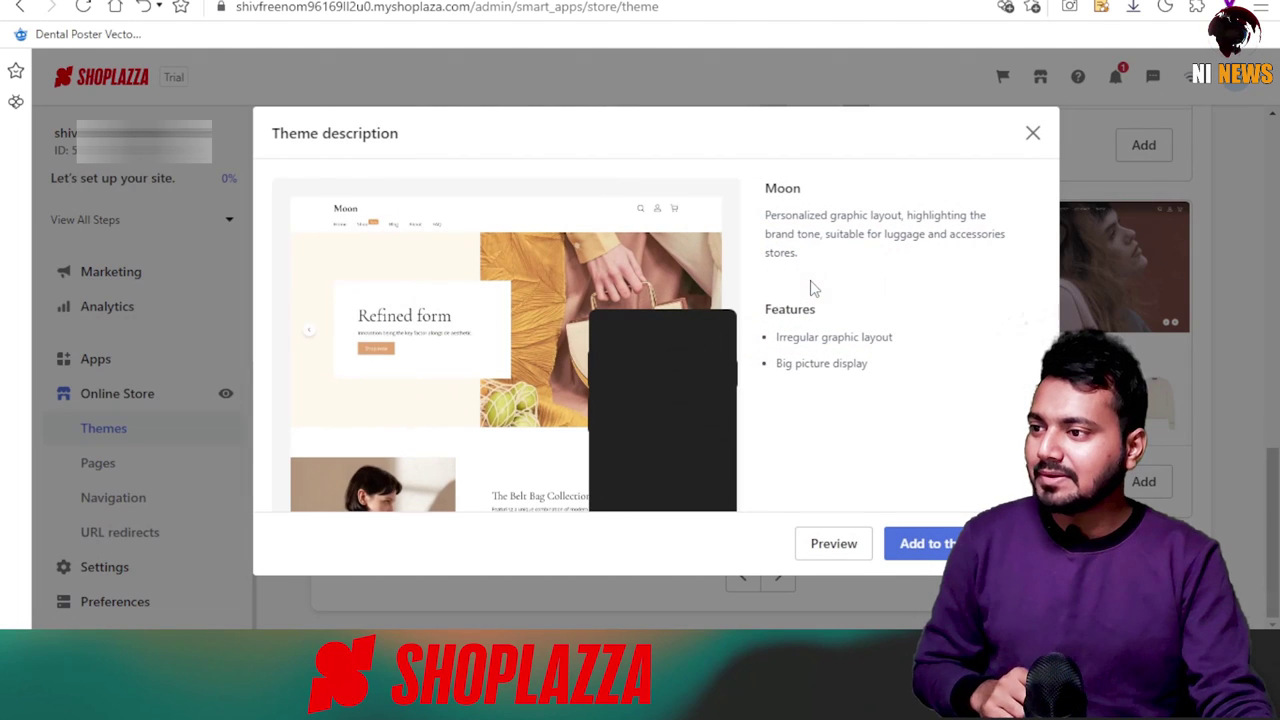
Preview the Moon theme, scrolling it first in desktop view and then in mobile view.
{"action": "left_click", "coordinate": [857, 540]}
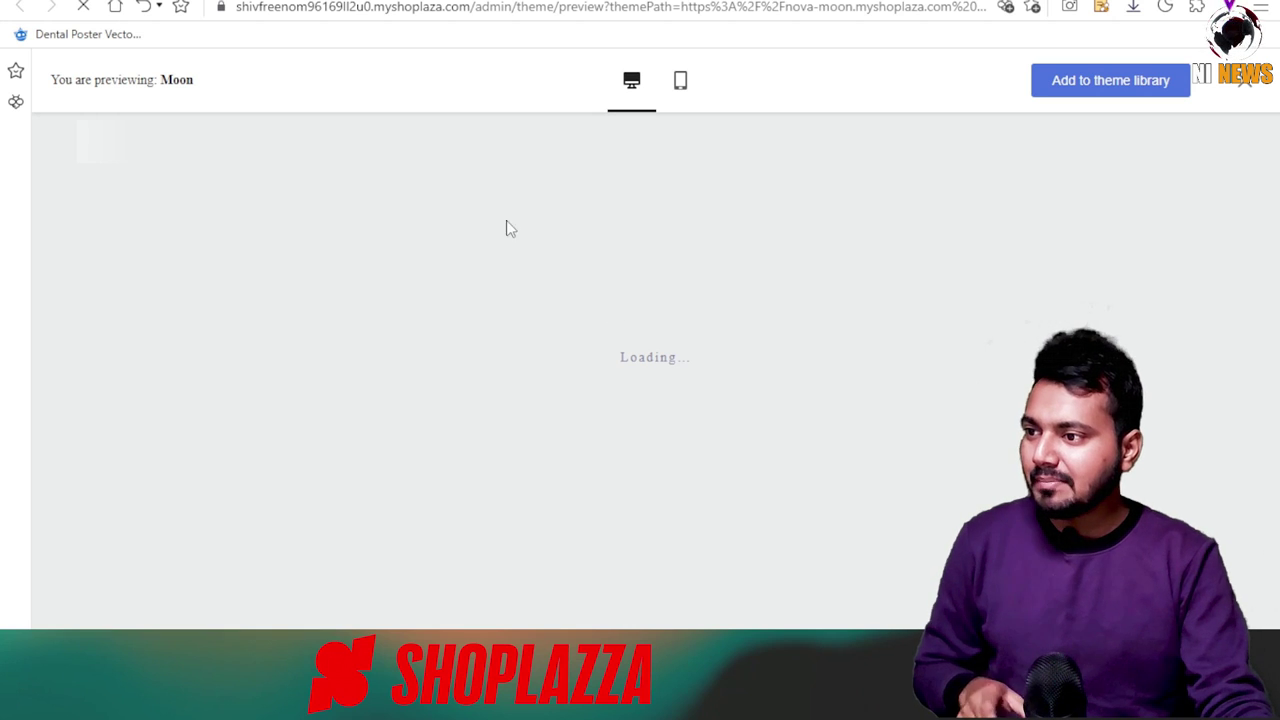
{"action": "scroll", "coordinate": [617, 380], "scroll_direction": "down", "scroll_amount": 4}
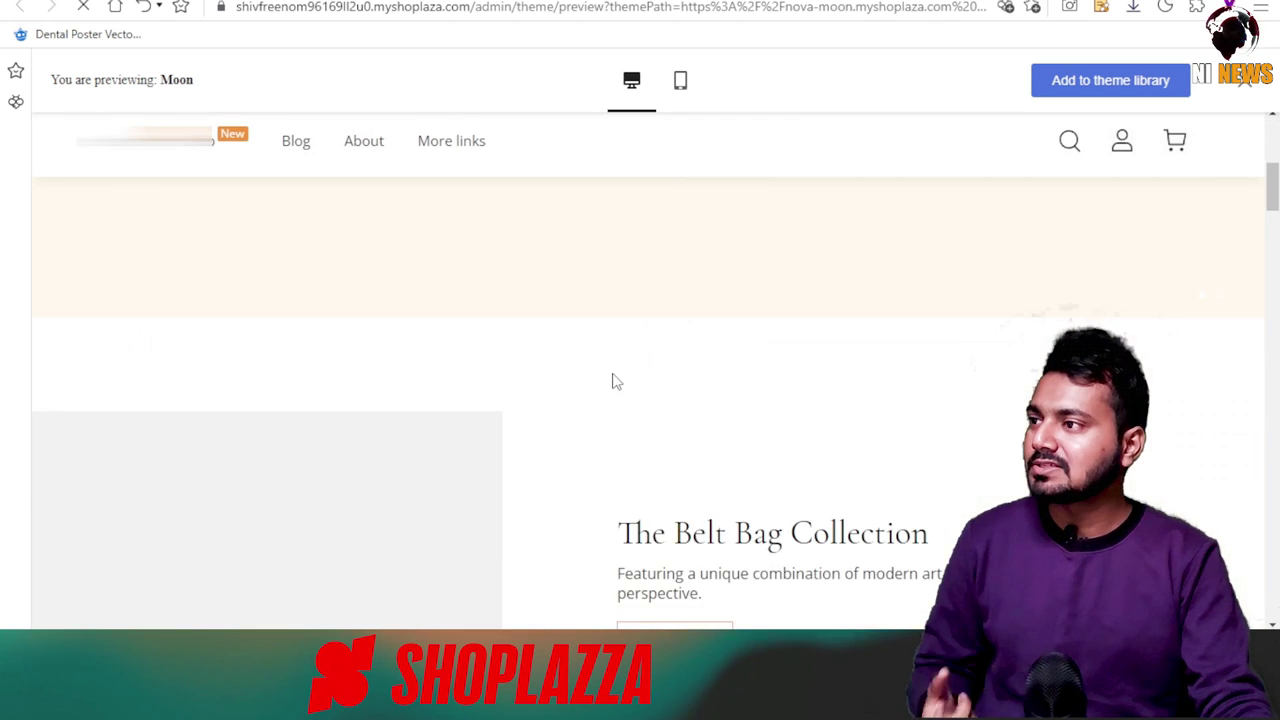
{"action": "scroll", "coordinate": [611, 380], "scroll_direction": "down", "scroll_amount": 6}
{"action": "scroll", "coordinate": [577, 394], "scroll_direction": "up", "scroll_amount": 8}
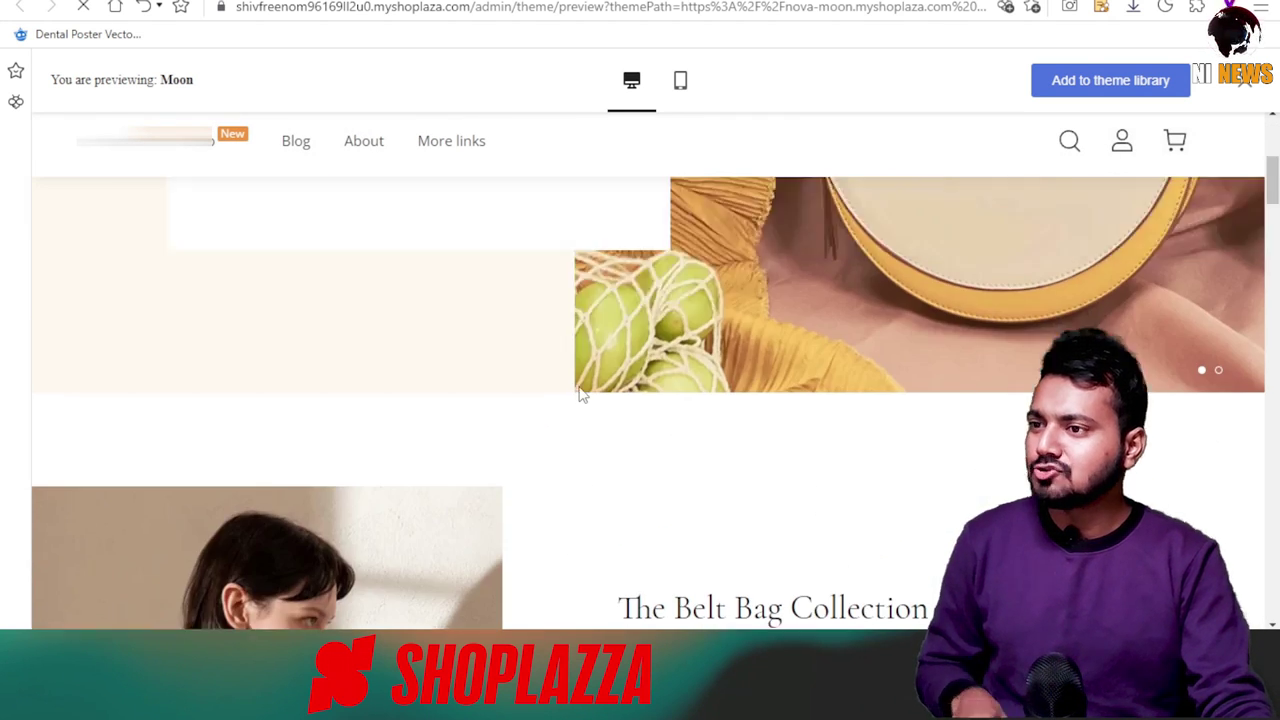
{"action": "scroll", "coordinate": [579, 390], "scroll_direction": "up", "scroll_amount": 4}
{"action": "scroll", "coordinate": [579, 395], "scroll_direction": "down", "scroll_amount": 6}
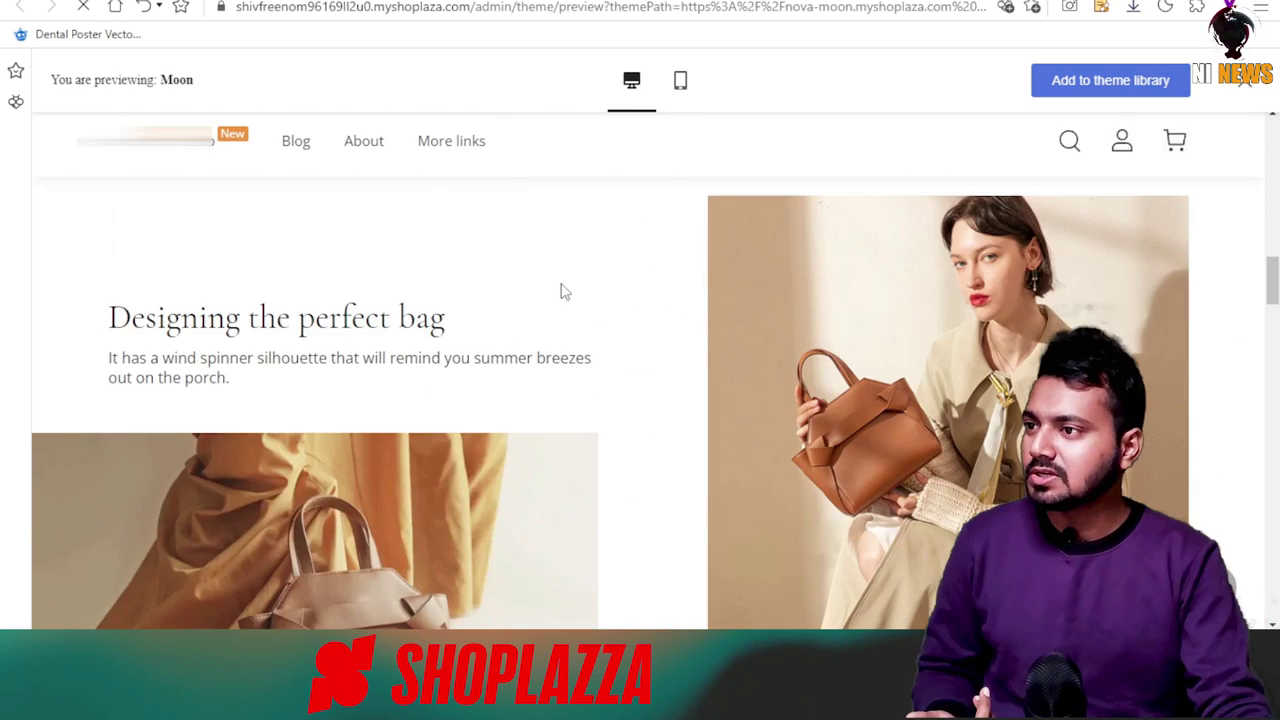
{"action": "scroll", "coordinate": [509, 380], "scroll_direction": "up", "scroll_amount": 6}
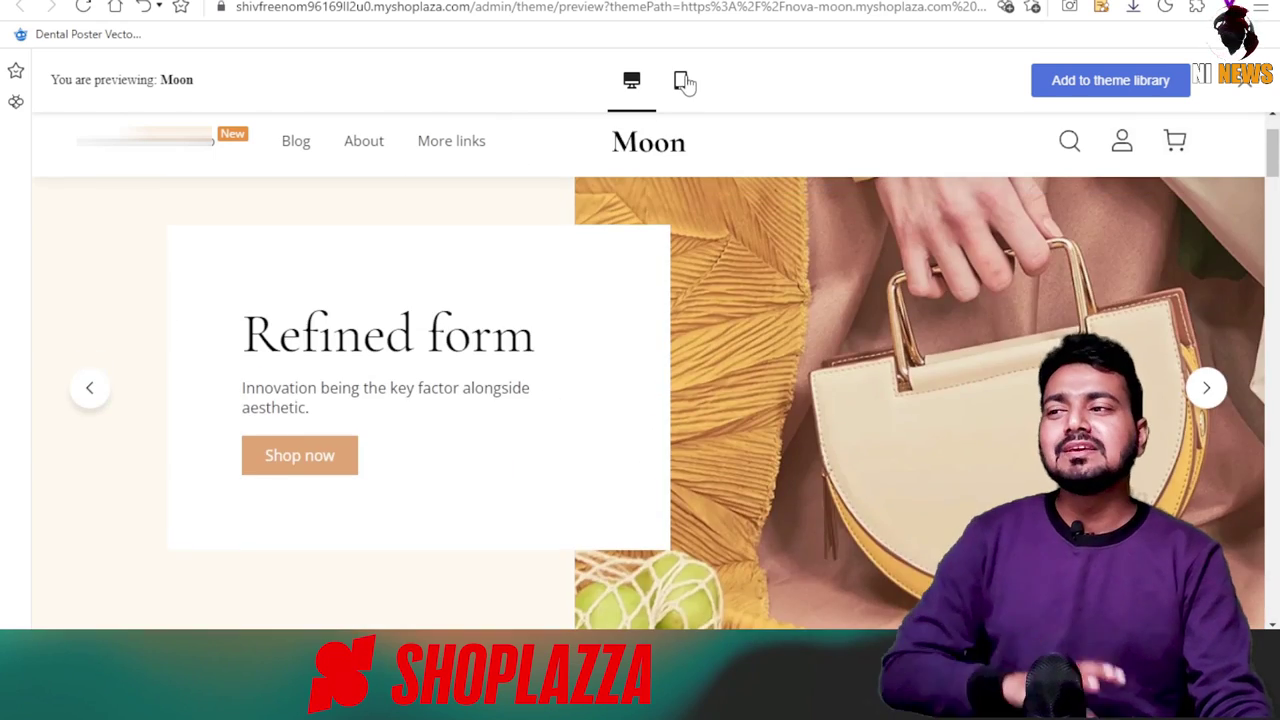
{"action": "left_click", "coordinate": [684, 82]}
{"action": "scroll", "coordinate": [691, 386], "scroll_direction": "down", "scroll_amount": 5}
{"action": "scroll", "coordinate": [645, 456], "scroll_direction": "down", "scroll_amount": 8}
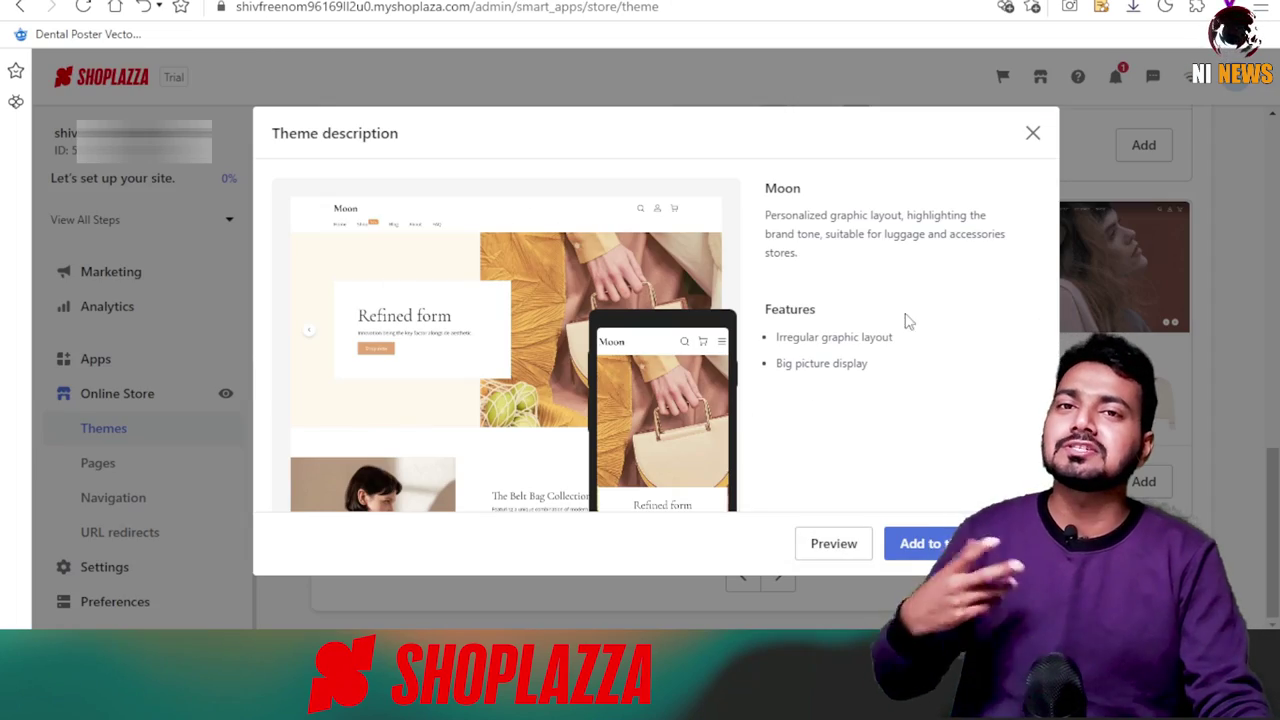
Look through the Halloween and Boost themes and page on to the LifeStyle theme's description.
{"action": "left_click", "coordinate": [1031, 134]}
{"action": "scroll", "coordinate": [807, 500], "scroll_direction": "up", "scroll_amount": 10}
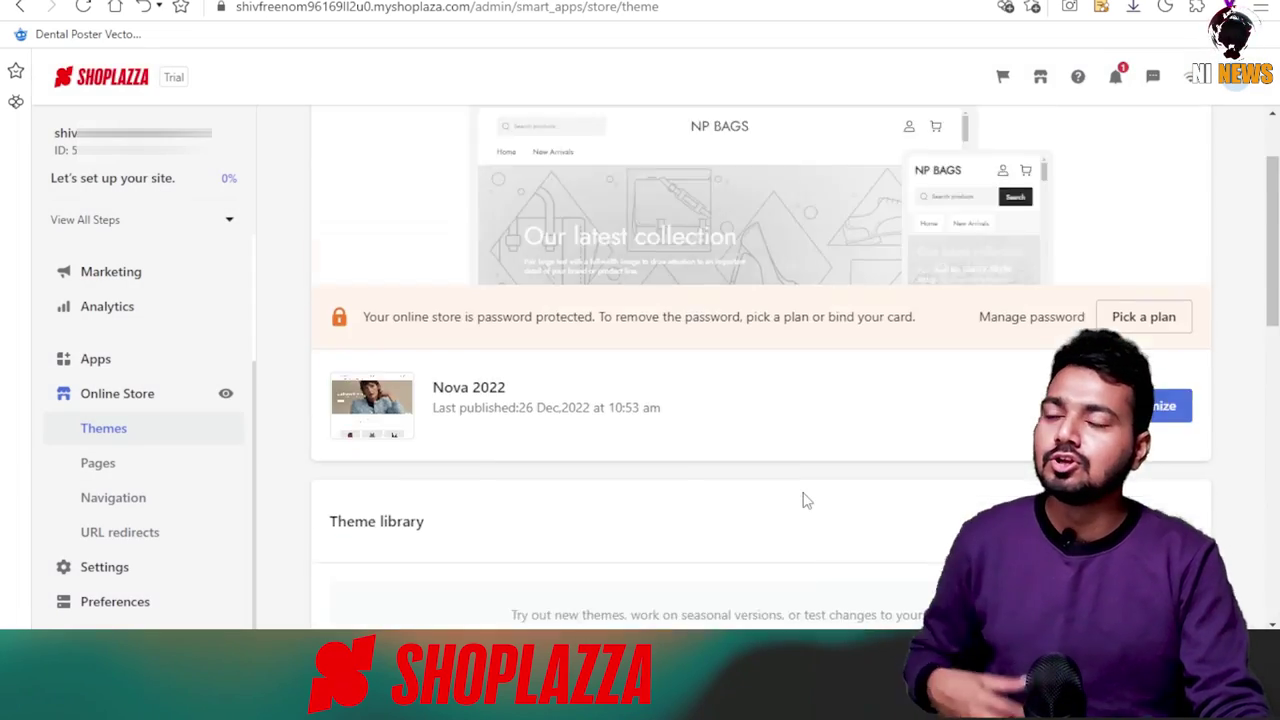
{"action": "scroll", "coordinate": [803, 500], "scroll_direction": "down", "scroll_amount": 10}
{"action": "left_click", "coordinate": [507, 376]}
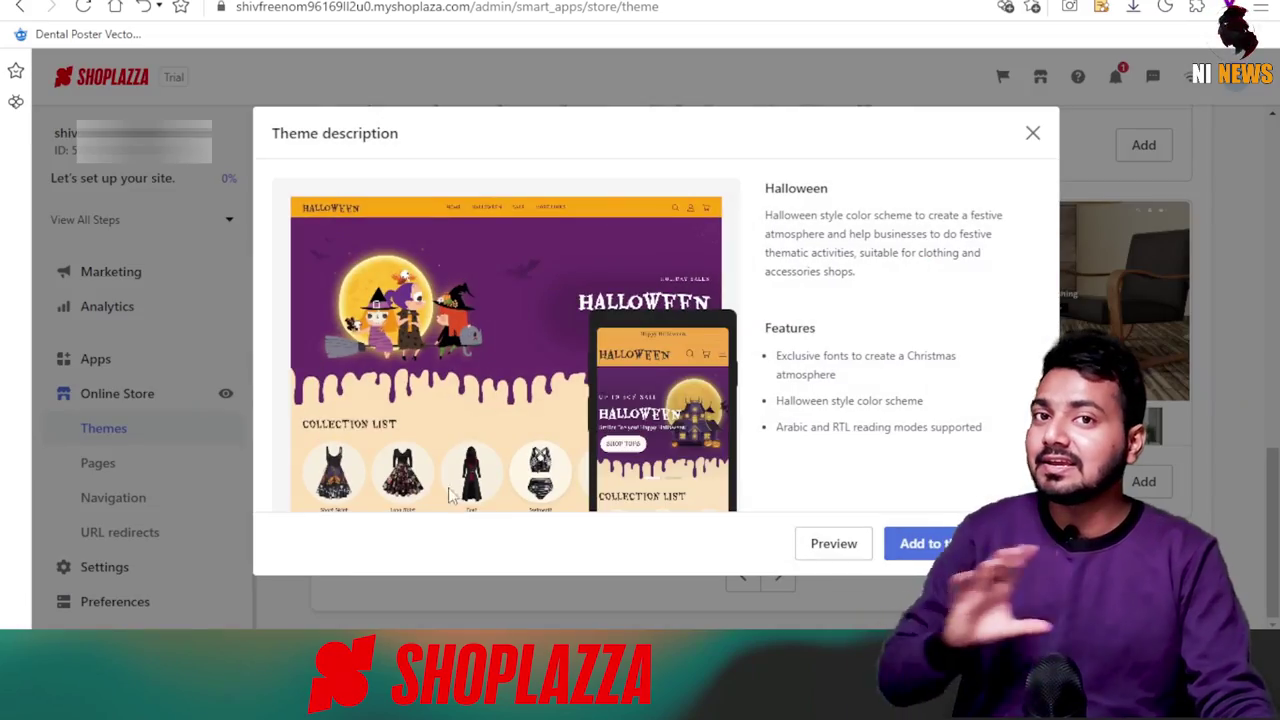
{"action": "left_click", "coordinate": [1031, 133]}
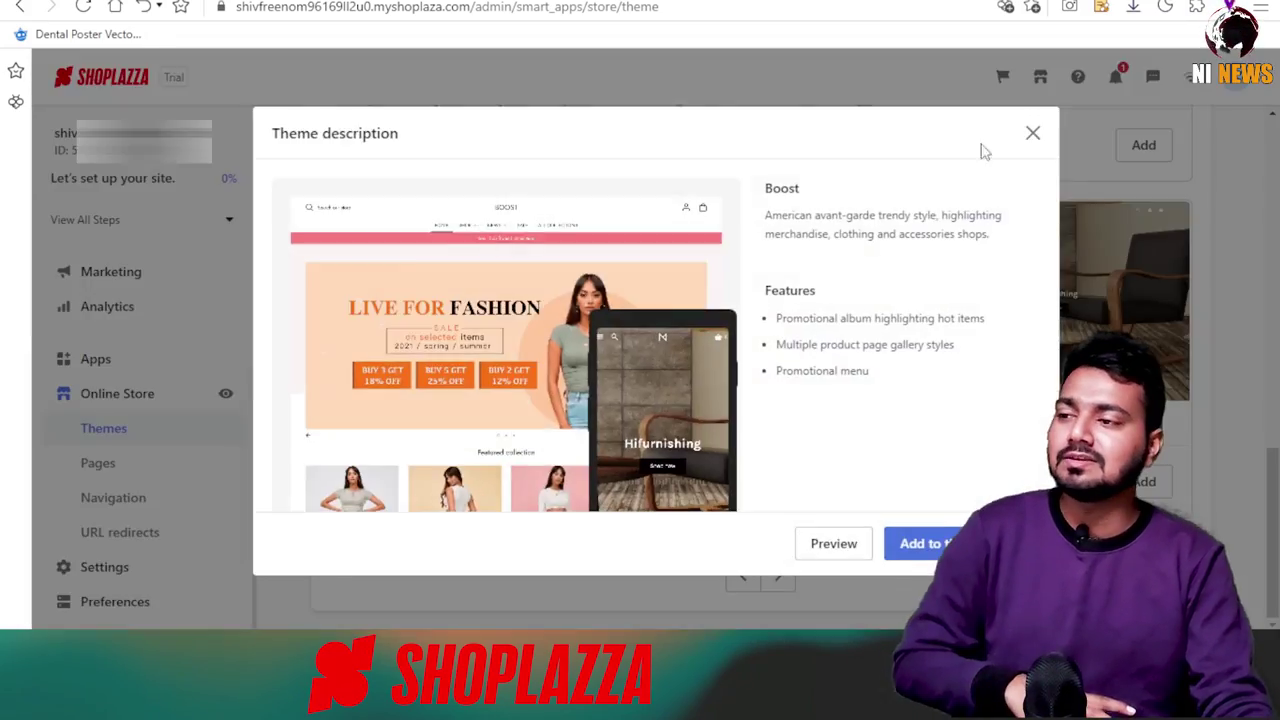
{"action": "left_click", "coordinate": [1032, 133]}
{"action": "left_click", "coordinate": [778, 575]}
{"action": "left_click", "coordinate": [778, 575]}
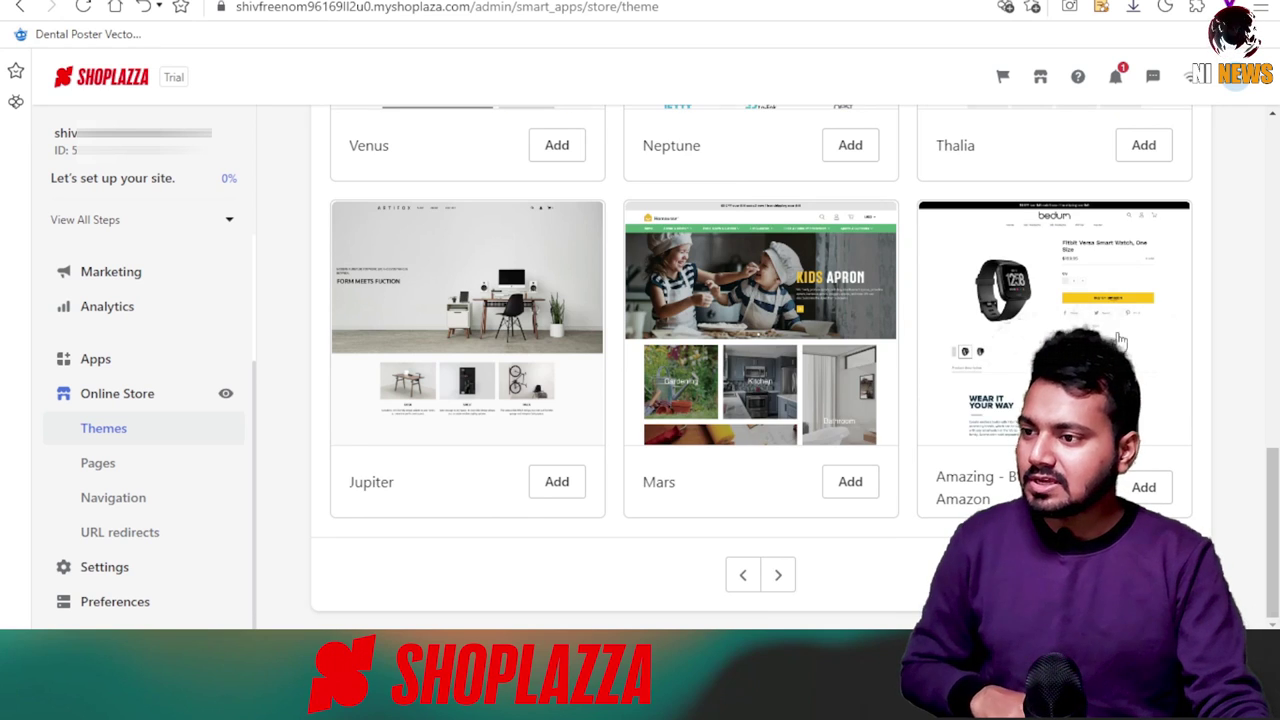
{"action": "left_click", "coordinate": [778, 575]}
{"action": "left_click", "coordinate": [1042, 345]}
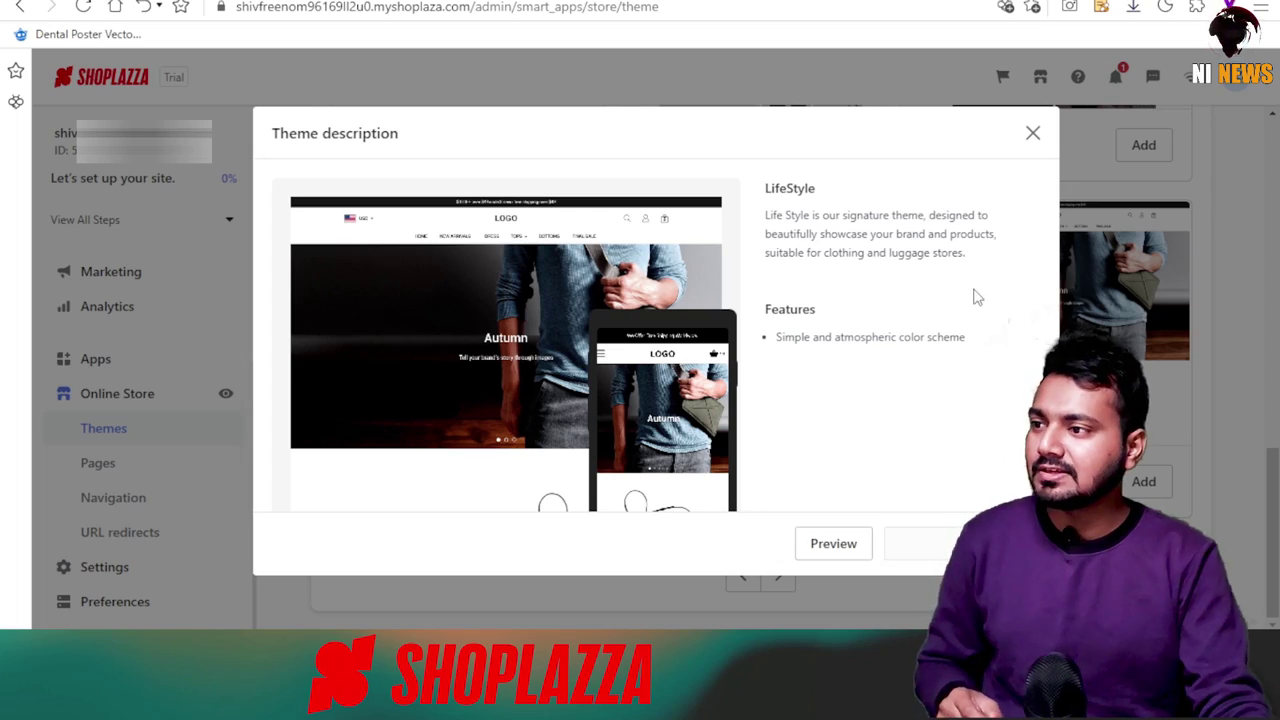
Add LifeStyle to the theme library, publish it, and view the NP BAGS storefront.
{"action": "left_click", "coordinate": [925, 543]}
{"action": "left_click", "coordinate": [871, 390]}
{"action": "scroll", "coordinate": [925, 363], "scroll_direction": "up", "scroll_amount": 4}
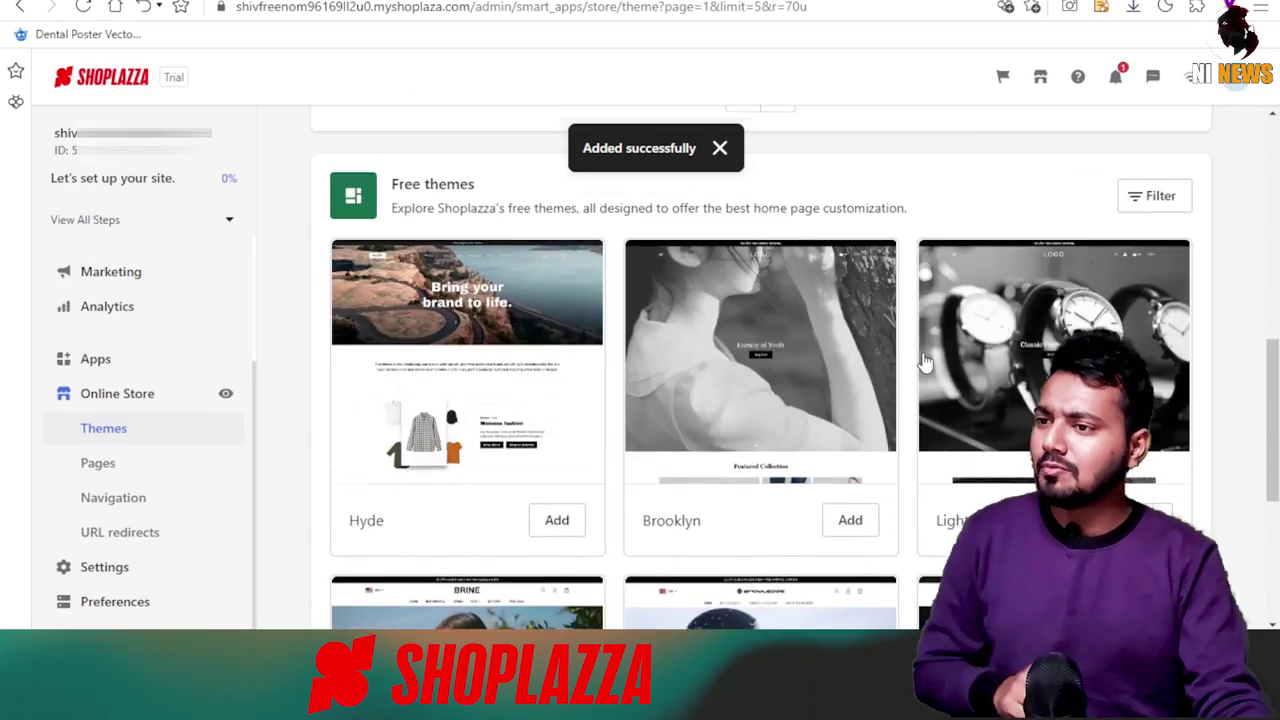
{"action": "scroll", "coordinate": [594, 437], "scroll_direction": "up", "scroll_amount": 6}
{"action": "scroll", "coordinate": [331, 449], "scroll_direction": "down", "scroll_amount": 3}
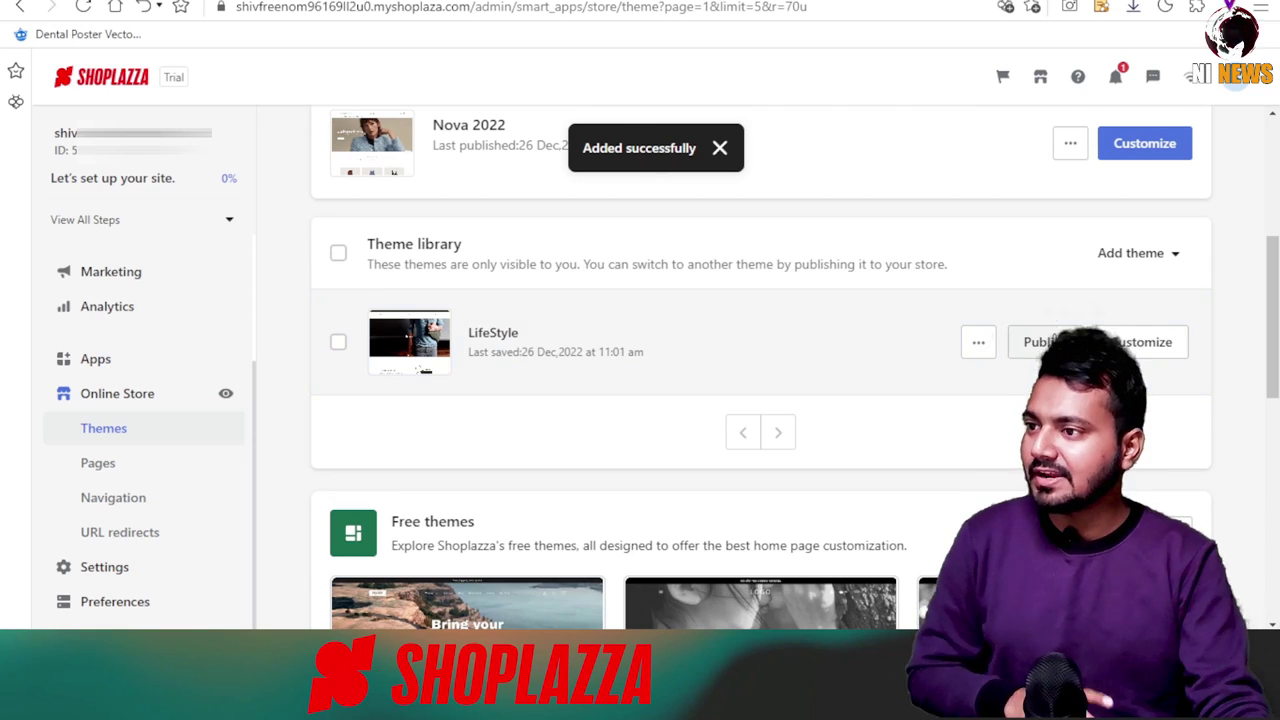
{"action": "left_click", "coordinate": [1040, 342]}
{"action": "left_click", "coordinate": [874, 395]}
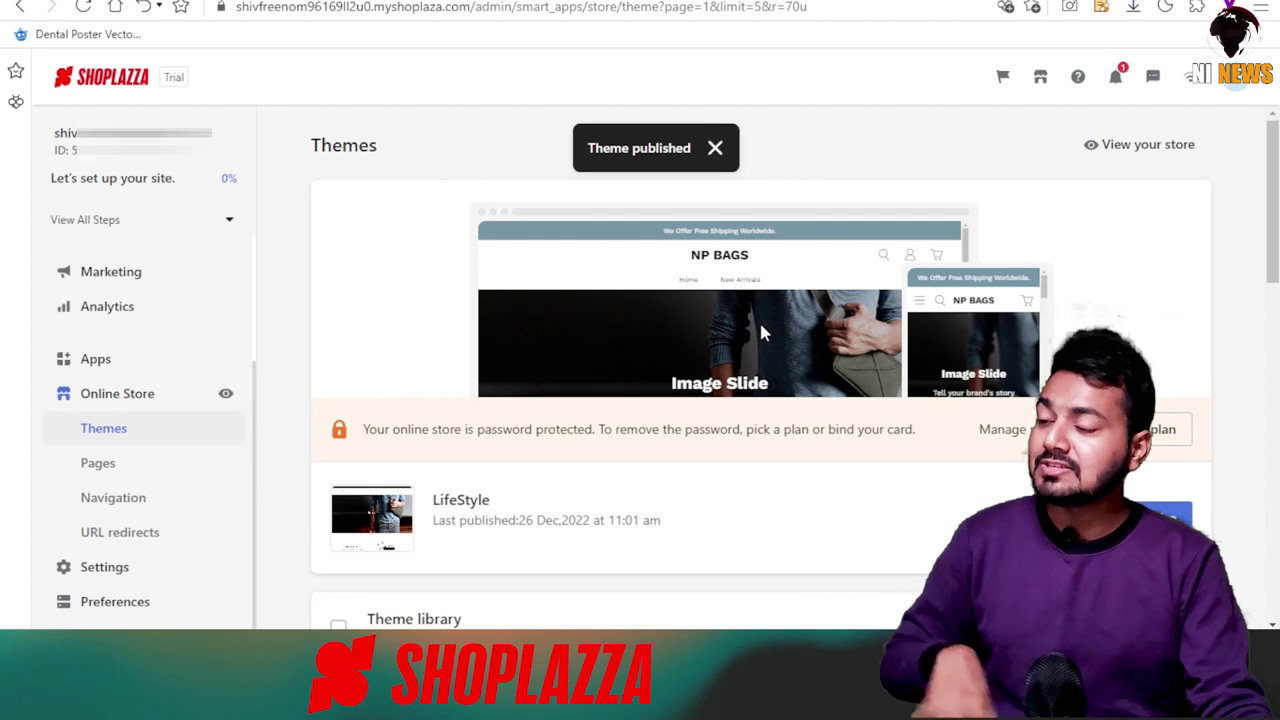
{"action": "left_click", "coordinate": [1138, 147]}
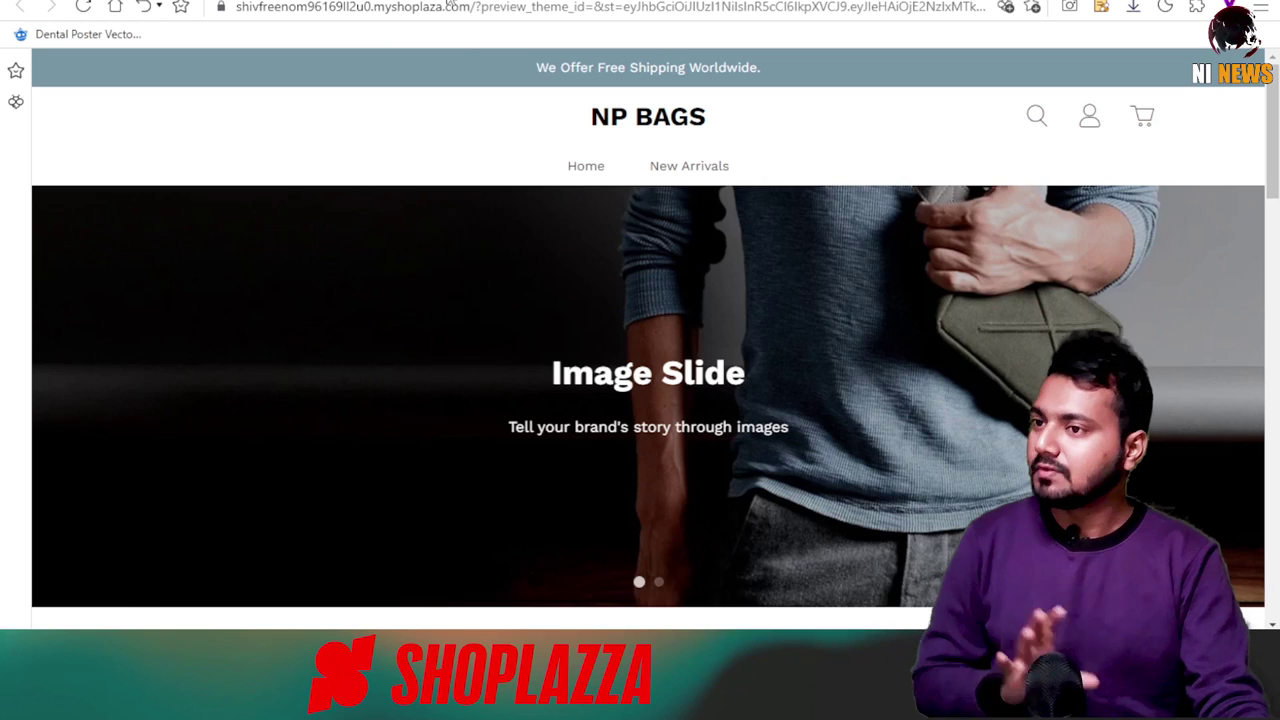
{"action": "scroll", "coordinate": [529, 274], "scroll_direction": "down", "scroll_amount": 3}
{"action": "scroll", "coordinate": [445, 311], "scroll_direction": "down", "scroll_amount": 7}
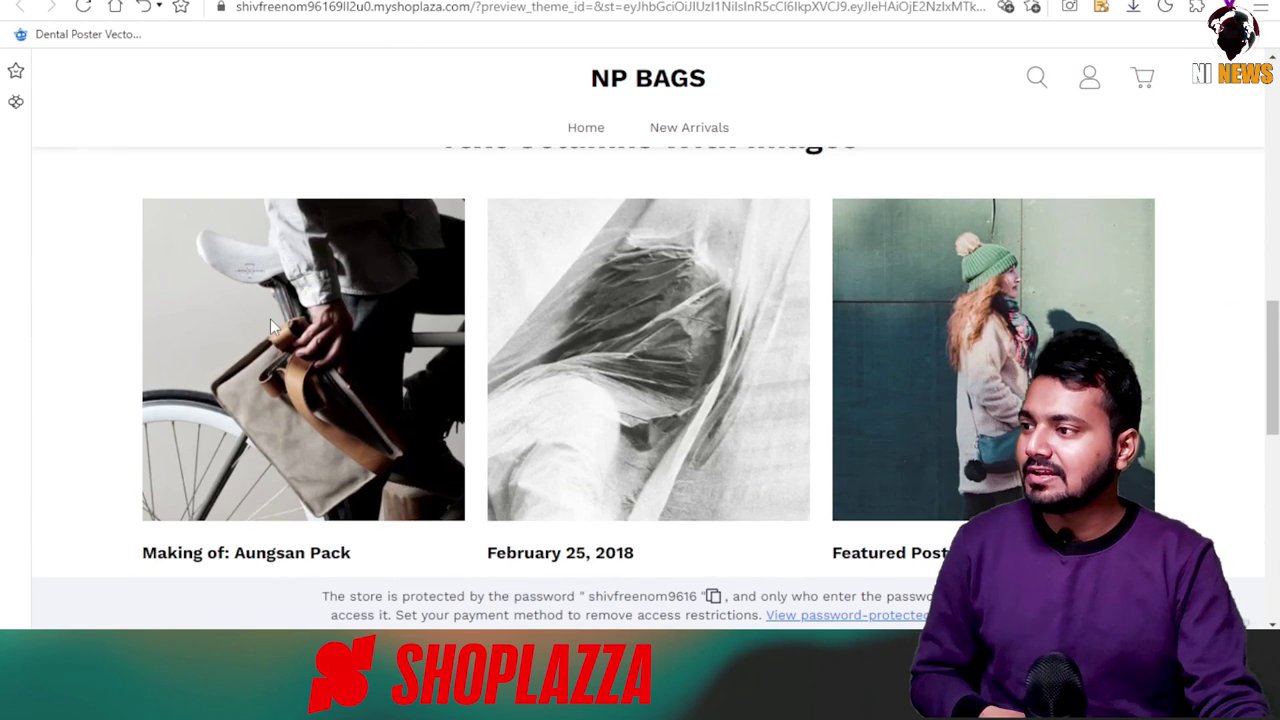
{"action": "scroll", "coordinate": [270, 325], "scroll_direction": "down", "scroll_amount": 6}
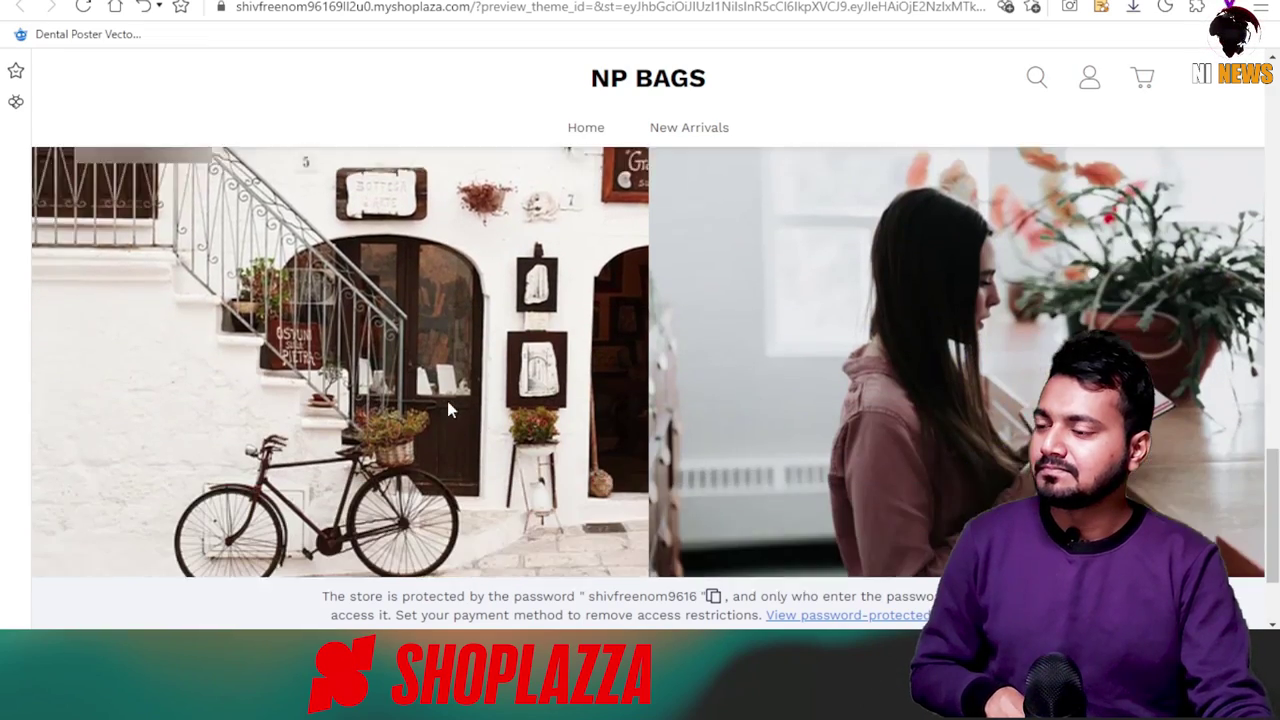
{"action": "scroll", "coordinate": [448, 409], "scroll_direction": "down", "scroll_amount": 2}
{"action": "scroll", "coordinate": [675, 493], "scroll_direction": "up", "scroll_amount": 5}
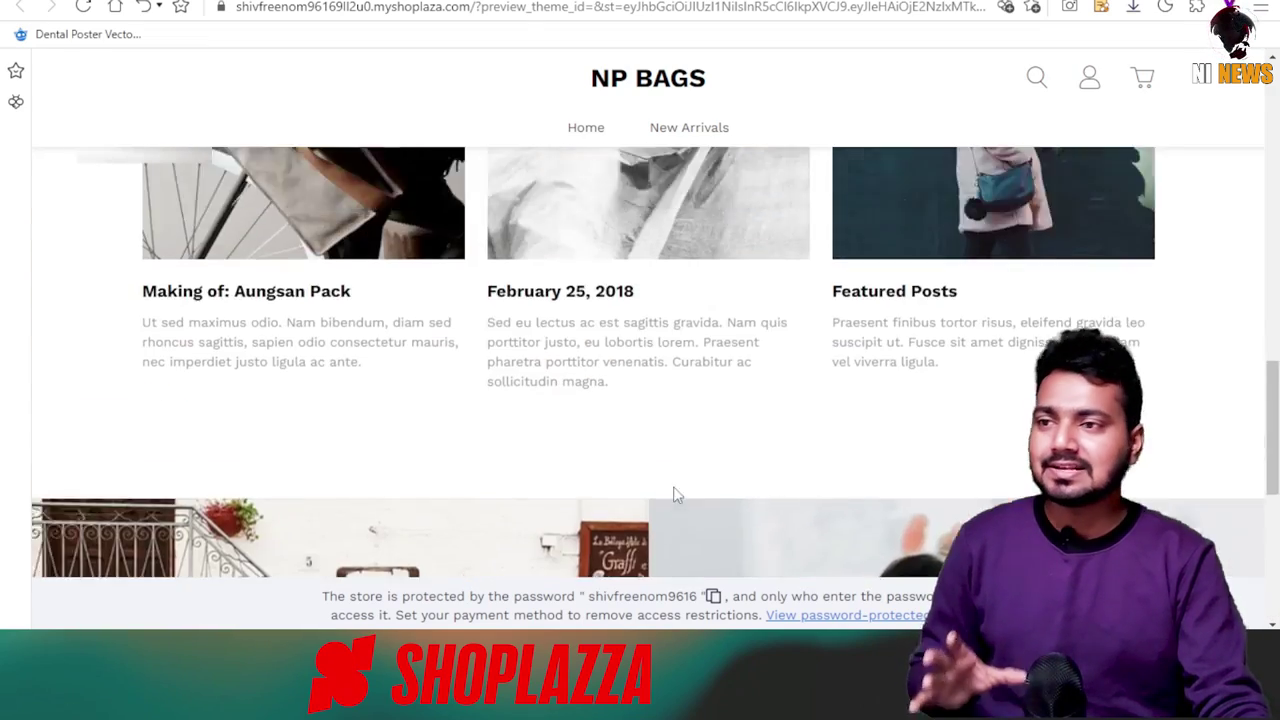
{"action": "scroll", "coordinate": [675, 493], "scroll_direction": "up", "scroll_amount": 10}
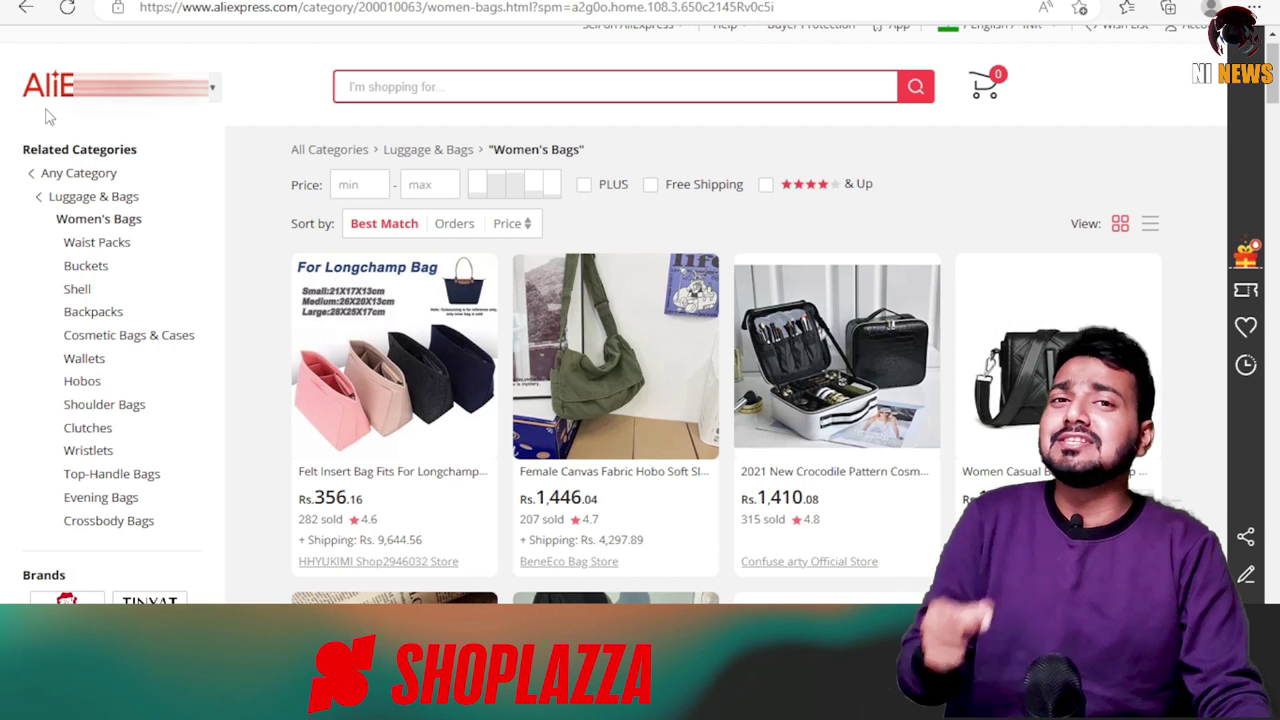
Scroll the Women's Bags grid and open the D0LF waterproof crossbody bag's page.
{"action": "scroll", "coordinate": [657, 350], "scroll_direction": "down", "scroll_amount": 1}
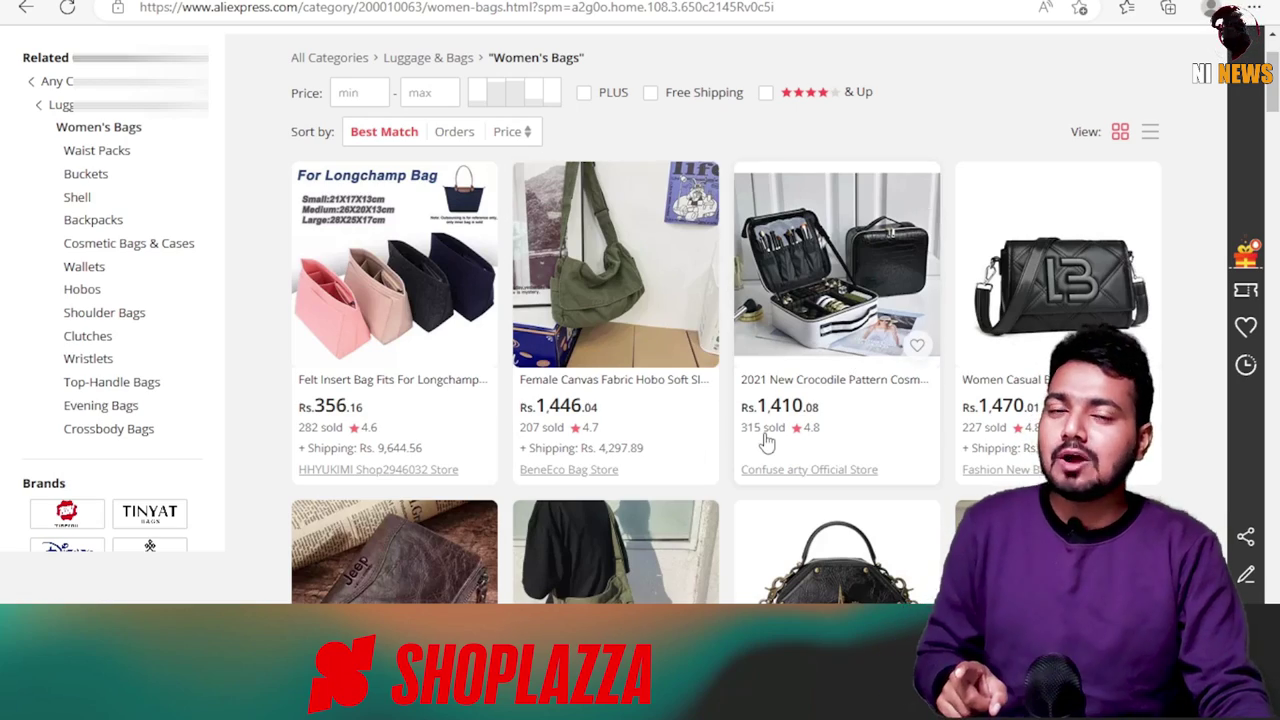
{"action": "scroll", "coordinate": [757, 450], "scroll_direction": "down", "scroll_amount": 2}
{"action": "scroll", "coordinate": [750, 400], "scroll_direction": "up", "scroll_amount": 3}
{"action": "scroll", "coordinate": [747, 358], "scroll_direction": "down", "scroll_amount": 5}
{"action": "scroll", "coordinate": [747, 358], "scroll_direction": "down", "scroll_amount": 6}
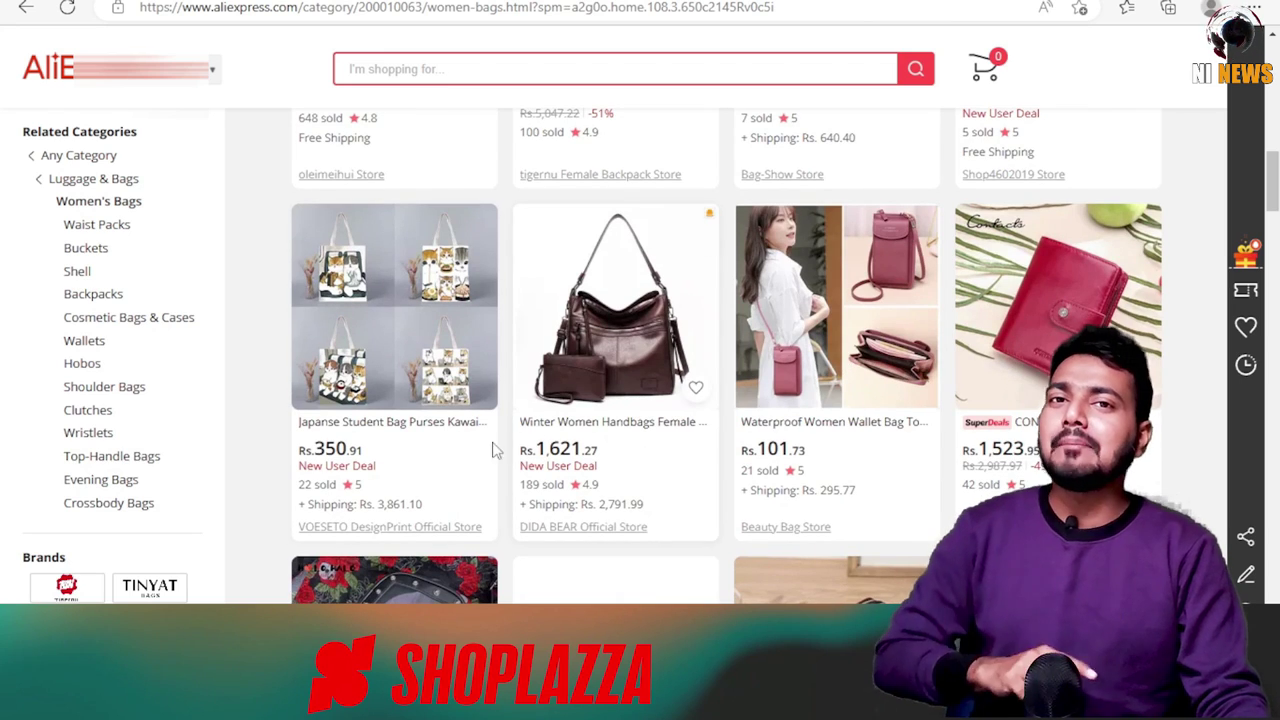
{"action": "left_click", "coordinate": [609, 350]}
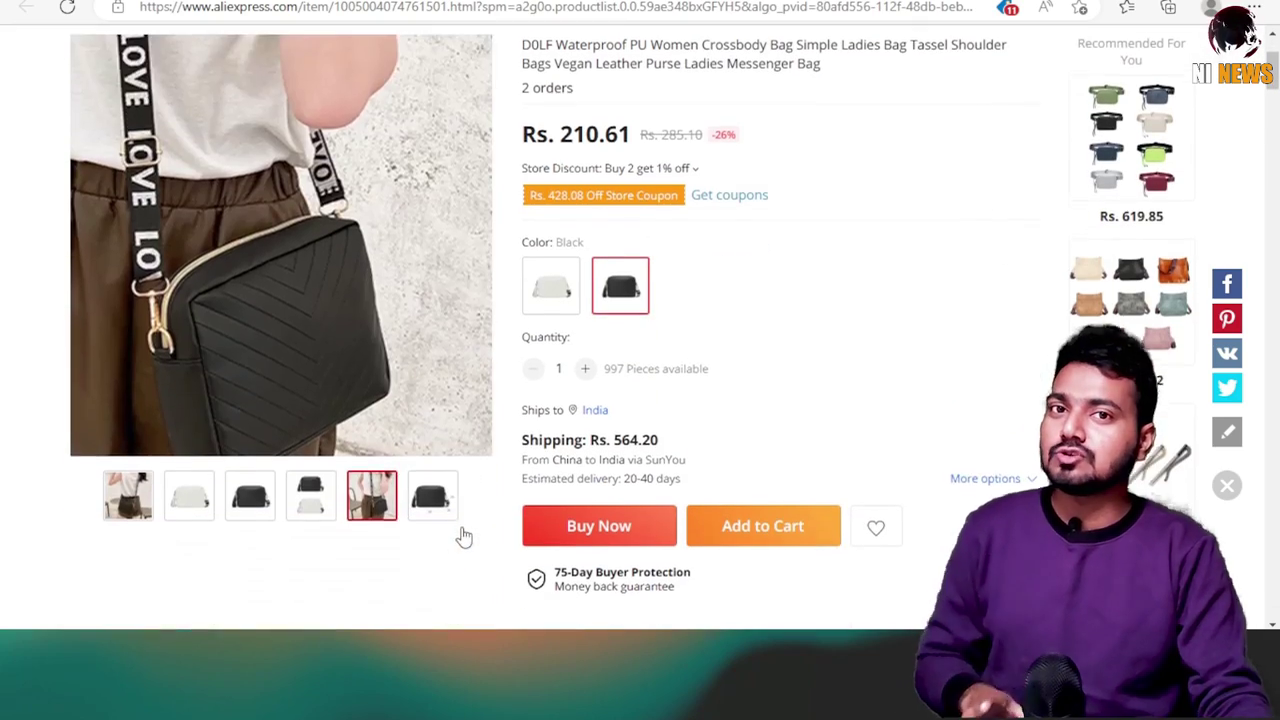
Copy the Winter Women Handbags main photo and switch the colour to Beige.
{"action": "left_click", "coordinate": [432, 490]}
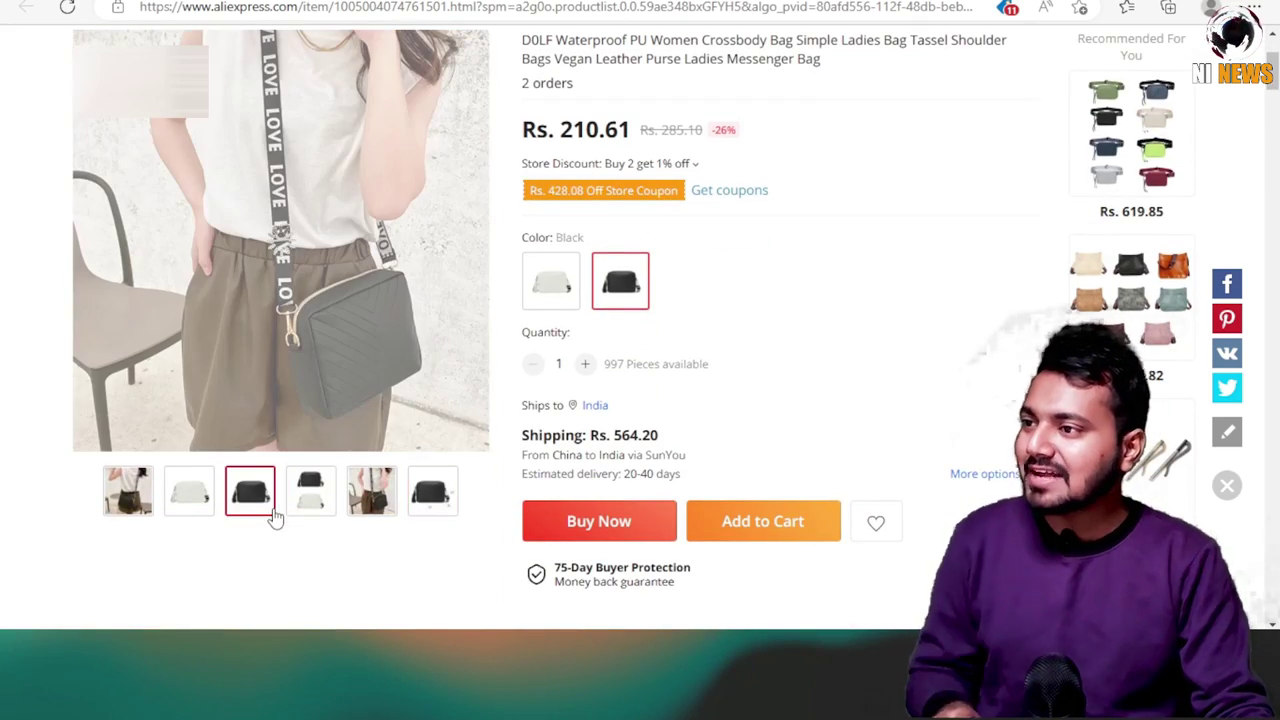
{"action": "scroll", "coordinate": [676, 483], "scroll_direction": "up", "scroll_amount": 2}
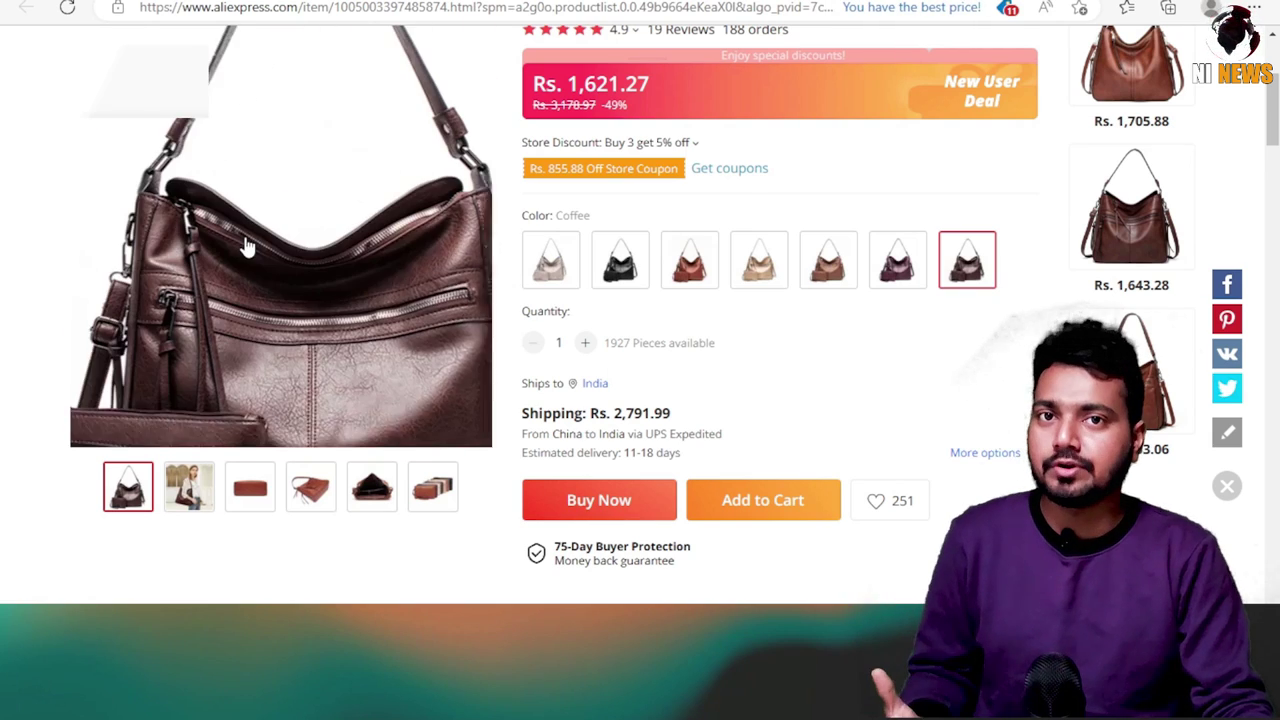
{"action": "right_click", "coordinate": [283, 245]}
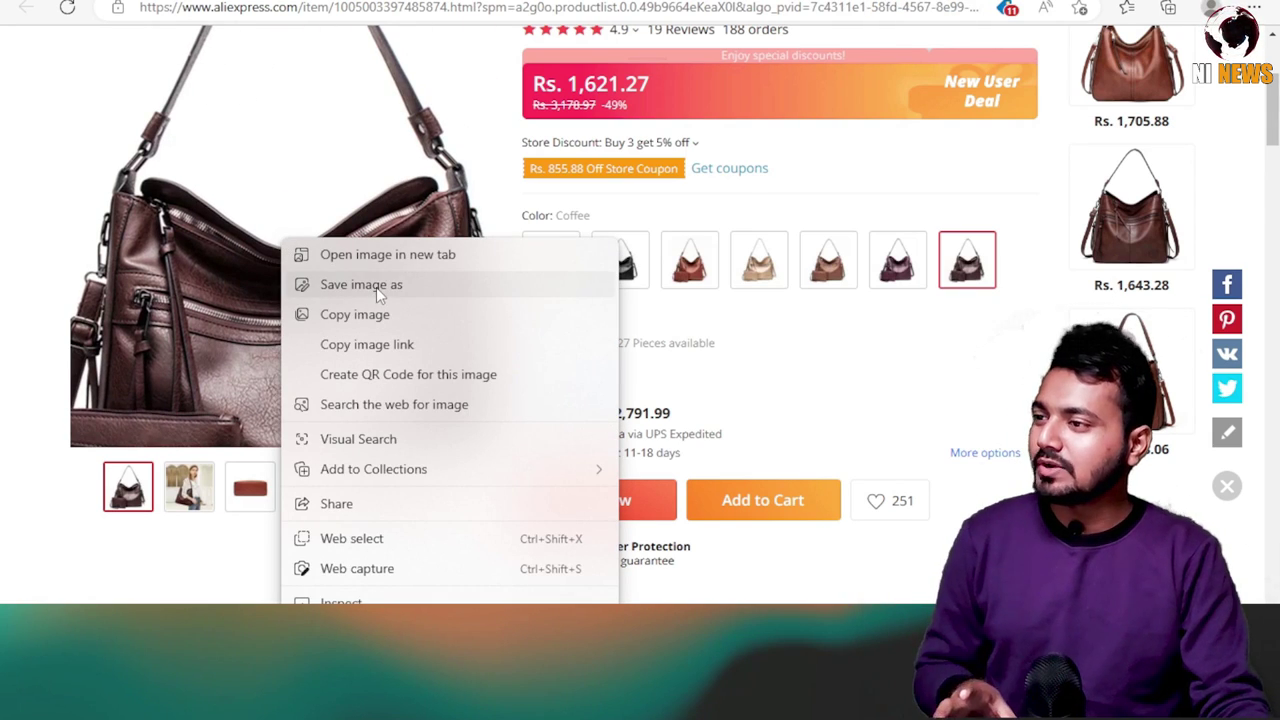
{"action": "left_click", "coordinate": [376, 303]}
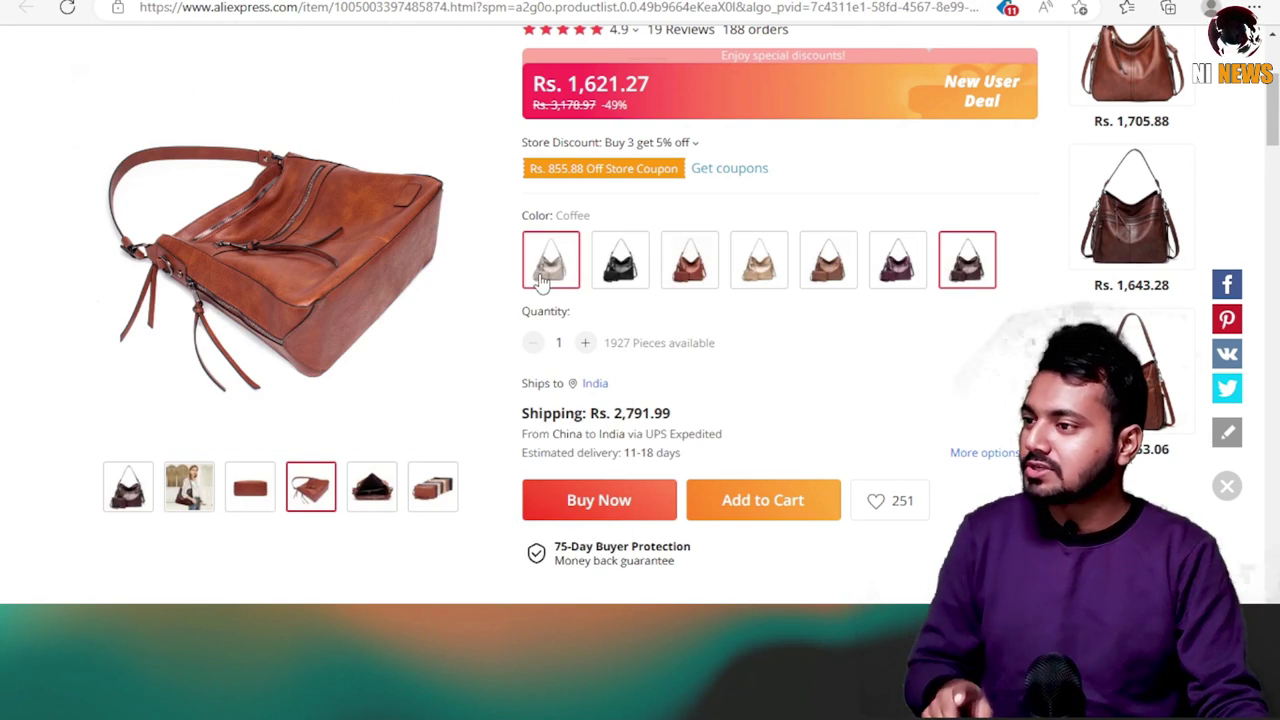
{"action": "left_click", "coordinate": [556, 276]}
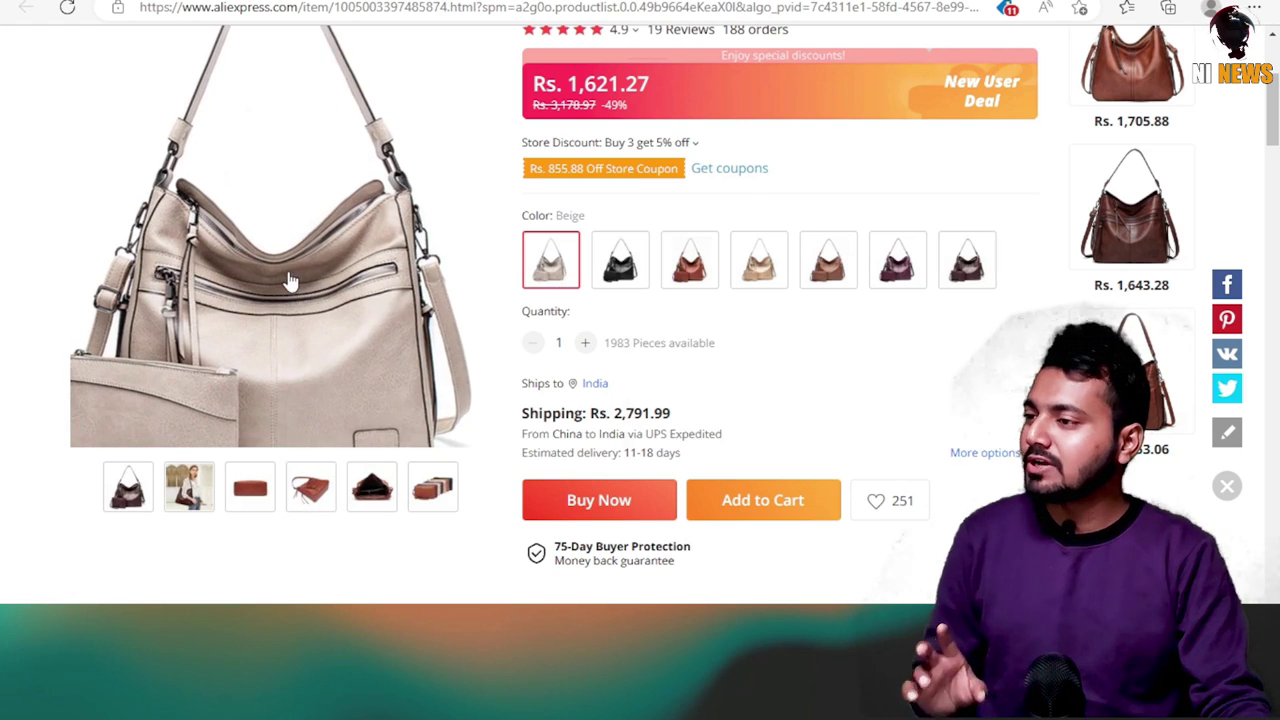
{"action": "right_click", "coordinate": [288, 249]}
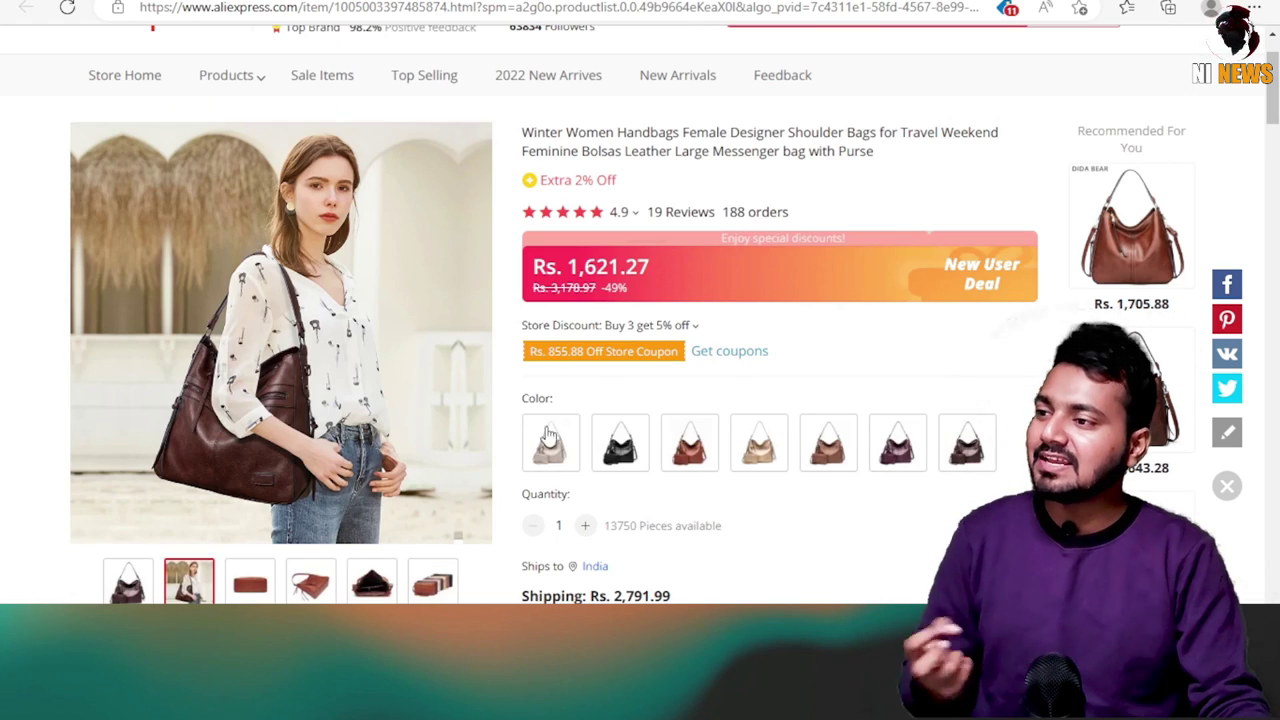
Copy the Rs. 1,621.27 price and paste it into the Google Translate text box.
{"action": "scroll", "coordinate": [683, 270], "scroll_direction": "up", "scroll_amount": 1}
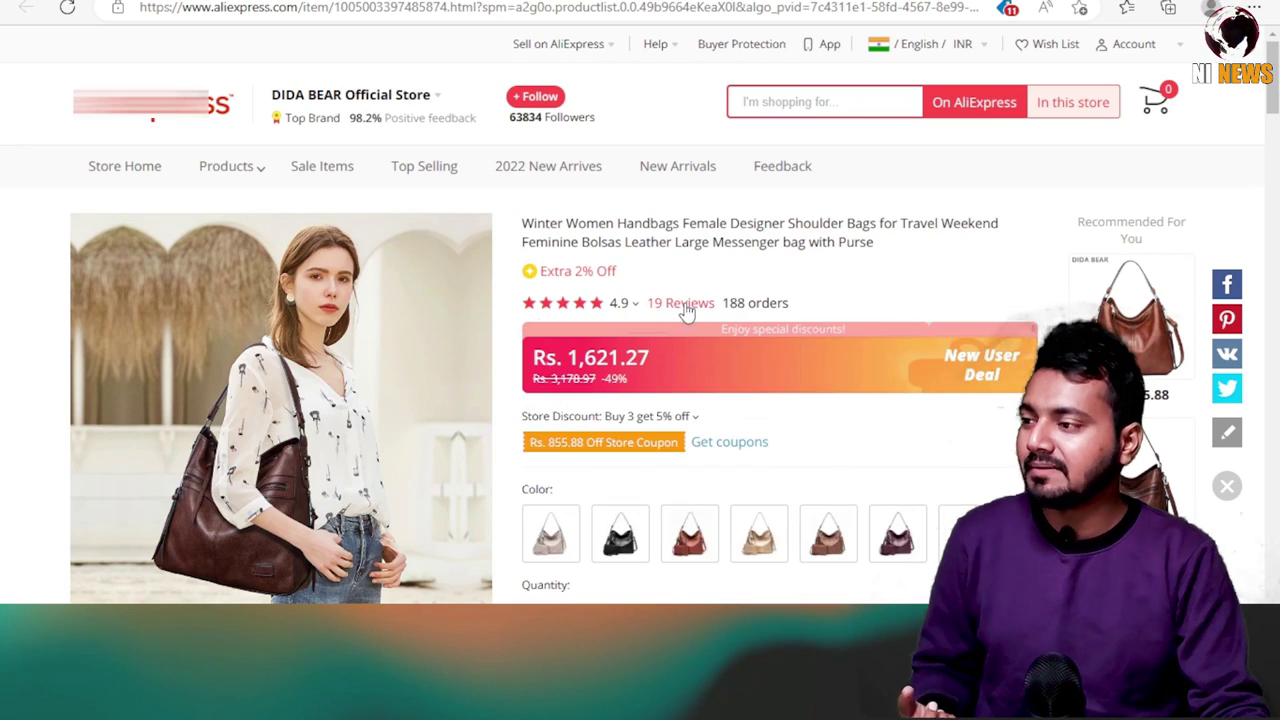
{"action": "scroll", "coordinate": [803, 267], "scroll_direction": "down", "scroll_amount": 1}
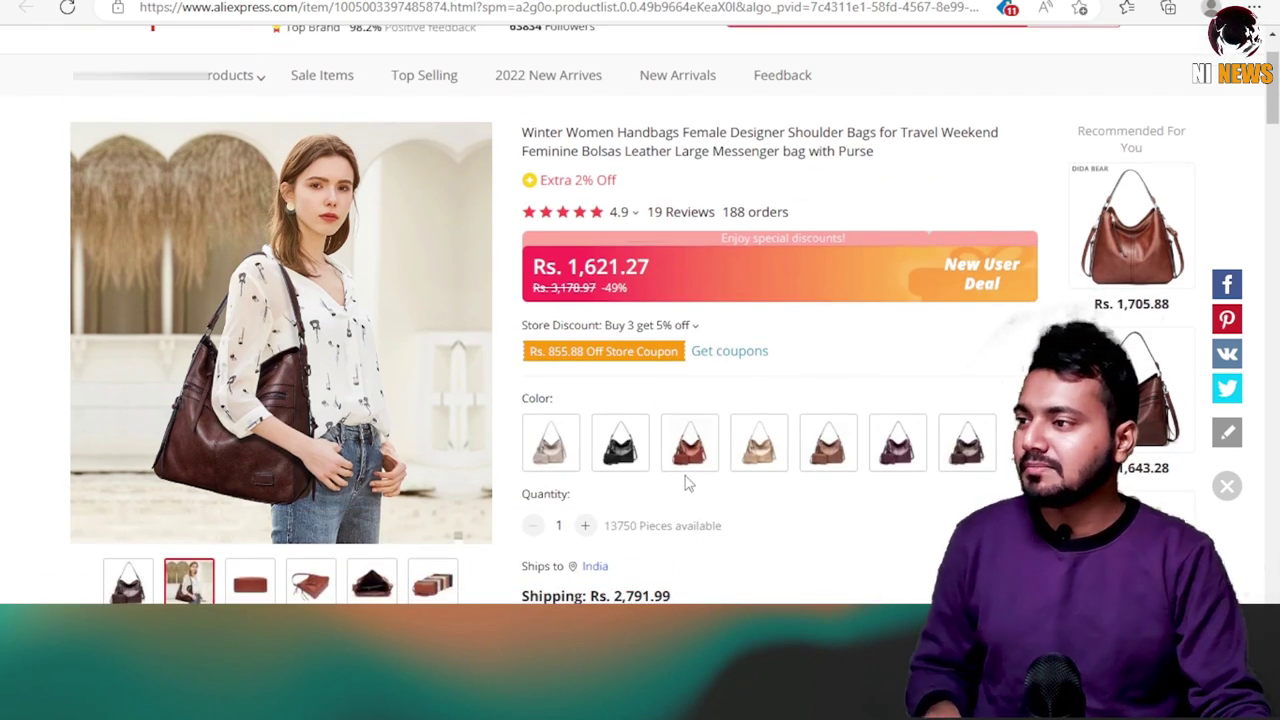
{"action": "scroll", "coordinate": [803, 267], "scroll_direction": "down", "scroll_amount": 1}
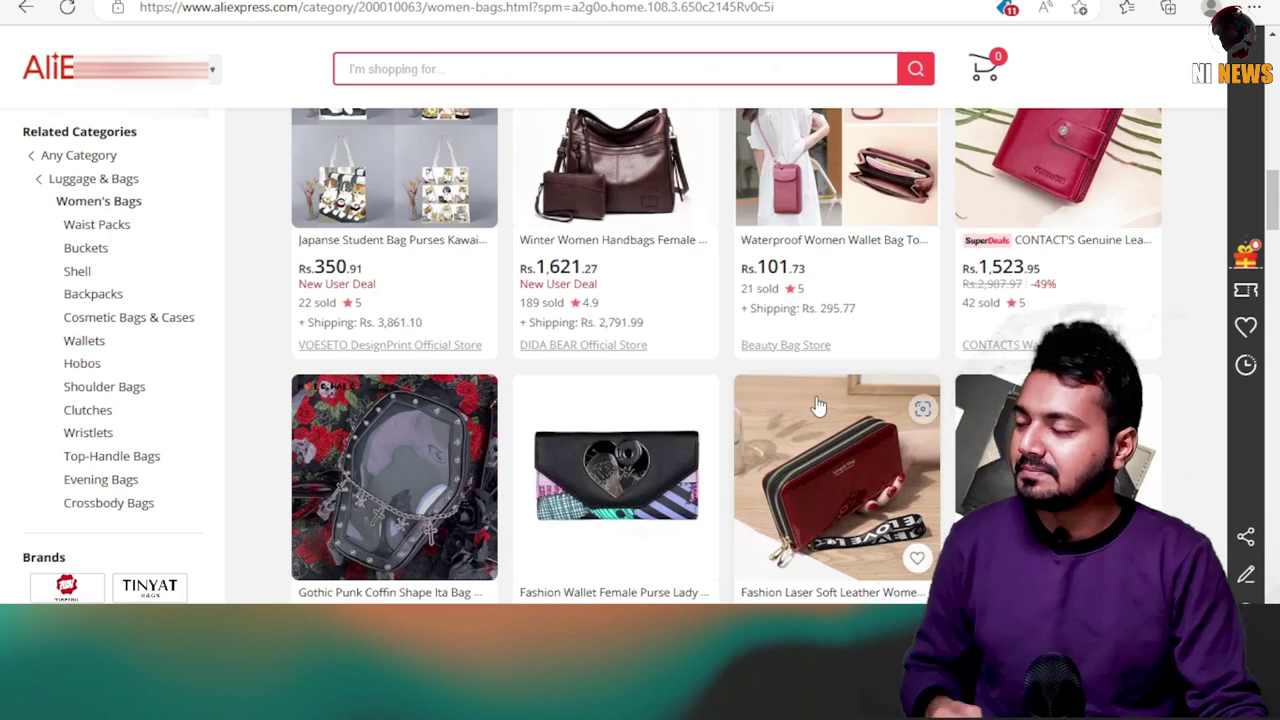
{"action": "scroll", "coordinate": [818, 405], "scroll_direction": "down", "scroll_amount": 3}
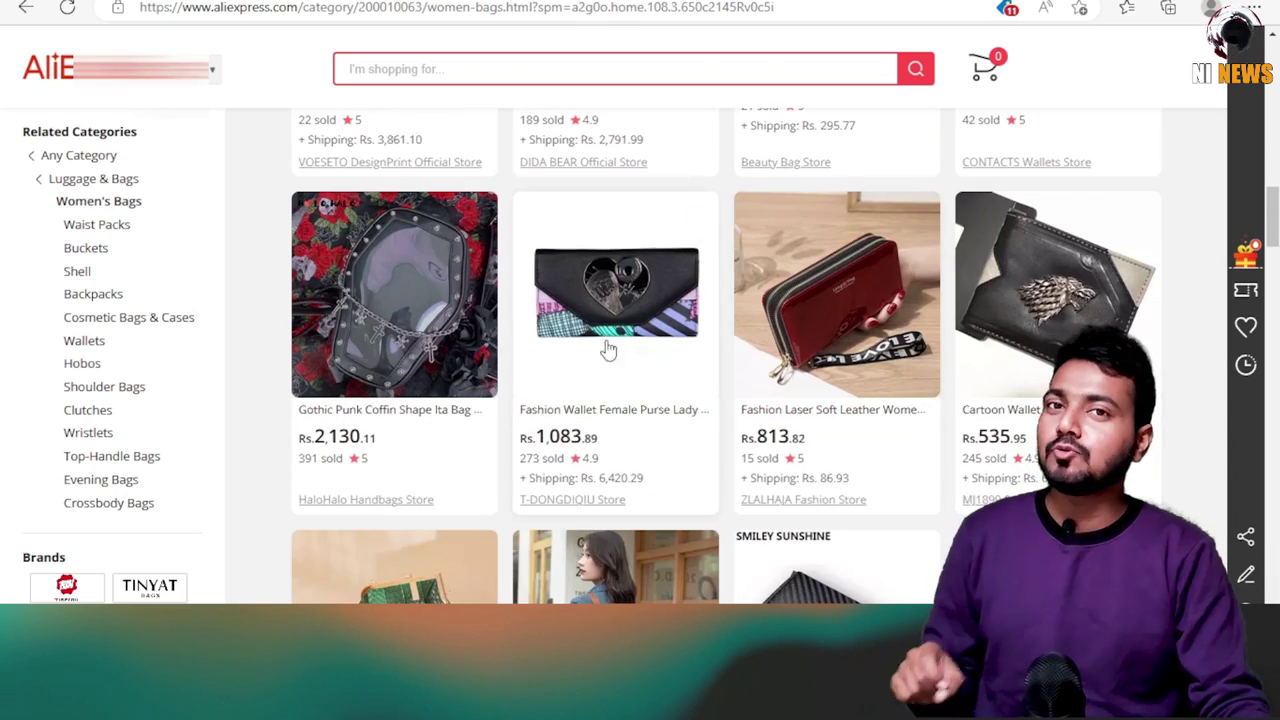
{"action": "scroll", "coordinate": [600, 330], "scroll_direction": "down", "scroll_amount": 2}
{"action": "scroll", "coordinate": [470, 330], "scroll_direction": "down", "scroll_amount": 1}
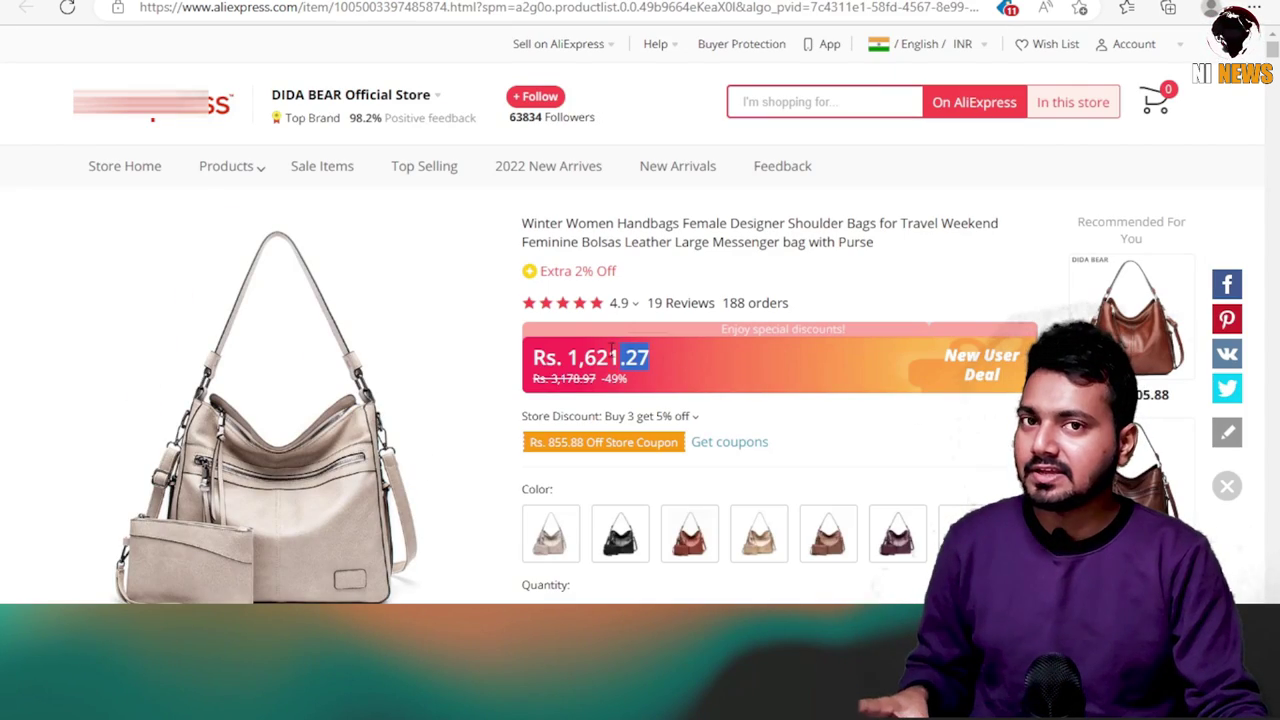
{"action": "right_click", "coordinate": [537, 357]}
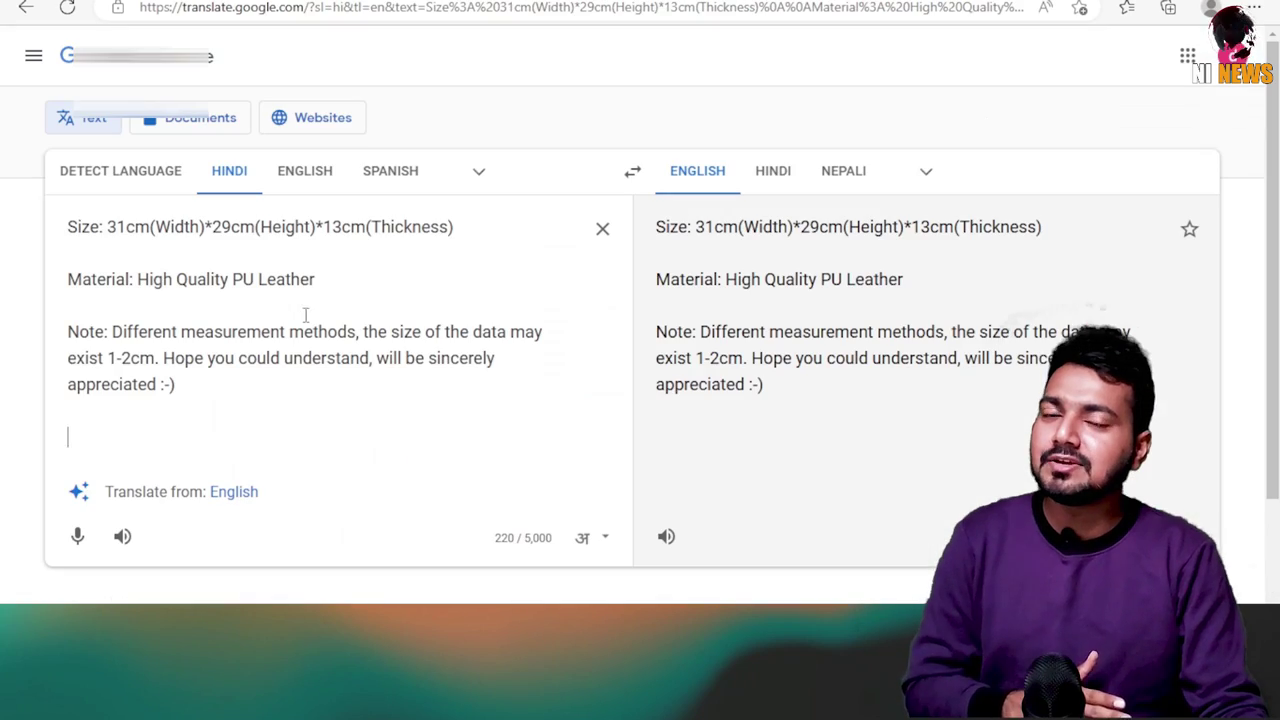
{"action": "key", "text": "Return"}
{"action": "key", "text": "Up"}
{"action": "right_click", "coordinate": [69, 229]}
{"action": "left_click", "coordinate": [114, 429]}
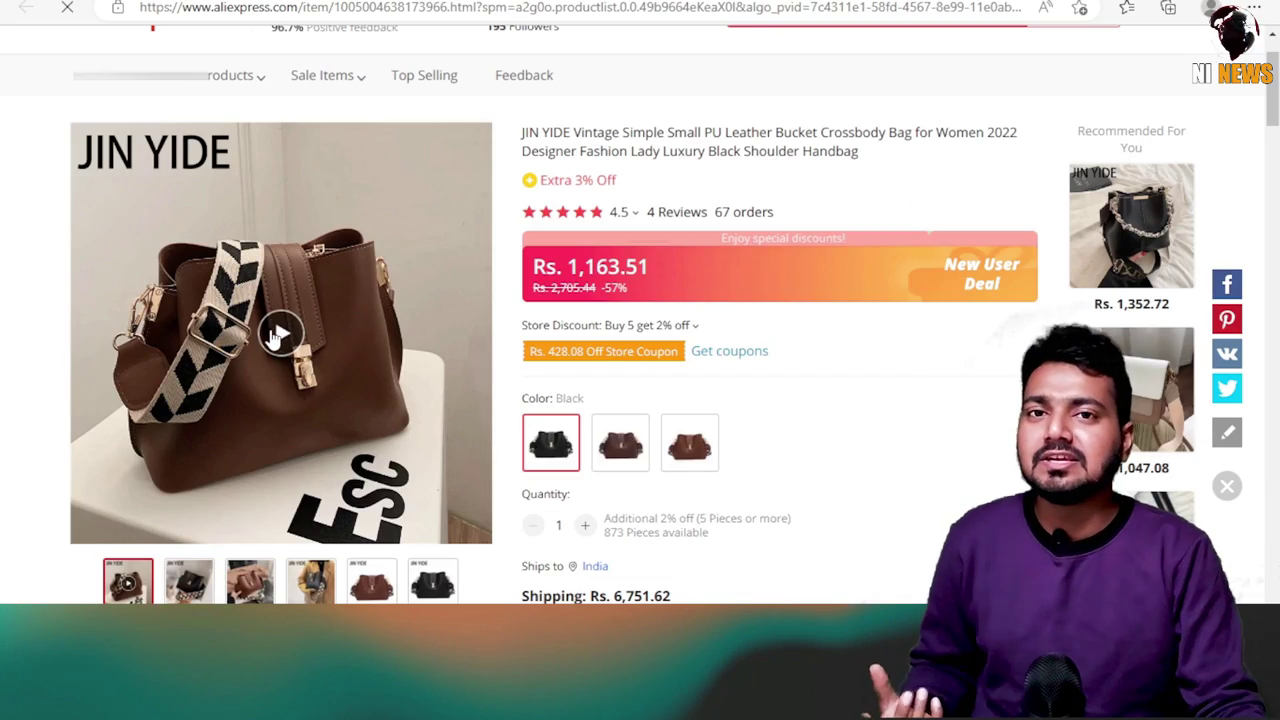
Open the JIN YIDE bucket crossbody bag's product page and scroll through it.
{"action": "left_click", "coordinate": [280, 331]}
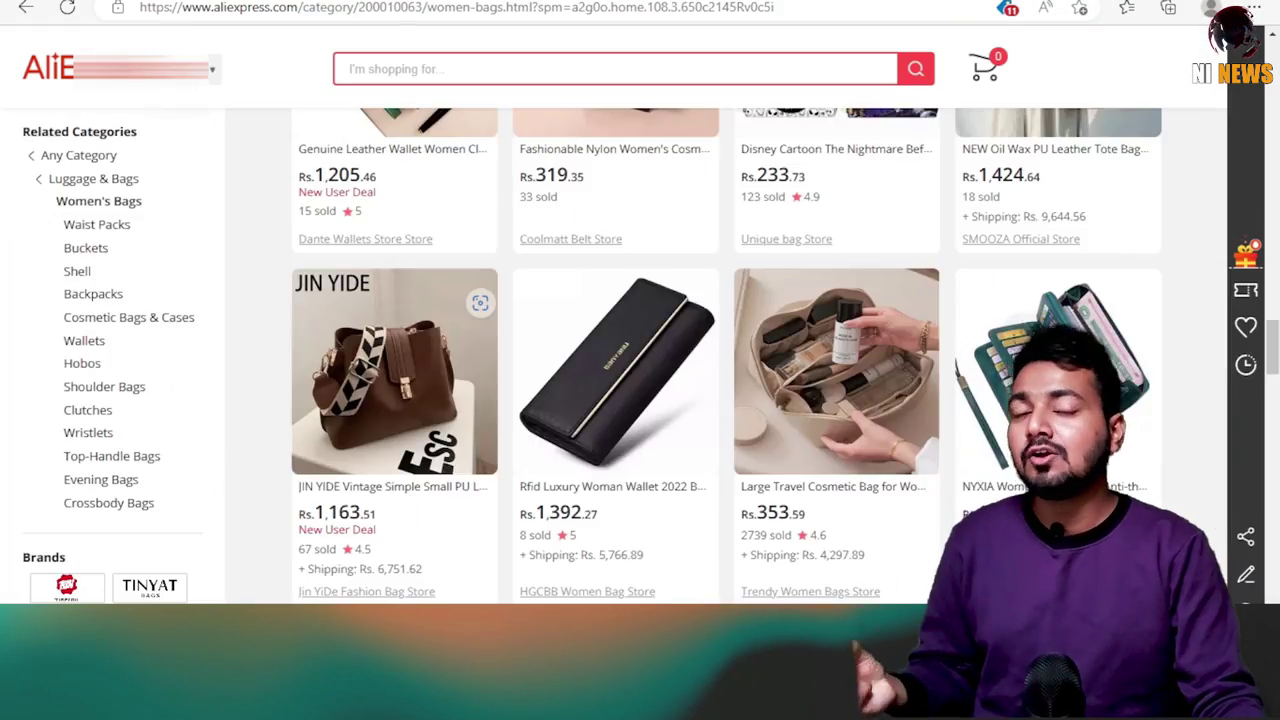
{"action": "scroll", "coordinate": [640, 350], "scroll_direction": "up", "scroll_amount": 4}
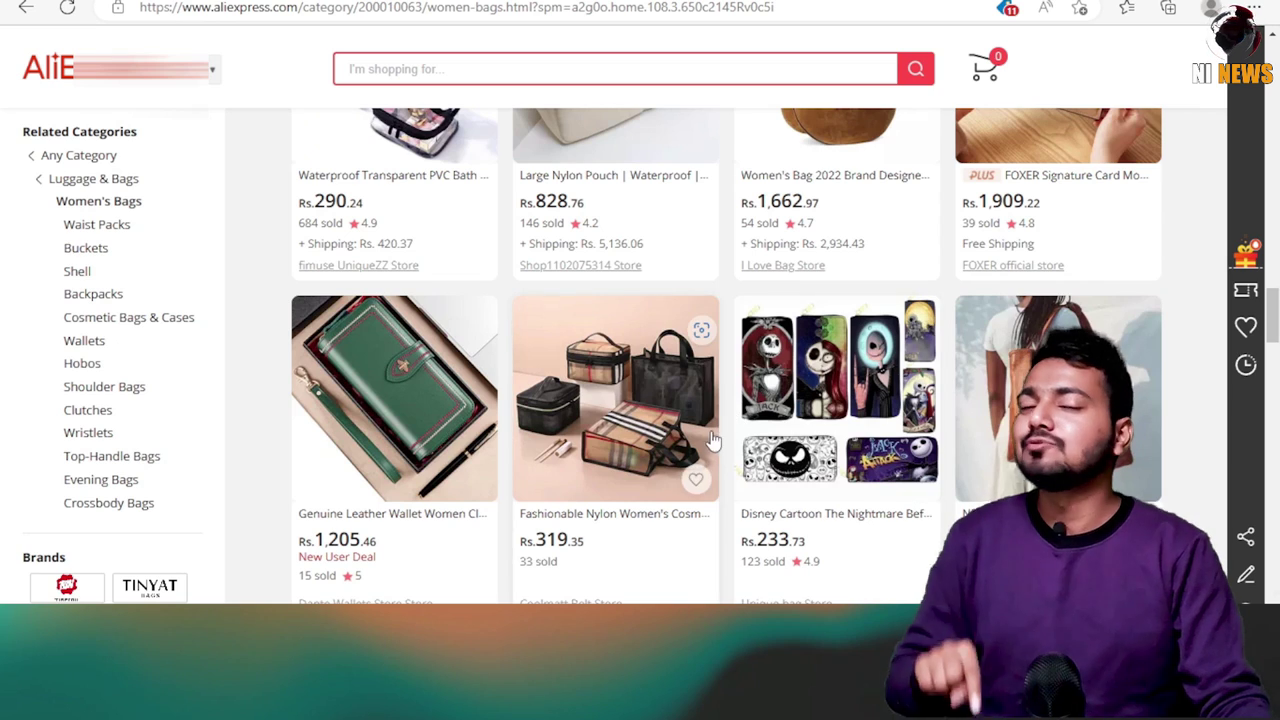
{"action": "scroll", "coordinate": [560, 428], "scroll_direction": "down", "scroll_amount": 5}
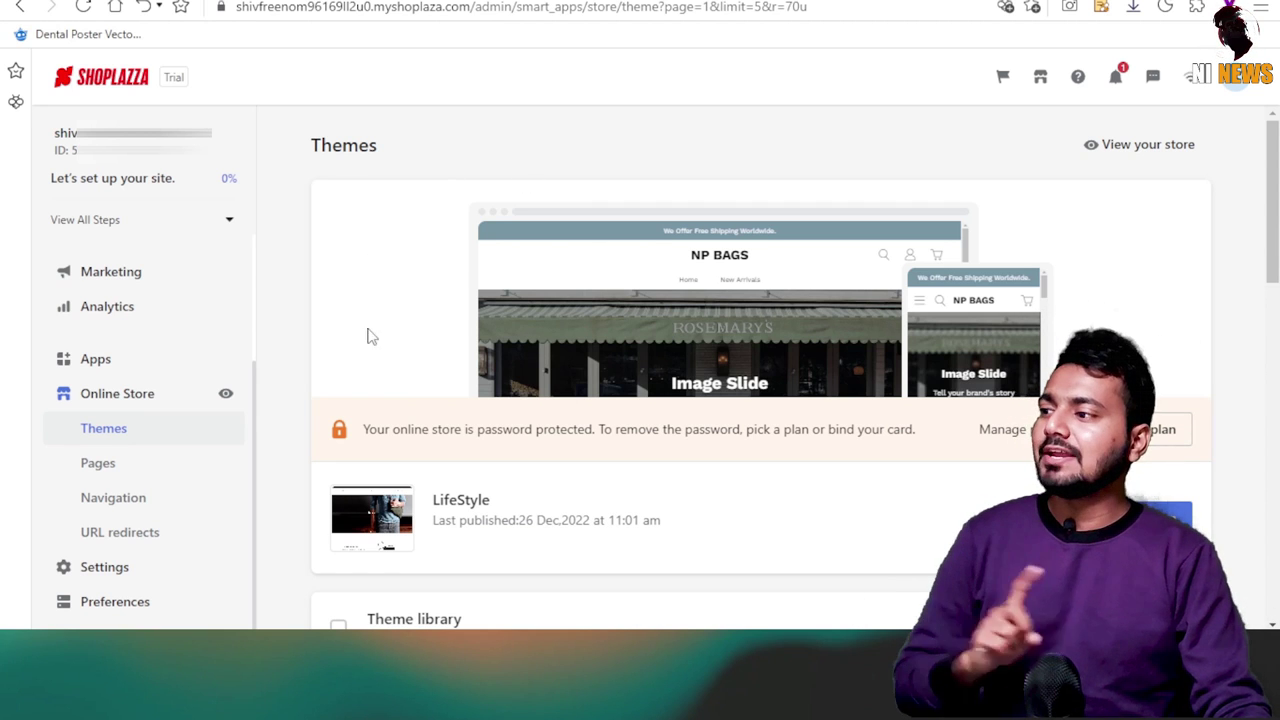
Launch the theme editor for the live LifeStyle theme with Customize.
{"action": "scroll", "coordinate": [426, 381], "scroll_direction": "down", "scroll_amount": 1}
{"action": "left_click", "coordinate": [509, 272]}
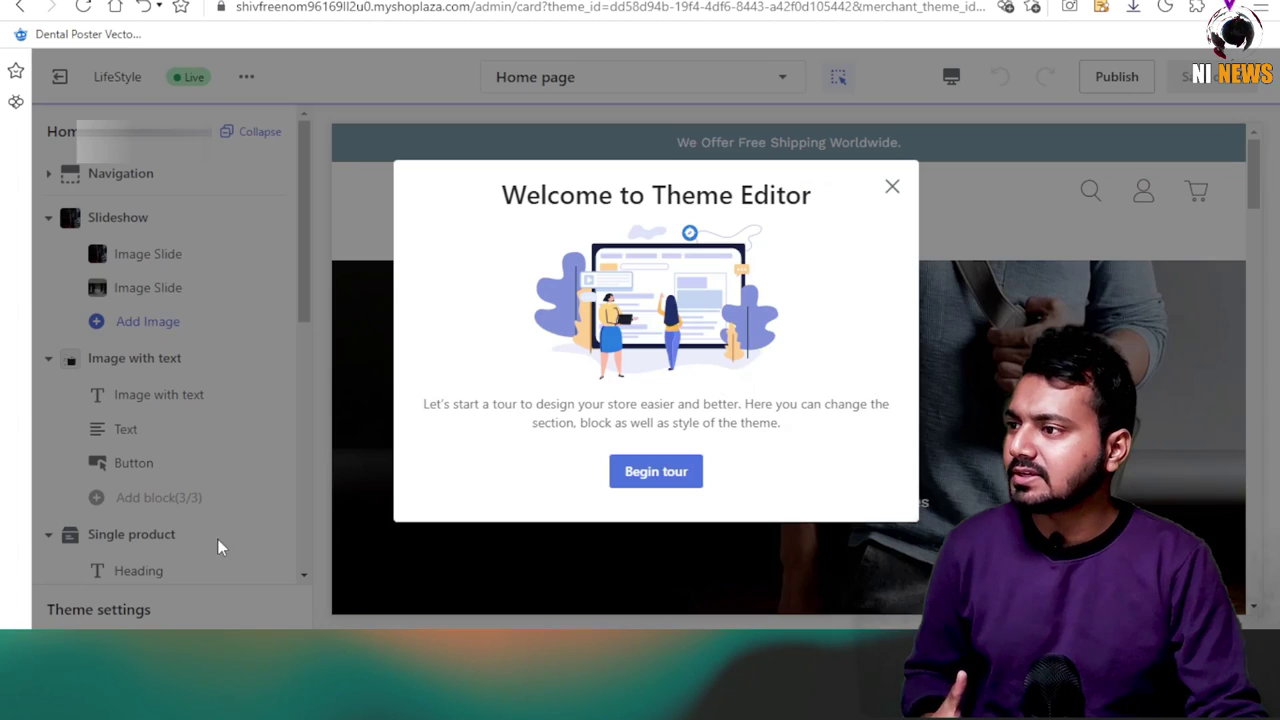
Set the NP BAGS image as the Navigation header logo and save.
{"action": "left_click", "coordinate": [889, 187]}
{"action": "scroll", "coordinate": [847, 168], "scroll_direction": "down", "scroll_amount": 1}
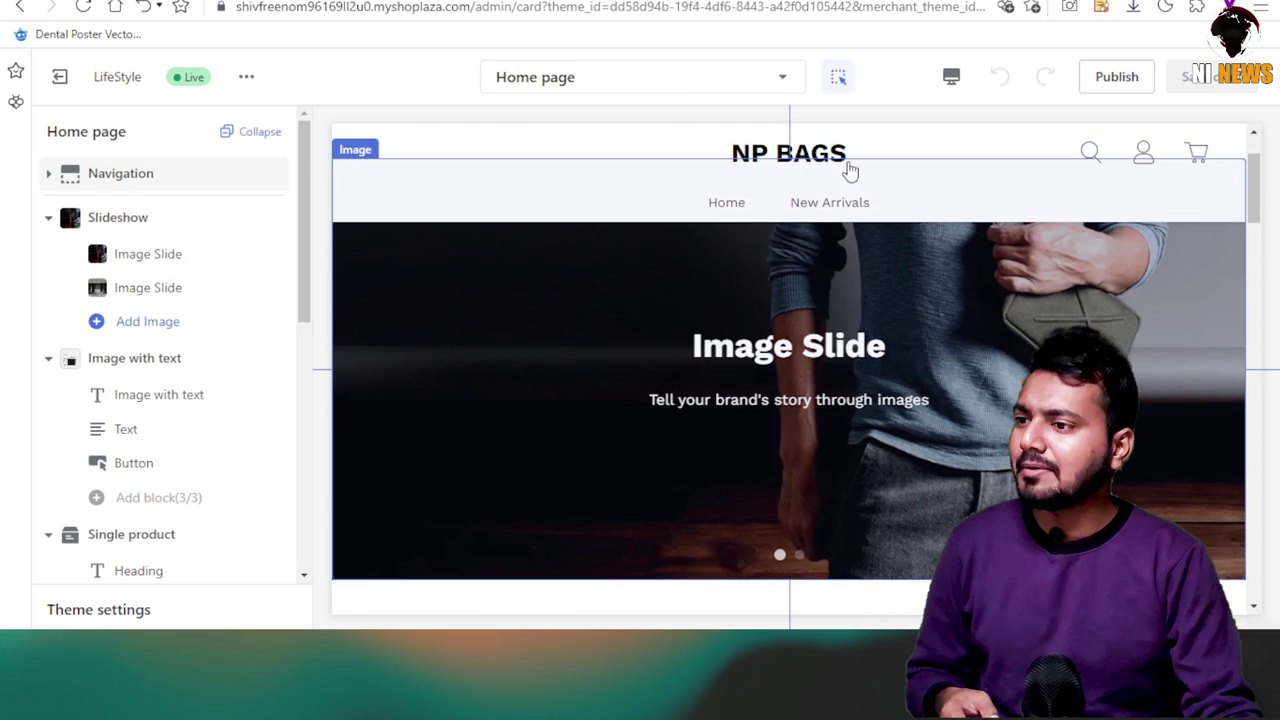
{"action": "scroll", "coordinate": [680, 400], "scroll_direction": "up", "scroll_amount": 1}
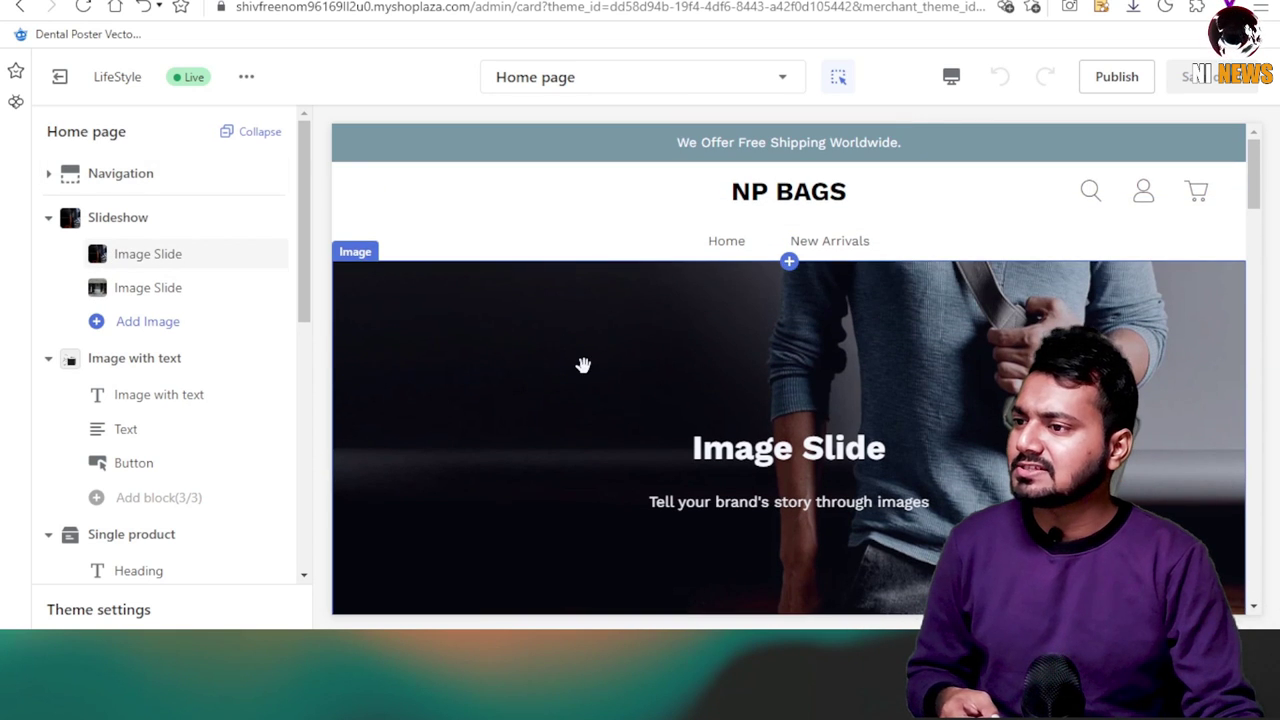
{"action": "left_click", "coordinate": [778, 205]}
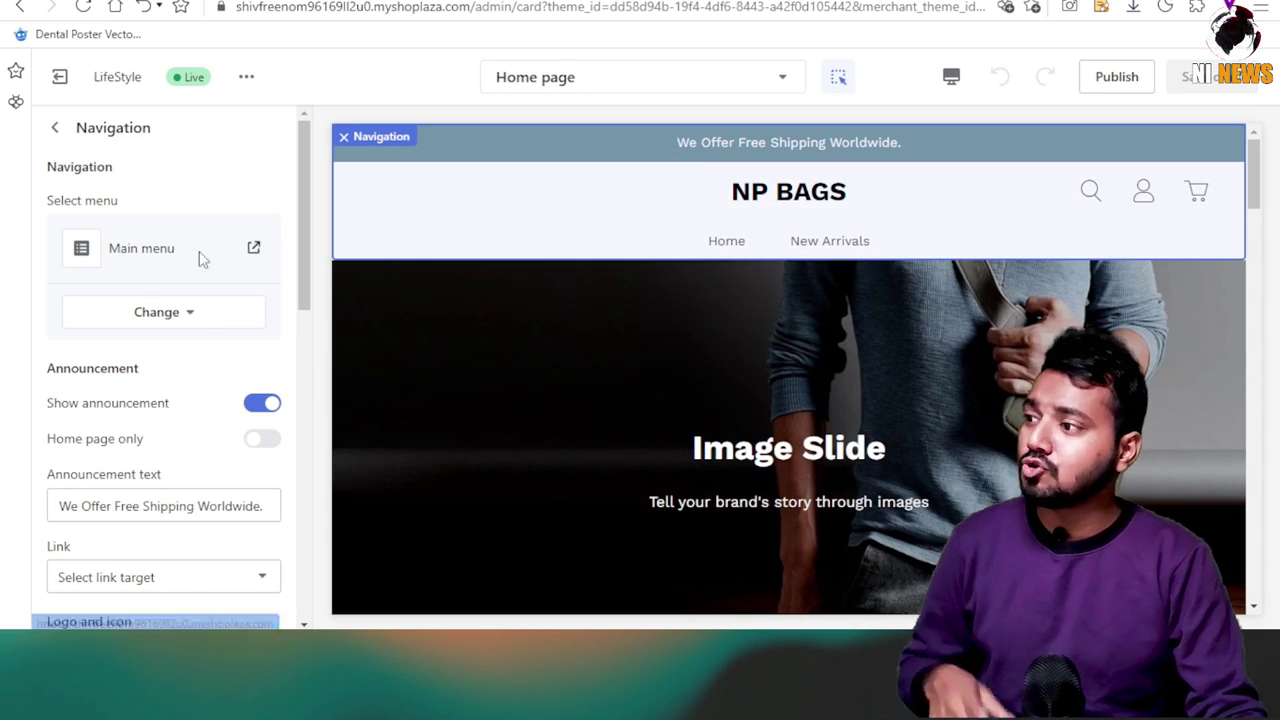
{"action": "scroll", "coordinate": [205, 430], "scroll_direction": "down", "scroll_amount": 3}
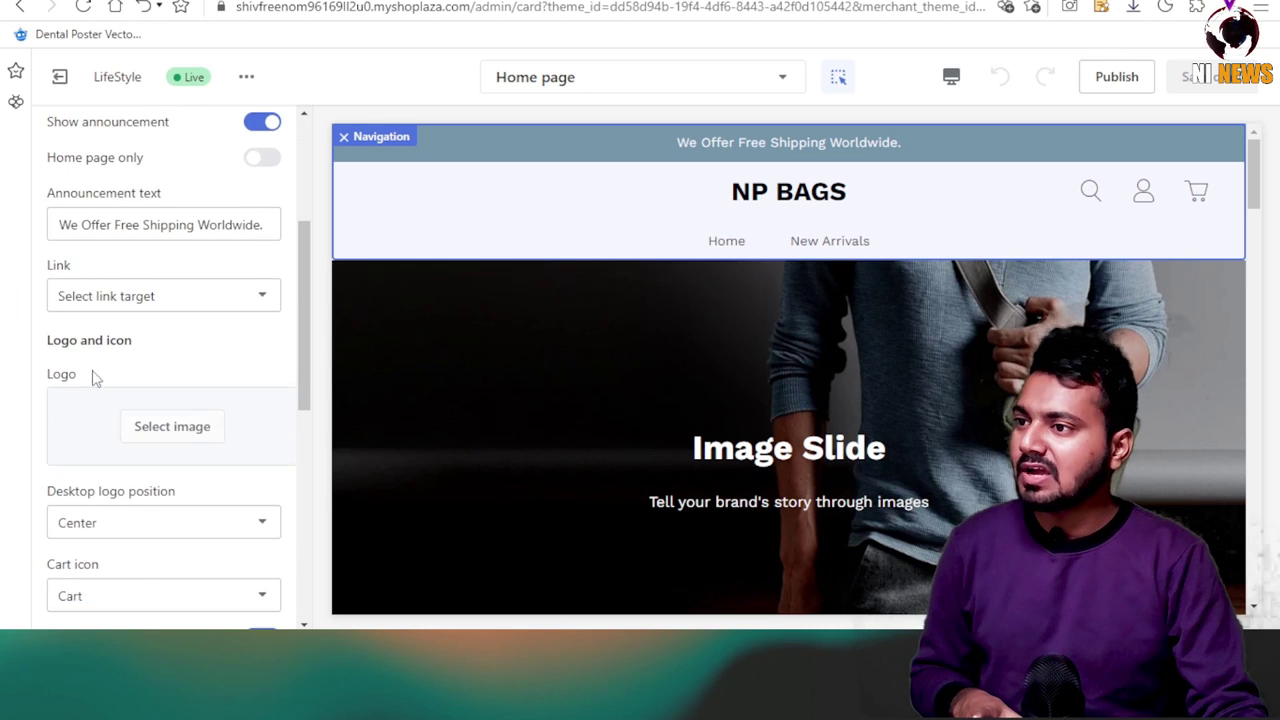
{"action": "left_click", "coordinate": [189, 430]}
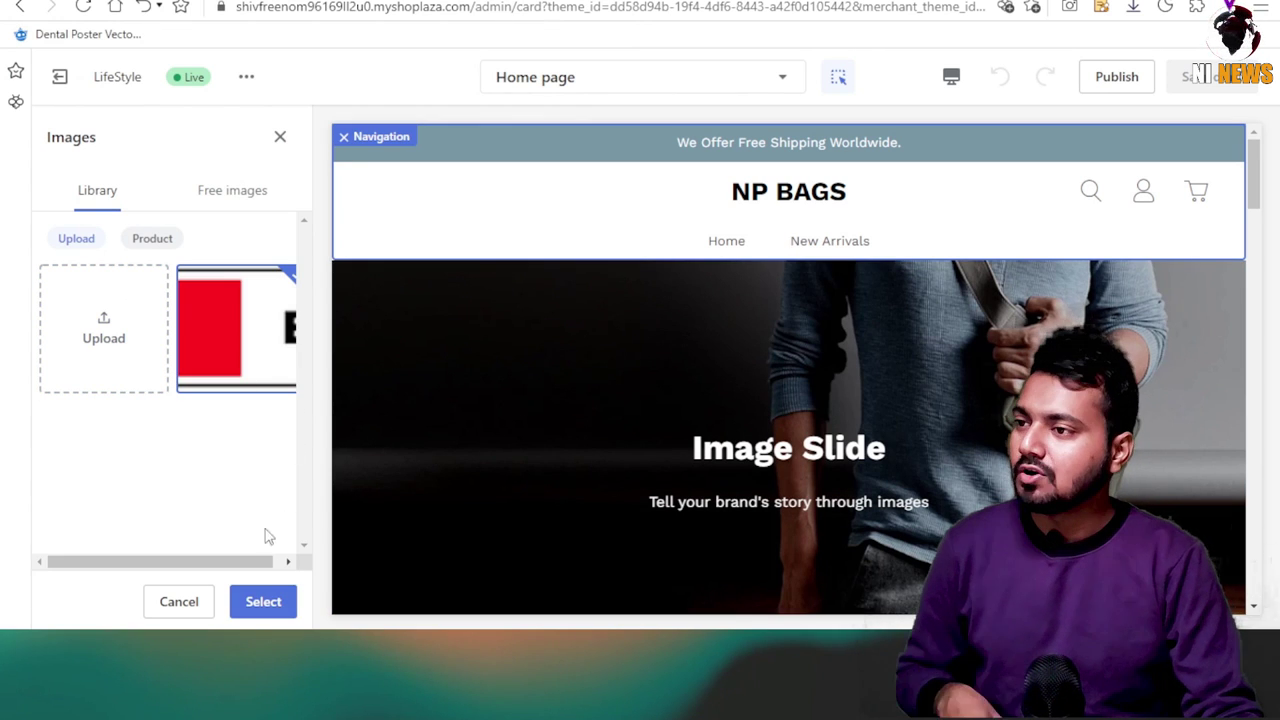
{"action": "left_click", "coordinate": [263, 601]}
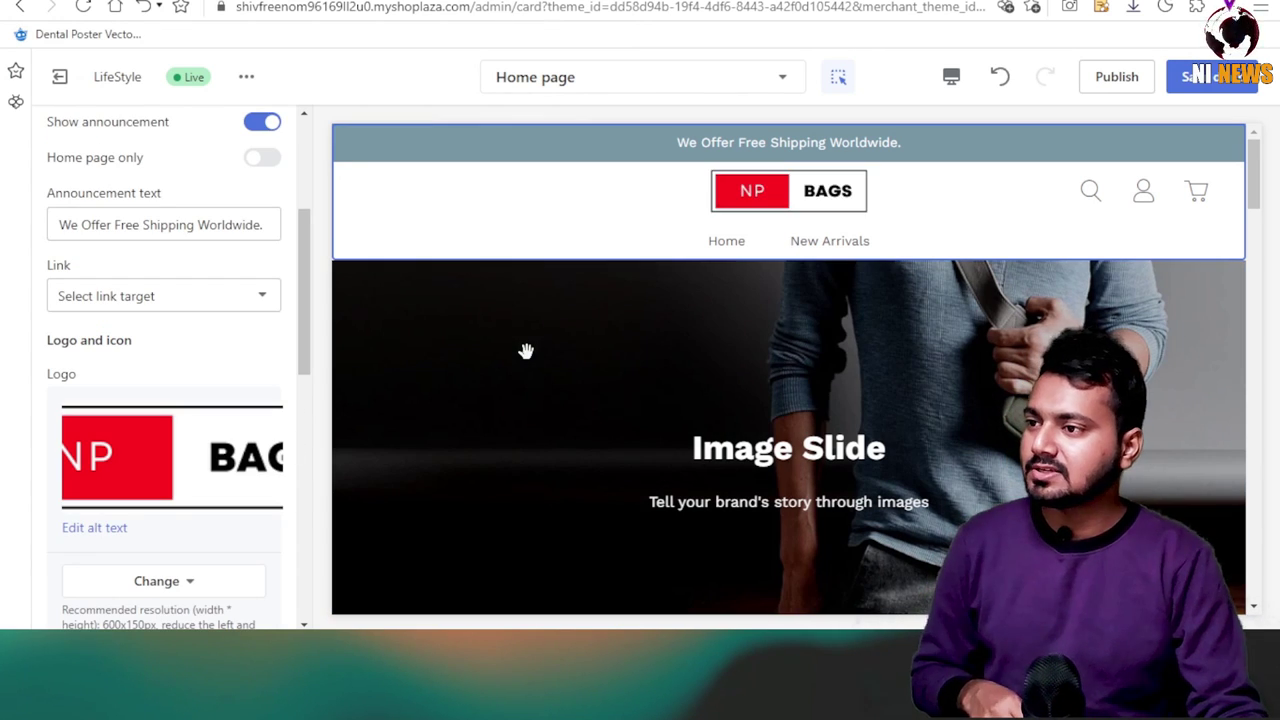
{"action": "left_click", "coordinate": [1195, 86]}
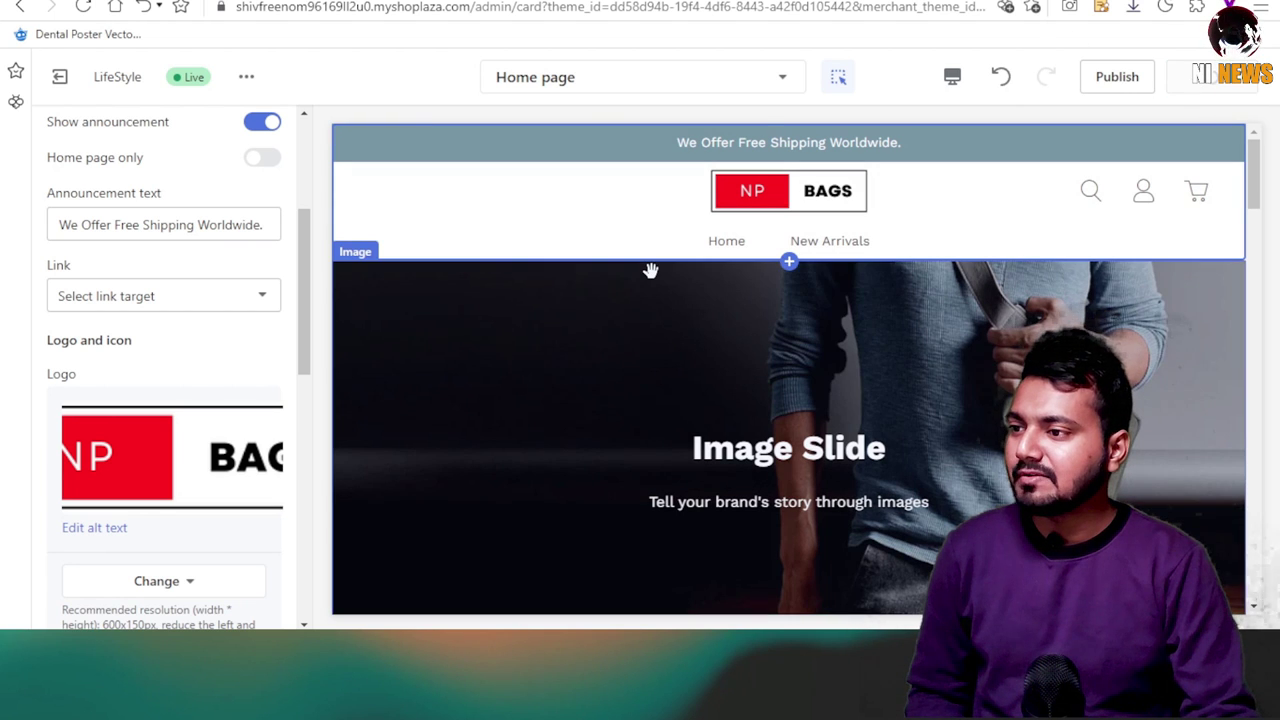
Link the announcement bar to the Home page.
{"action": "left_click", "coordinate": [150, 304]}
{"action": "left_click", "coordinate": [116, 340]}
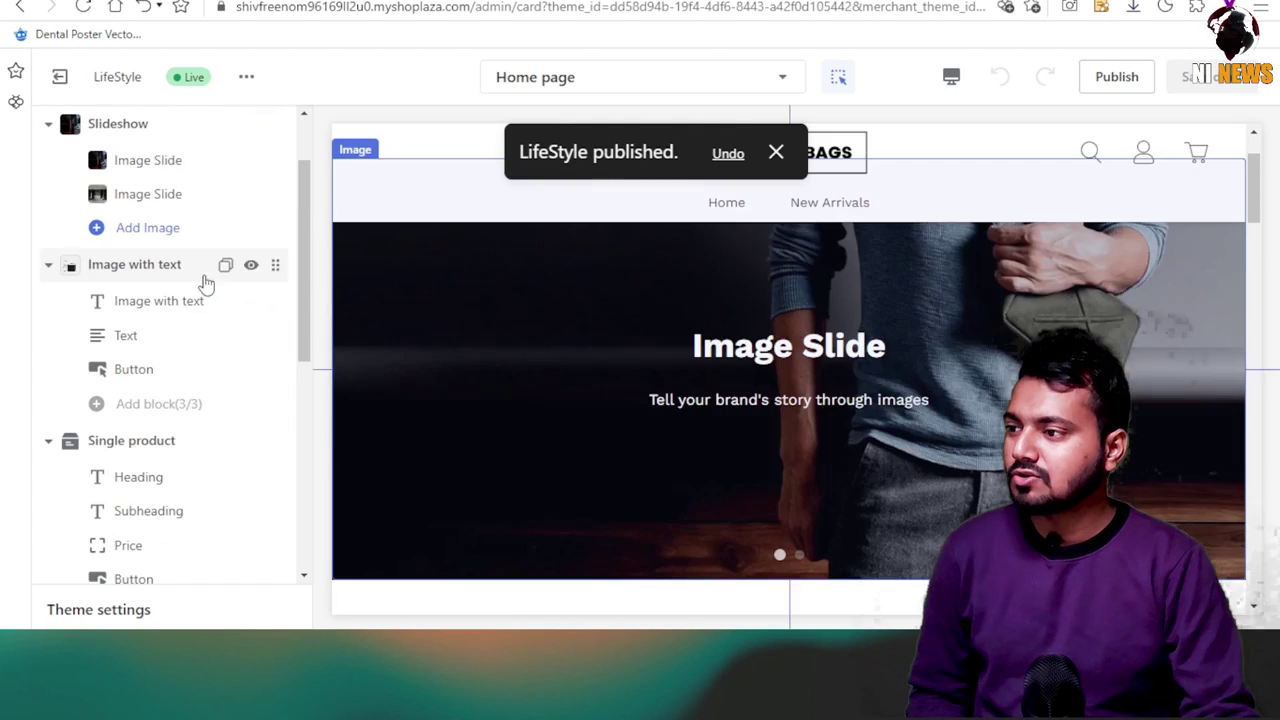
{"action": "scroll", "coordinate": [634, 414], "scroll_direction": "down", "scroll_amount": 5}
{"action": "scroll", "coordinate": [540, 422], "scroll_direction": "down", "scroll_amount": 3}
{"action": "scroll", "coordinate": [757, 443], "scroll_direction": "up", "scroll_amount": 3}
Change the Image with text heading to NEW COLLECTION, then edit the Optional button's border colour.
{"action": "left_click", "coordinate": [586, 386]}
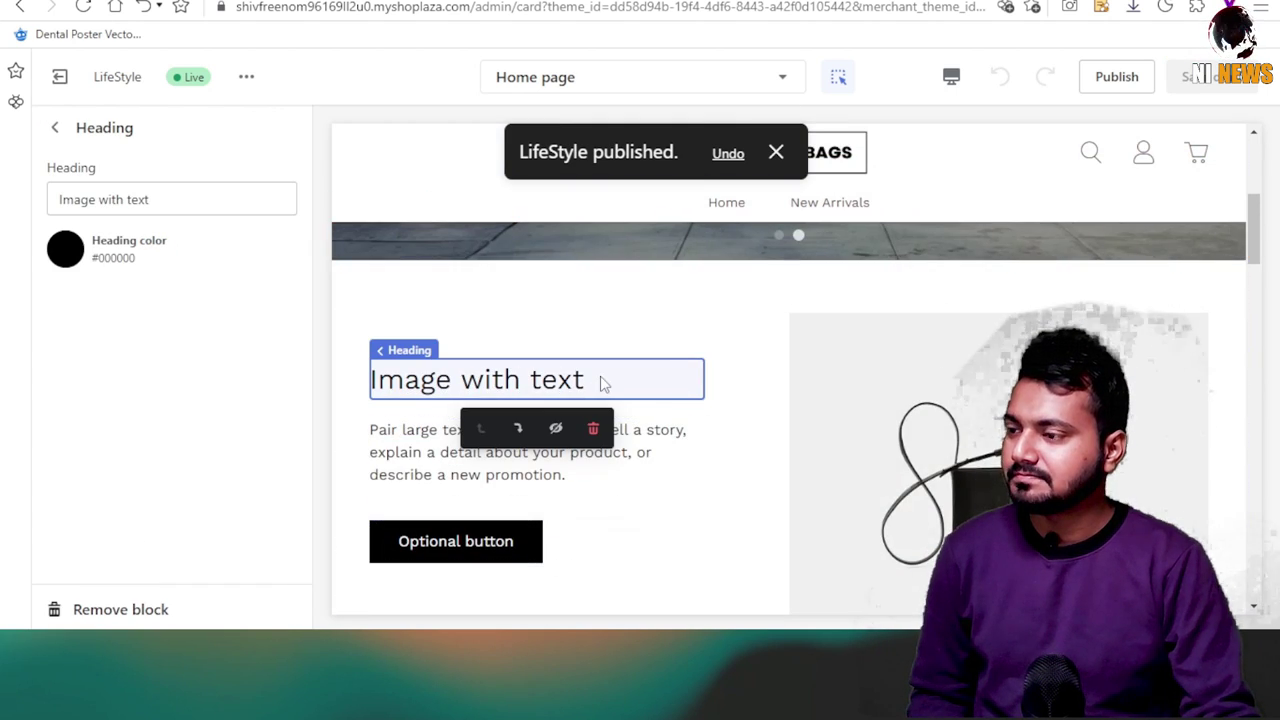
{"action": "triple_click", "coordinate": [188, 198]}
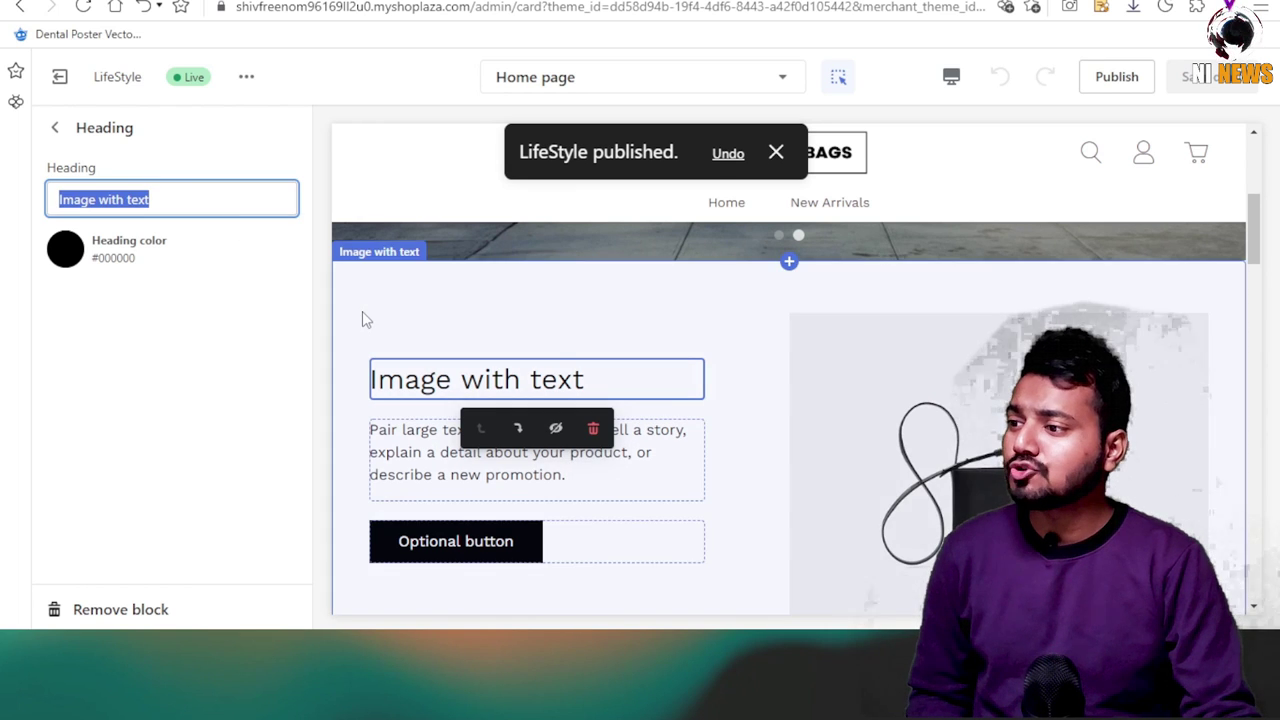
{"action": "type", "text": "NEW COLLECTION"}
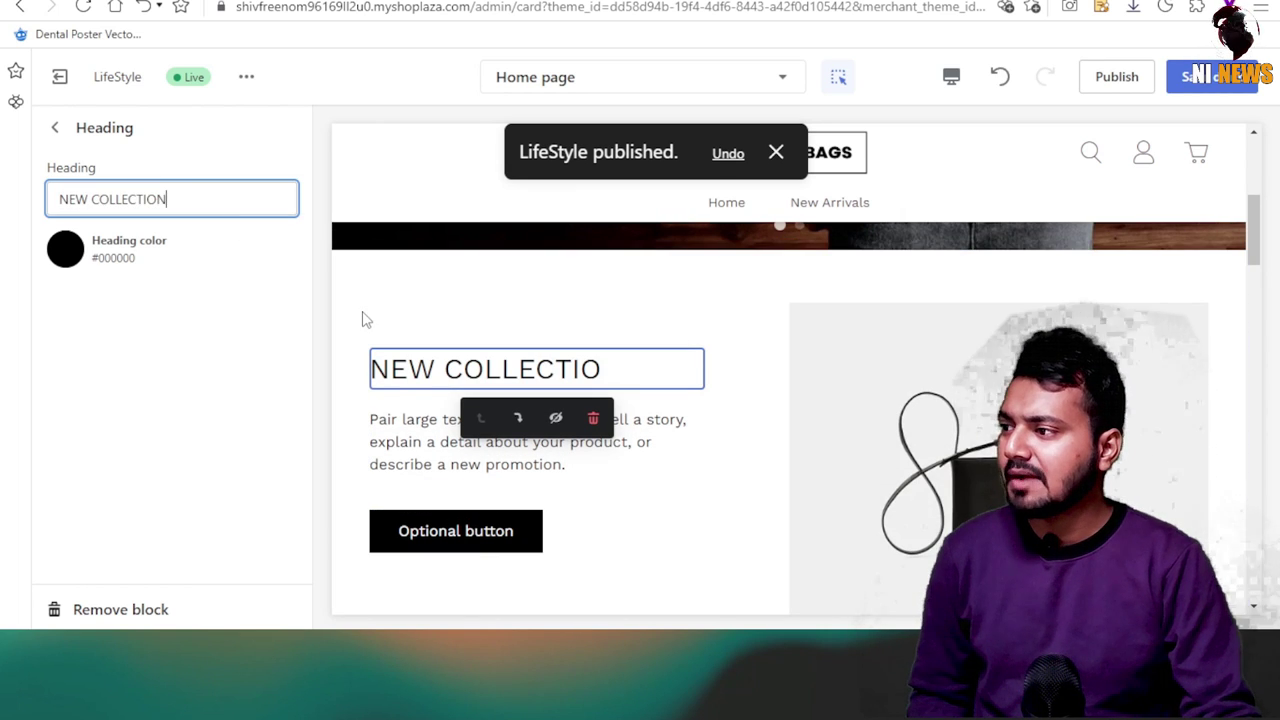
{"action": "left_click", "coordinate": [490, 533]}
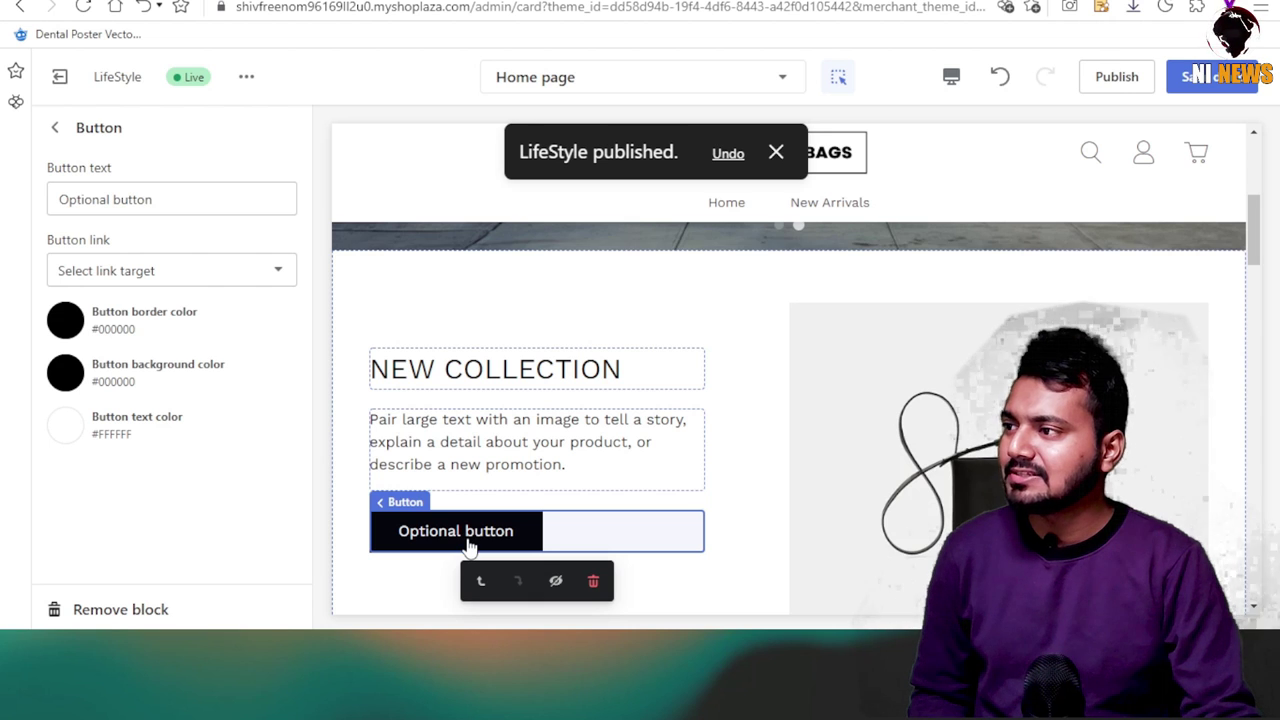
{"action": "left_click", "coordinate": [62, 322]}
Set the Optional button's border colour and background colour to red.
{"action": "left_click", "coordinate": [220, 63]}
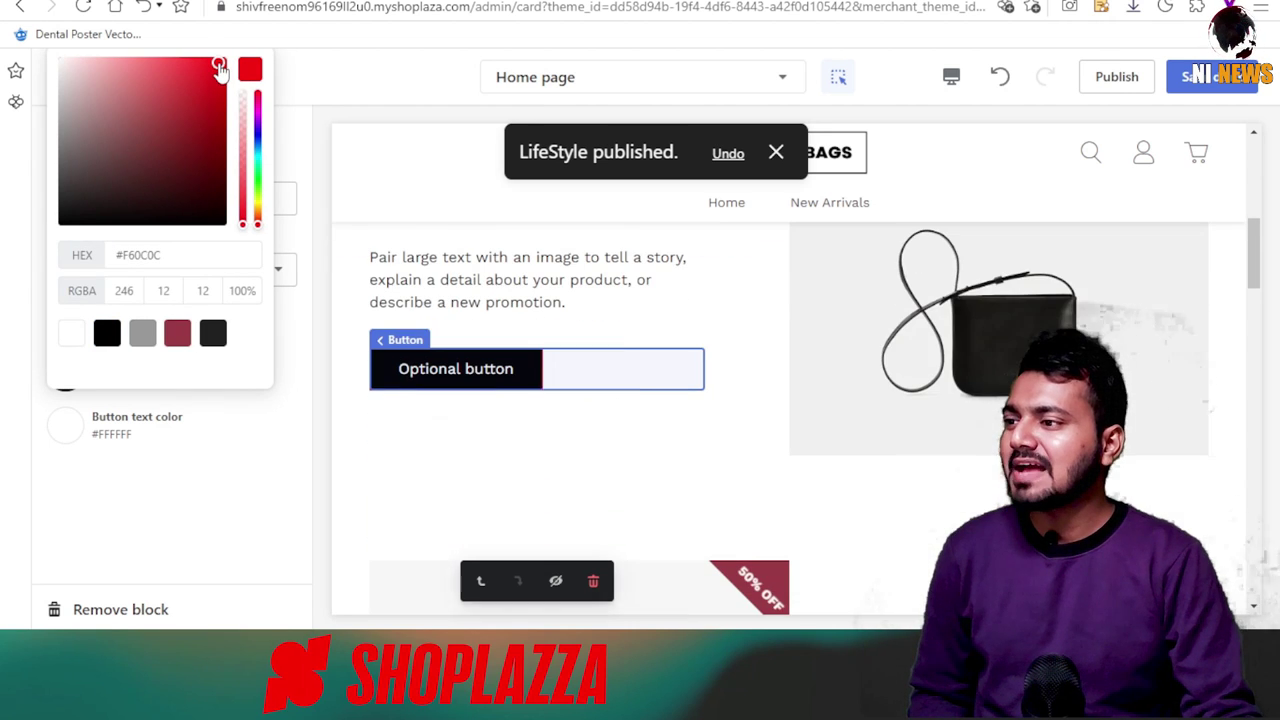
{"action": "left_click", "coordinate": [190, 498]}
{"action": "left_click", "coordinate": [62, 378]}
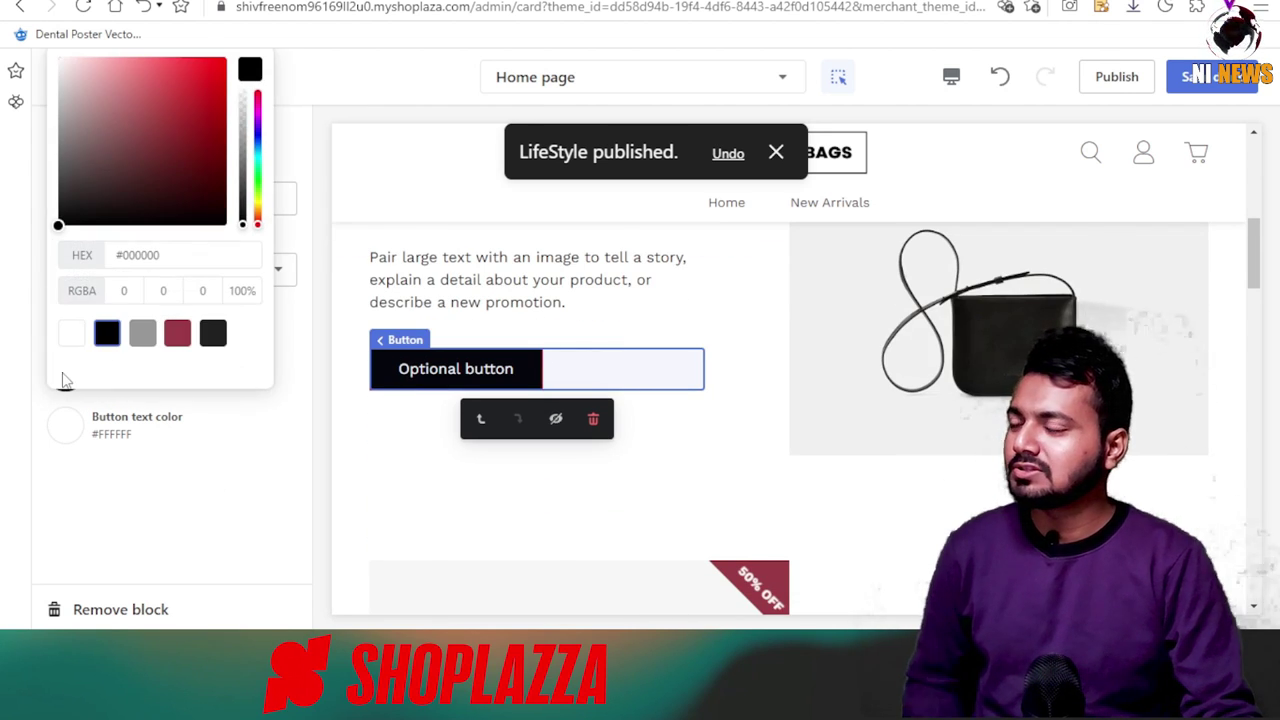
{"action": "left_click", "coordinate": [220, 65]}
{"action": "left_click", "coordinate": [237, 491]}
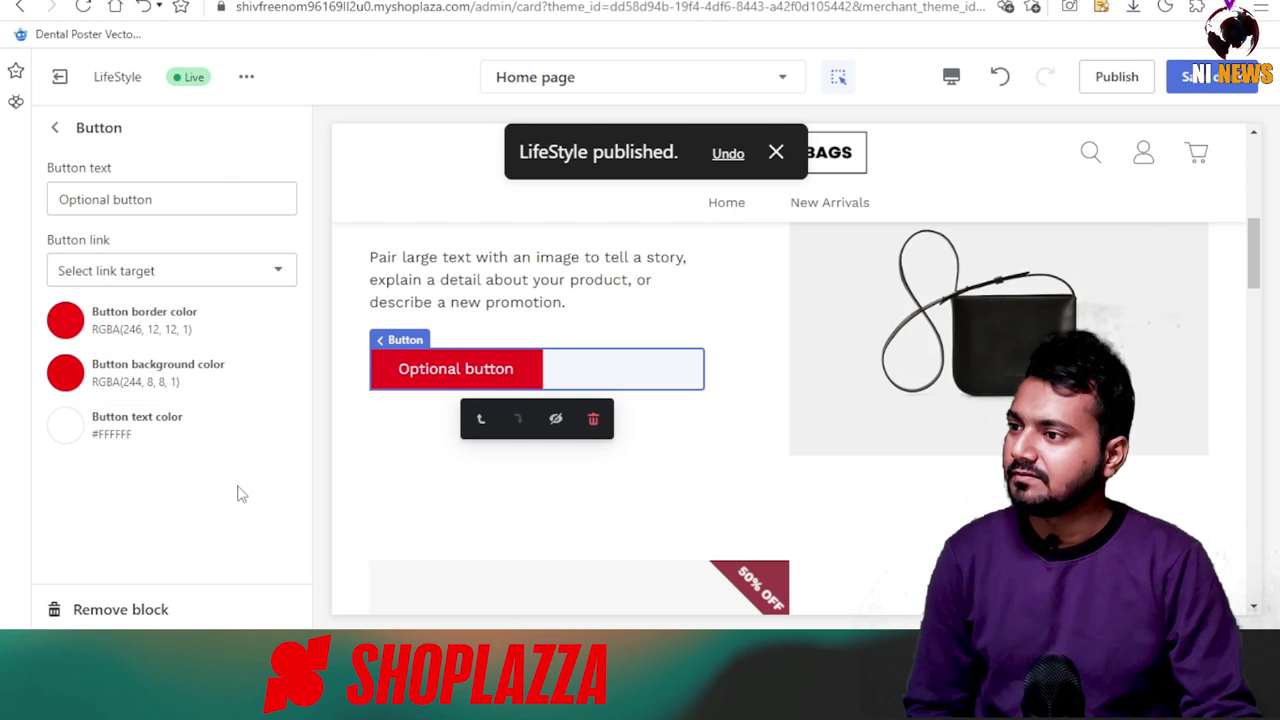
{"action": "scroll", "coordinate": [731, 409], "scroll_direction": "up", "scroll_amount": 4}
{"action": "scroll", "coordinate": [685, 477], "scroll_direction": "up", "scroll_amount": 3}
{"action": "scroll", "coordinate": [608, 491], "scroll_direction": "down", "scroll_amount": 5}
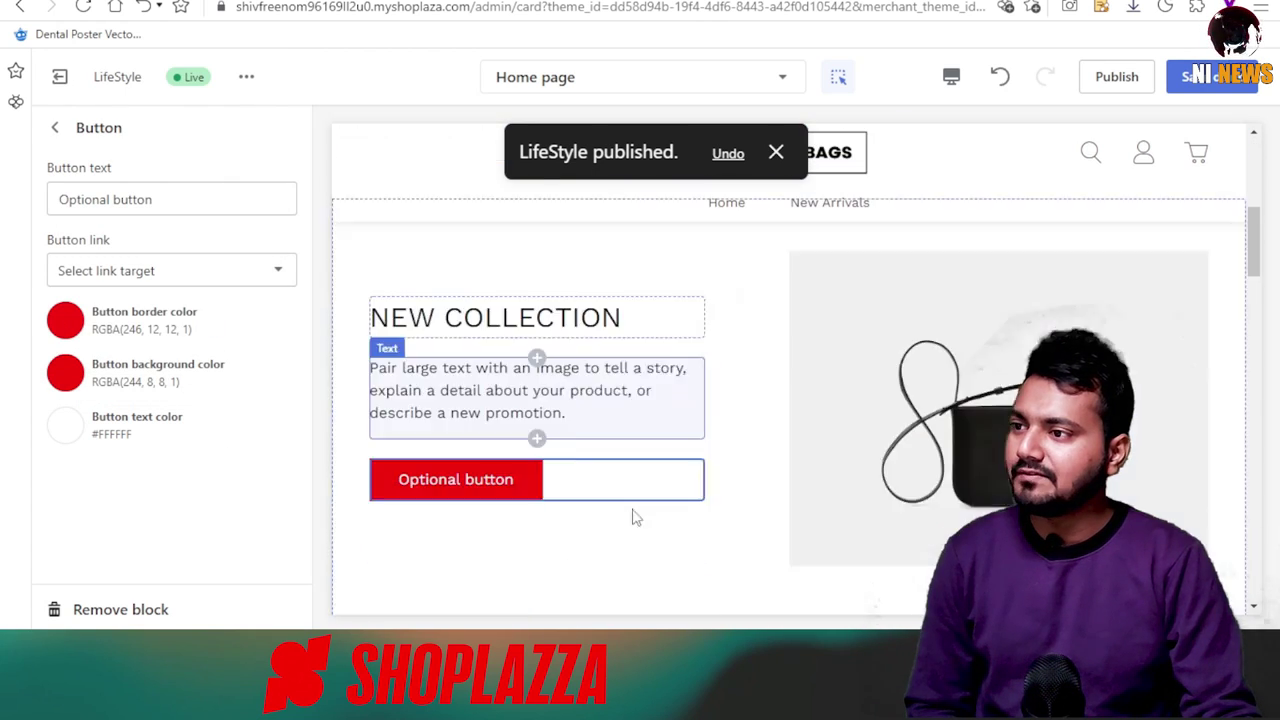
{"action": "scroll", "coordinate": [506, 400], "scroll_direction": "up", "scroll_amount": 6}
{"action": "scroll", "coordinate": [531, 451], "scroll_direction": "down", "scroll_amount": 8}
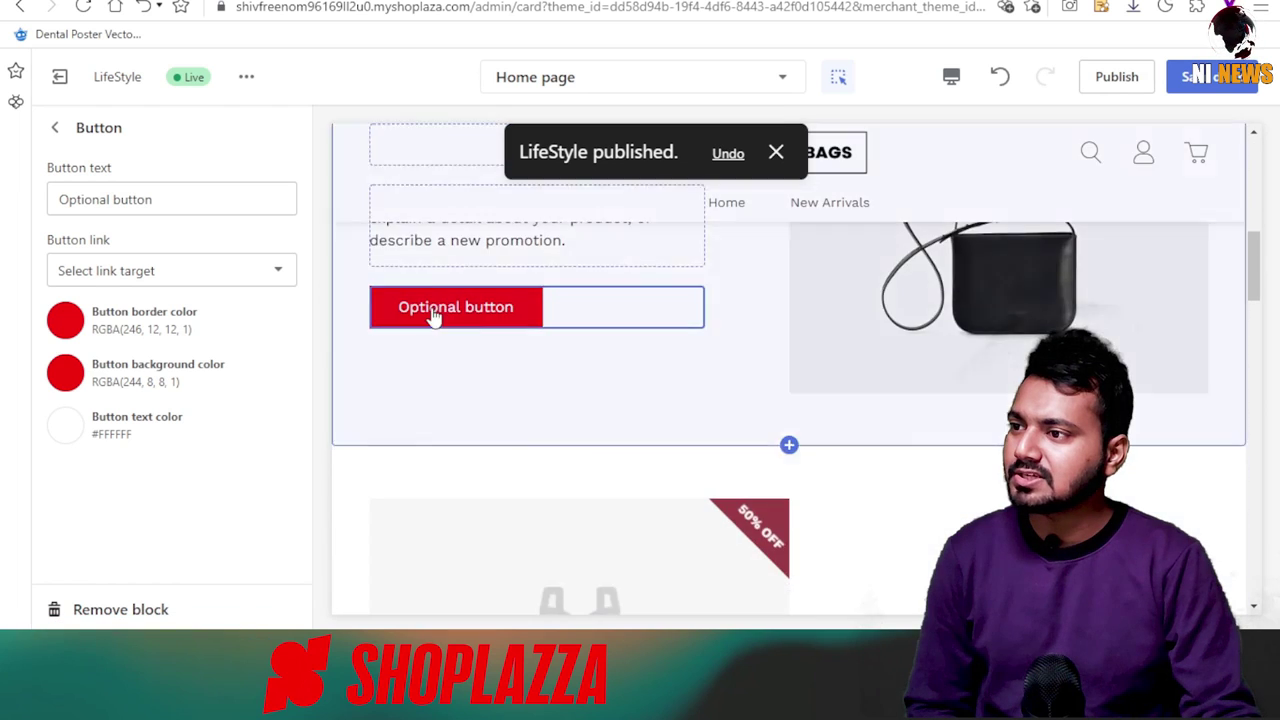
{"action": "scroll", "coordinate": [640, 474], "scroll_direction": "down", "scroll_amount": 2}
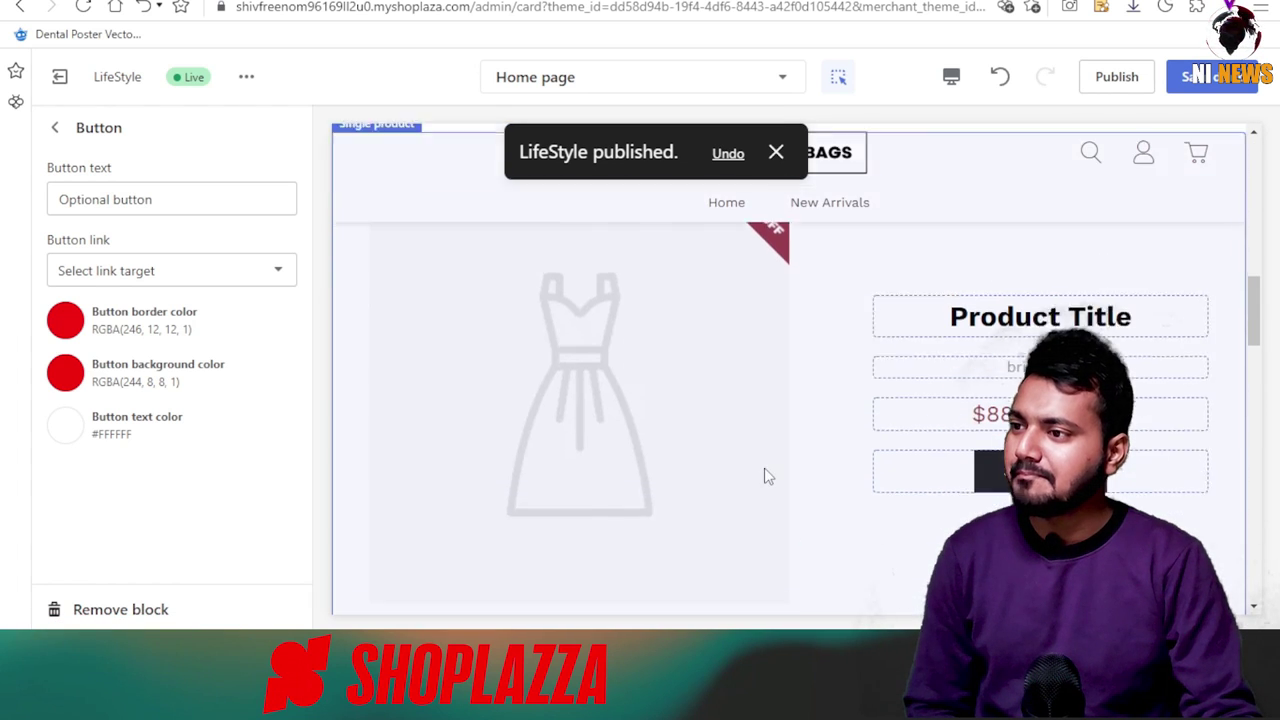
Publish the edited theme and dismiss the confirmation.
{"action": "left_click", "coordinate": [1117, 78]}
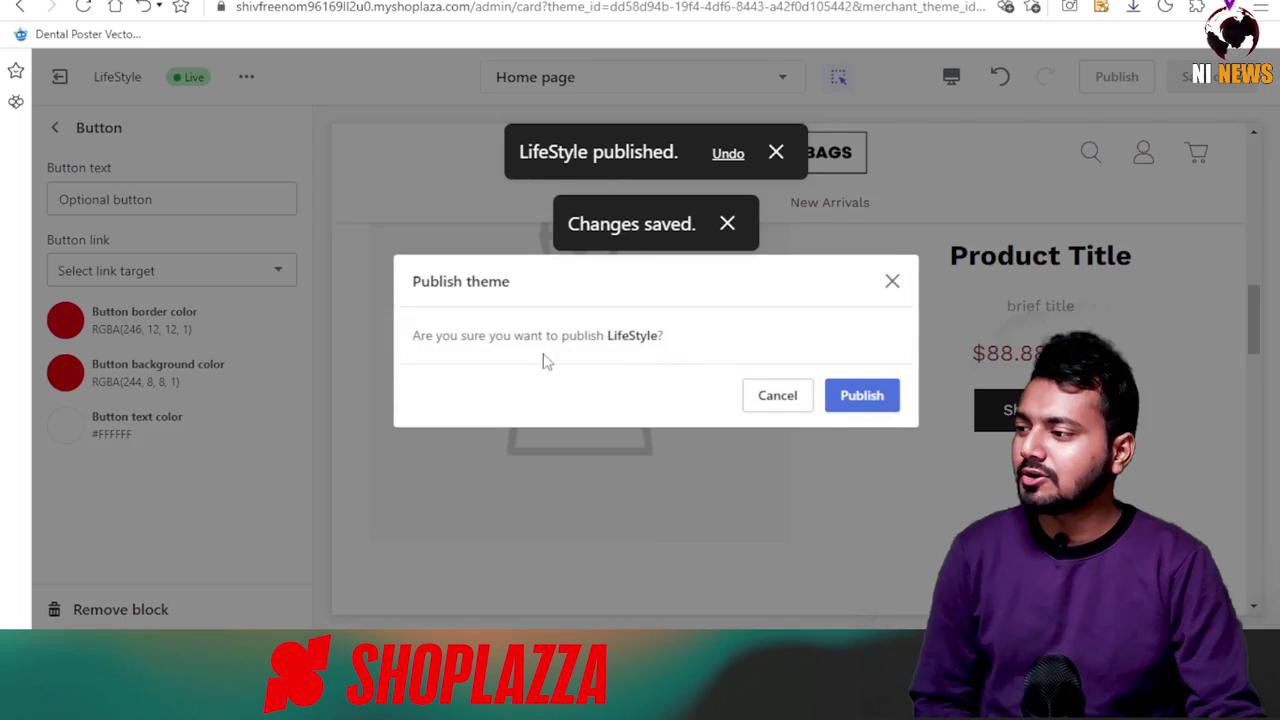
{"action": "left_click", "coordinate": [893, 281]}
{"action": "scroll", "coordinate": [420, 434], "scroll_direction": "up", "scroll_amount": 4}
{"action": "scroll", "coordinate": [614, 520], "scroll_direction": "down", "scroll_amount": 8}
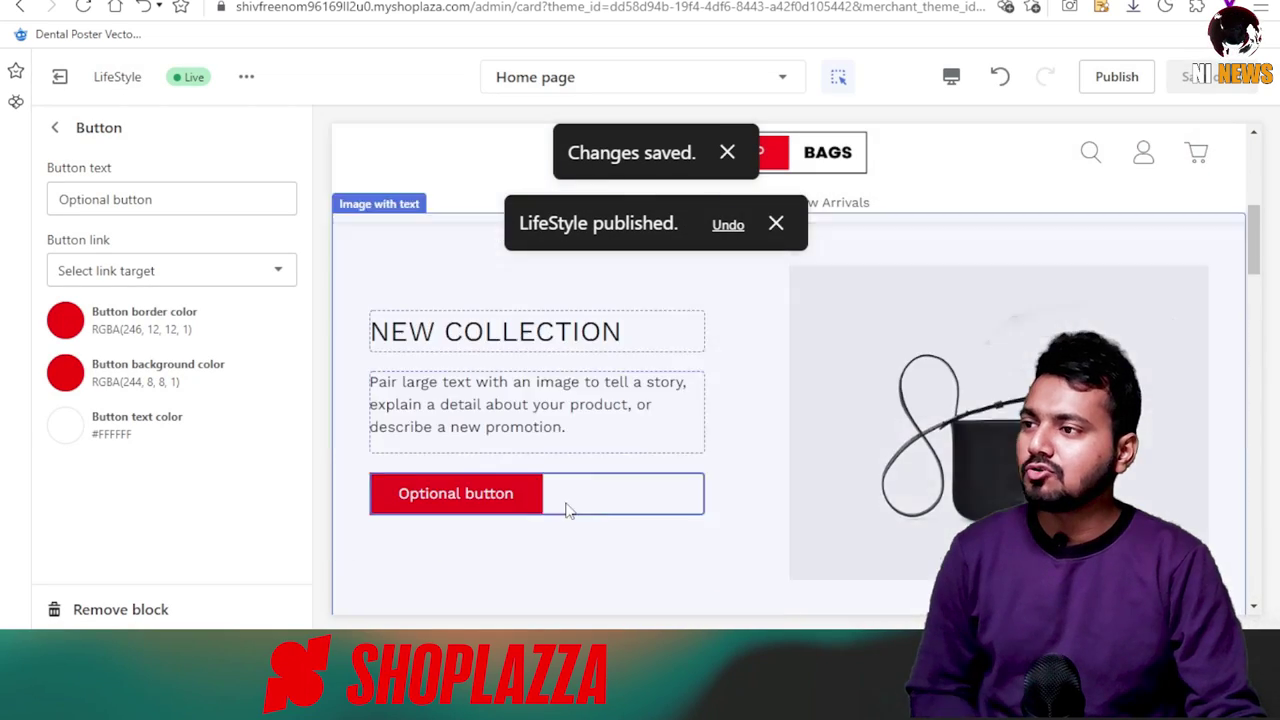
Change the Image with text list section heading to 'BEST SELLER'.
{"action": "left_click", "coordinate": [55, 127]}
{"action": "triple_click", "coordinate": [137, 199]}
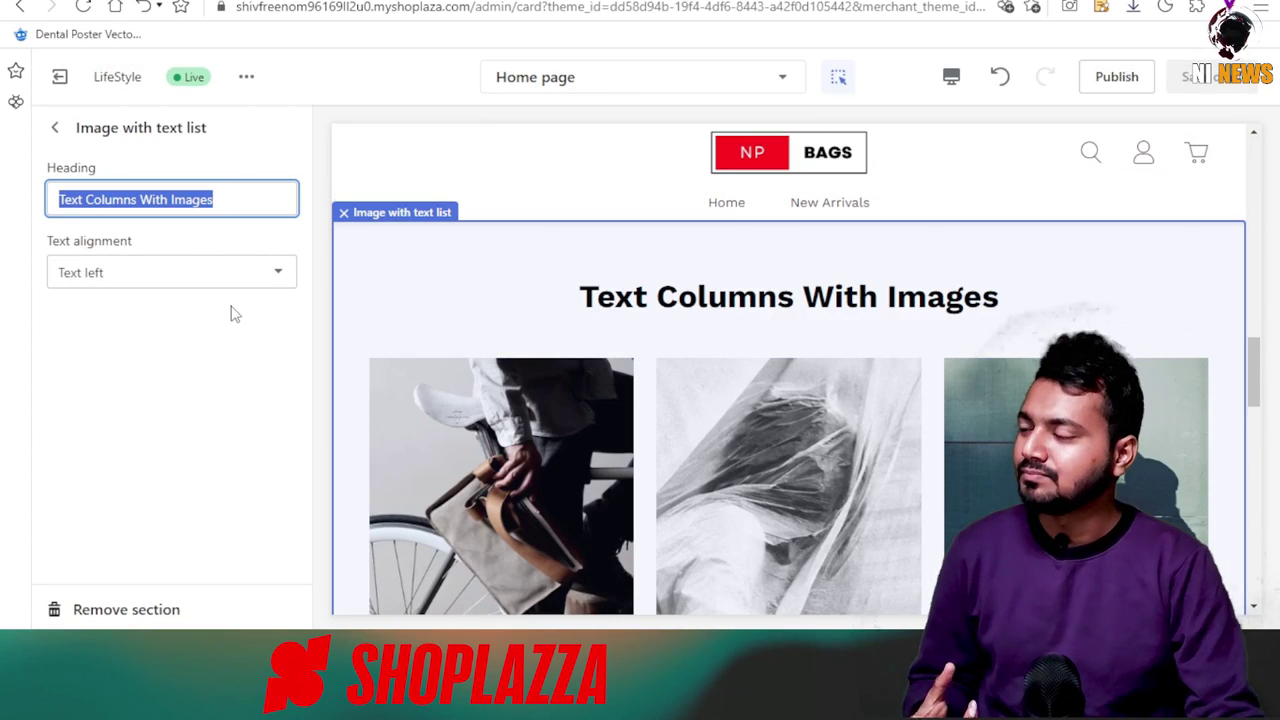
{"action": "type", "text": "BEST SELLER"}
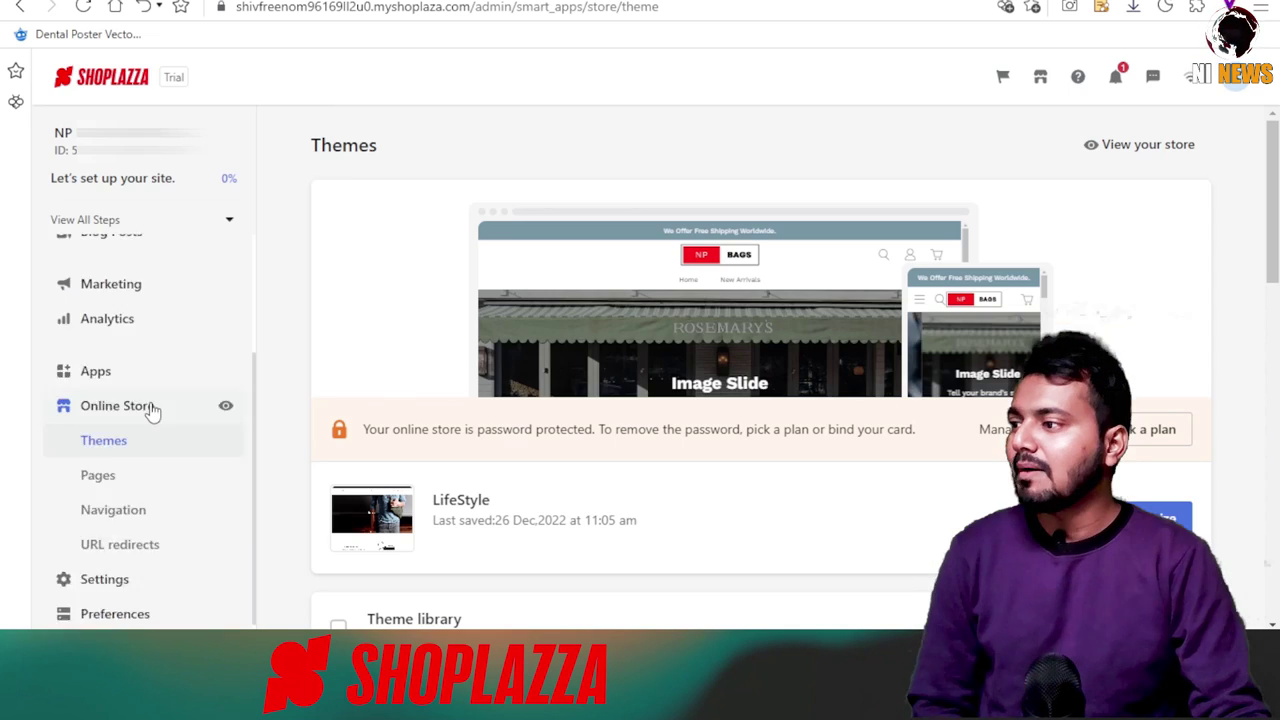
{"action": "scroll", "coordinate": [152, 410], "scroll_direction": "up", "scroll_amount": 2}
Go from the products list to the product Collections page.
{"action": "left_click", "coordinate": [120, 340]}
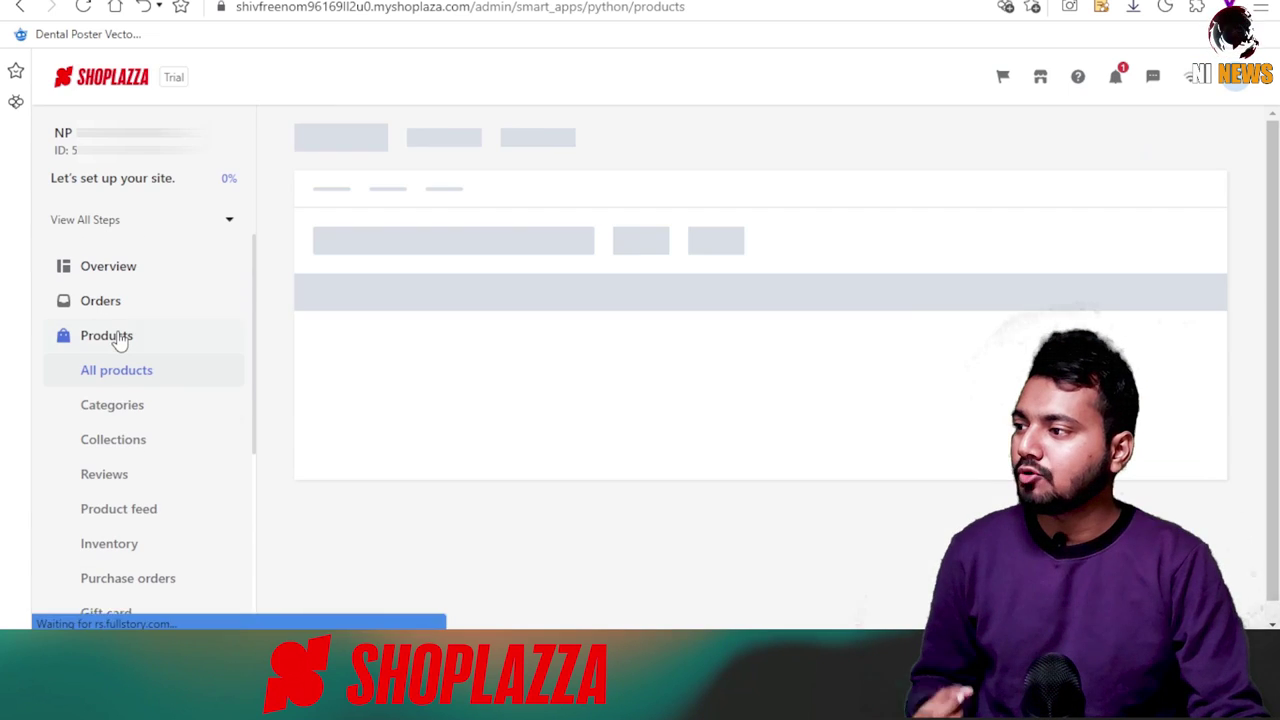
{"action": "scroll", "coordinate": [229, 474], "scroll_direction": "down", "scroll_amount": 1}
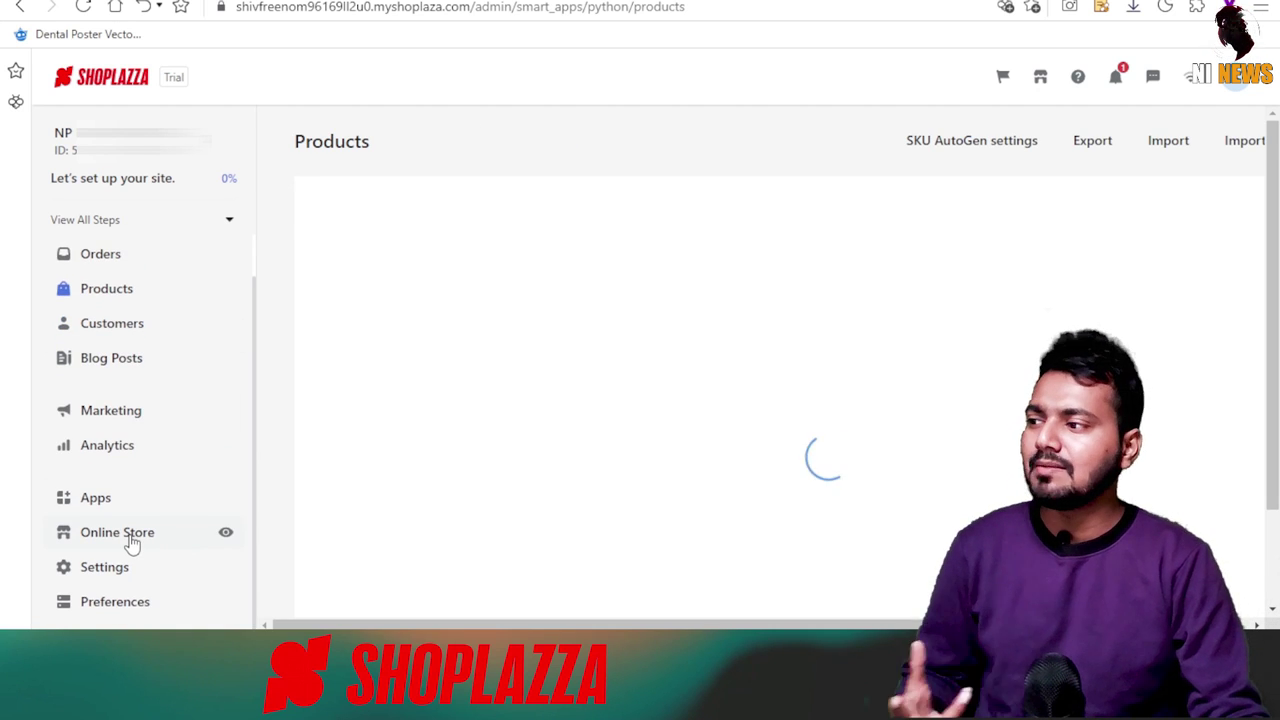
{"action": "left_click", "coordinate": [117, 532]}
{"action": "scroll", "coordinate": [617, 526], "scroll_direction": "down", "scroll_amount": 3}
{"action": "scroll", "coordinate": [94, 371], "scroll_direction": "up", "scroll_amount": 1}
{"action": "left_click", "coordinate": [106, 334]}
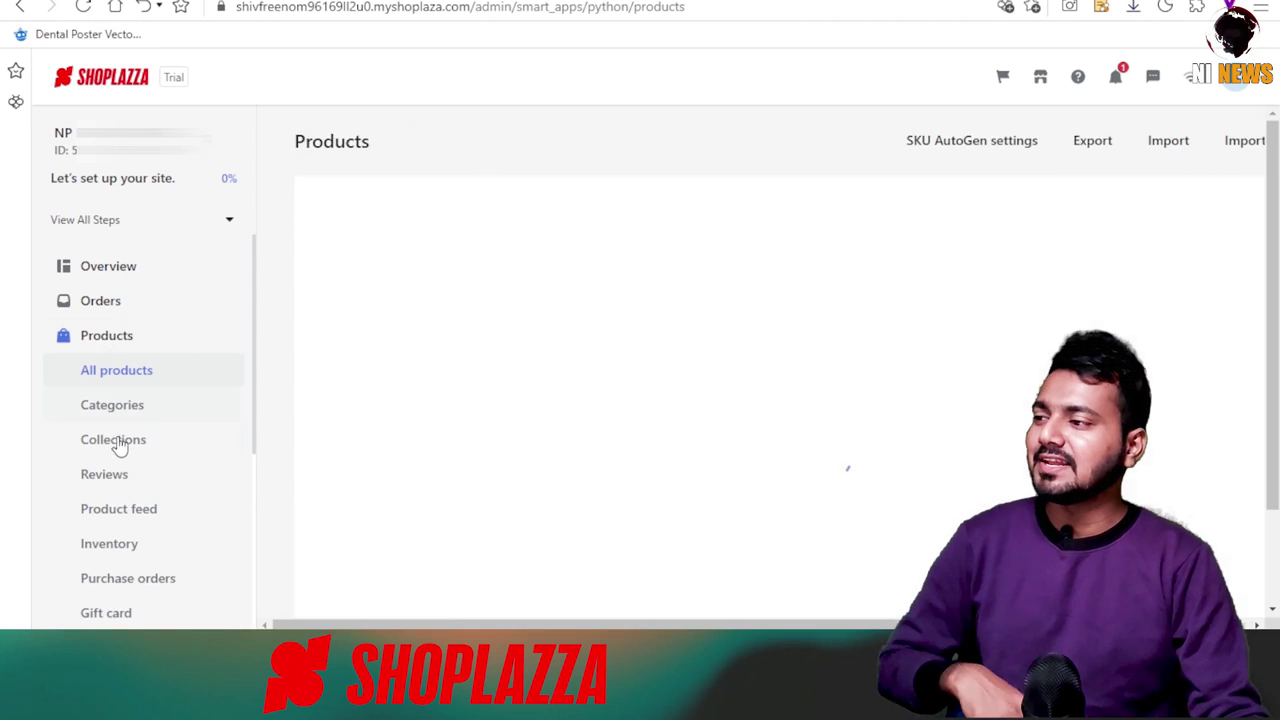
{"action": "left_click", "coordinate": [113, 439]}
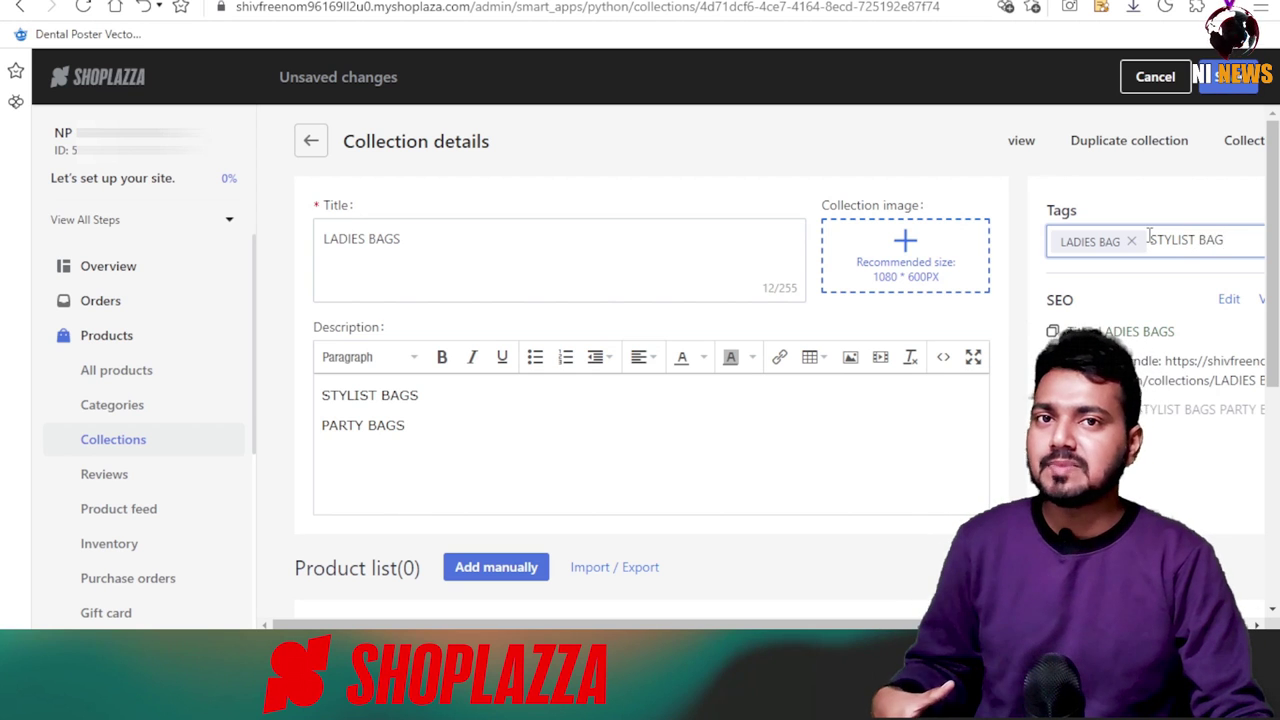
Add STYLIST BAG and GIRL BAG entries and upload a bag photo as the collection image.
{"action": "key", "text": "Return"}
{"action": "type", "text": "GIRL BAG"}
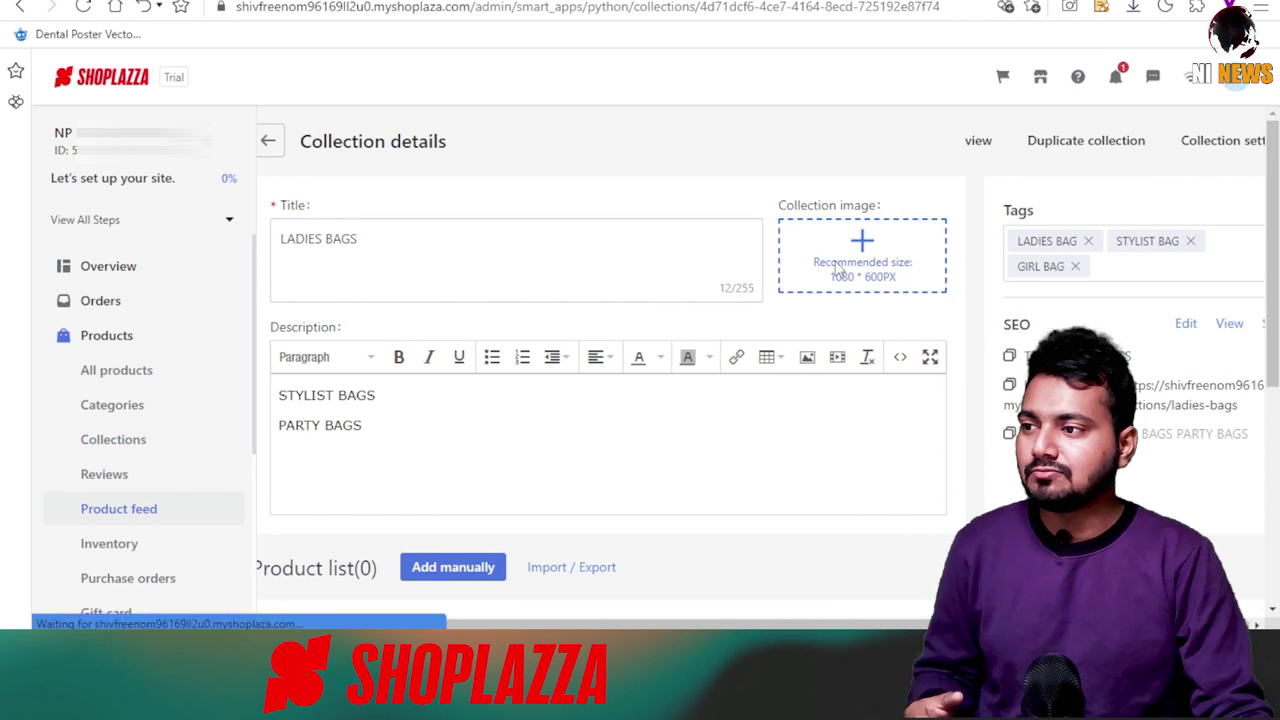
{"action": "left_click", "coordinate": [838, 268]}
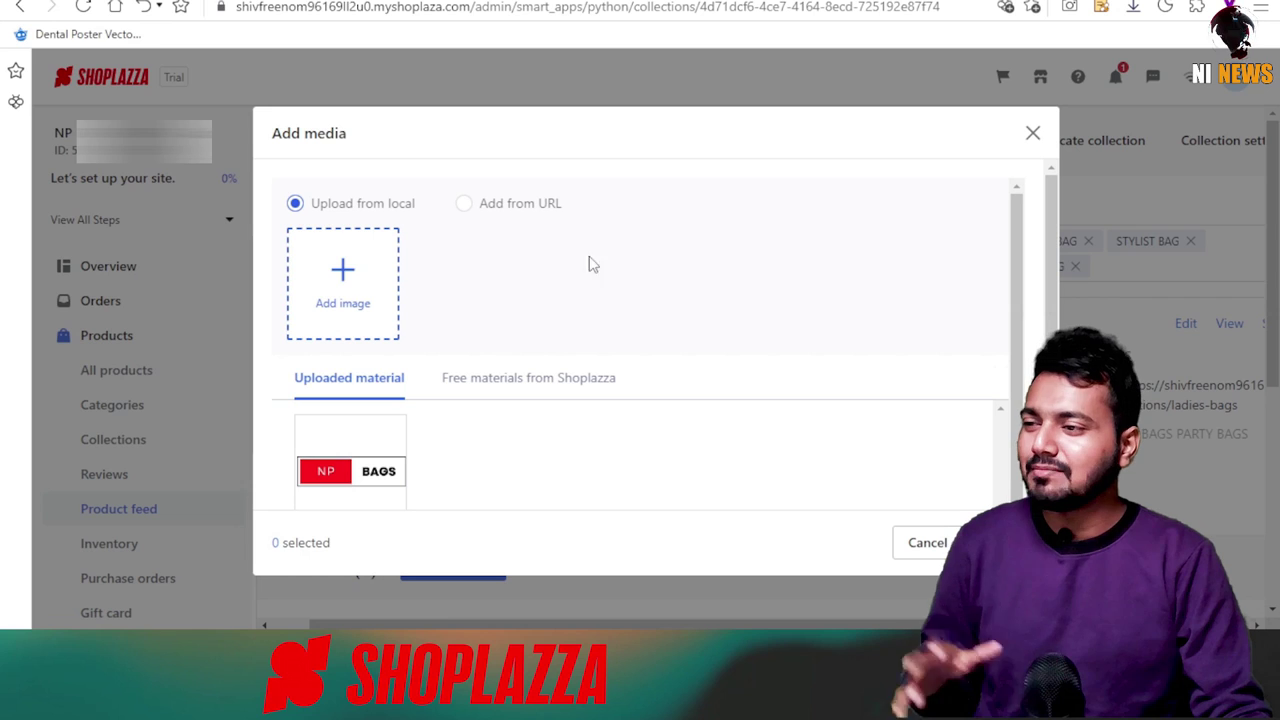
{"action": "left_click", "coordinate": [343, 270]}
{"action": "left_click_drag", "start_coordinate": [160, 110], "coordinate": [335, 143]}
{"action": "left_click", "coordinate": [462, 380]}
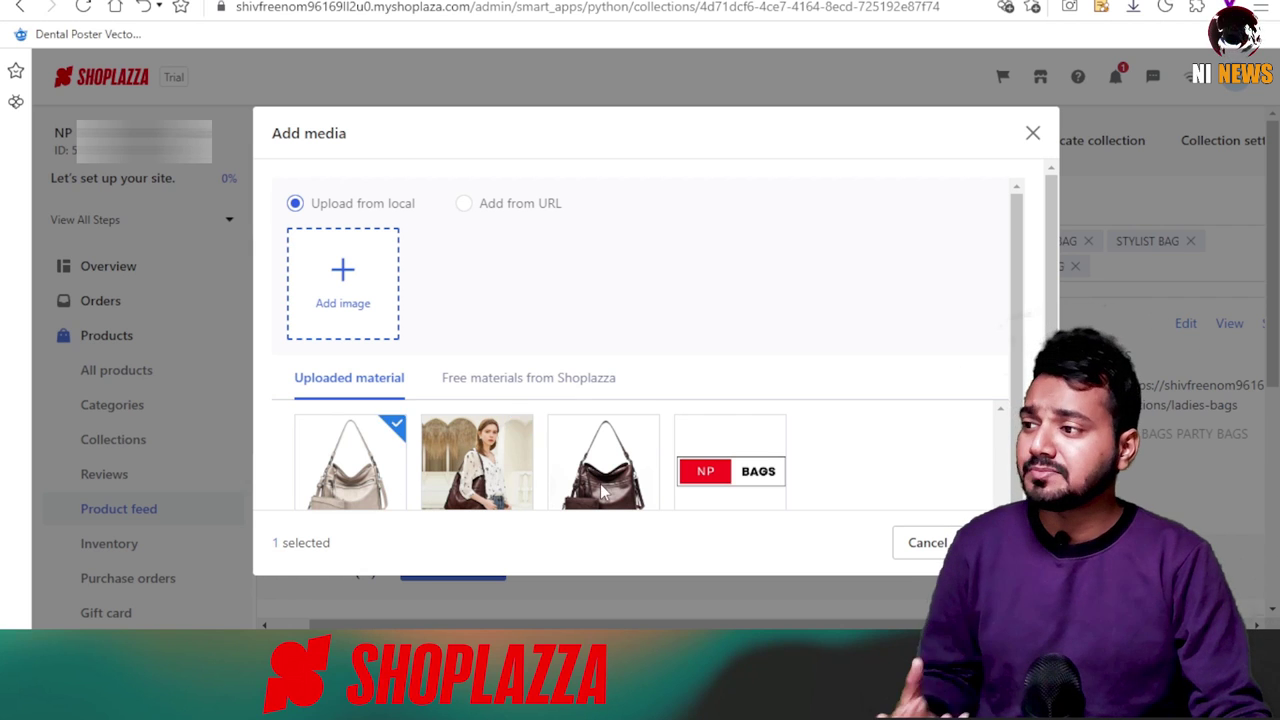
{"action": "left_click", "coordinate": [995, 542]}
Save the LADIES BAGS XYZ collection and return to the Collections list.
{"action": "scroll", "coordinate": [683, 294], "scroll_direction": "down", "scroll_amount": 3}
{"action": "scroll", "coordinate": [660, 503], "scroll_direction": "up", "scroll_amount": 3}
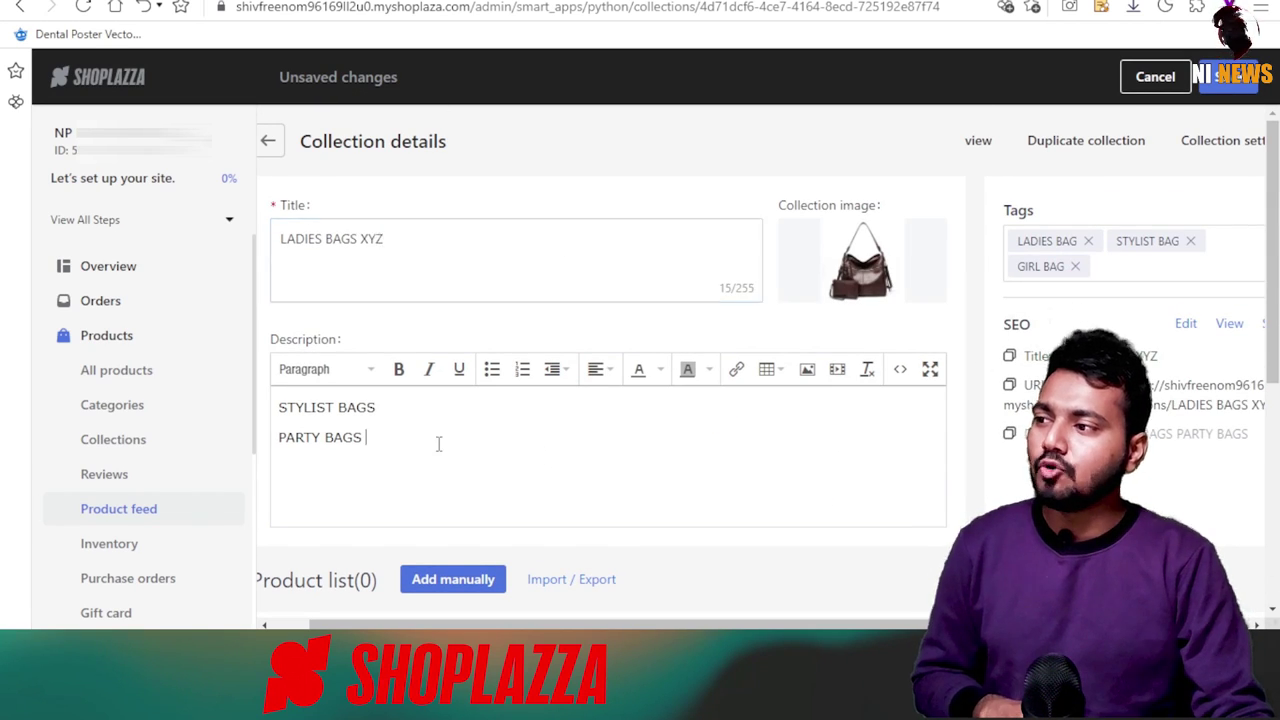
{"action": "left_click", "coordinate": [1228, 77]}
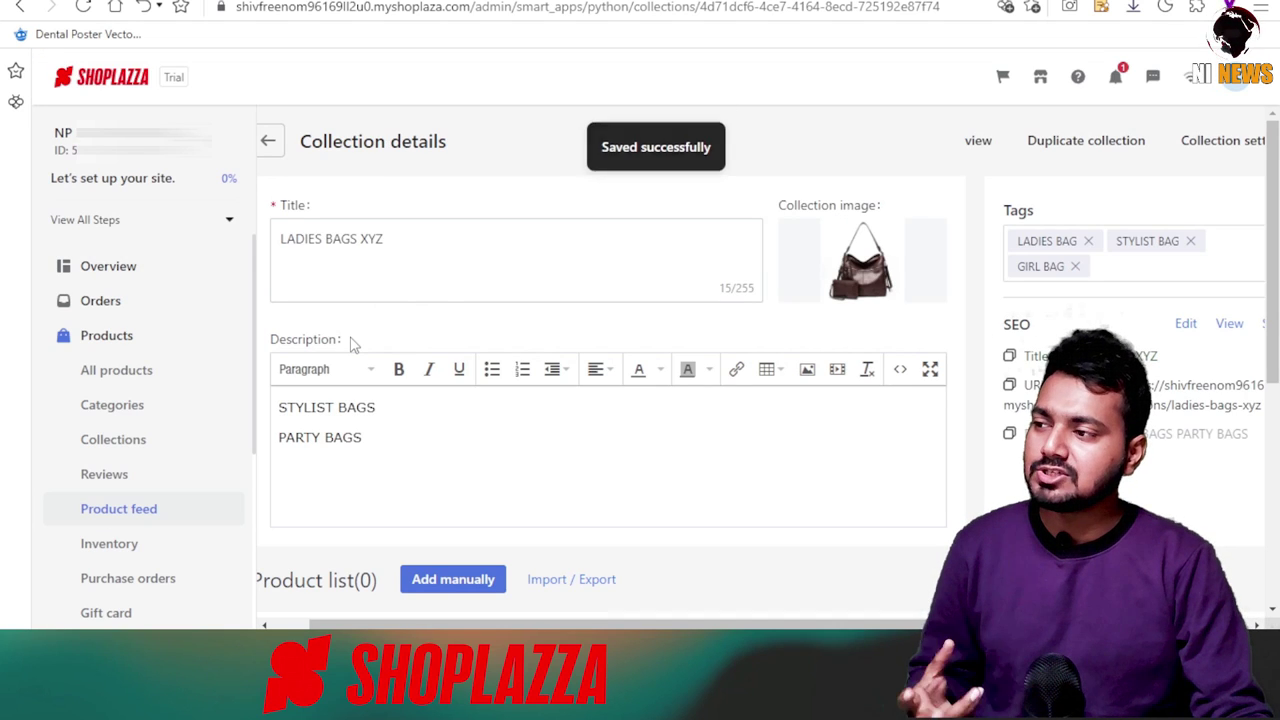
{"action": "left_click", "coordinate": [124, 445]}
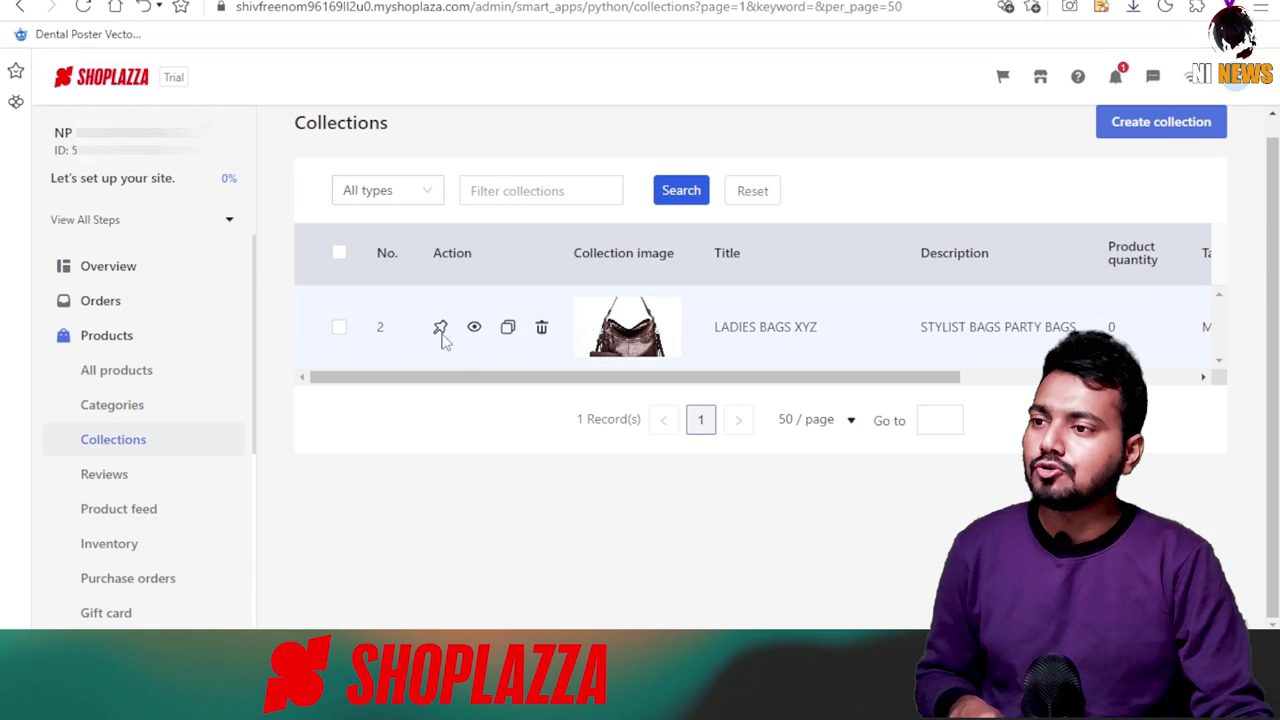
Start a new collection titled PARTY BAGS.
{"action": "left_click", "coordinate": [1172, 121]}
{"action": "left_click", "coordinate": [449, 223]}
{"action": "type", "text": "PARTY BAGS"}
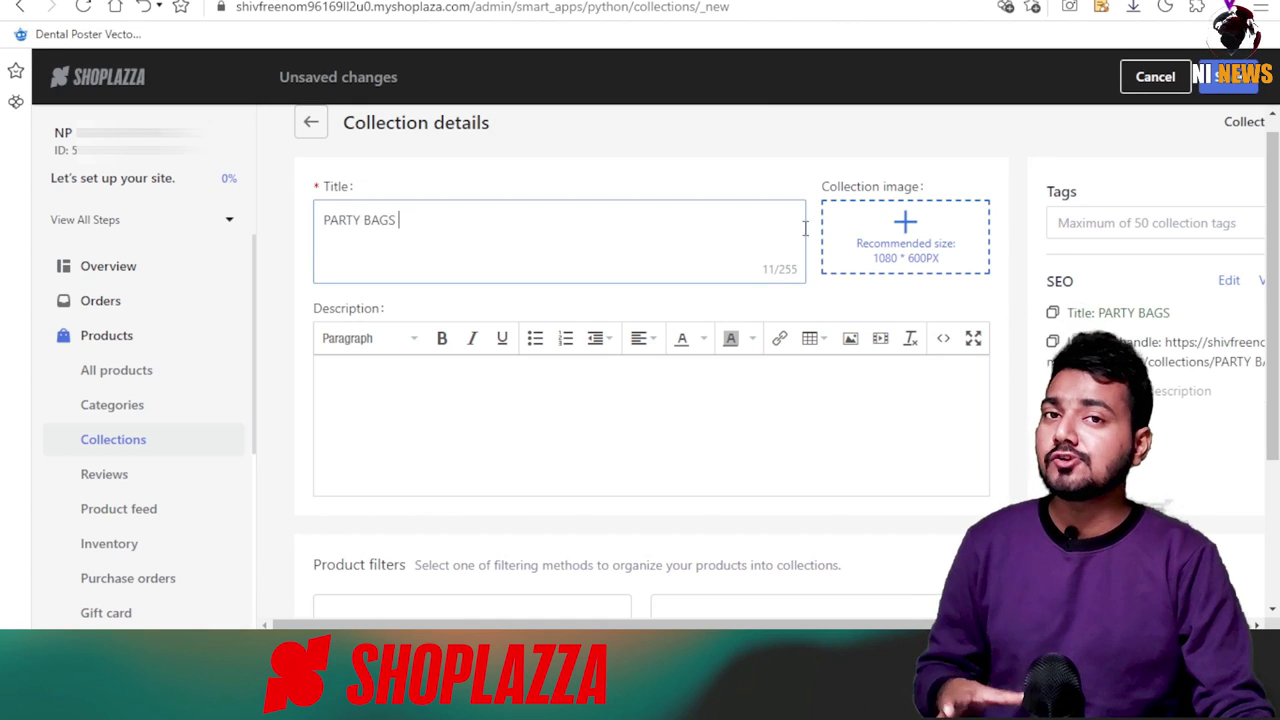
Upload several bag images and use the black JIN YIDE bag as the collection image.
{"action": "left_click", "coordinate": [905, 236]}
{"action": "left_click", "coordinate": [340, 277]}
{"action": "left_click", "coordinate": [450, 120]}
{"action": "left_click", "coordinate": [565, 120], "text": "ctrl"}
{"action": "left_click", "coordinate": [448, 232], "text": "ctrl"}
{"action": "left_click", "coordinate": [218, 232], "text": "ctrl"}
{"action": "left_click", "coordinate": [475, 377]}
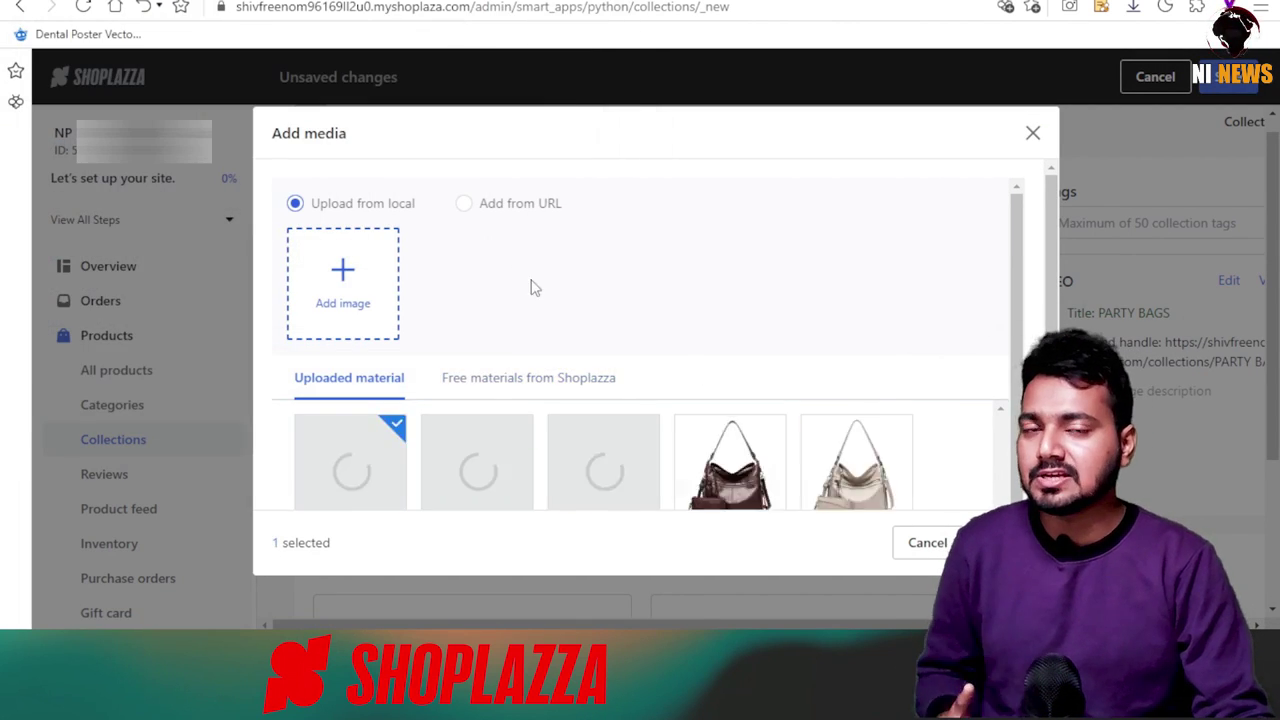
{"action": "double_click", "coordinate": [716, 455]}
{"action": "scroll", "coordinate": [437, 339], "scroll_direction": "down", "scroll_amount": 1}
Write the description 'PARTY BAGS' followed by the pasted PU leather product details.
{"action": "left_click", "coordinate": [437, 339]}
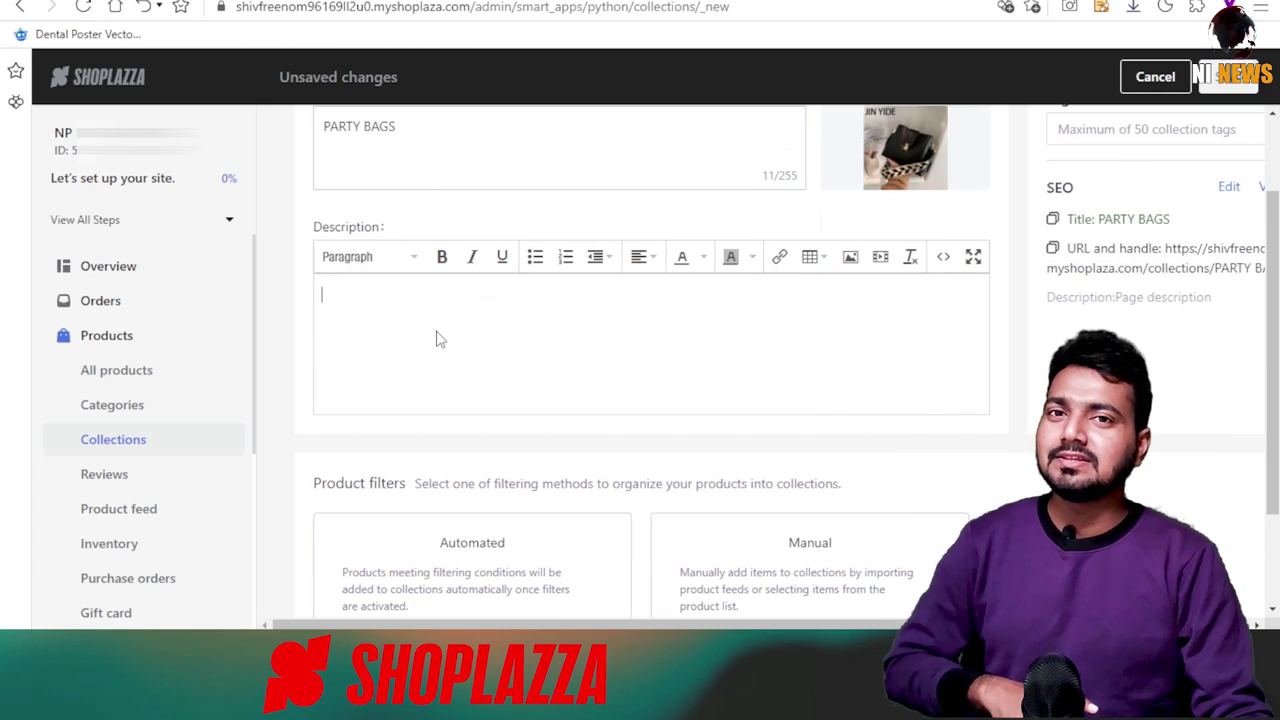
{"action": "type", "text": "PARTY BAGS"}
{"action": "key", "text": "Return"}
{"action": "right_click", "coordinate": [360, 327]}
{"action": "left_click", "coordinate": [412, 134]}
{"action": "scroll", "coordinate": [529, 371], "scroll_direction": "down", "scroll_amount": 3}
{"action": "scroll", "coordinate": [792, 234], "scroll_direction": "up", "scroll_amount": 5}
{"action": "scroll", "coordinate": [792, 234], "scroll_direction": "down", "scroll_amount": 3}
{"action": "scroll", "coordinate": [1074, 200], "scroll_direction": "up", "scroll_amount": 3}
Check the SEO settings and save the PARTY BAGS collection.
{"action": "left_click", "coordinate": [1228, 299]}
{"action": "left_click", "coordinate": [1249, 151]}
{"action": "left_click", "coordinate": [1232, 76]}
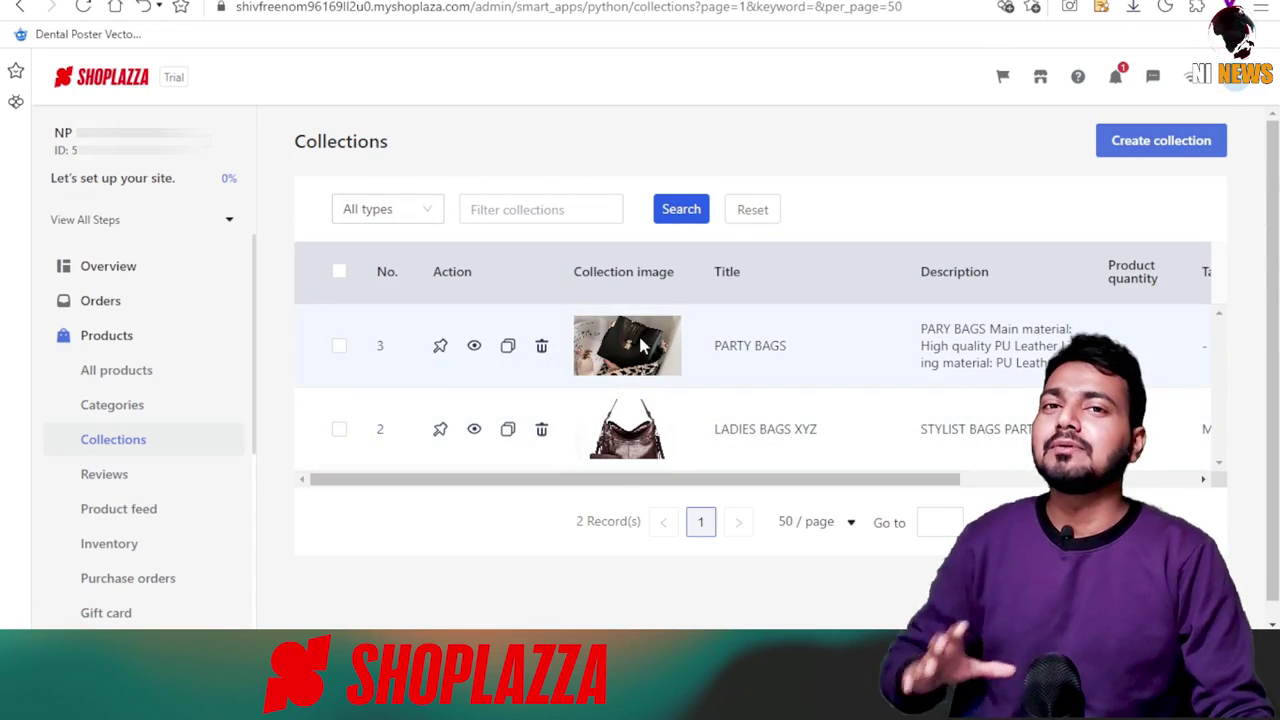
Create a new product and paste 'Winter Women Handbags Female' as its title.
{"action": "left_click", "coordinate": [127, 345]}
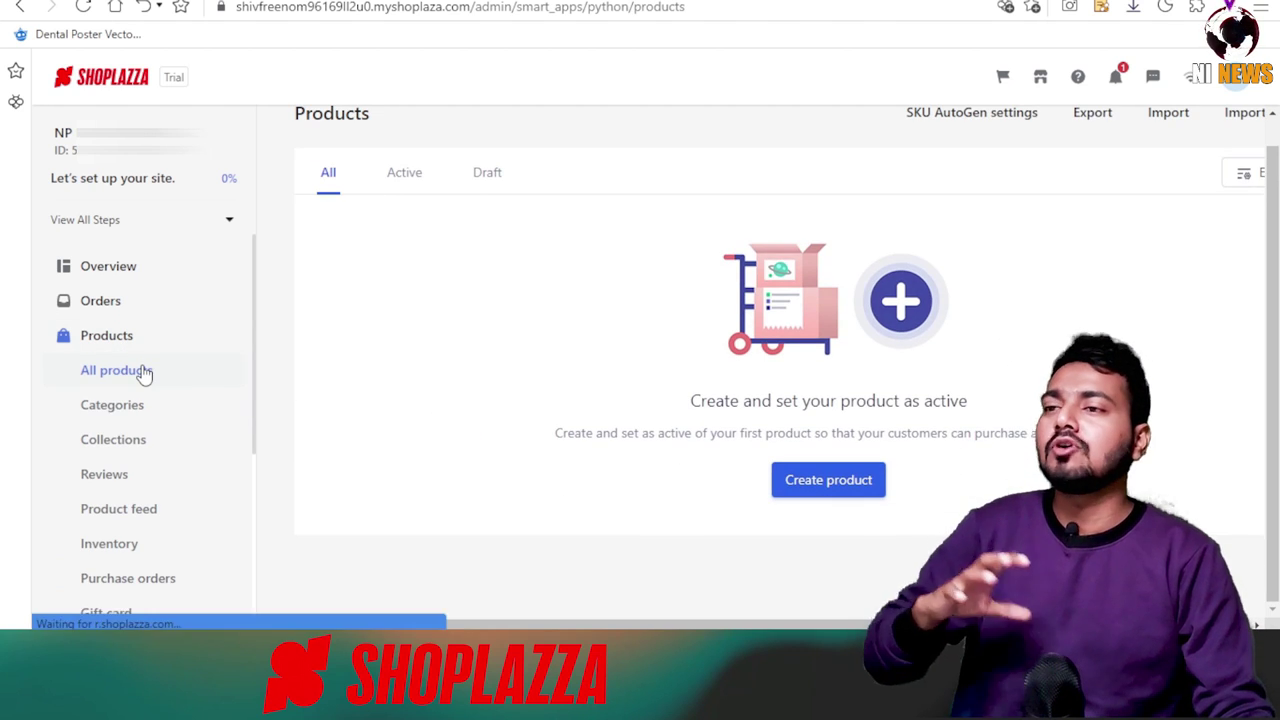
{"action": "scroll", "coordinate": [400, 251], "scroll_direction": "up", "scroll_amount": 1}
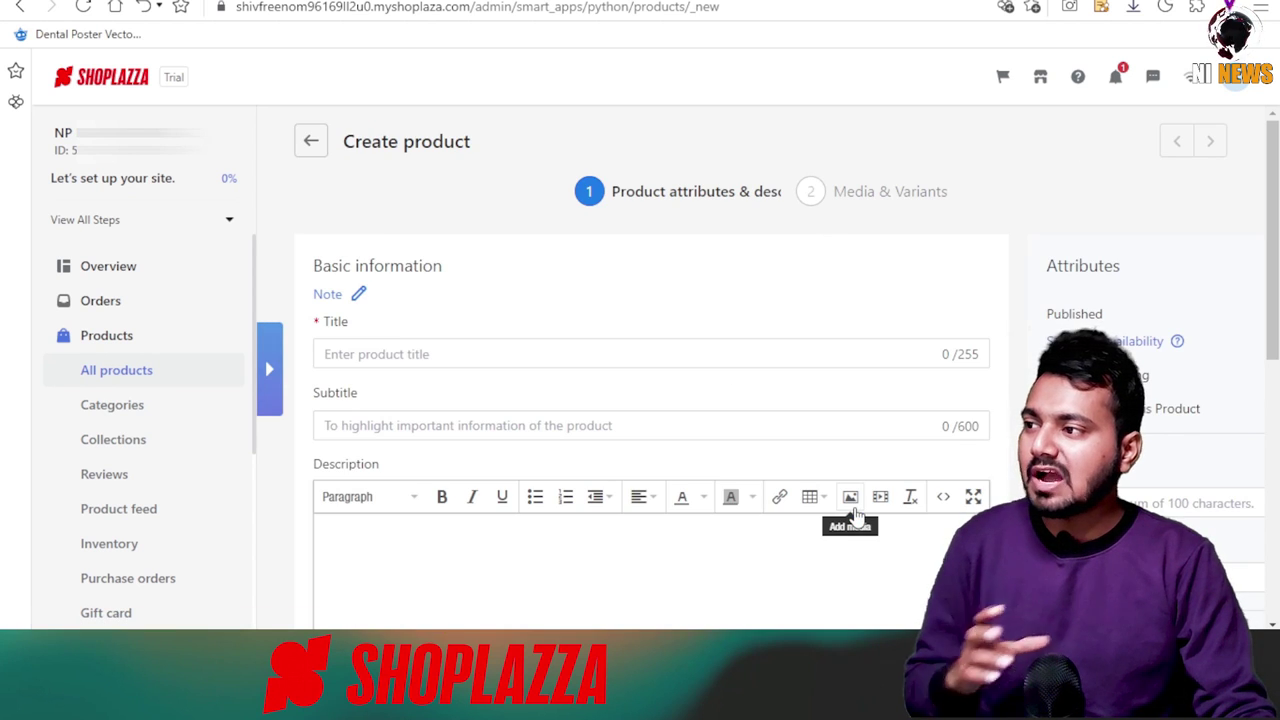
{"action": "left_click", "coordinate": [418, 354]}
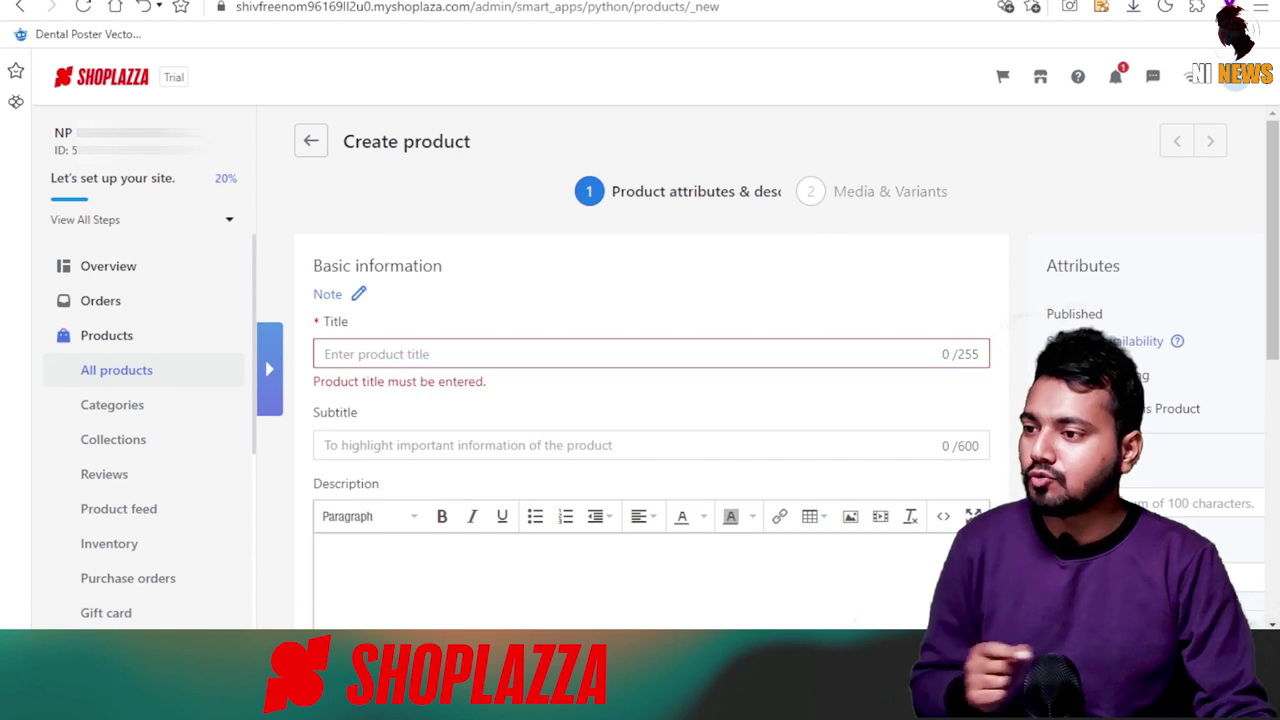
{"action": "right_click", "coordinate": [355, 350]}
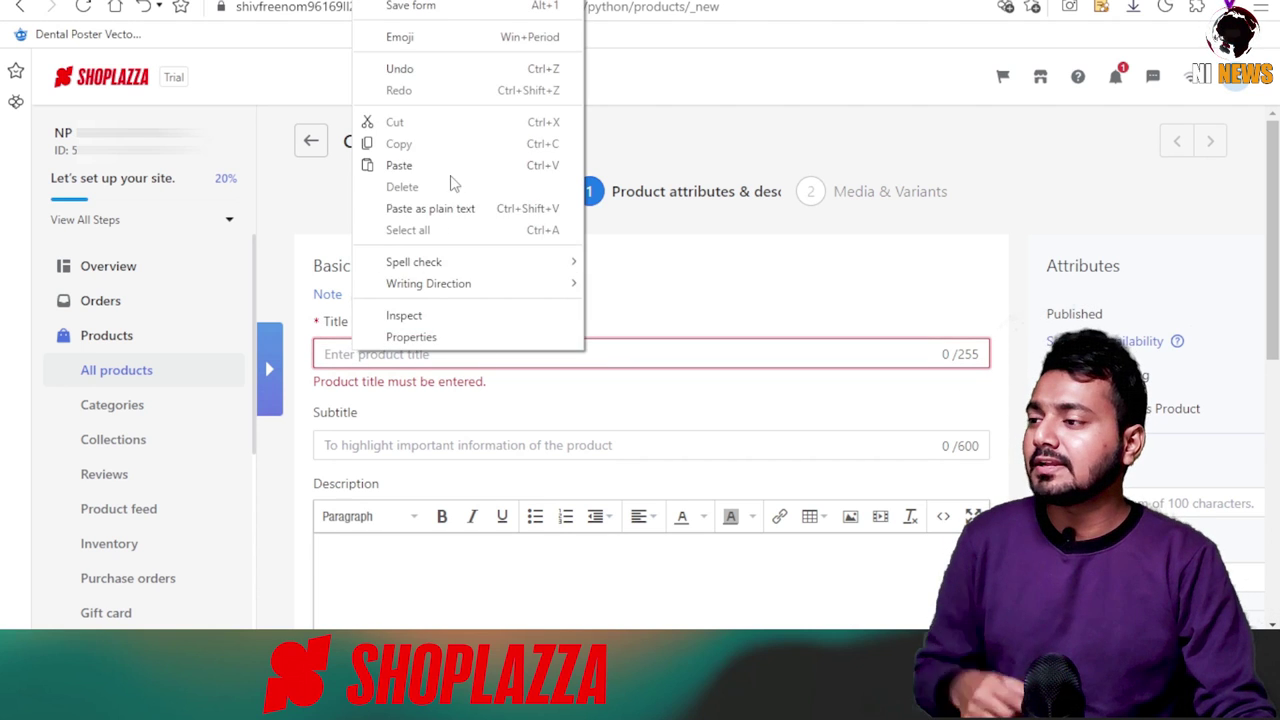
{"action": "left_click", "coordinate": [452, 168]}
Add the product subtitle and paste the PU leather materials and size details as description.
{"action": "left_click", "coordinate": [366, 424]}
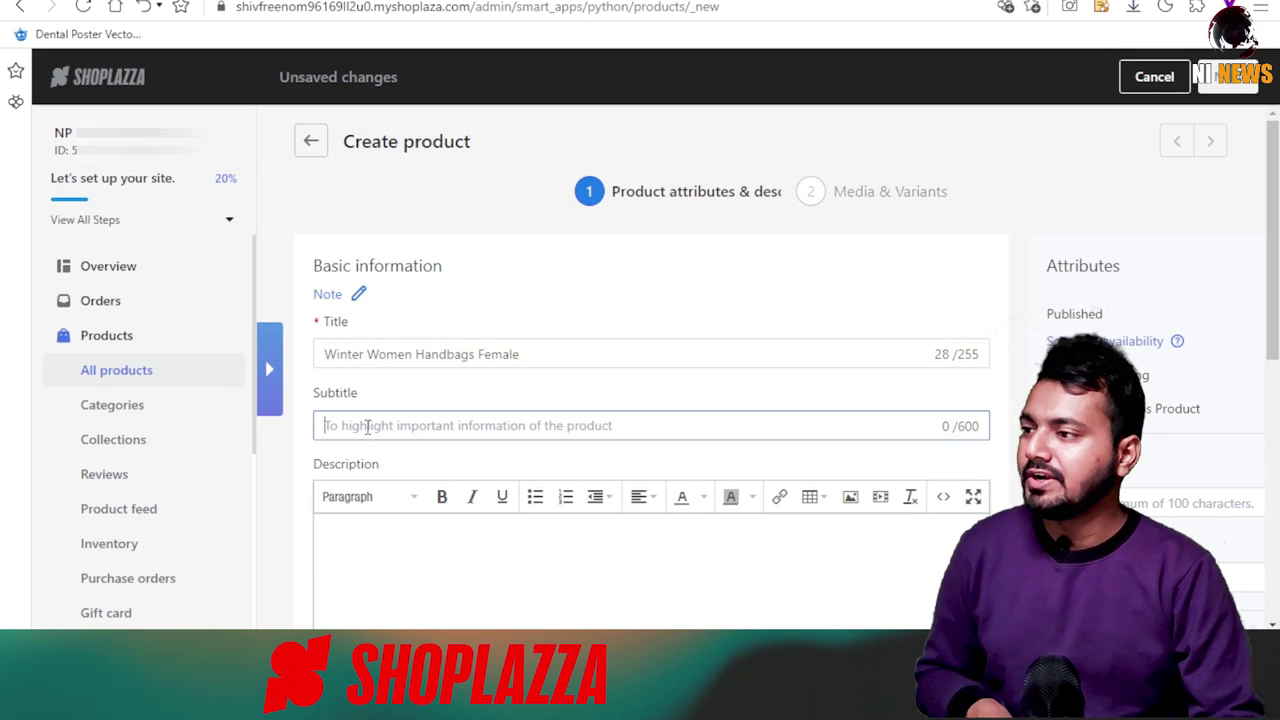
{"action": "left_click", "coordinate": [861, 622]}
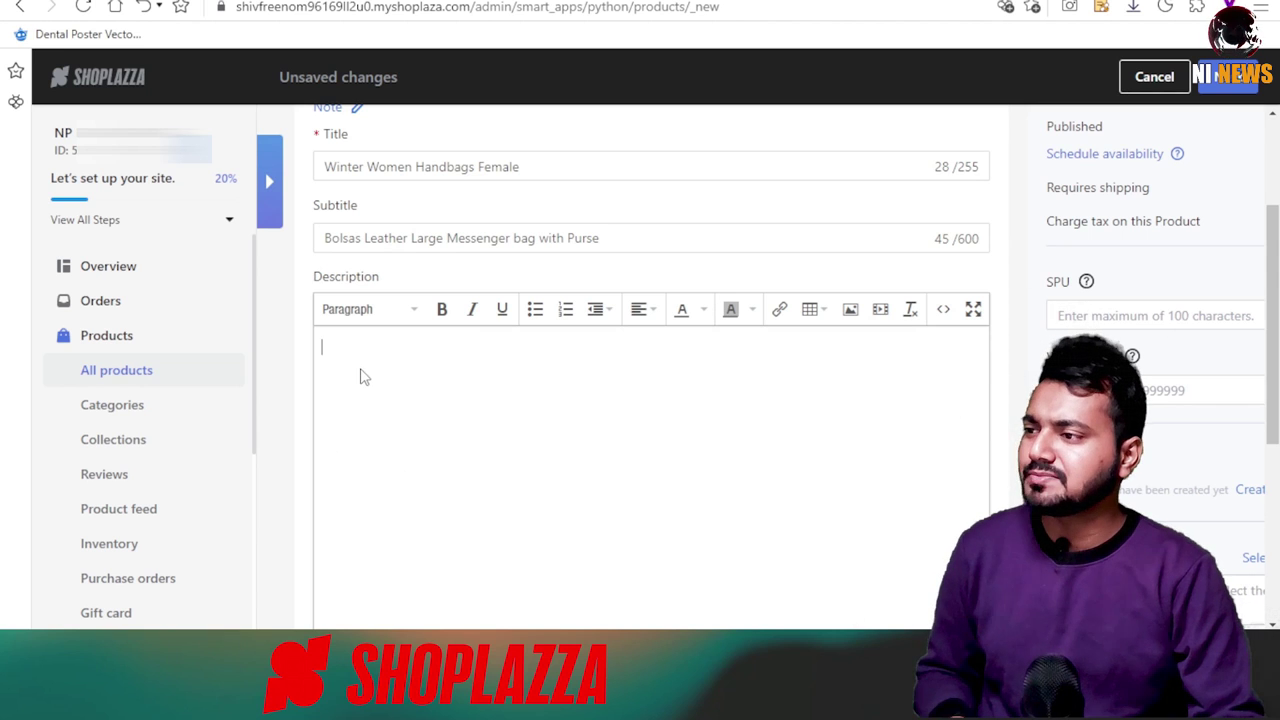
{"action": "right_click", "coordinate": [363, 376]}
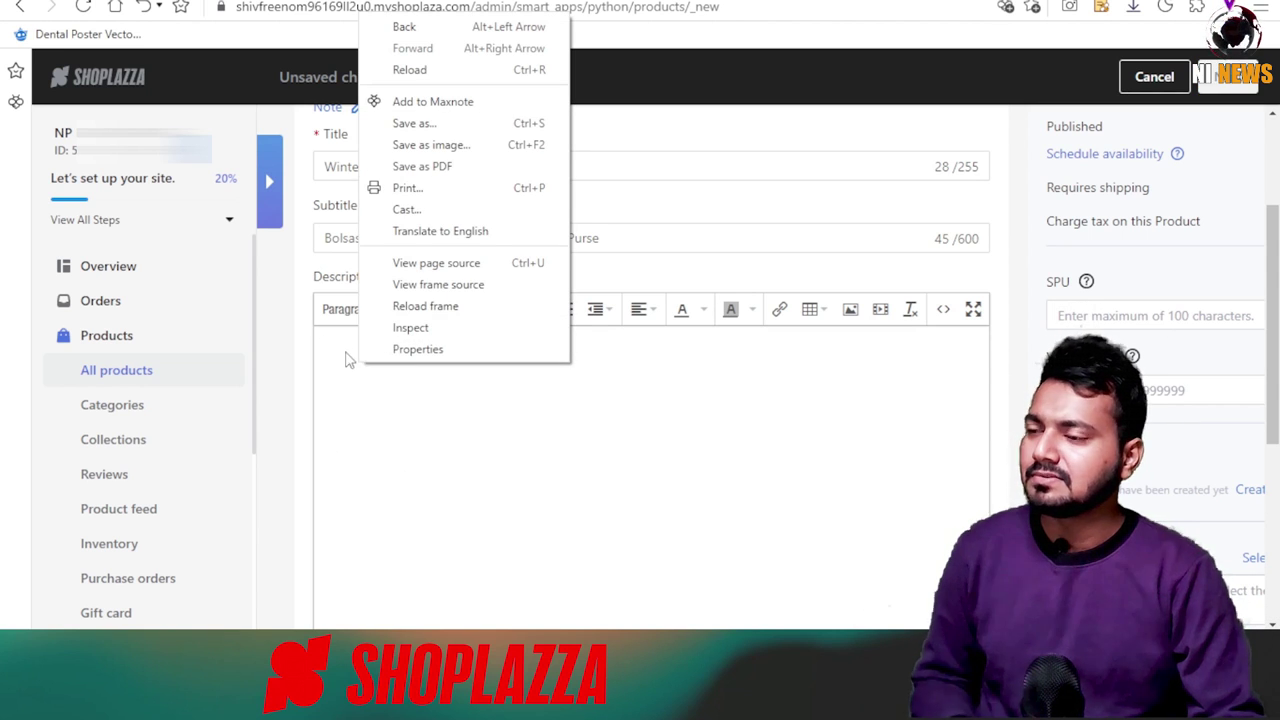
{"action": "right_click", "coordinate": [351, 354]}
{"action": "left_click", "coordinate": [420, 166]}
{"action": "scroll", "coordinate": [550, 480], "scroll_direction": "down", "scroll_amount": 3}
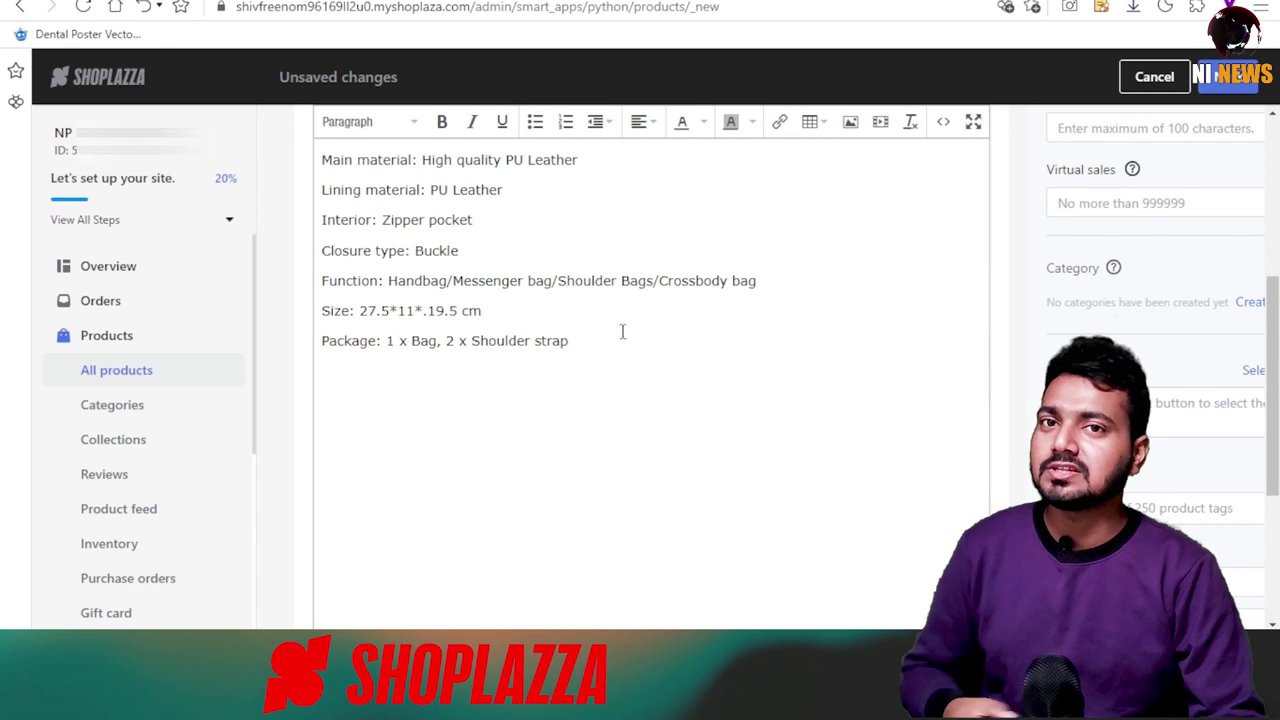
{"action": "scroll", "coordinate": [1112, 286], "scroll_direction": "up", "scroll_amount": 3}
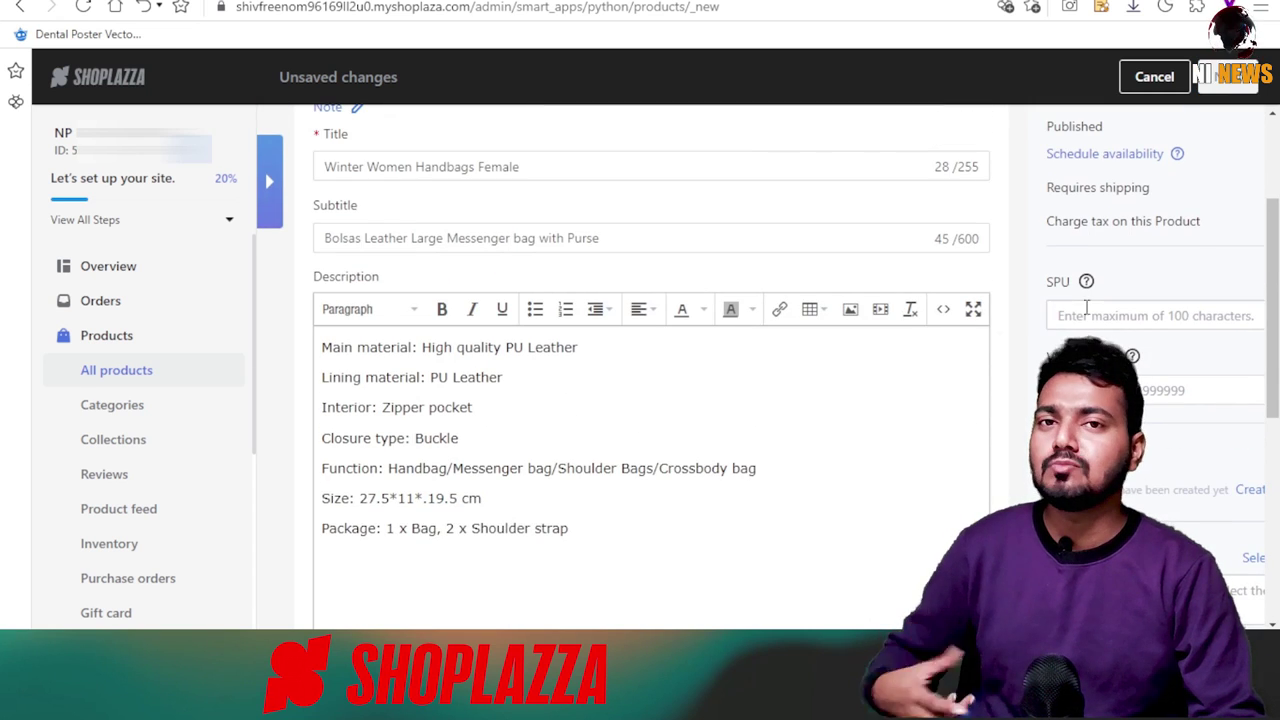
Assign the product to the LADIES BAGS XYZ collection instead of PARTY BAGS.
{"action": "left_click", "coordinate": [1088, 312]}
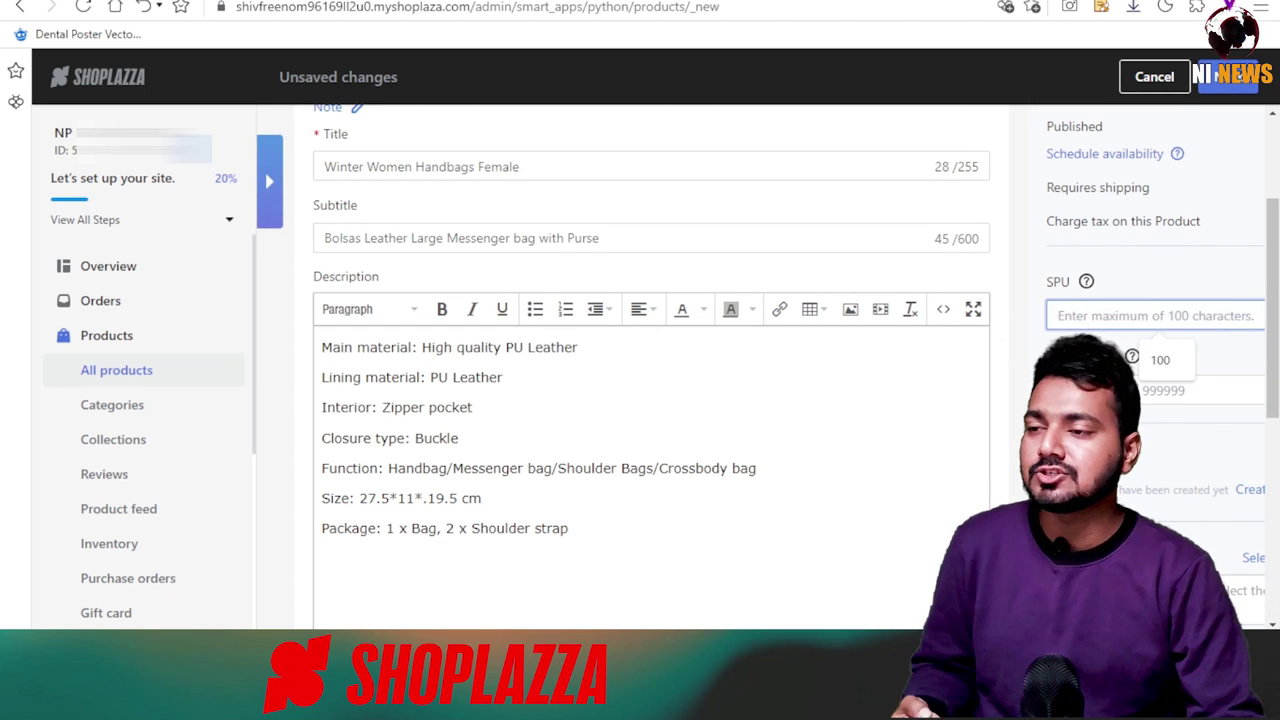
{"action": "scroll", "coordinate": [1150, 210], "scroll_direction": "down", "scroll_amount": 1}
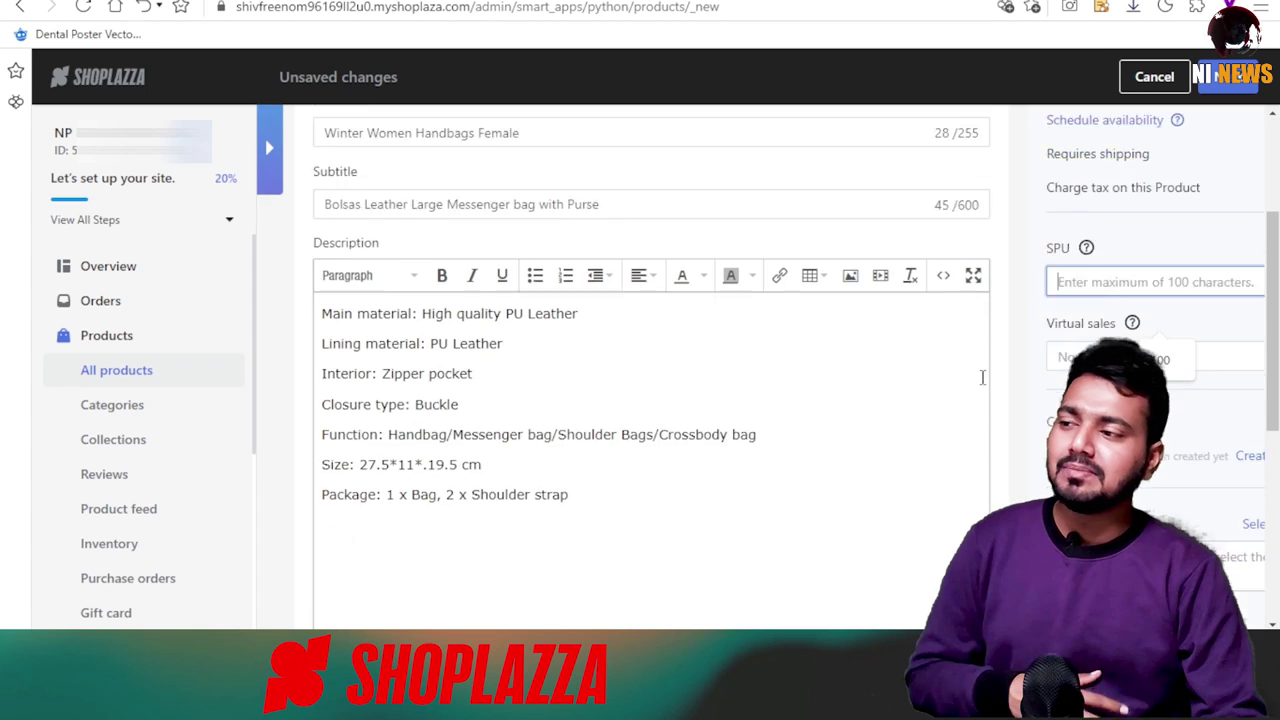
{"action": "scroll", "coordinate": [1150, 210], "scroll_direction": "down", "scroll_amount": 1}
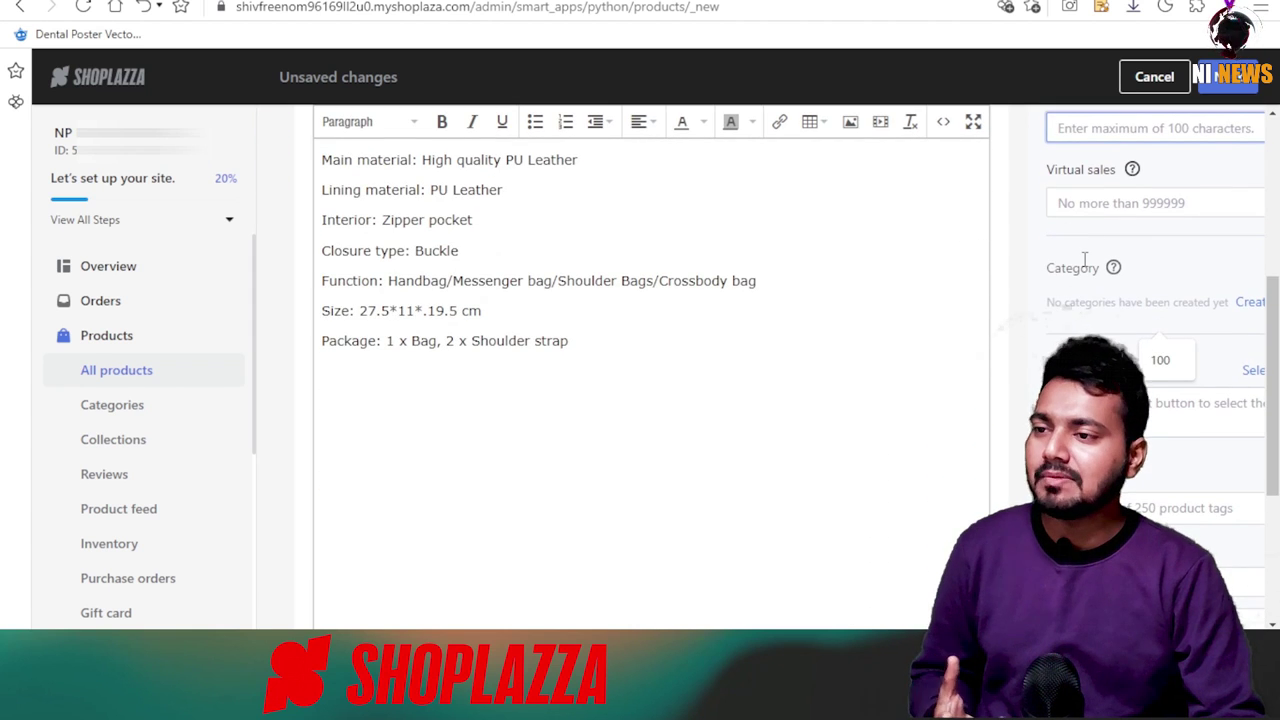
{"action": "scroll", "coordinate": [1084, 258], "scroll_direction": "down", "scroll_amount": 1}
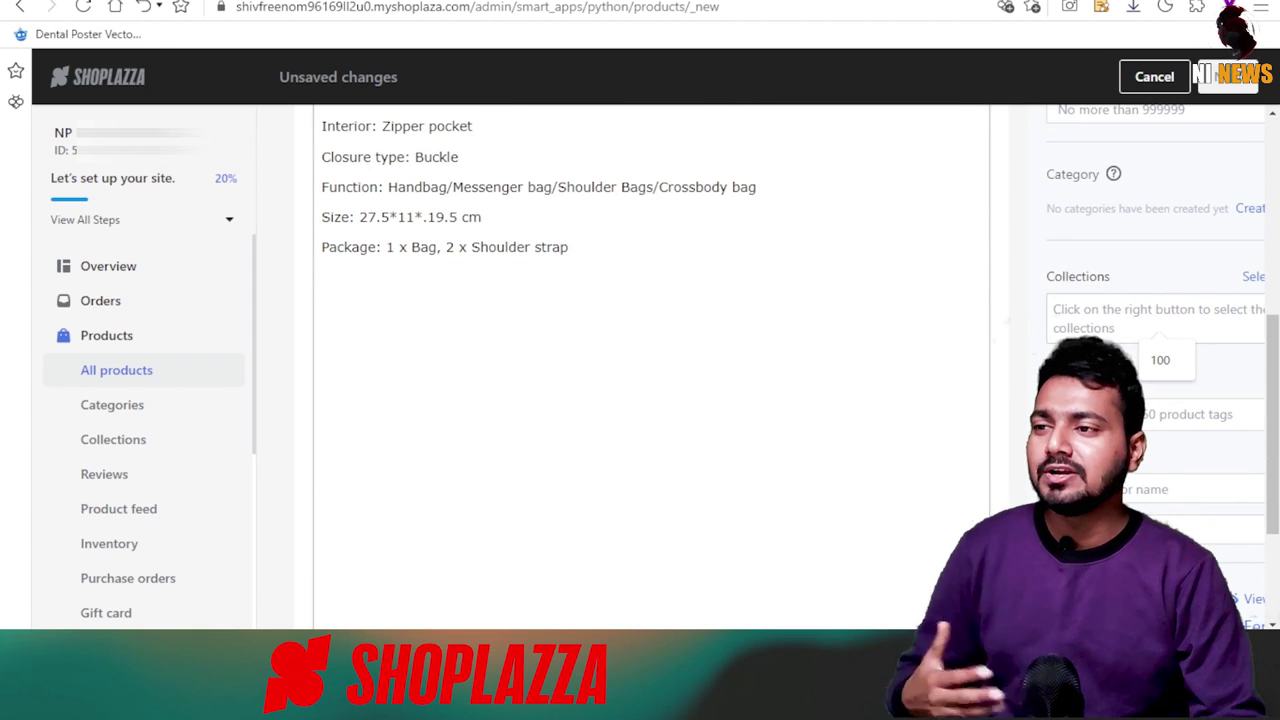
{"action": "scroll", "coordinate": [1238, 170], "scroll_direction": "down", "scroll_amount": 1}
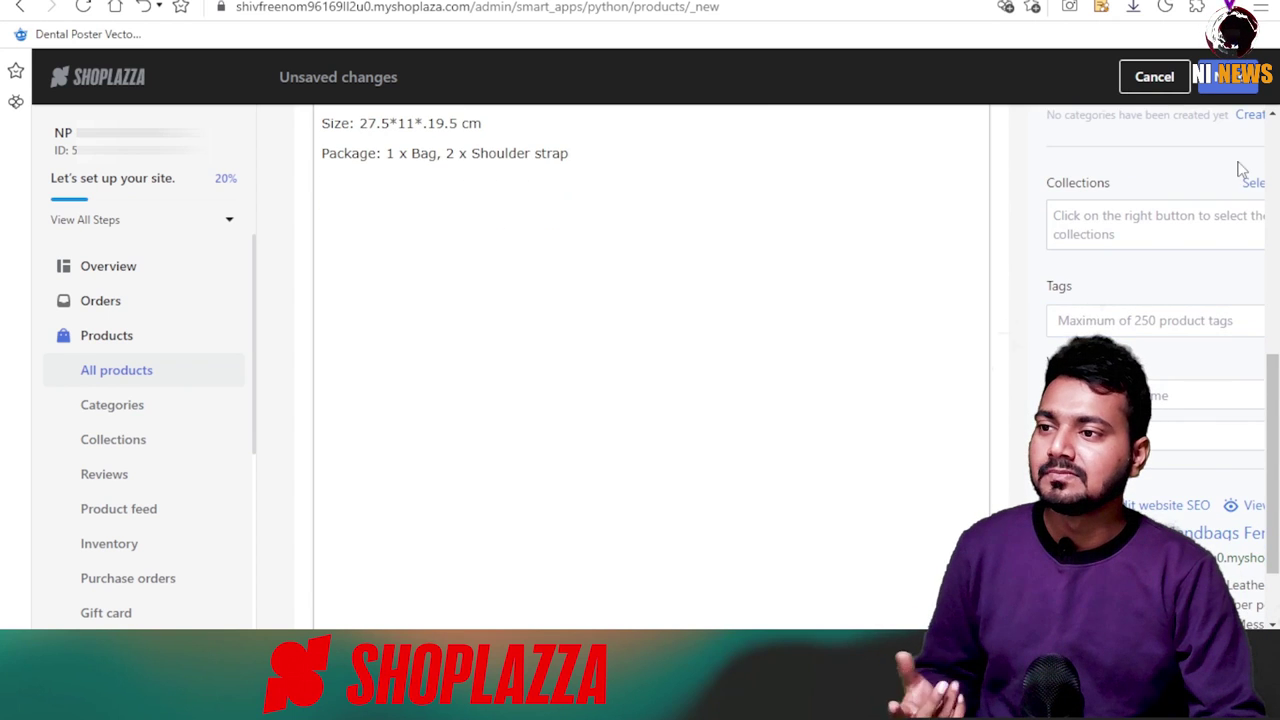
{"action": "left_click", "coordinate": [1256, 184]}
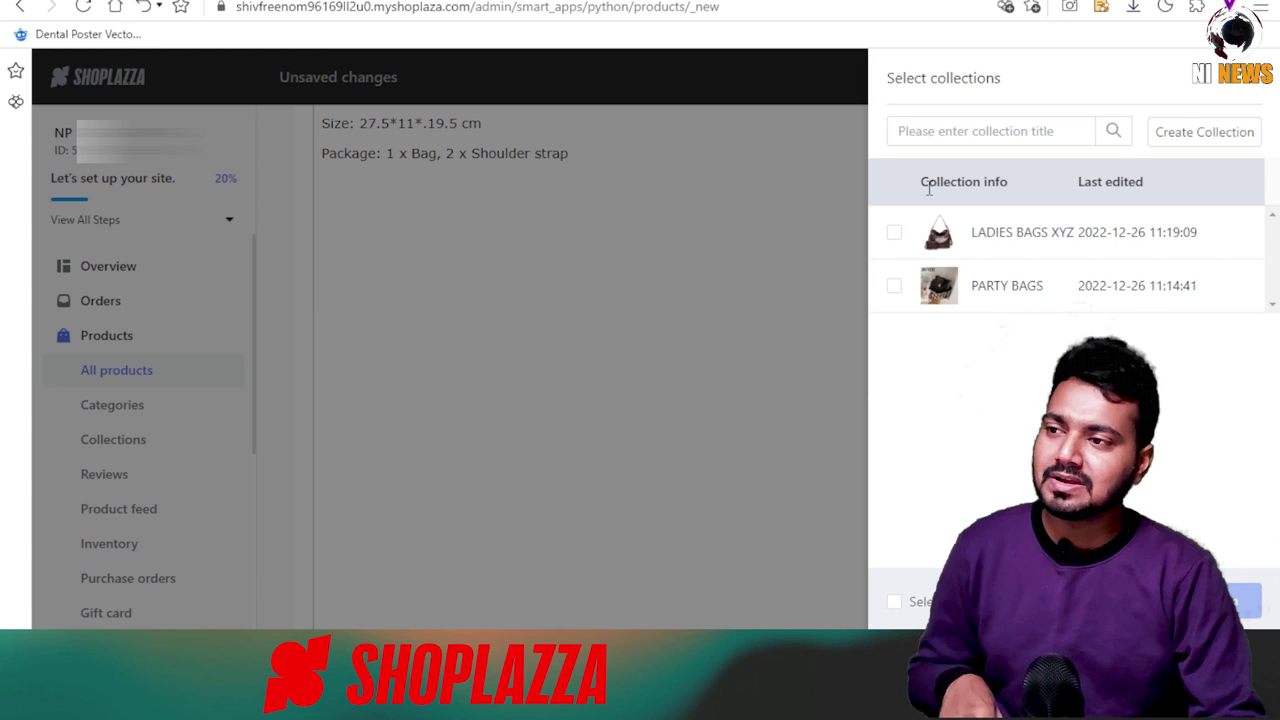
{"action": "left_click", "coordinate": [896, 288]}
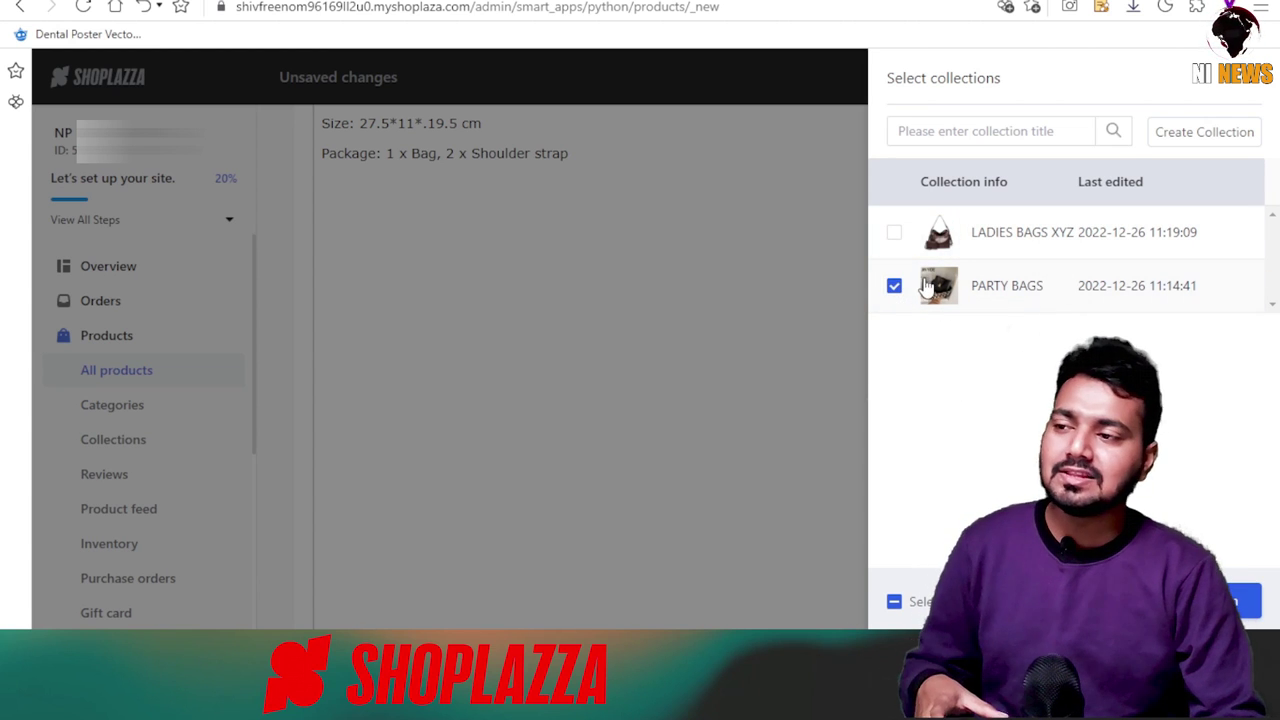
{"action": "left_click", "coordinate": [896, 287]}
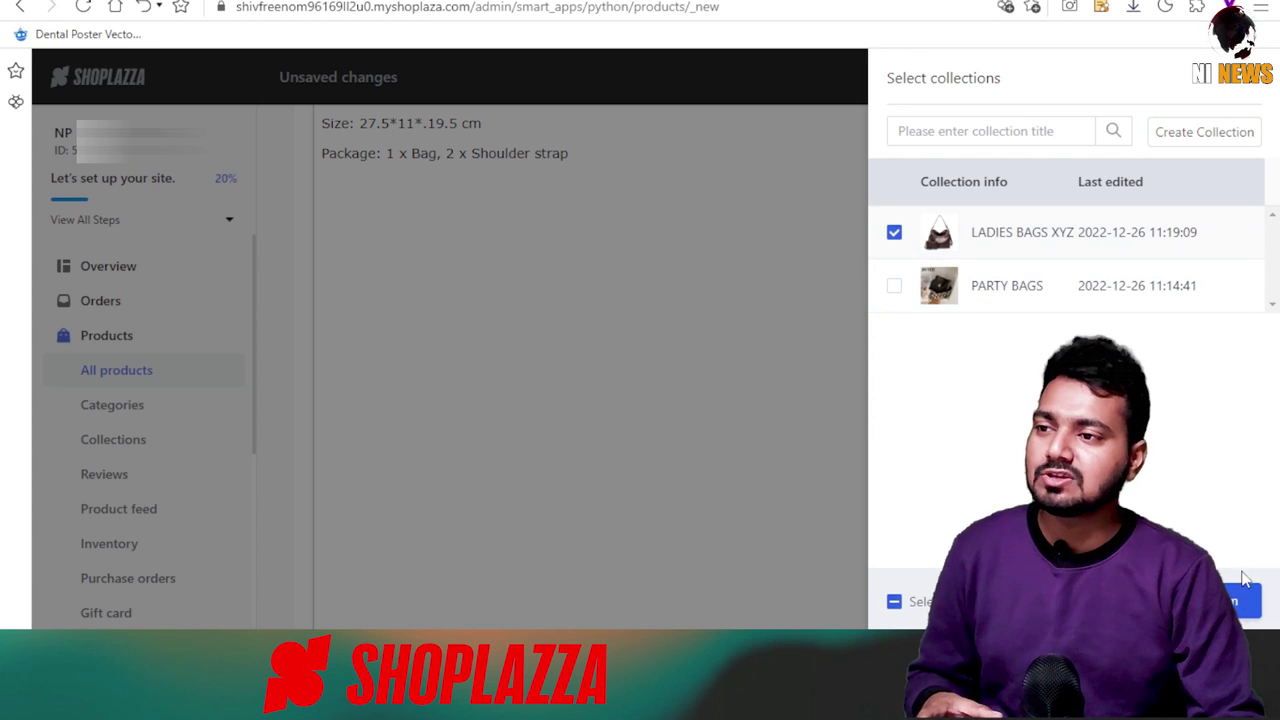
{"action": "left_click", "coordinate": [1245, 606]}
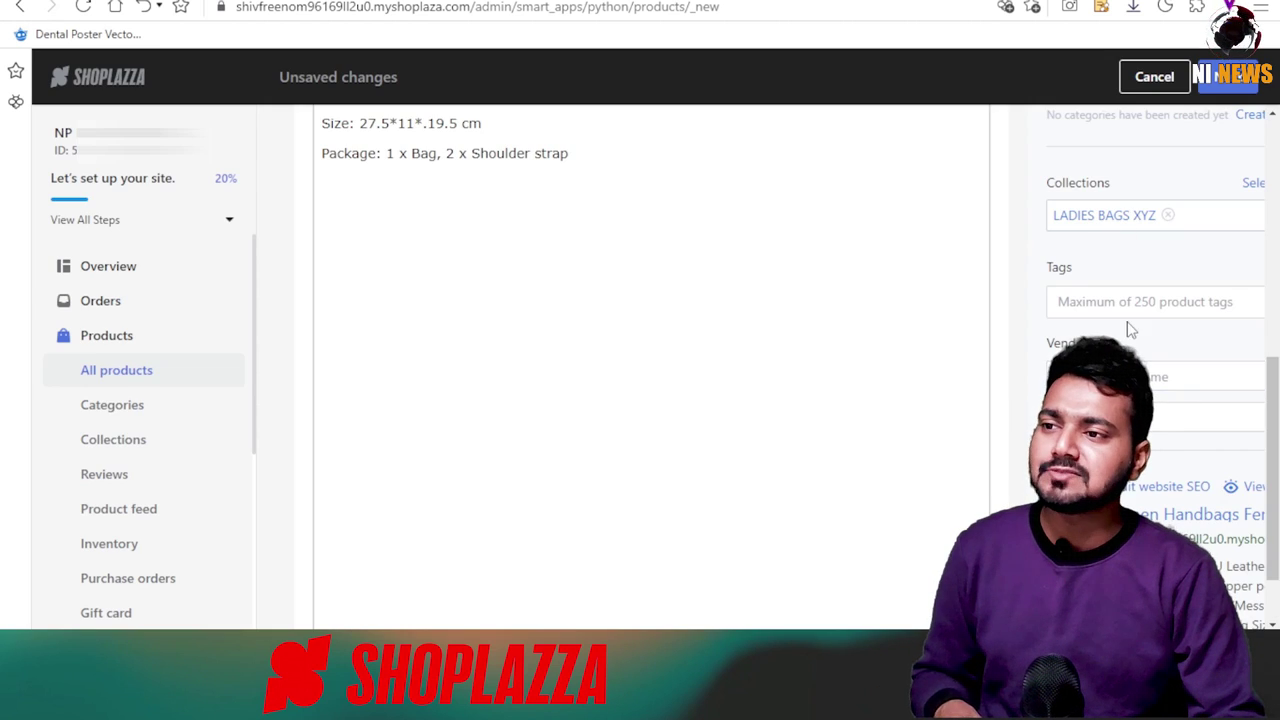
{"action": "scroll", "coordinate": [1127, 304], "scroll_direction": "down", "scroll_amount": 1}
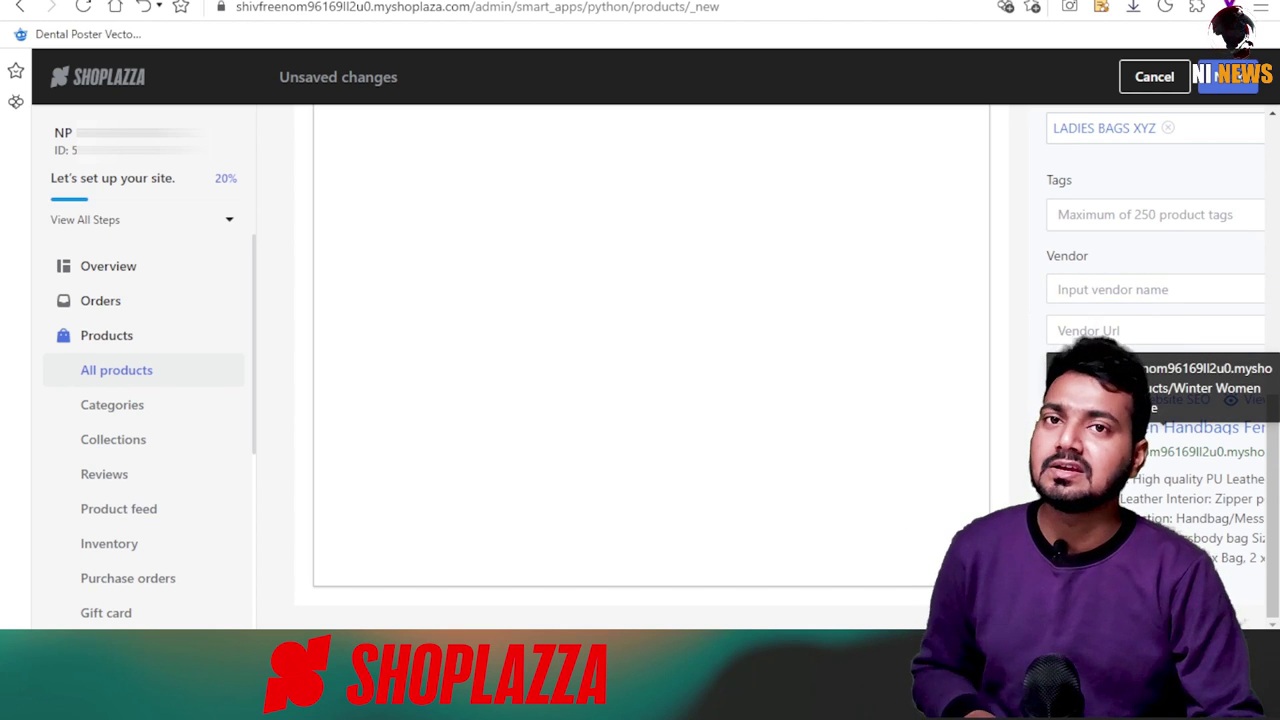
{"action": "scroll", "coordinate": [864, 472], "scroll_direction": "up", "scroll_amount": 1}
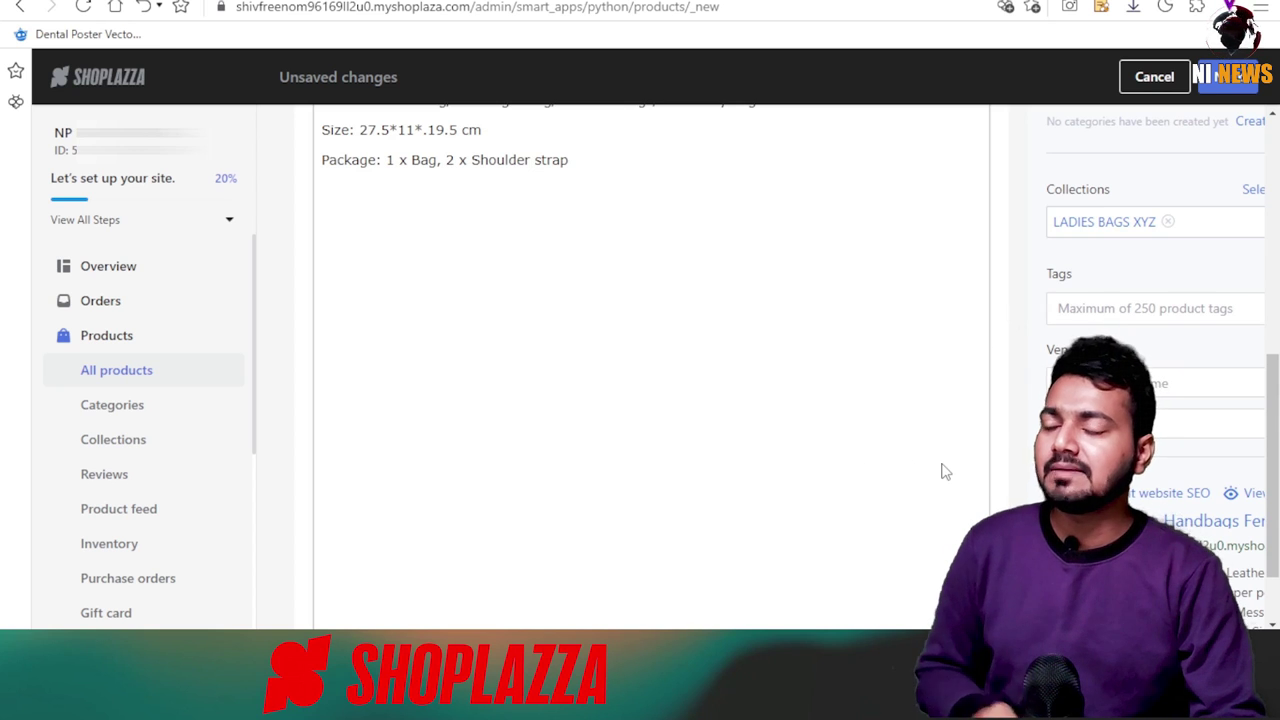
{"action": "scroll", "coordinate": [945, 472], "scroll_direction": "up", "scroll_amount": 6}
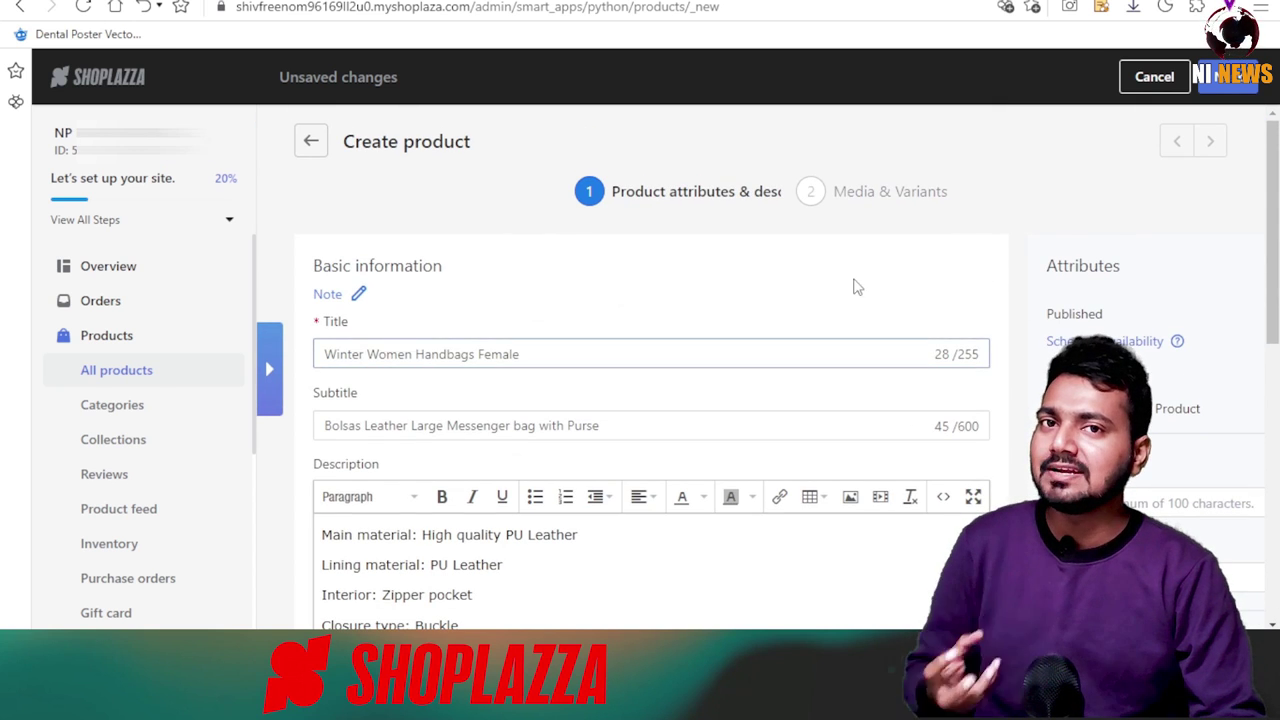
In Media & Variants, insert the burgundy handbag photo and the woman-with-bag photo.
{"action": "left_click", "coordinate": [1226, 86]}
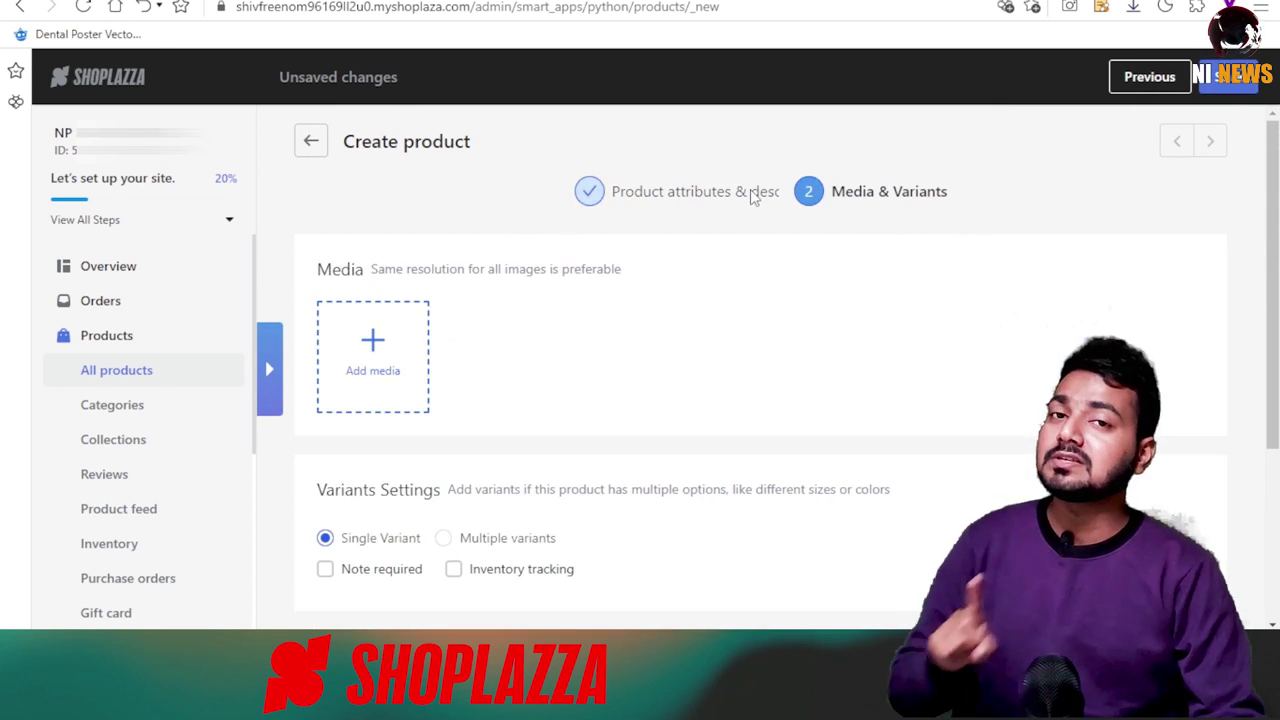
{"action": "scroll", "coordinate": [566, 323], "scroll_direction": "down", "scroll_amount": 2}
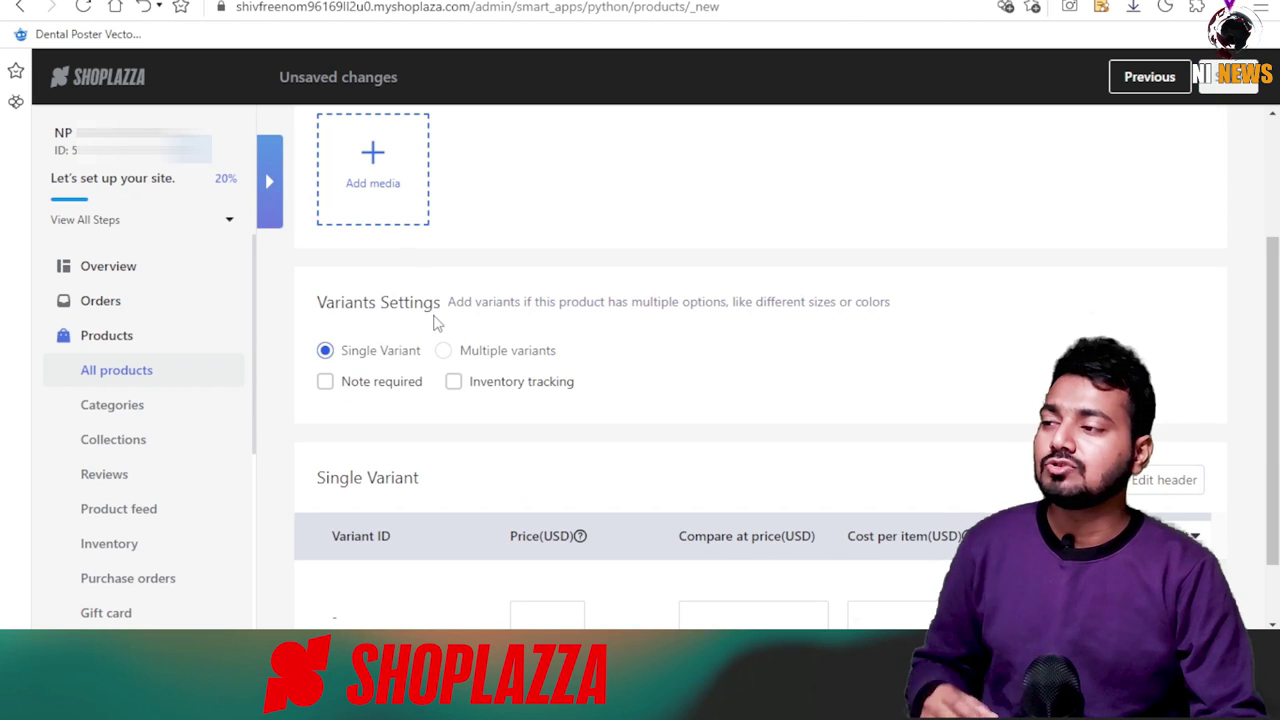
{"action": "left_click", "coordinate": [396, 204]}
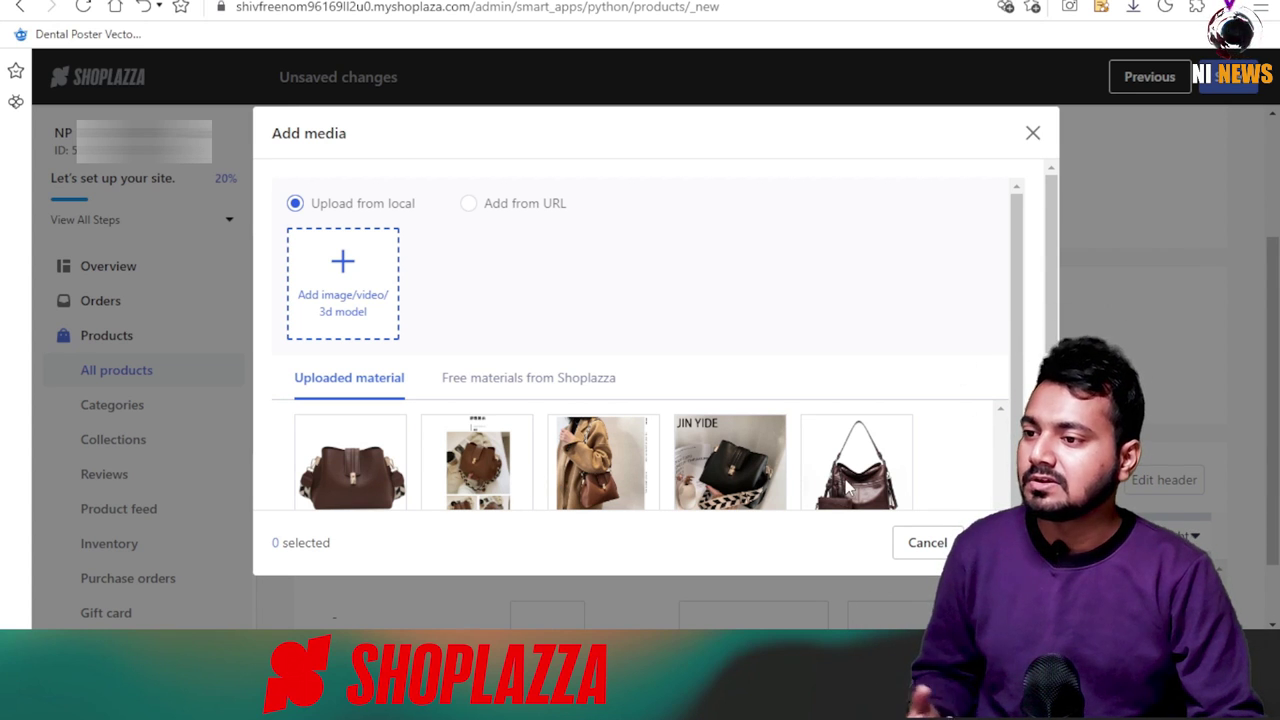
{"action": "scroll", "coordinate": [1008, 338], "scroll_direction": "down", "scroll_amount": 2}
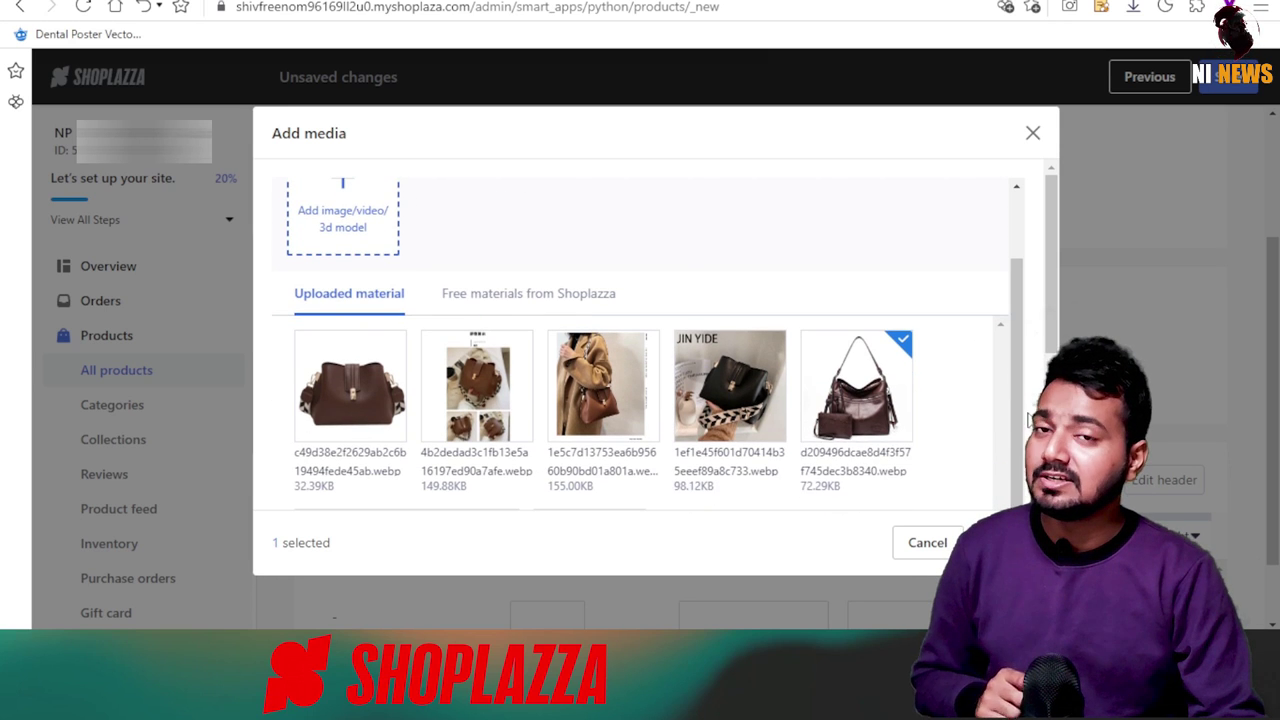
{"action": "scroll", "coordinate": [1020, 385], "scroll_direction": "down", "scroll_amount": 1}
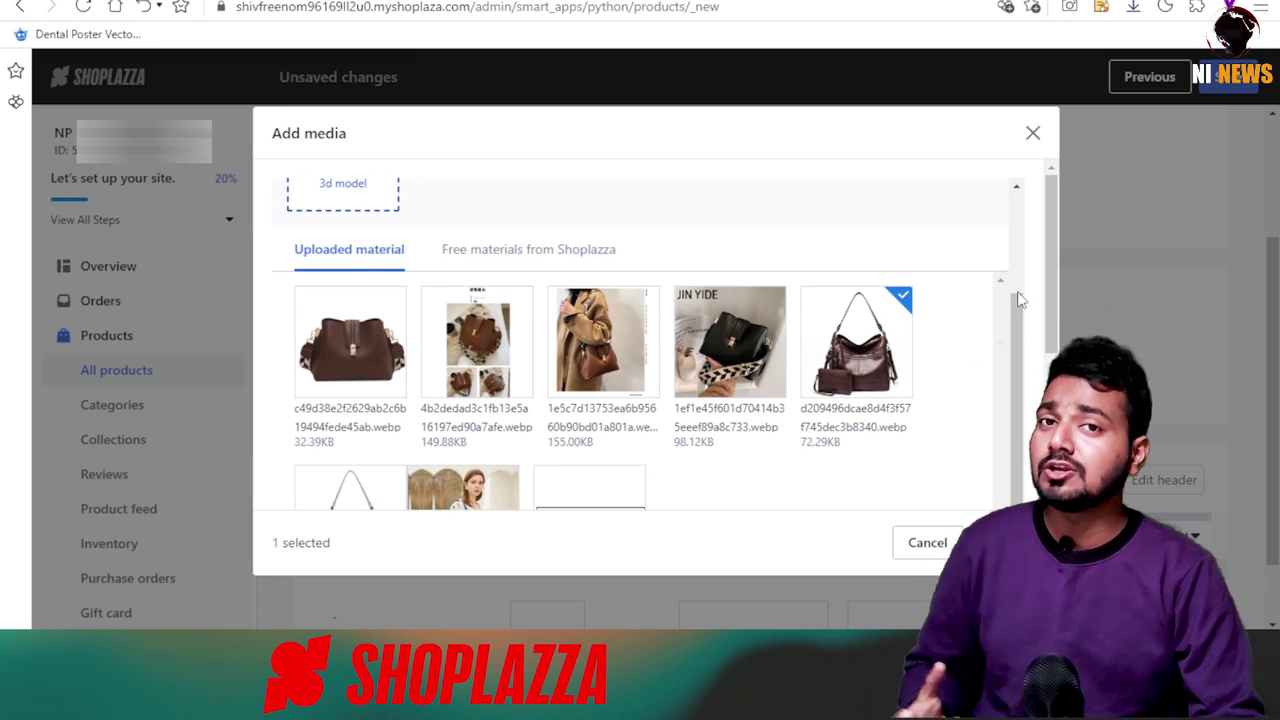
{"action": "scroll", "coordinate": [955, 382], "scroll_direction": "down", "scroll_amount": 4}
{"action": "scroll", "coordinate": [935, 378], "scroll_direction": "up", "scroll_amount": 2}
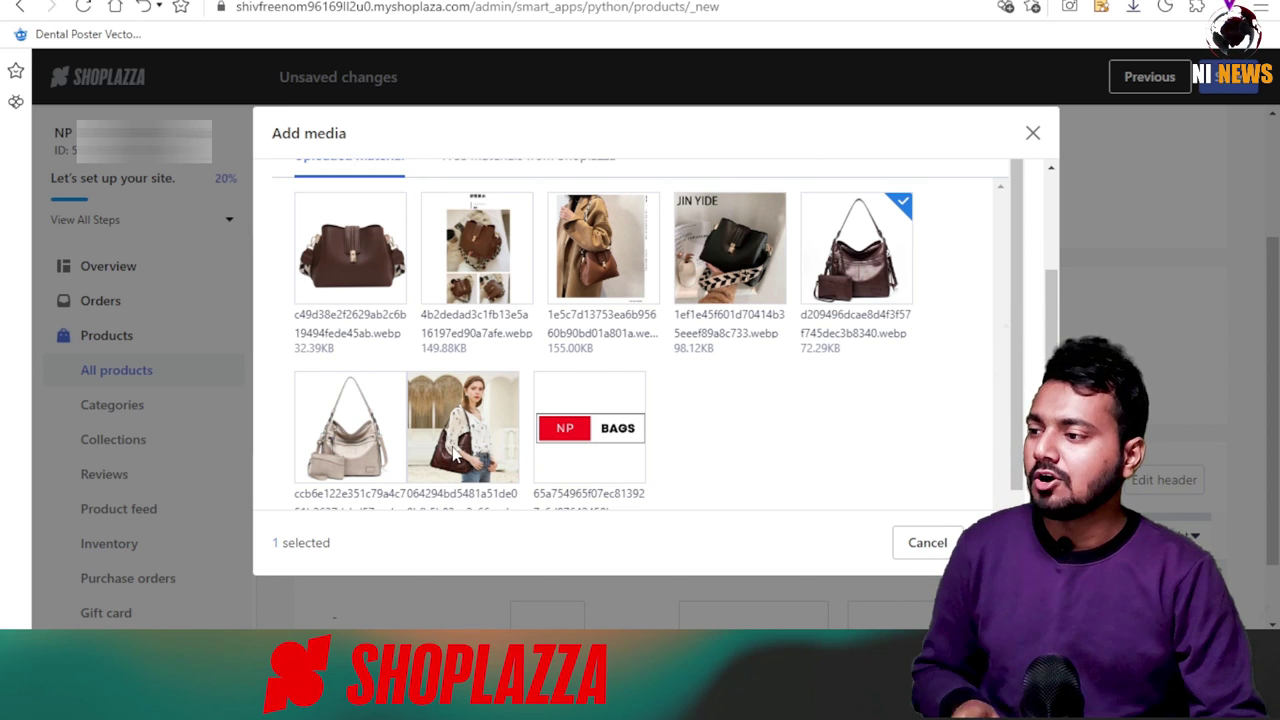
{"action": "left_click", "coordinate": [497, 408]}
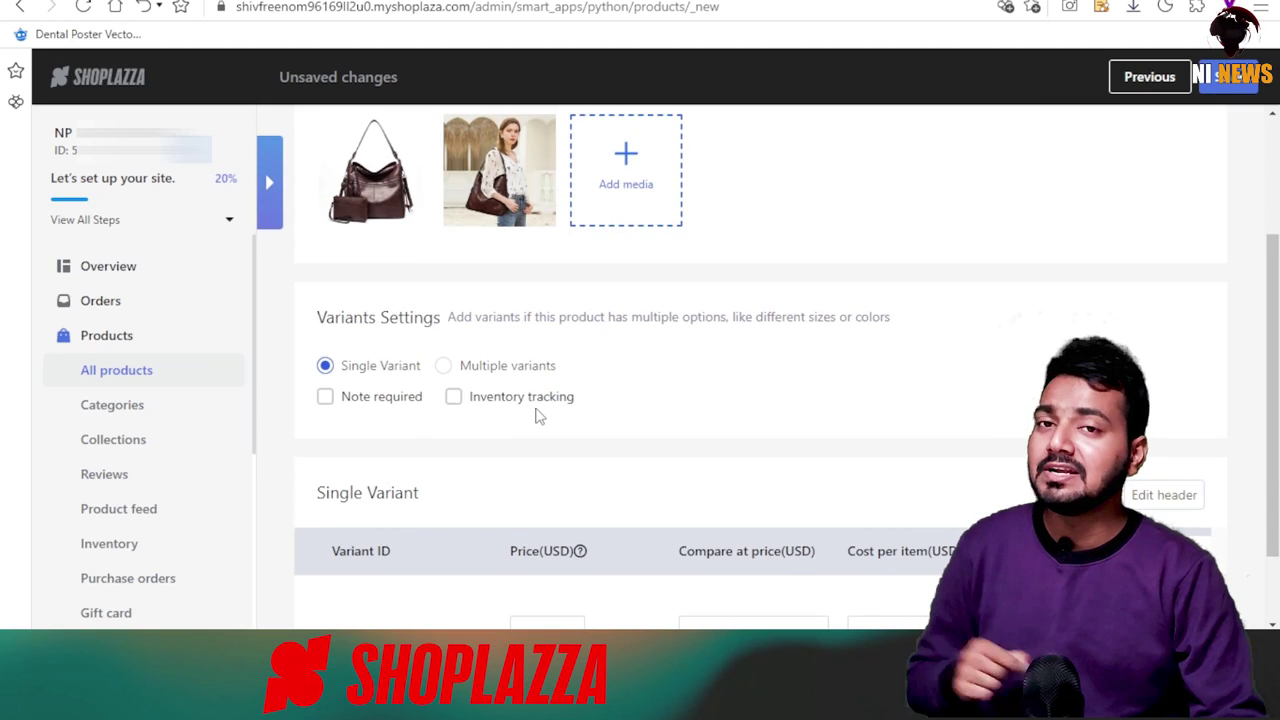
{"action": "scroll", "coordinate": [347, 305], "scroll_direction": "up", "scroll_amount": 2}
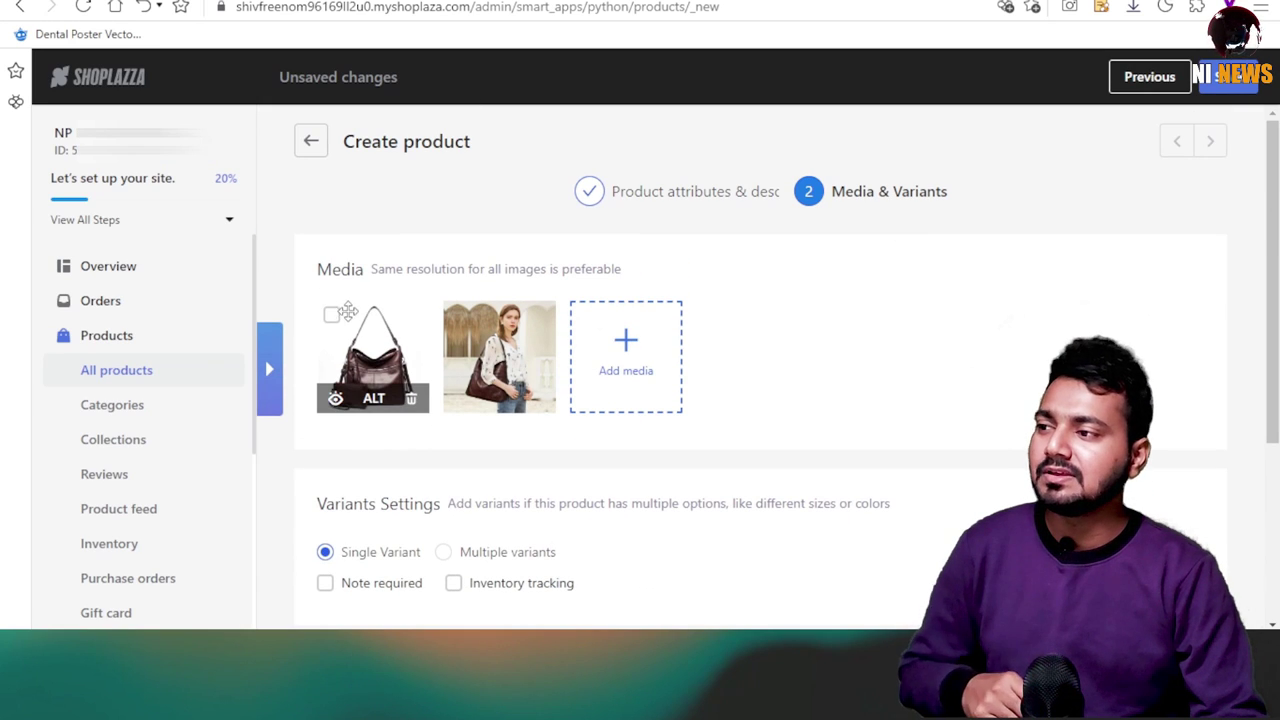
Turn on inventory tracking, enter price 100 and cost per item 60, and save the product.
{"action": "left_click", "coordinate": [332, 320]}
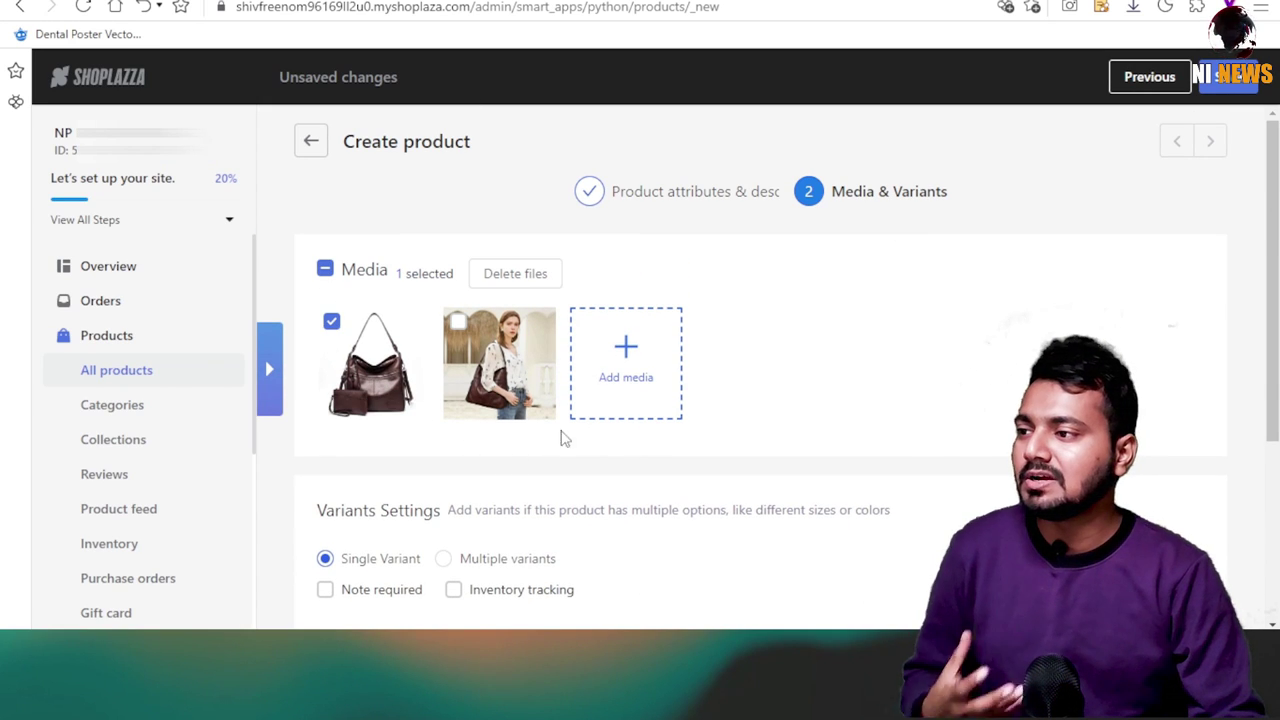
{"action": "scroll", "coordinate": [790, 428], "scroll_direction": "down", "scroll_amount": 3}
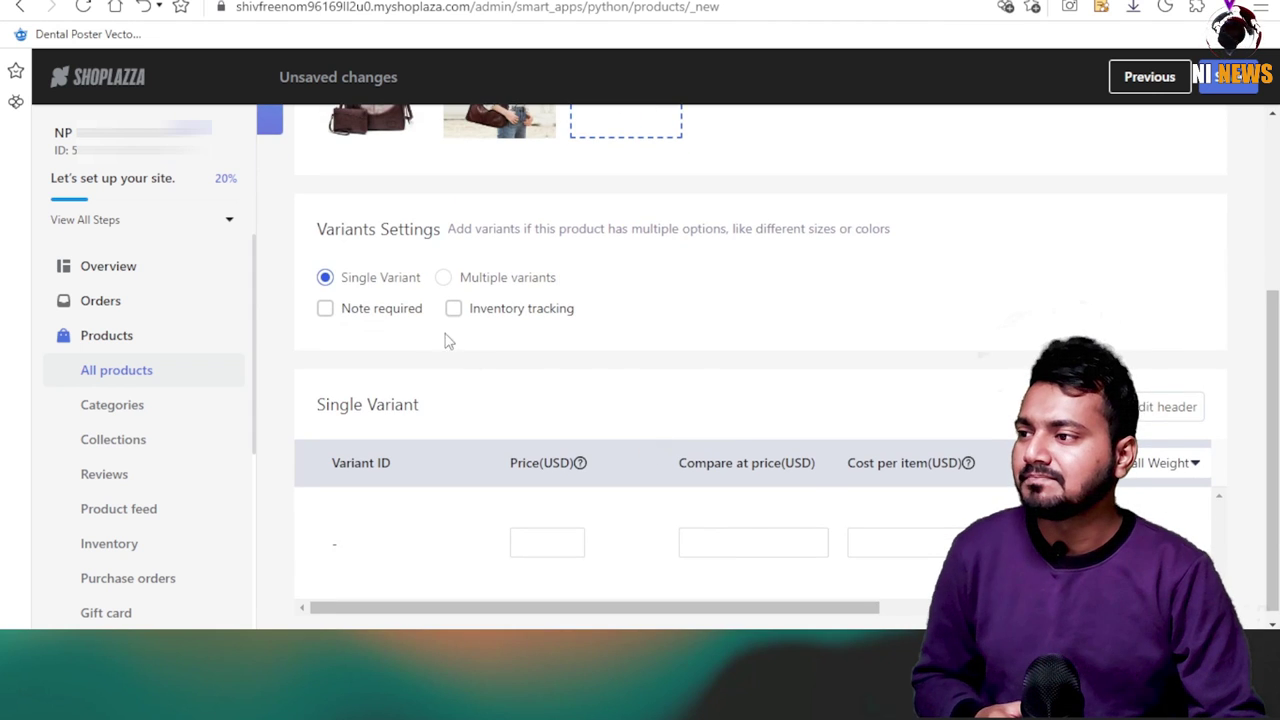
{"action": "scroll", "coordinate": [300, 290], "scroll_direction": "down", "scroll_amount": 1}
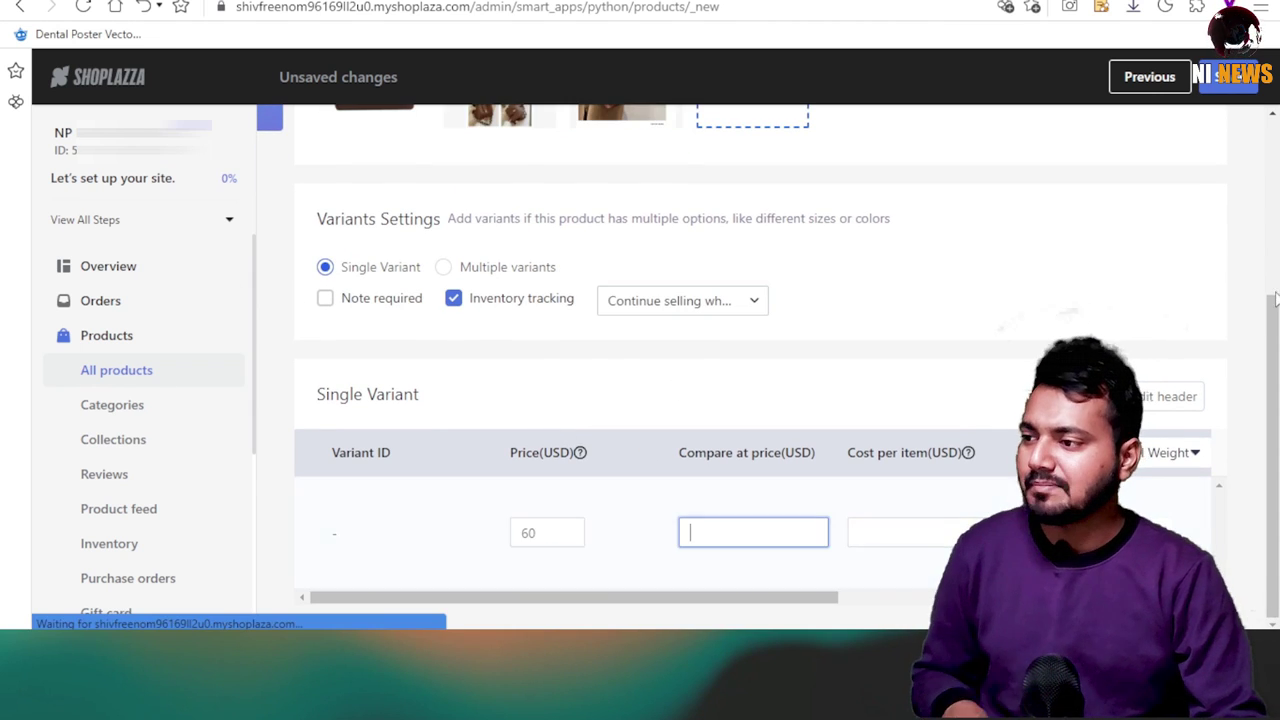
{"action": "left_click", "coordinate": [922, 533]}
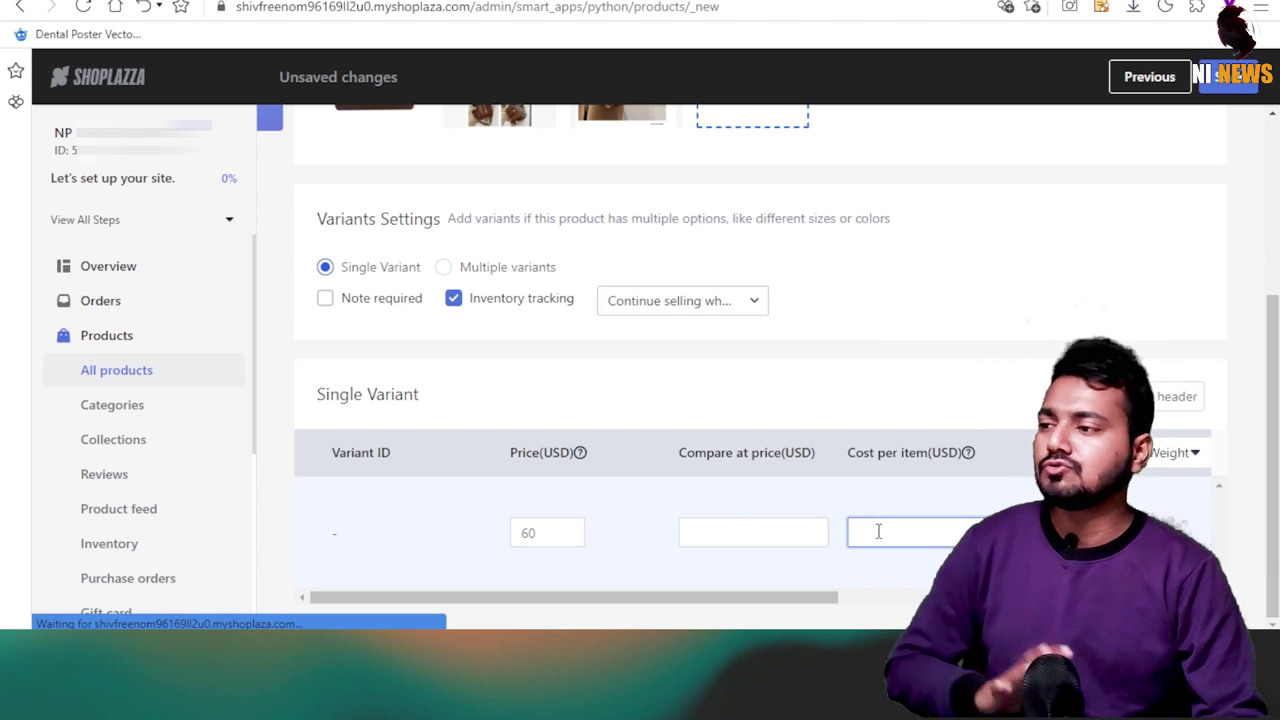
{"action": "left_click", "coordinate": [703, 530]}
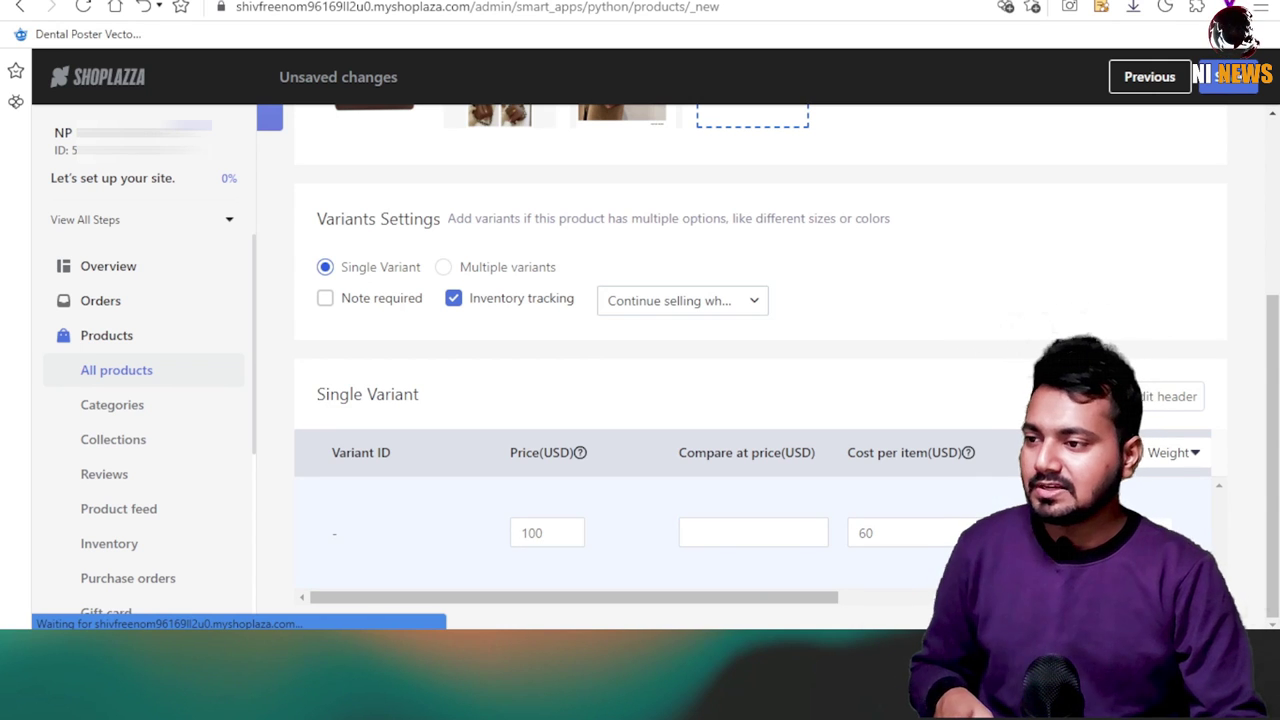
{"action": "left_click", "coordinate": [755, 533]}
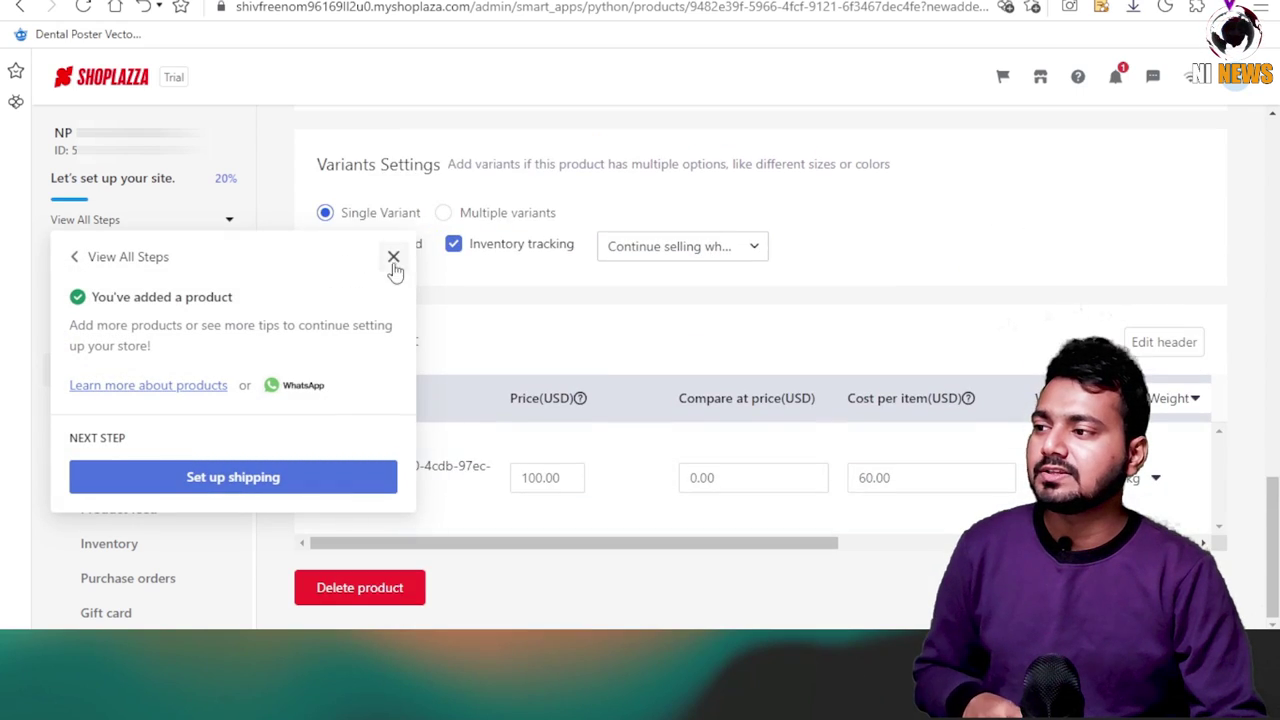
Dismiss the setup tips, return to All products, then go to Online Store Themes with LifeStyle.
{"action": "left_click", "coordinate": [394, 254]}
{"action": "scroll", "coordinate": [503, 446], "scroll_direction": "up", "scroll_amount": 10}
{"action": "scroll", "coordinate": [458, 466], "scroll_direction": "up", "scroll_amount": 3}
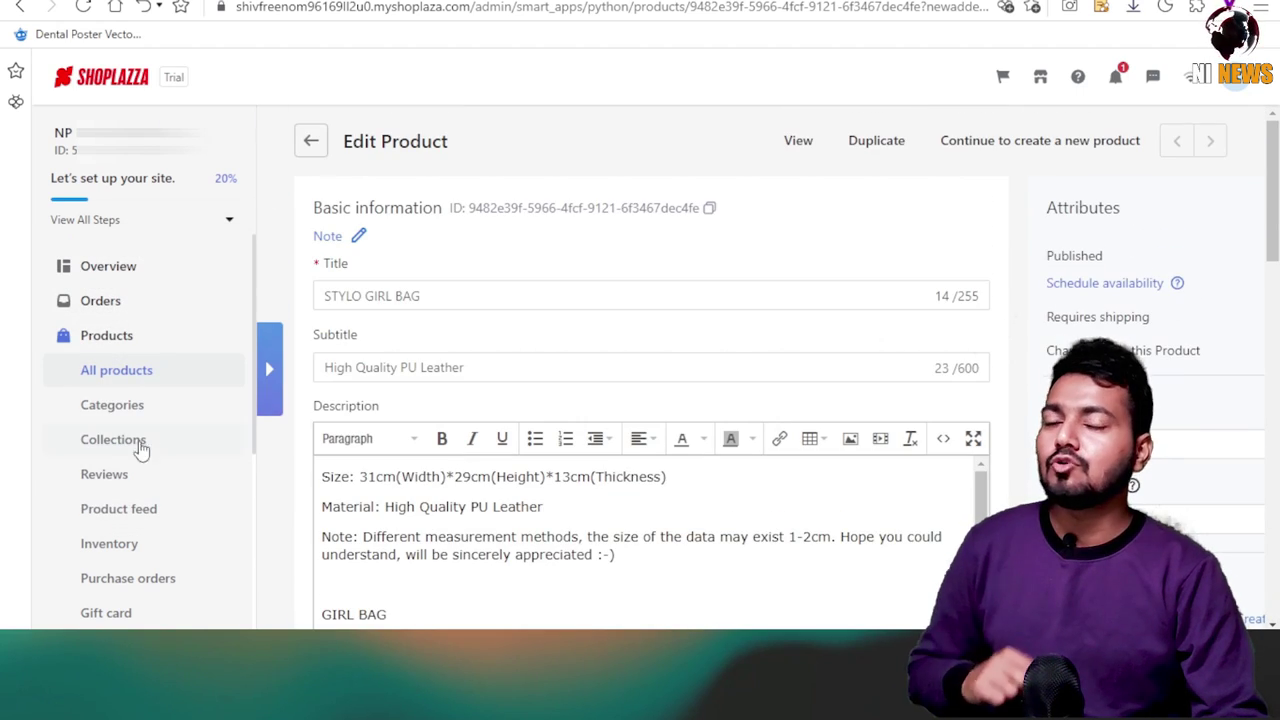
{"action": "left_click", "coordinate": [85, 378]}
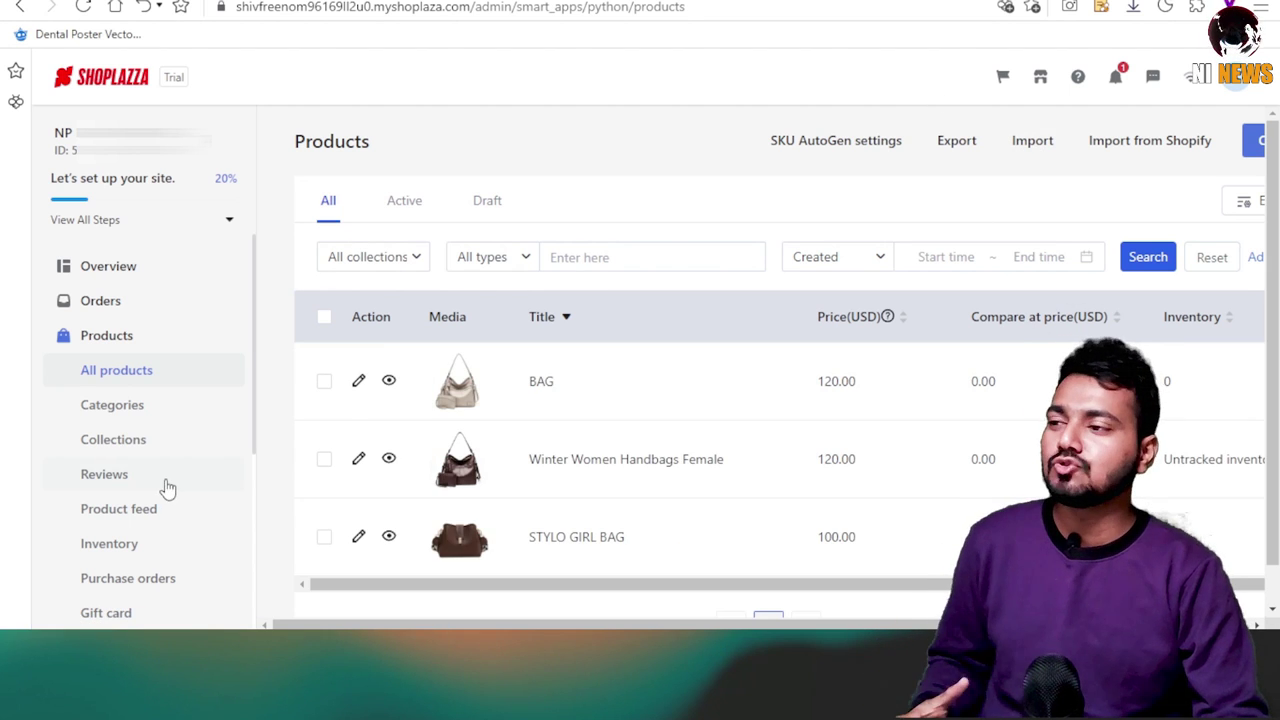
{"action": "left_click", "coordinate": [115, 347]}
{"action": "scroll", "coordinate": [315, 567], "scroll_direction": "down", "scroll_amount": 1}
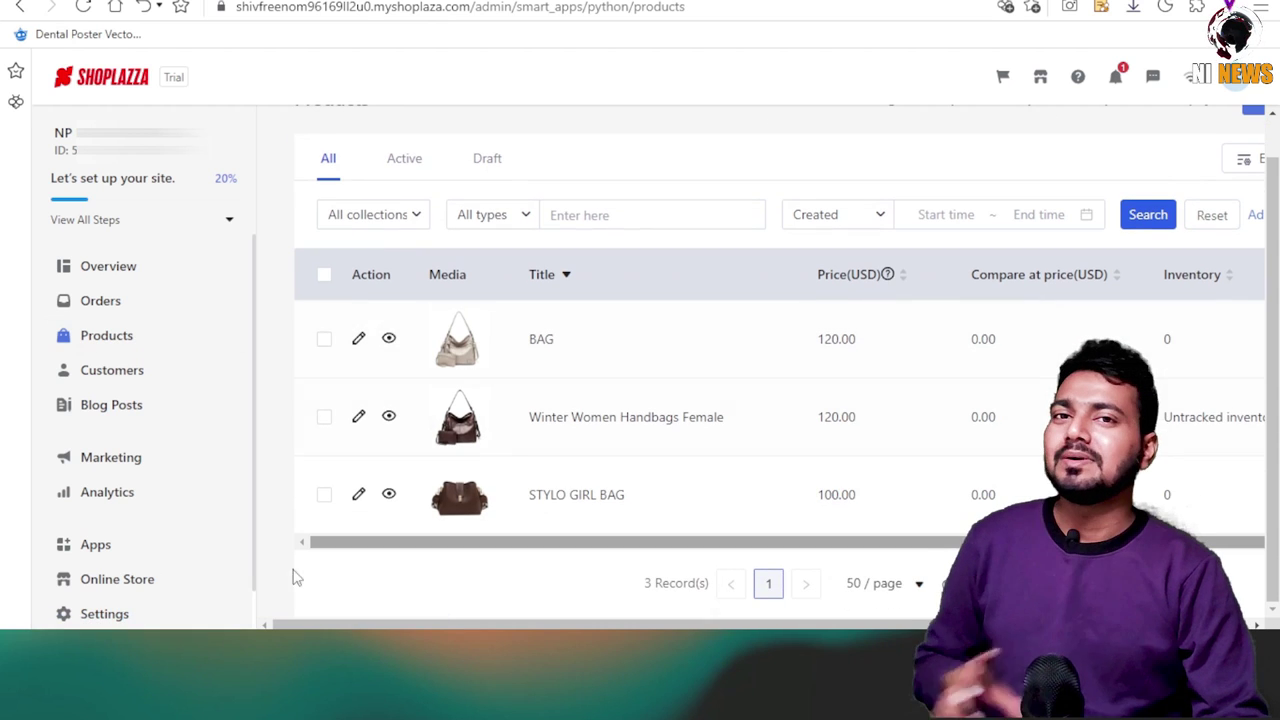
{"action": "left_click", "coordinate": [117, 582]}
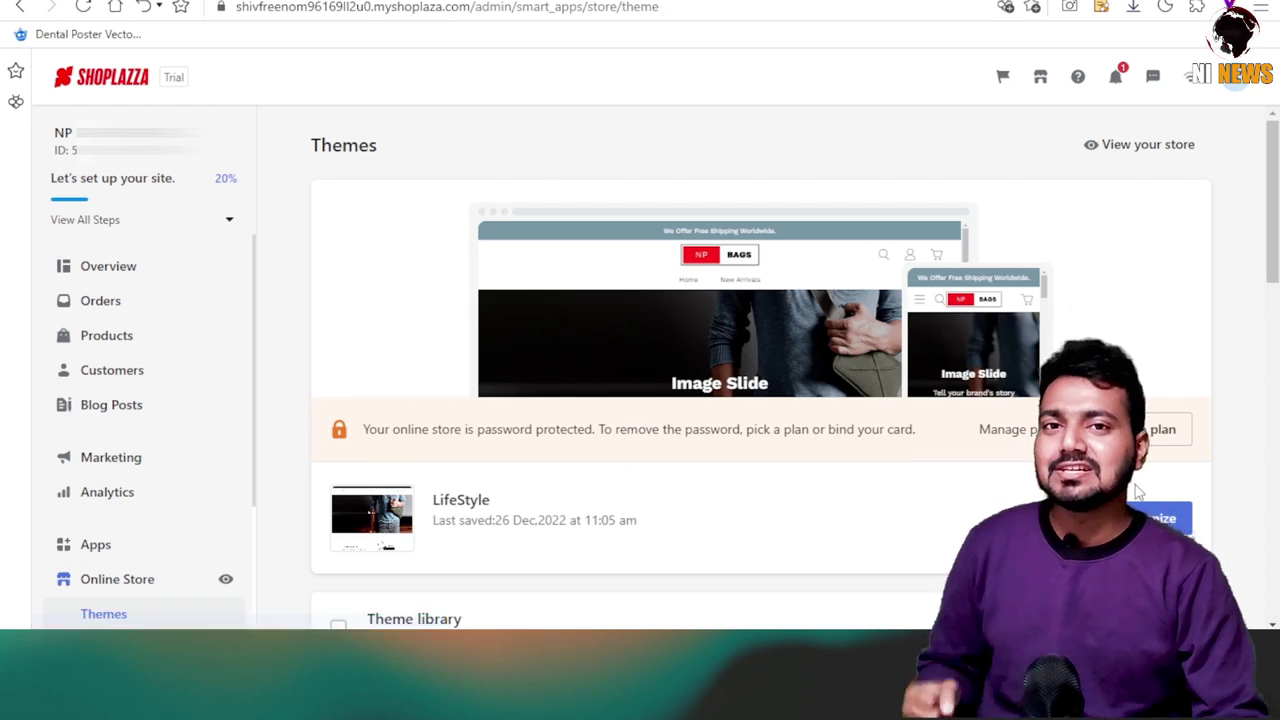
Replace the first slide's desktop and mobile images with the street shopping photo.
{"action": "left_click", "coordinate": [1178, 521]}
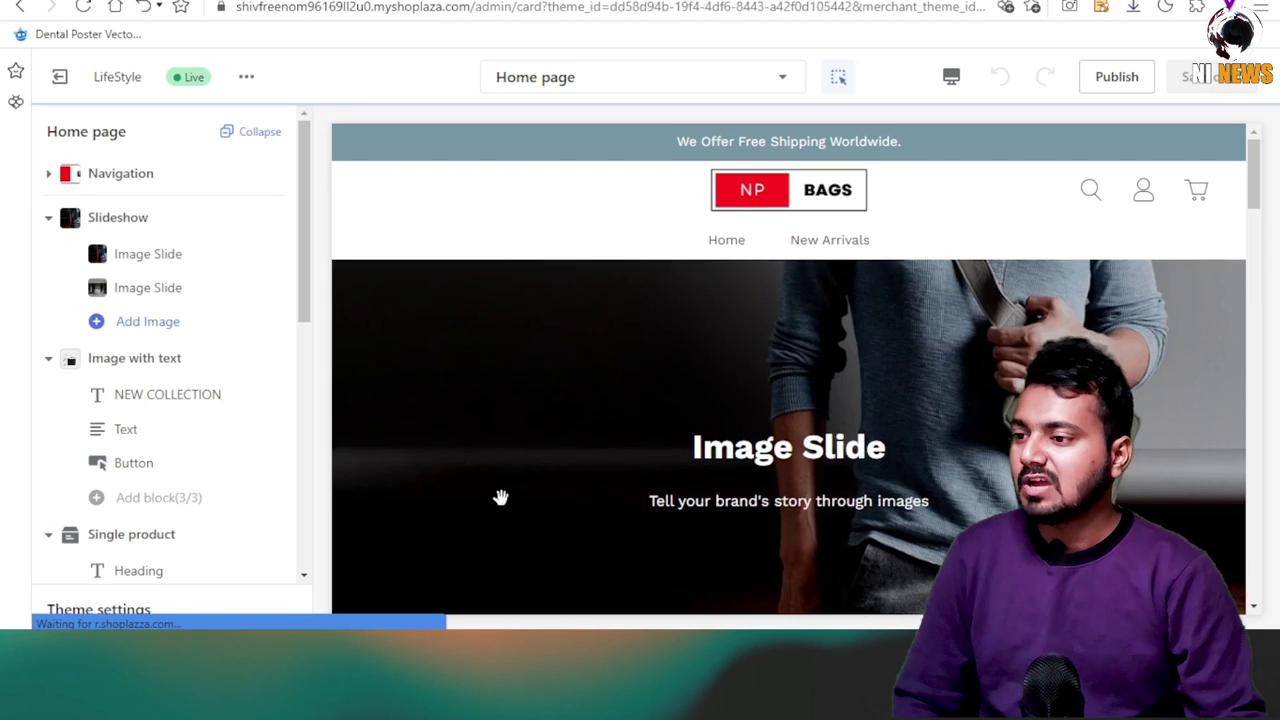
{"action": "scroll", "coordinate": [674, 508], "scroll_direction": "down", "scroll_amount": 5}
{"action": "scroll", "coordinate": [700, 480], "scroll_direction": "up", "scroll_amount": 3}
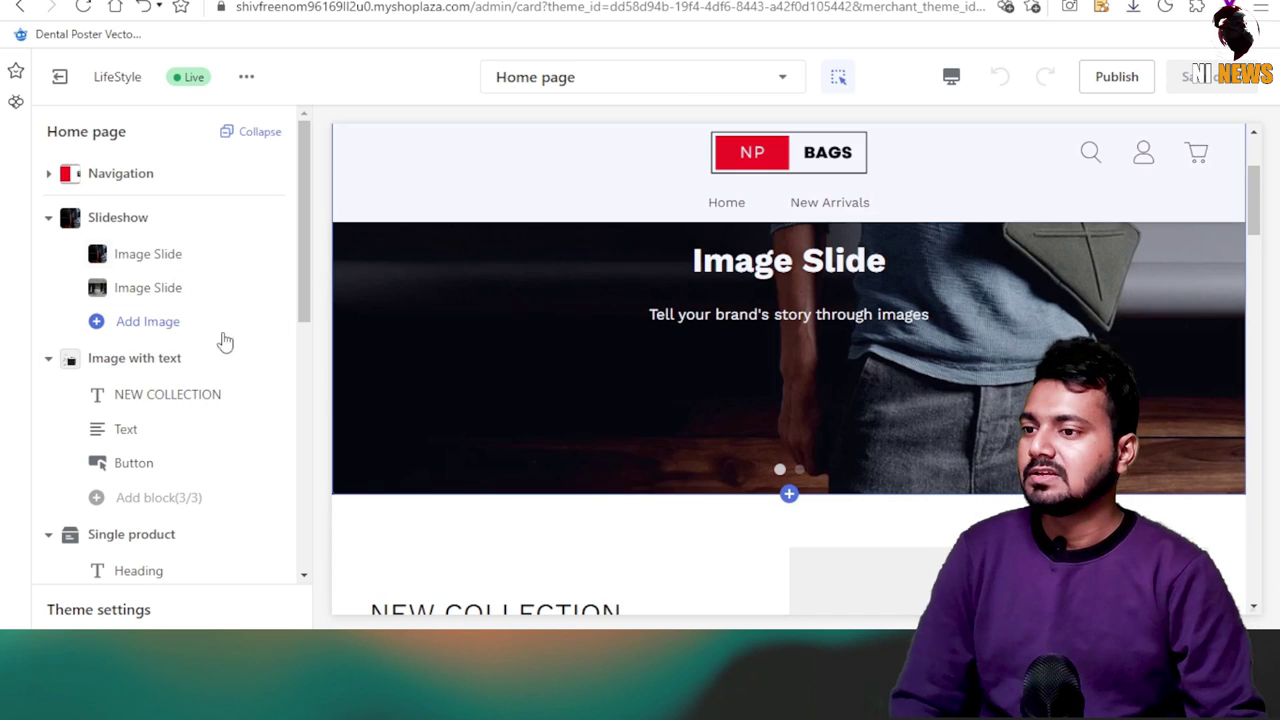
{"action": "left_click", "coordinate": [95, 256]}
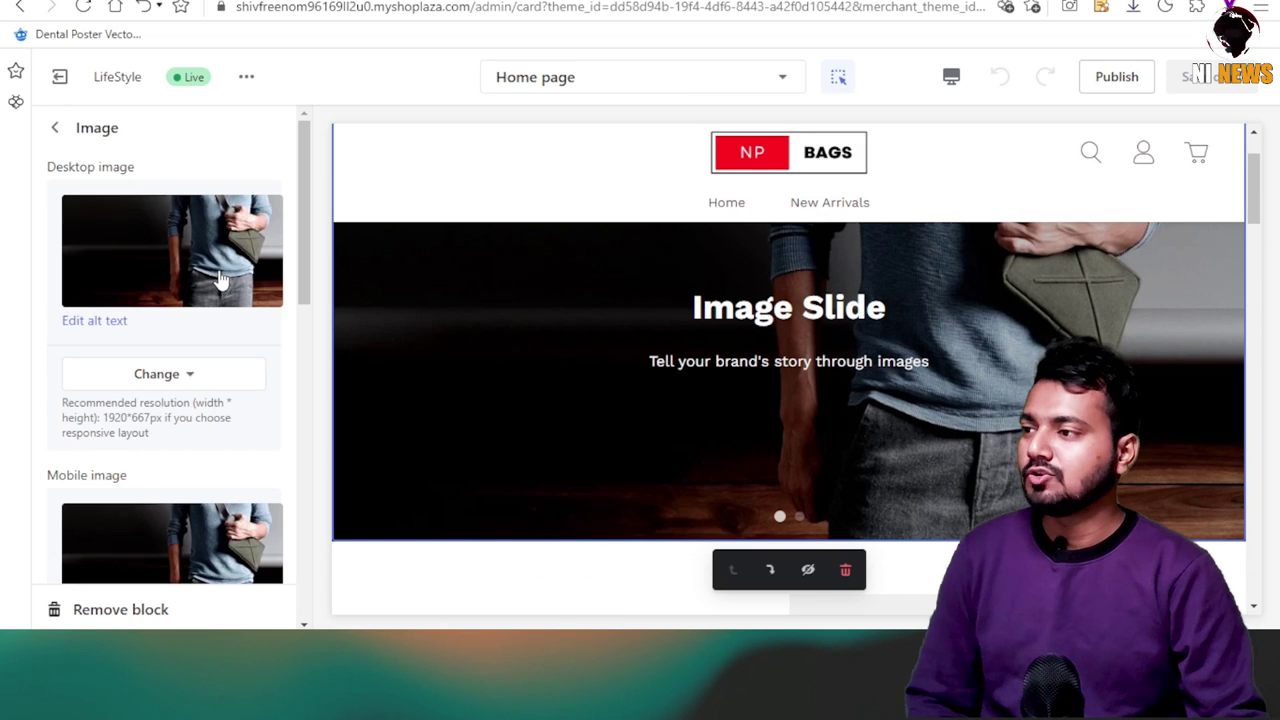
{"action": "left_click", "coordinate": [168, 376]}
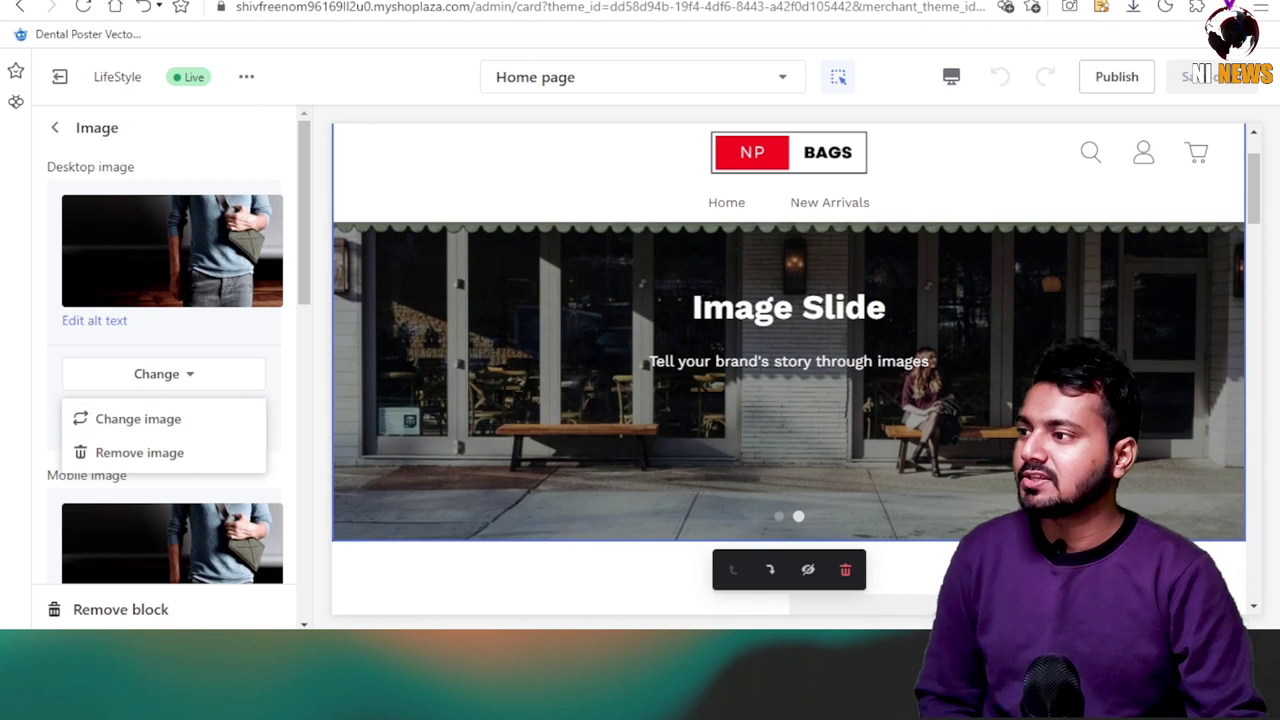
{"action": "left_click", "coordinate": [138, 418]}
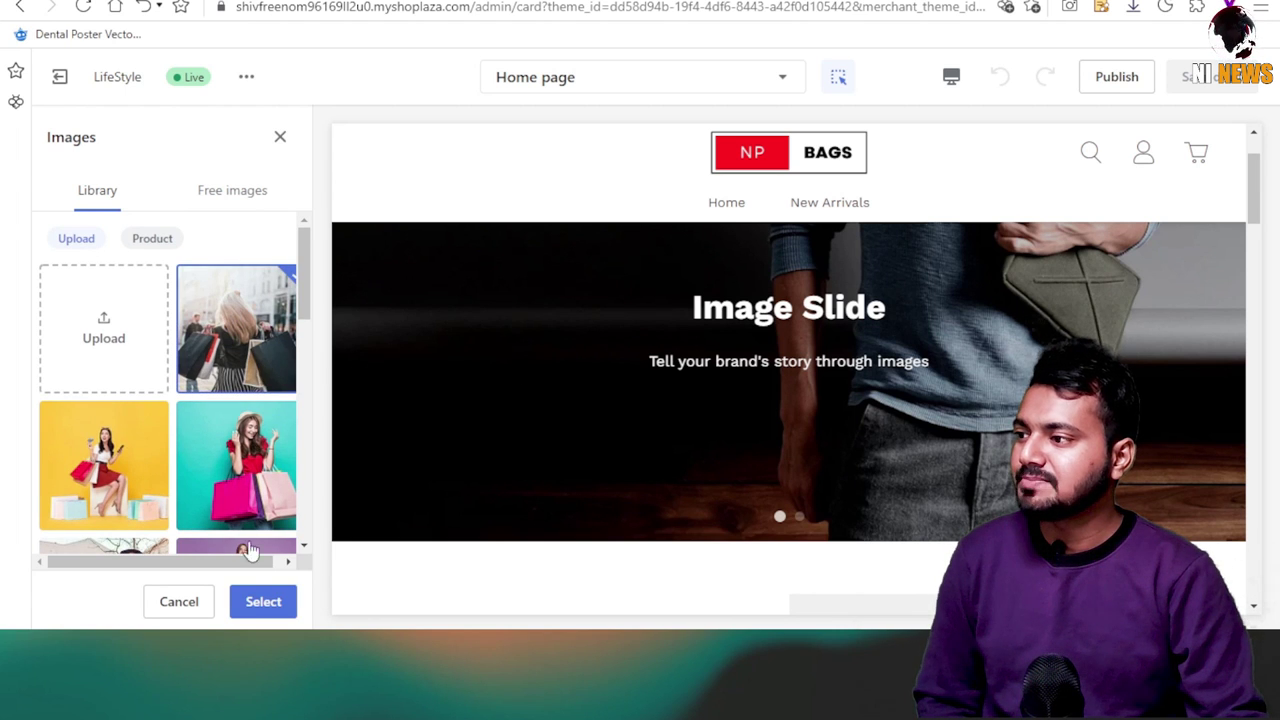
{"action": "left_click", "coordinate": [263, 602]}
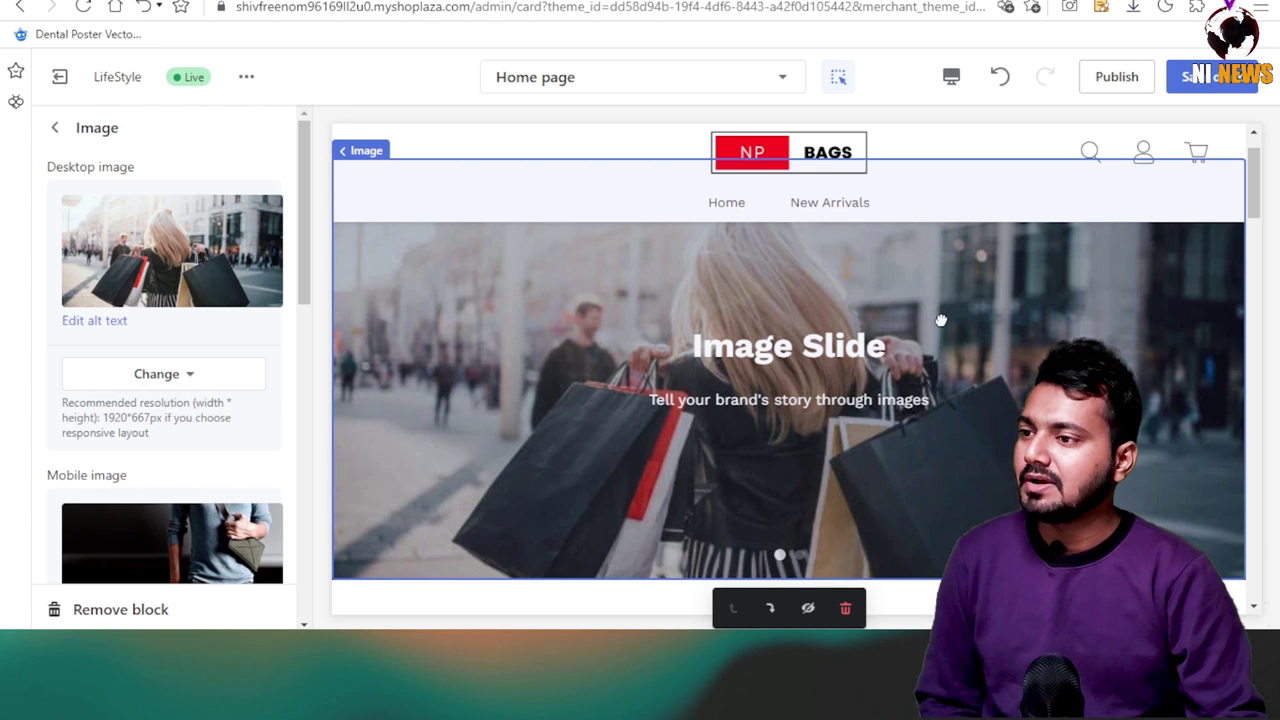
{"action": "scroll", "coordinate": [249, 497], "scroll_direction": "down", "scroll_amount": 3}
{"action": "left_click", "coordinate": [250, 400]}
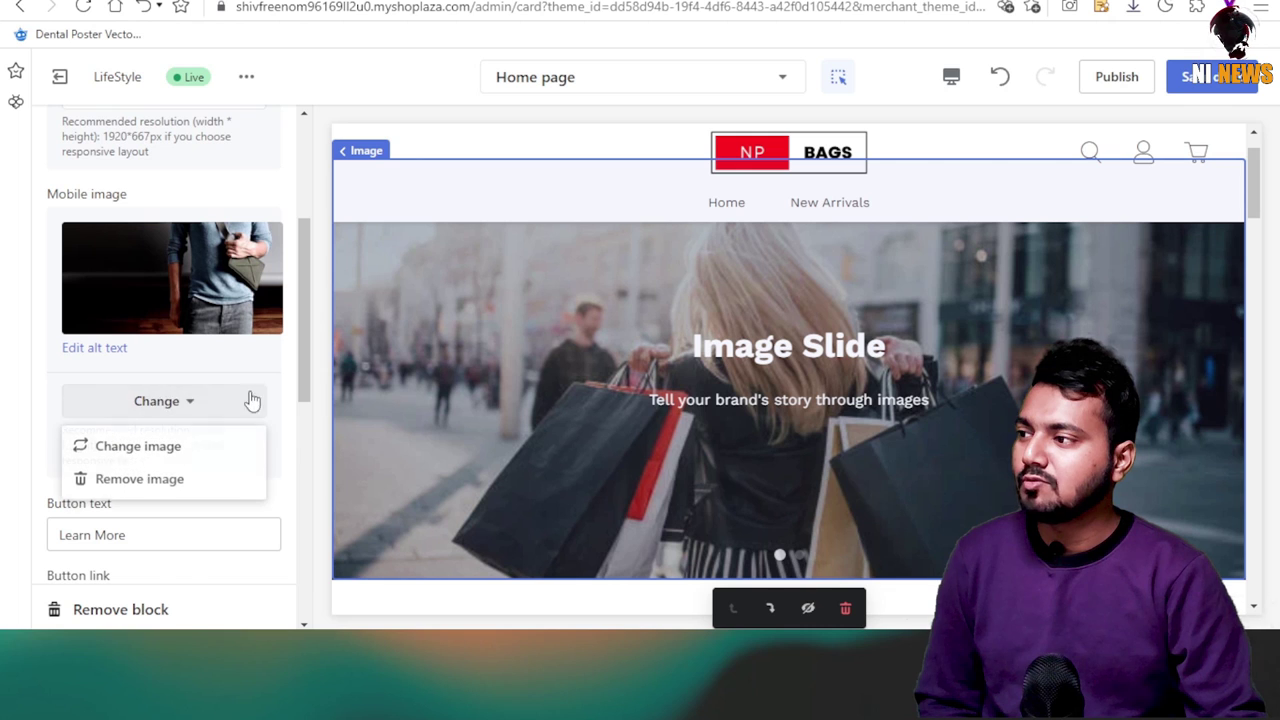
{"action": "left_click", "coordinate": [120, 449]}
{"action": "scroll", "coordinate": [233, 430], "scroll_direction": "down", "scroll_amount": 1}
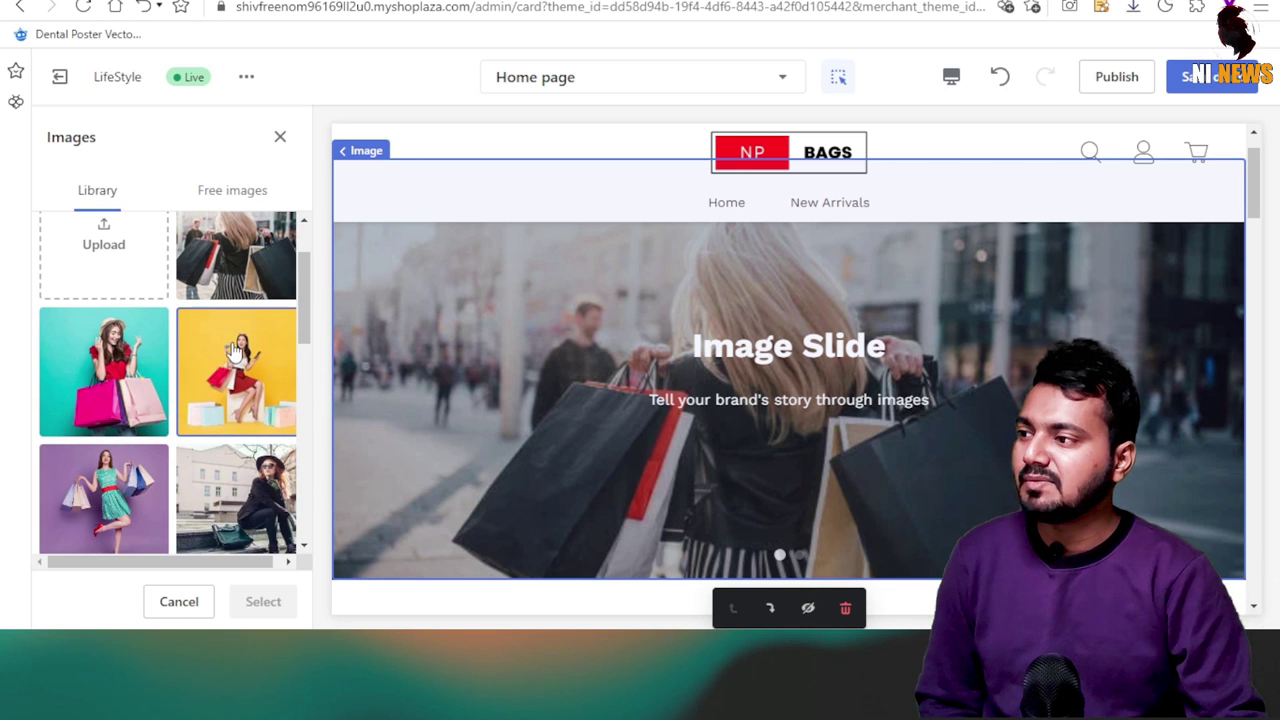
{"action": "left_click", "coordinate": [263, 601]}
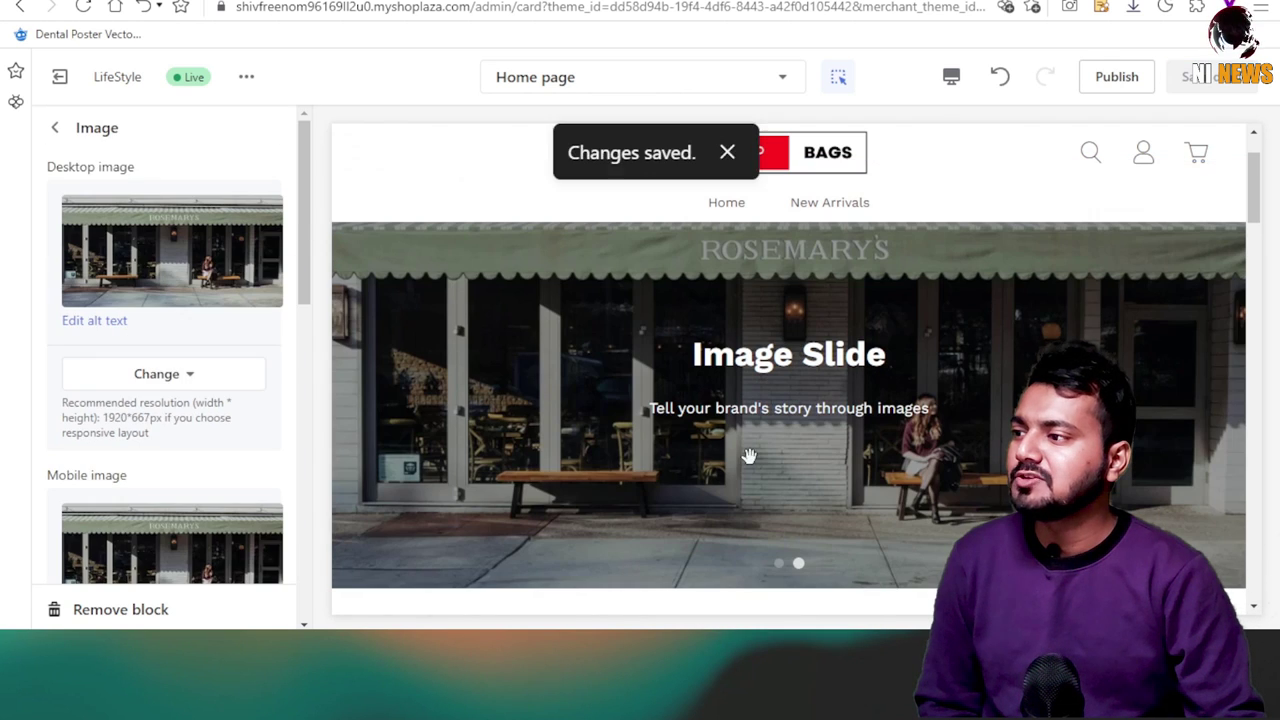
Set the next slide's desktop and mobile images to the purple shopping photo and save.
{"action": "left_click", "coordinate": [206, 374]}
{"action": "left_click", "coordinate": [120, 420]}
{"action": "scroll", "coordinate": [100, 310], "scroll_direction": "down", "scroll_amount": 3}
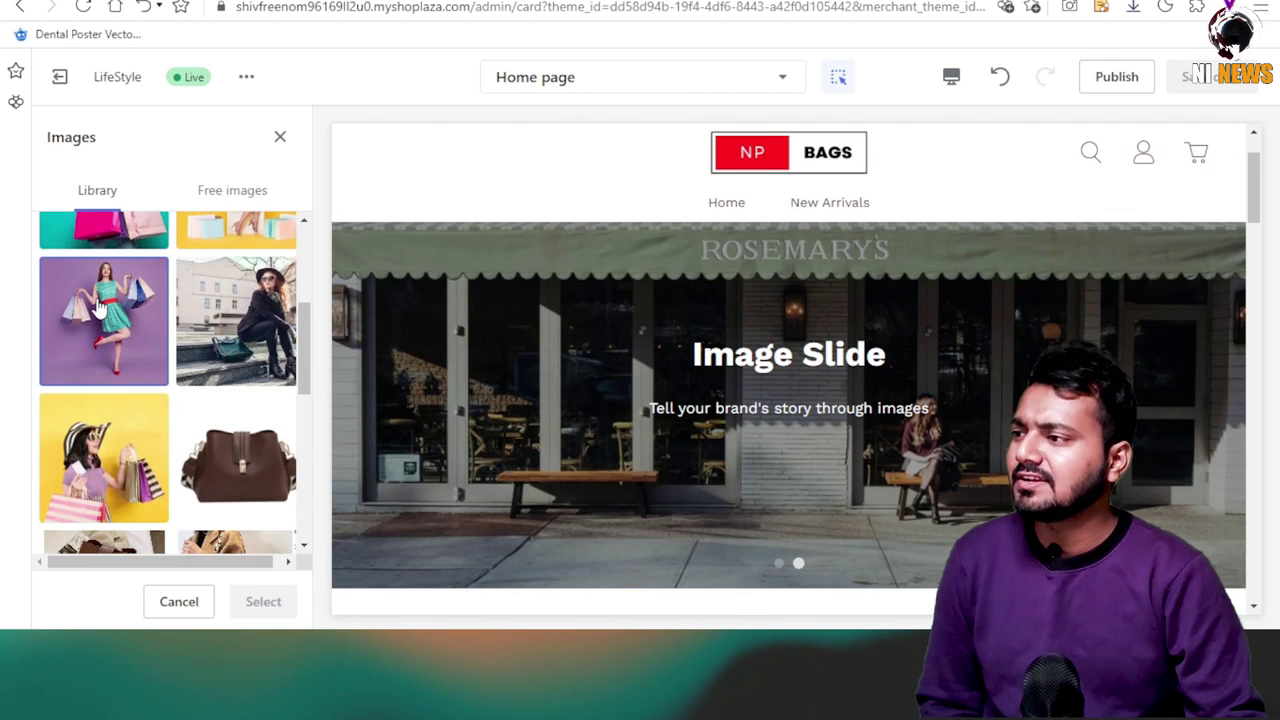
{"action": "left_click", "coordinate": [263, 601]}
{"action": "scroll", "coordinate": [171, 480], "scroll_direction": "down", "scroll_amount": 3}
{"action": "left_click", "coordinate": [170, 405]}
{"action": "left_click", "coordinate": [138, 446]}
{"action": "scroll", "coordinate": [100, 350], "scroll_direction": "down", "scroll_amount": 3}
{"action": "left_click", "coordinate": [100, 414]}
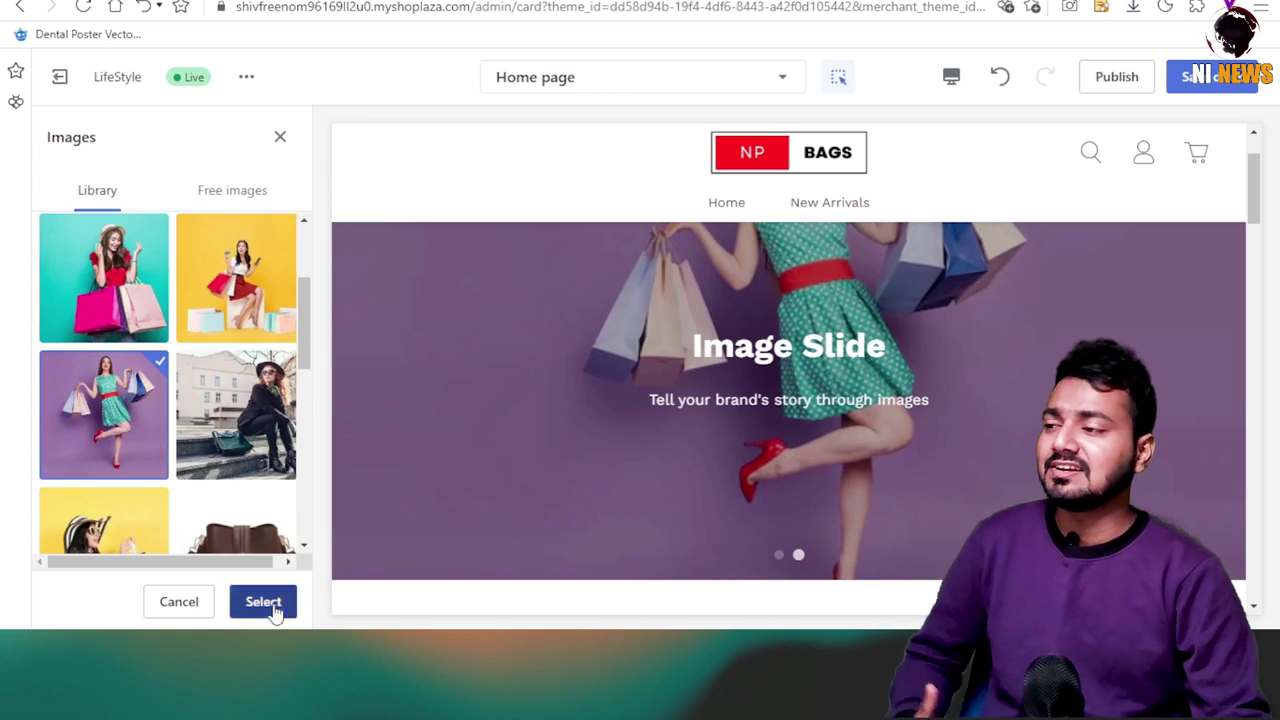
{"action": "left_click", "coordinate": [263, 601]}
{"action": "scroll", "coordinate": [214, 537], "scroll_direction": "down", "scroll_amount": 3}
{"action": "scroll", "coordinate": [234, 423], "scroll_direction": "up", "scroll_amount": 10}
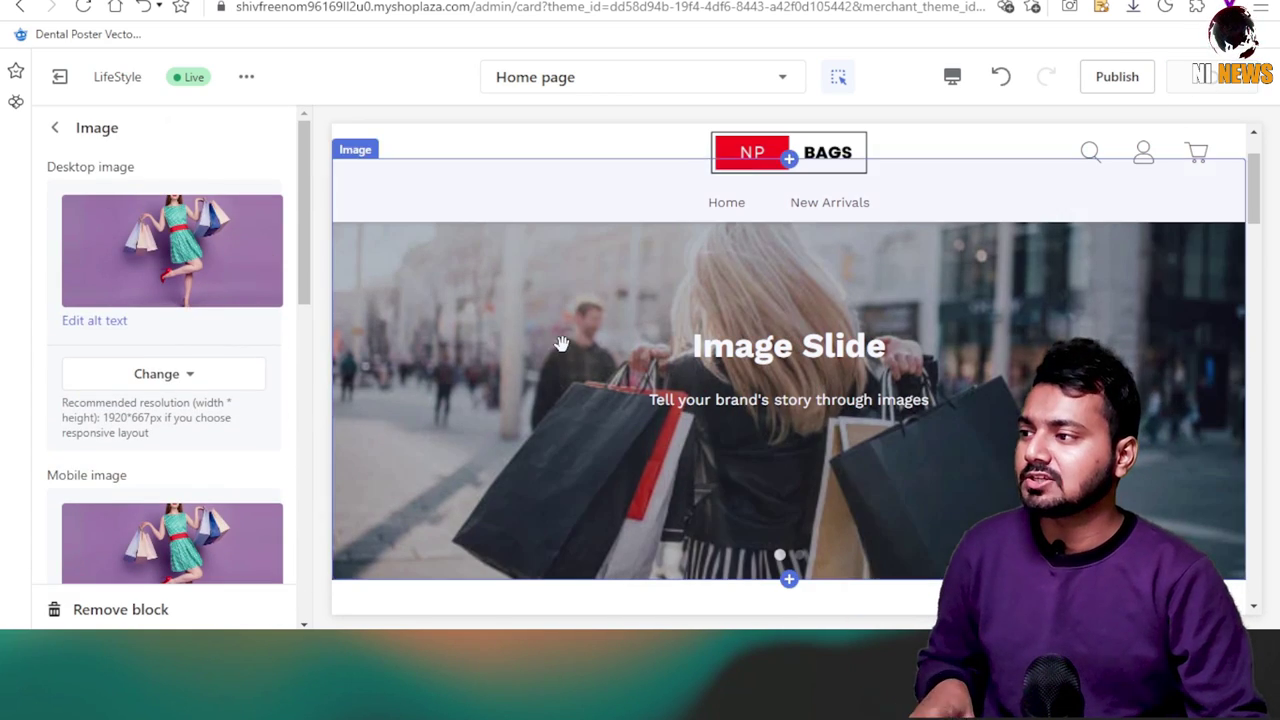
{"action": "key", "text": "ctrl+s"}
Open the NEW COLLECTION image-with-text section's settings from the home page section list.
{"action": "left_click", "coordinate": [55, 127]}
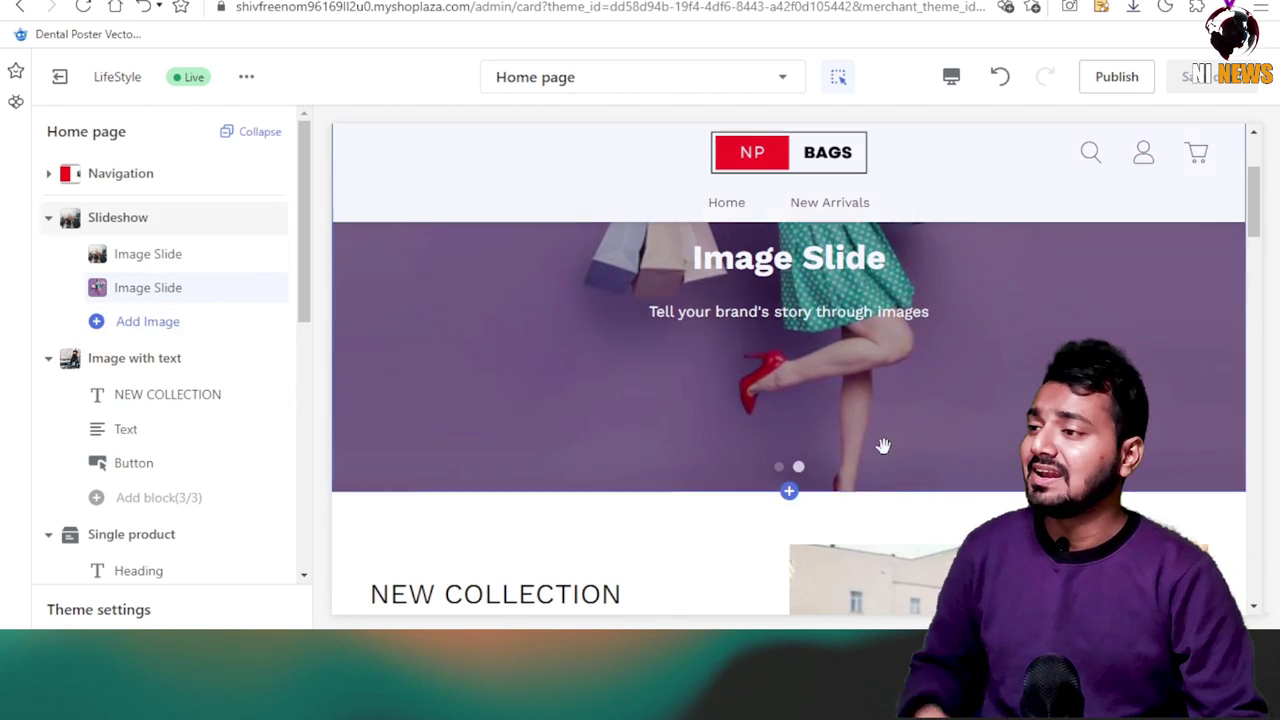
{"action": "left_click", "coordinate": [150, 322]}
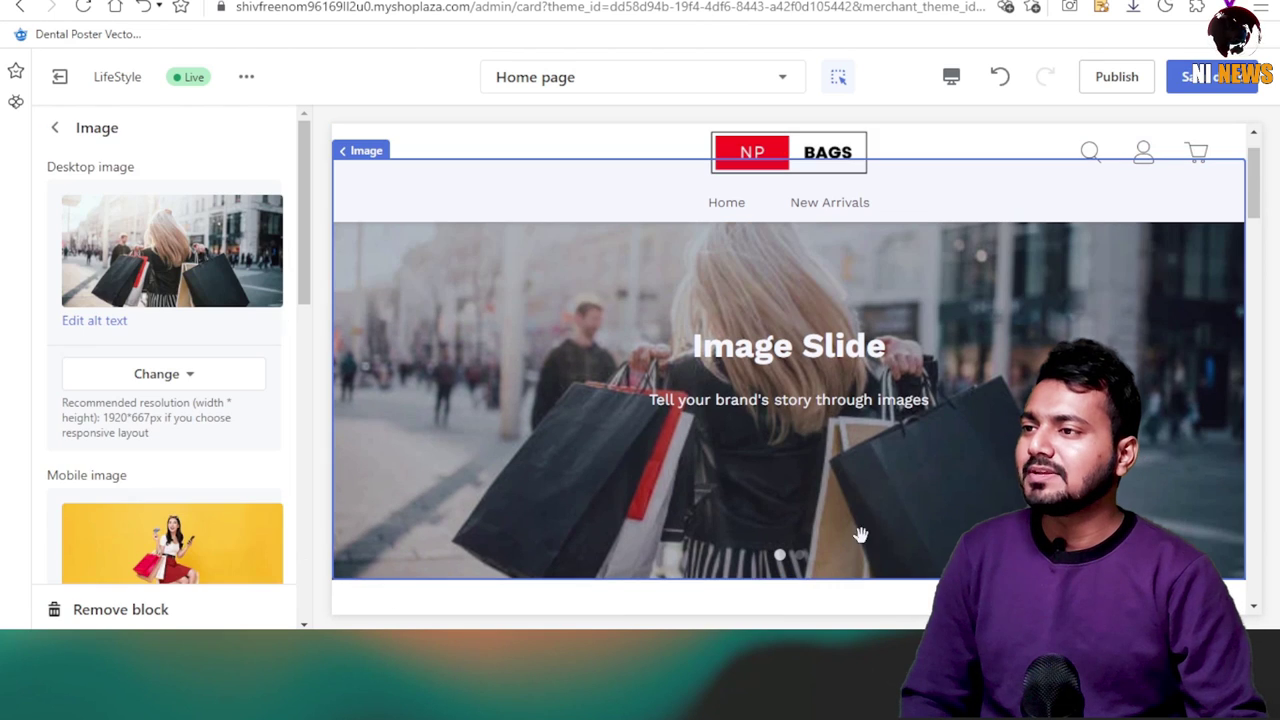
{"action": "scroll", "coordinate": [885, 487], "scroll_direction": "down", "scroll_amount": 1}
{"action": "left_click", "coordinate": [880, 505]}
{"action": "scroll", "coordinate": [880, 505], "scroll_direction": "down", "scroll_amount": 2}
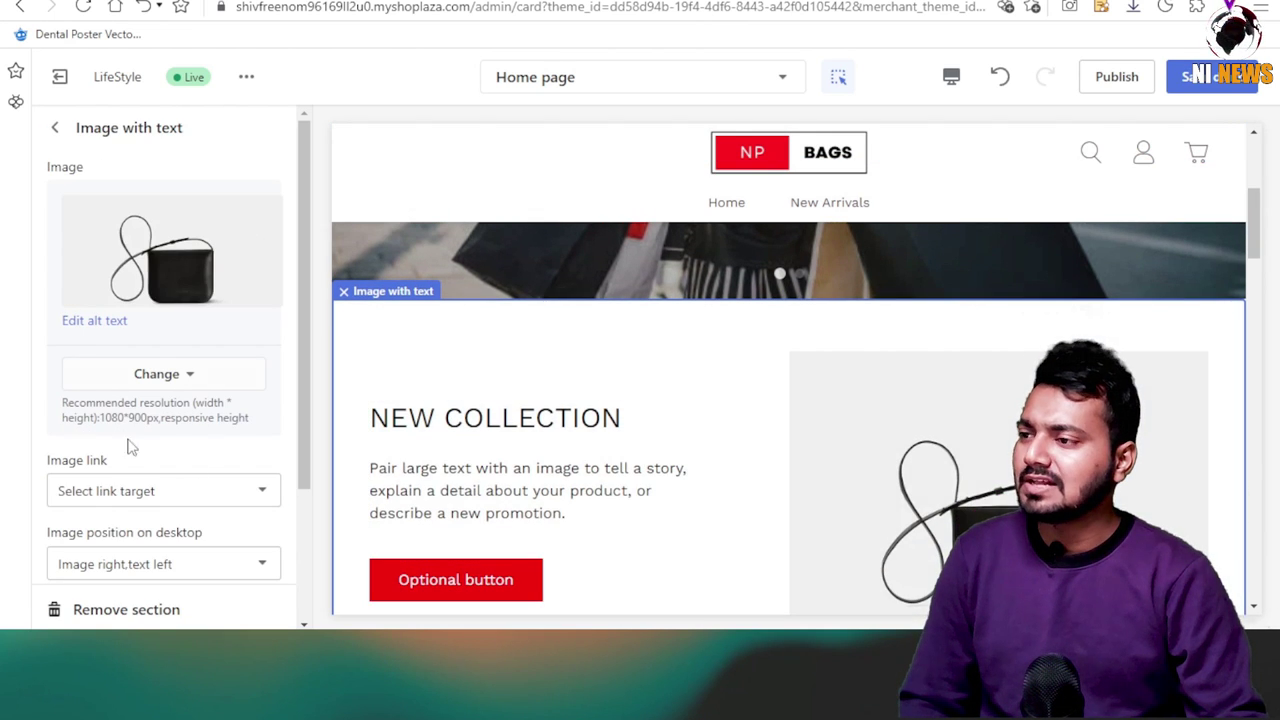
Replace the NEW COLLECTION section image with the library photo of the woman on stairs.
{"action": "scroll", "coordinate": [972, 330], "scroll_direction": "down", "scroll_amount": 3}
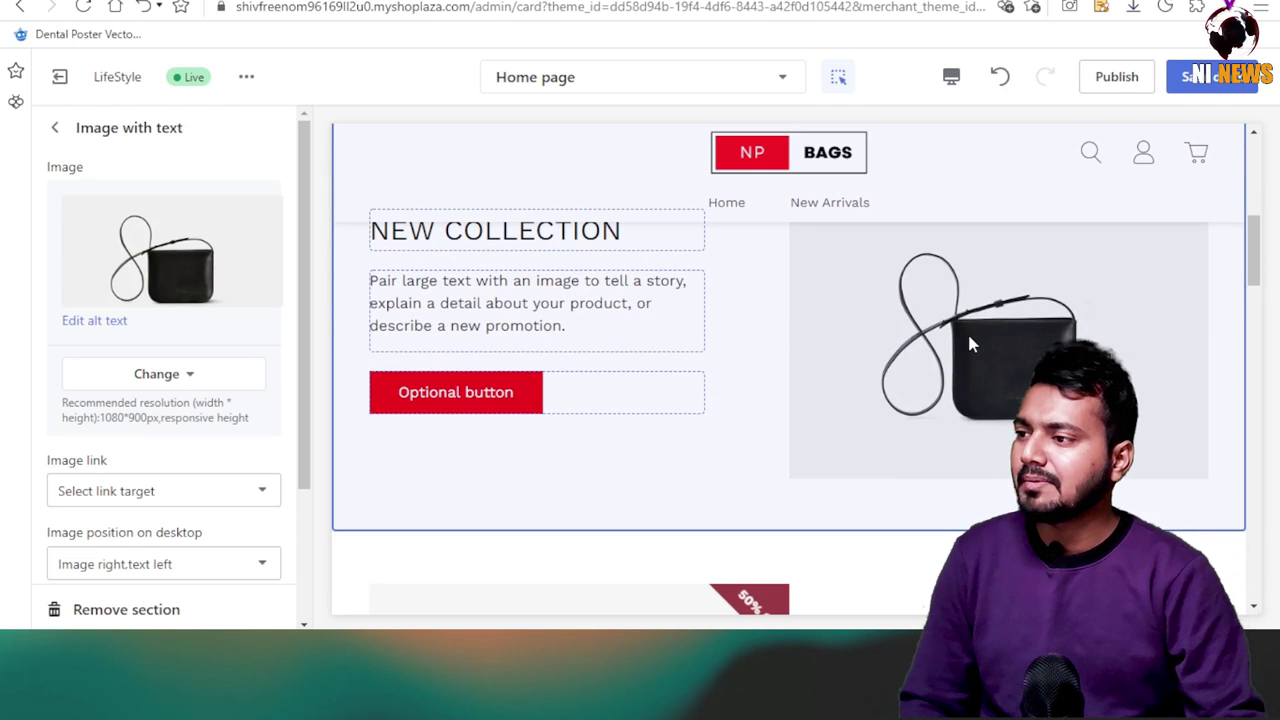
{"action": "left_click", "coordinate": [196, 384]}
{"action": "left_click", "coordinate": [169, 418]}
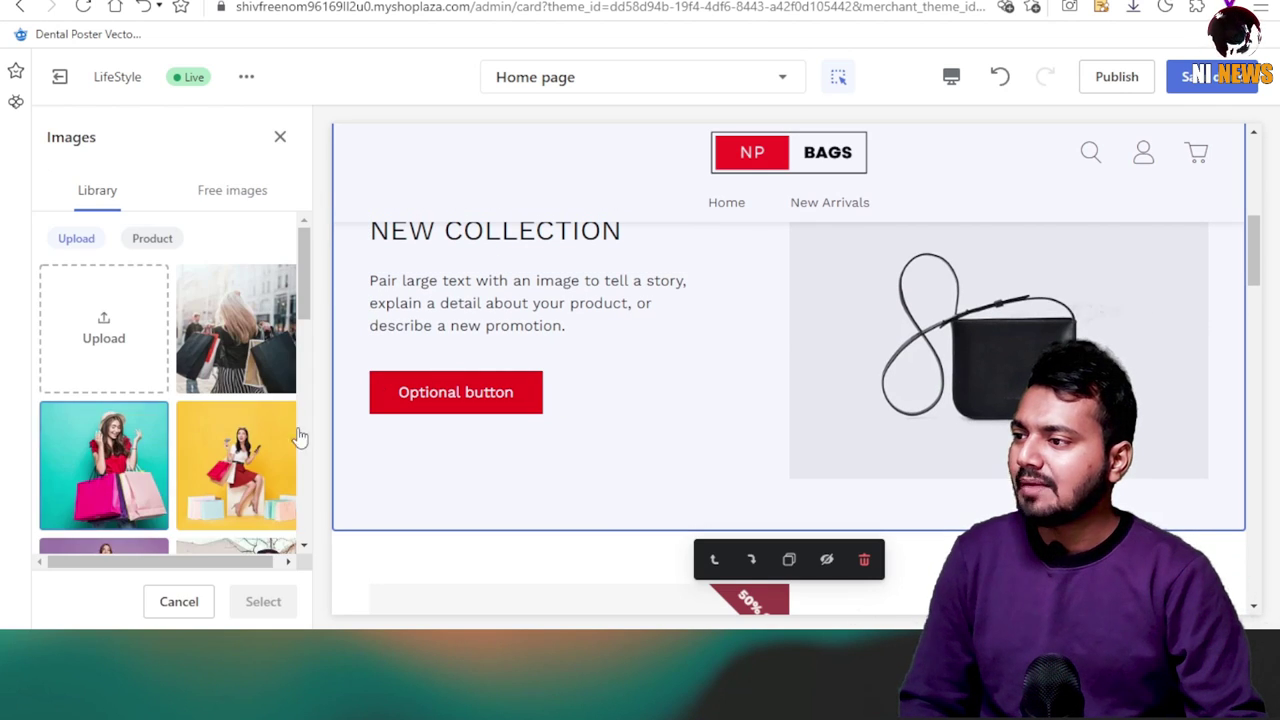
{"action": "scroll", "coordinate": [150, 425], "scroll_direction": "down", "scroll_amount": 4}
{"action": "left_click", "coordinate": [236, 414]}
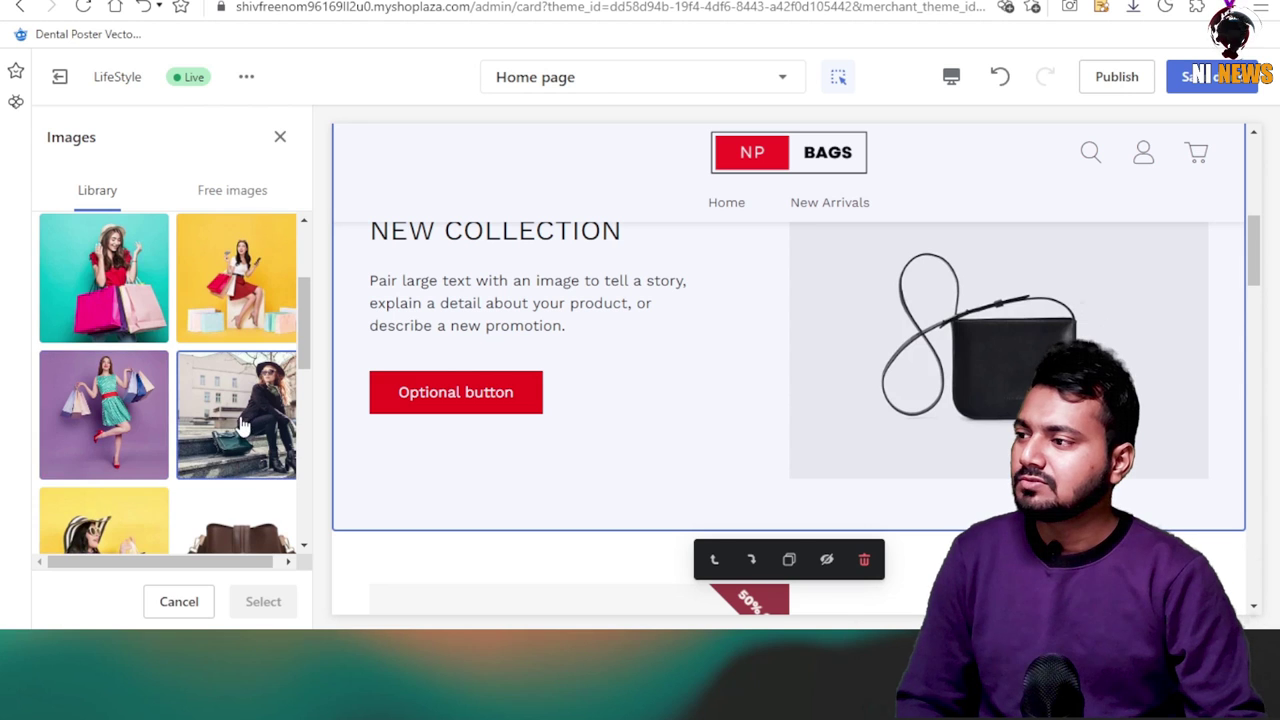
{"action": "left_click", "coordinate": [263, 601]}
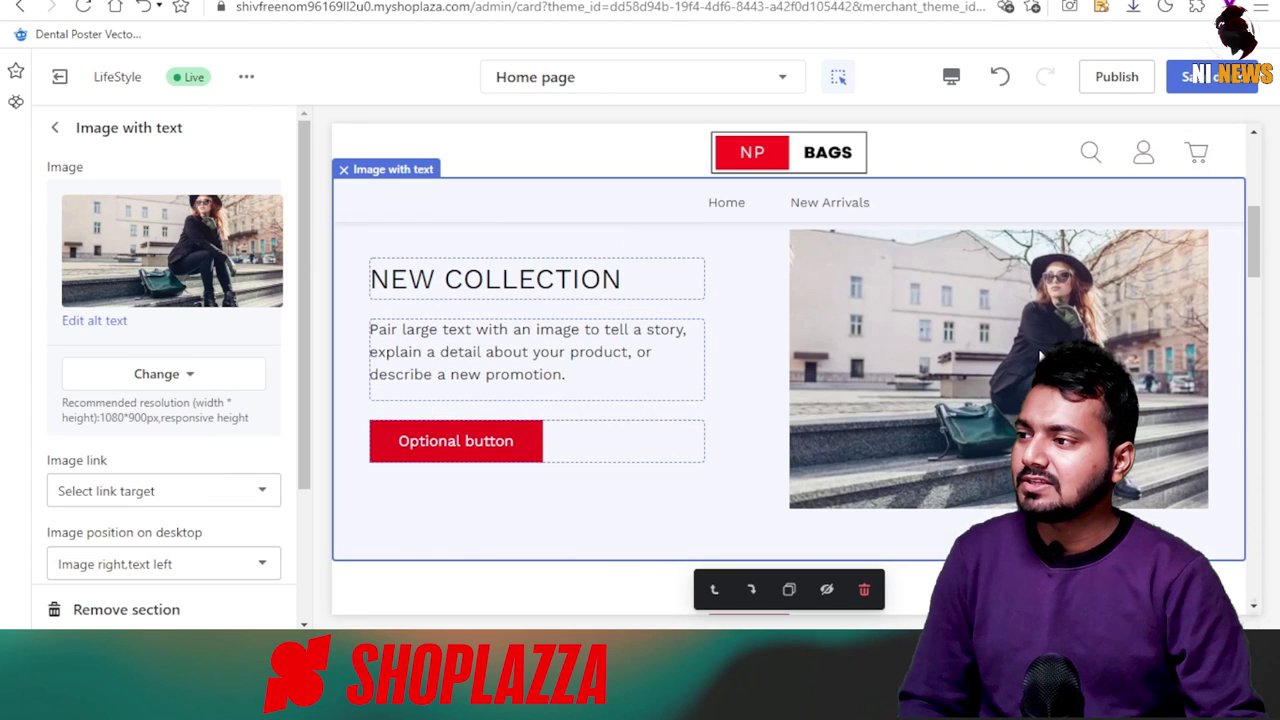
Publish the LifeStyle theme and dismiss the published notice.
{"action": "scroll", "coordinate": [180, 466], "scroll_direction": "down", "scroll_amount": 3}
{"action": "scroll", "coordinate": [180, 466], "scroll_direction": "up", "scroll_amount": 4}
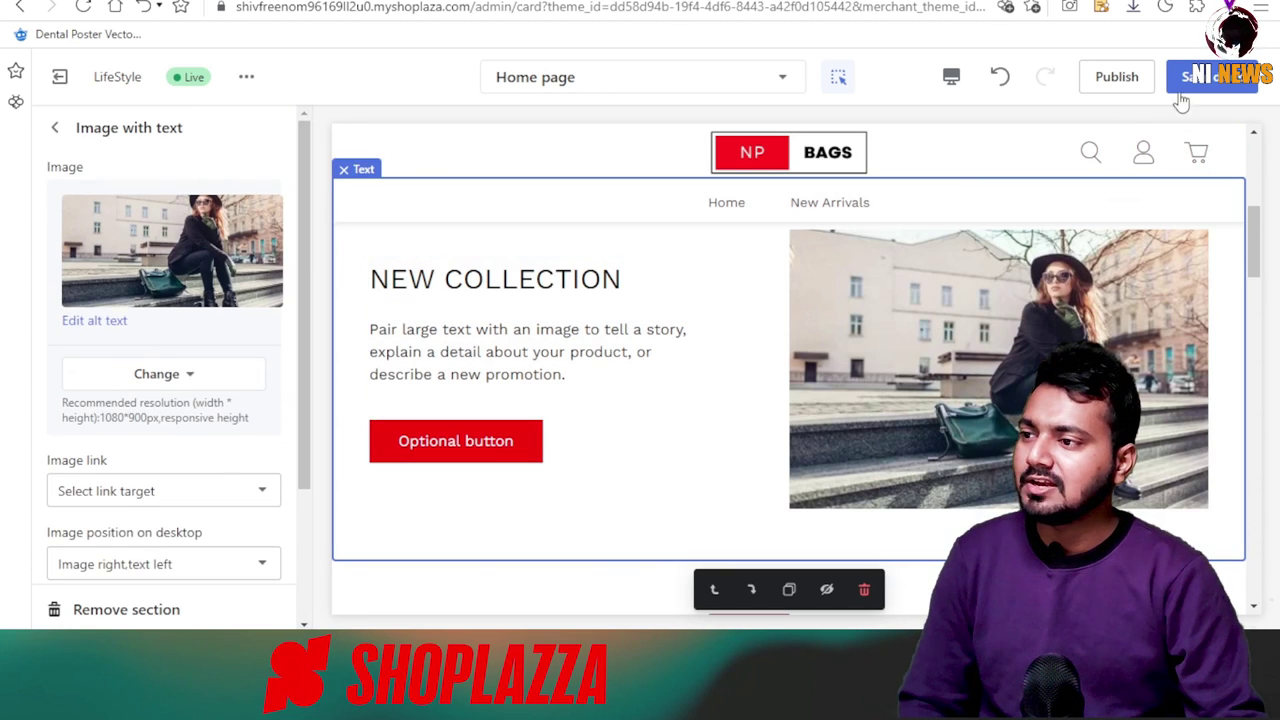
{"action": "left_click", "coordinate": [1127, 88]}
{"action": "left_click", "coordinate": [857, 394]}
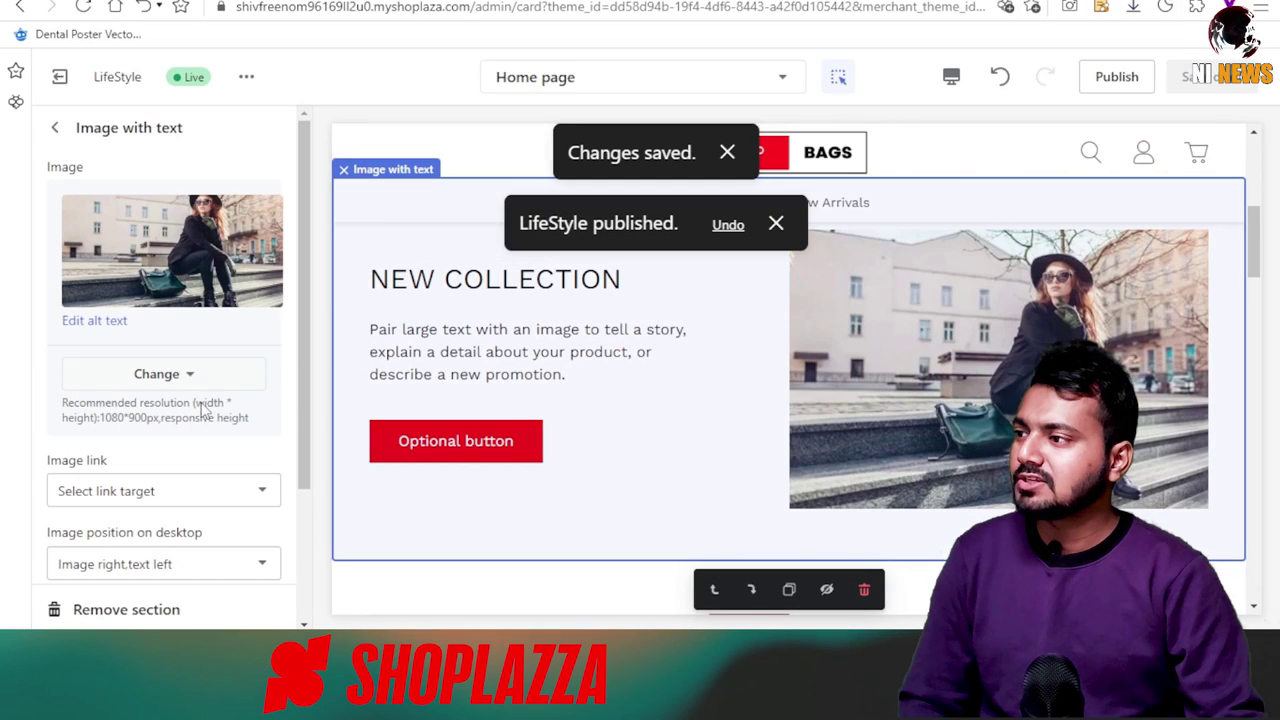
{"action": "left_click", "coordinate": [768, 228]}
Change the Optional button's text to 'BUY NOW' and return to the section list.
{"action": "left_click", "coordinate": [443, 447]}
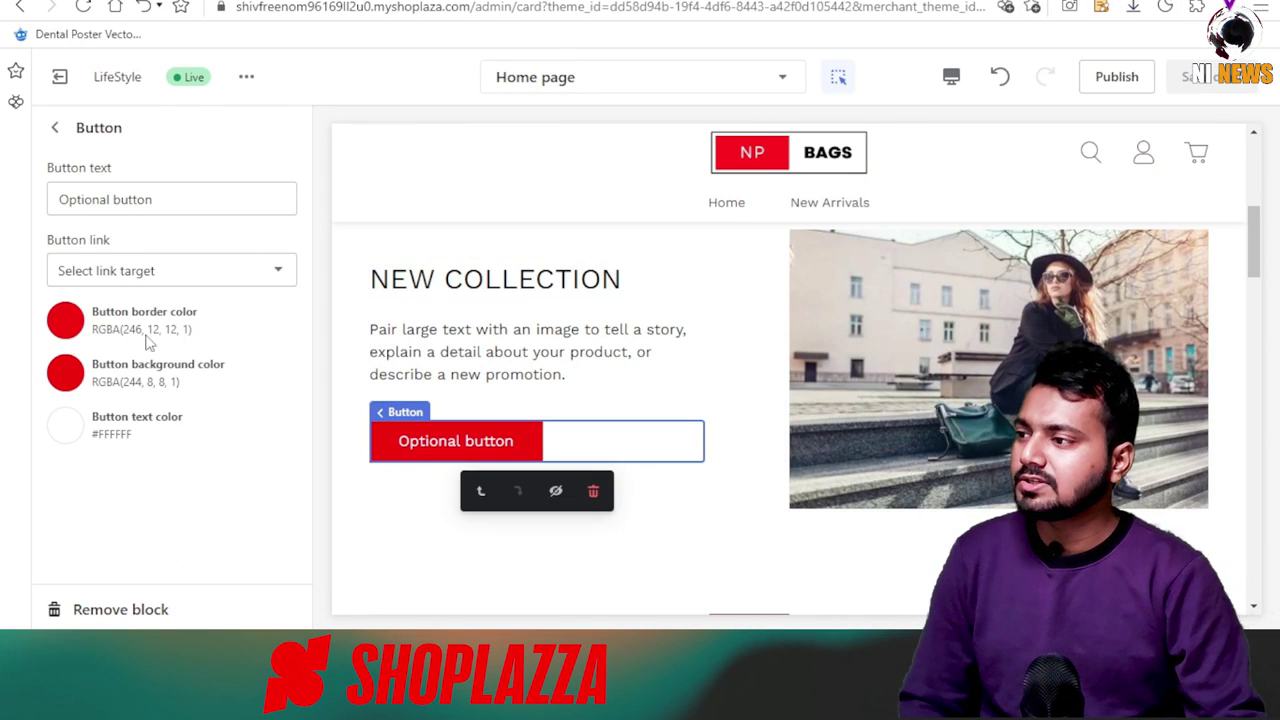
{"action": "type", "text": "BUY NOW"}
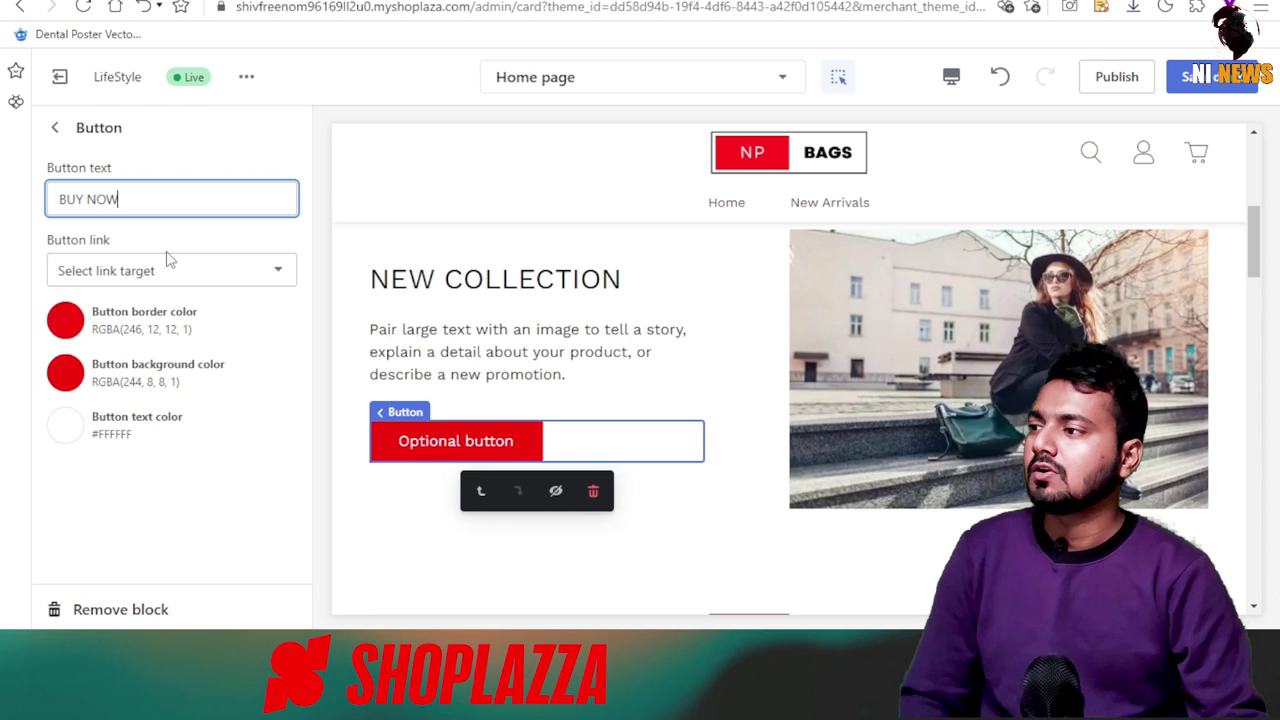
{"action": "left_click", "coordinate": [55, 127]}
{"action": "scroll", "coordinate": [410, 396], "scroll_direction": "up", "scroll_amount": 5}
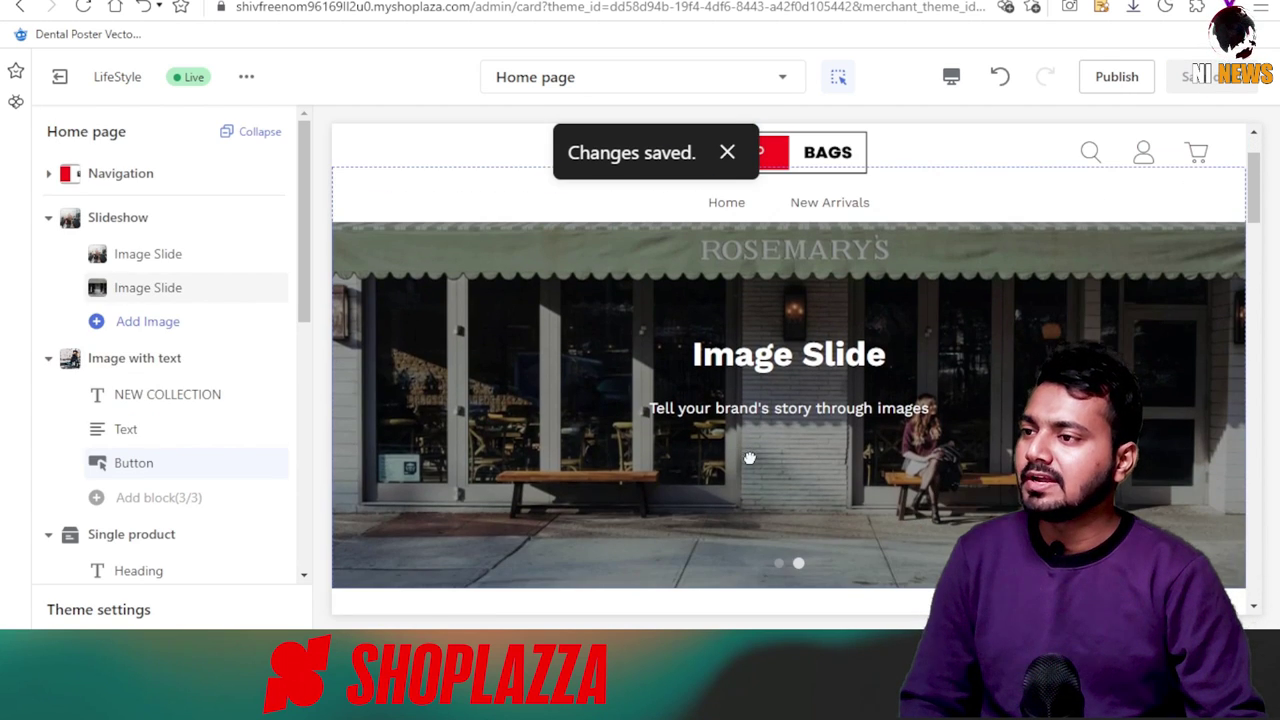
Set the Single product section to feature STYLO GIRL BAG.
{"action": "scroll", "coordinate": [749, 458], "scroll_direction": "down", "scroll_amount": 5}
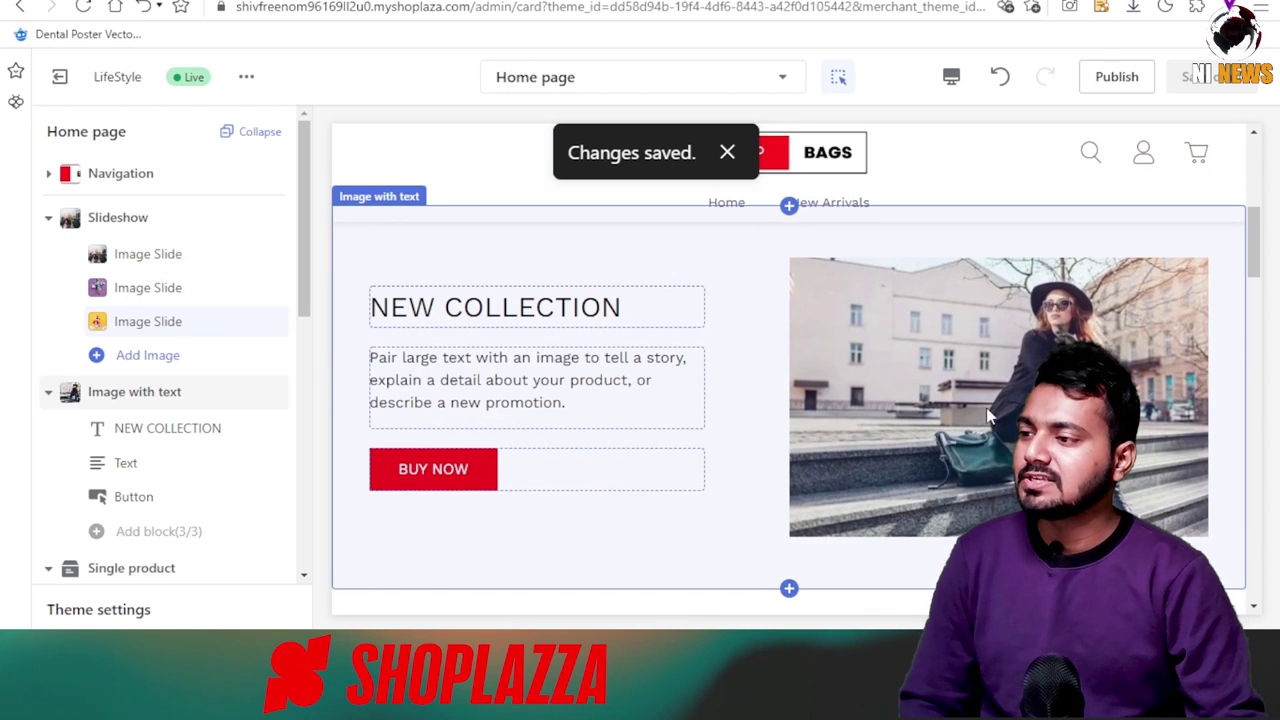
{"action": "scroll", "coordinate": [580, 390], "scroll_direction": "down", "scroll_amount": 5}
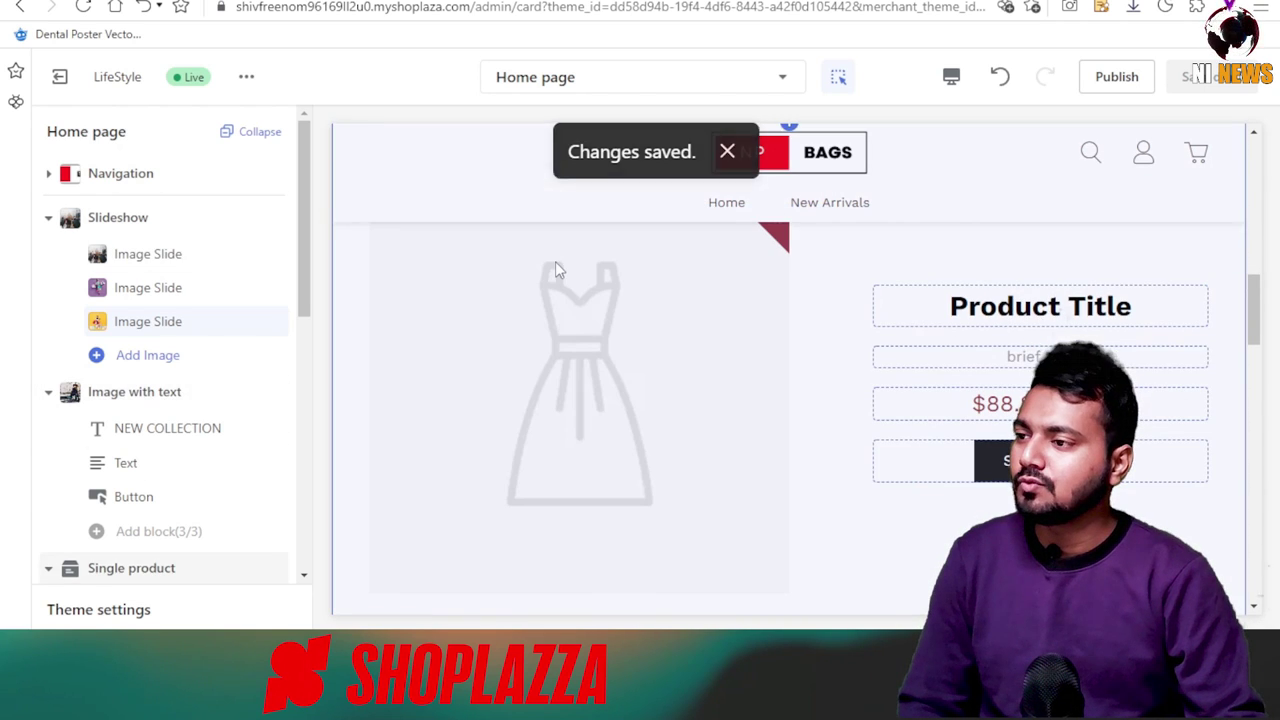
{"action": "left_click", "coordinate": [562, 300]}
{"action": "left_click", "coordinate": [220, 205]}
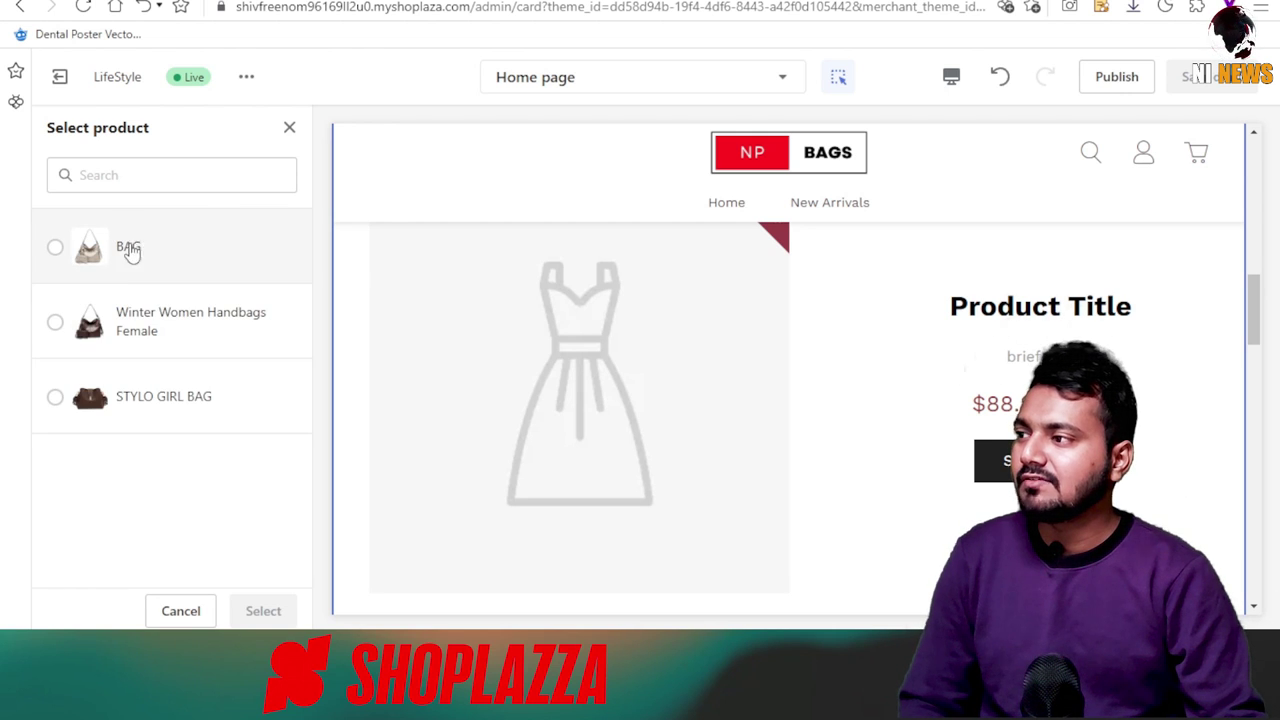
{"action": "left_click", "coordinate": [139, 260]}
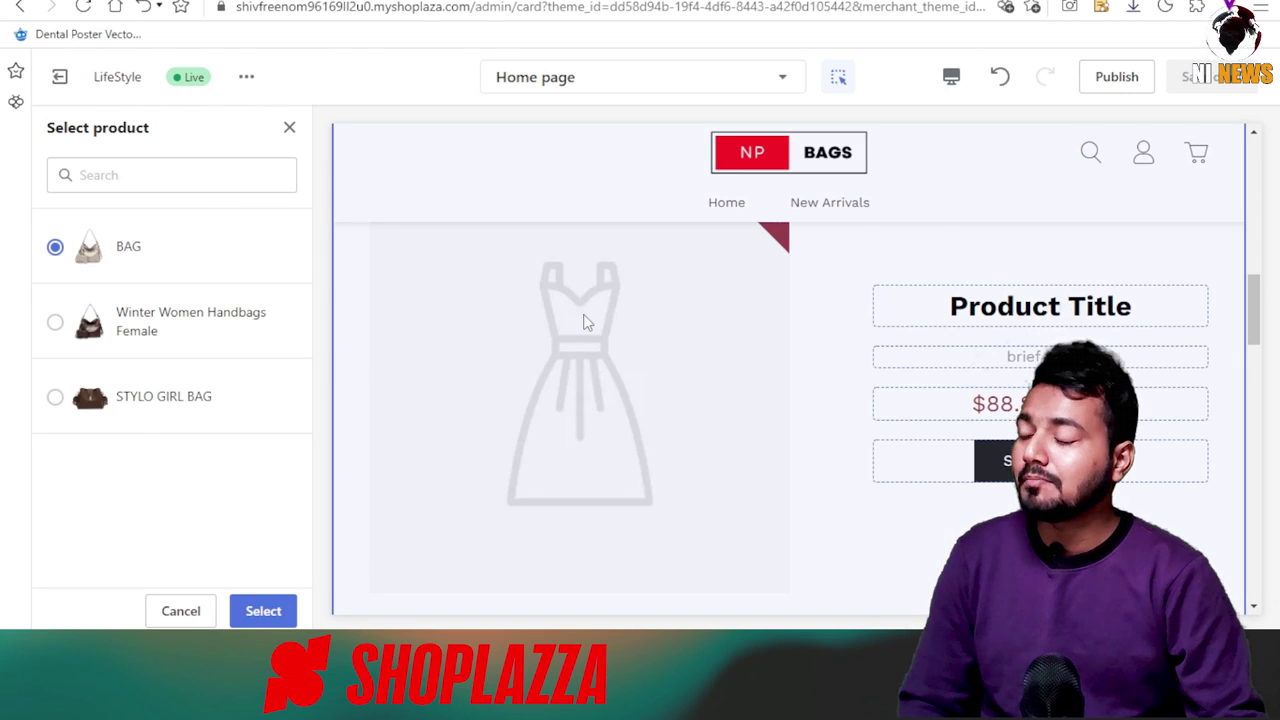
{"action": "left_click", "coordinate": [137, 330]}
{"action": "left_click", "coordinate": [261, 609]}
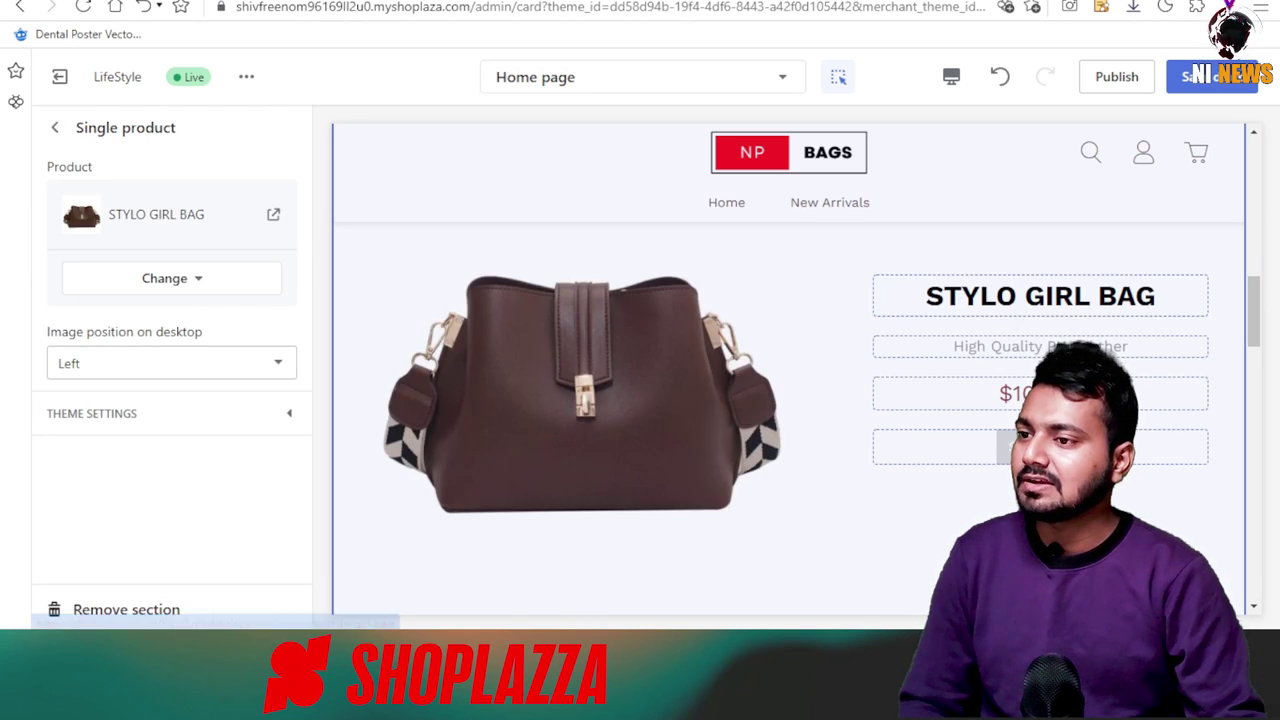
Duplicate the section, switch the copy to Winter Women Handbags Female, and save the home page.
{"action": "scroll", "coordinate": [1043, 313], "scroll_direction": "down", "scroll_amount": 5}
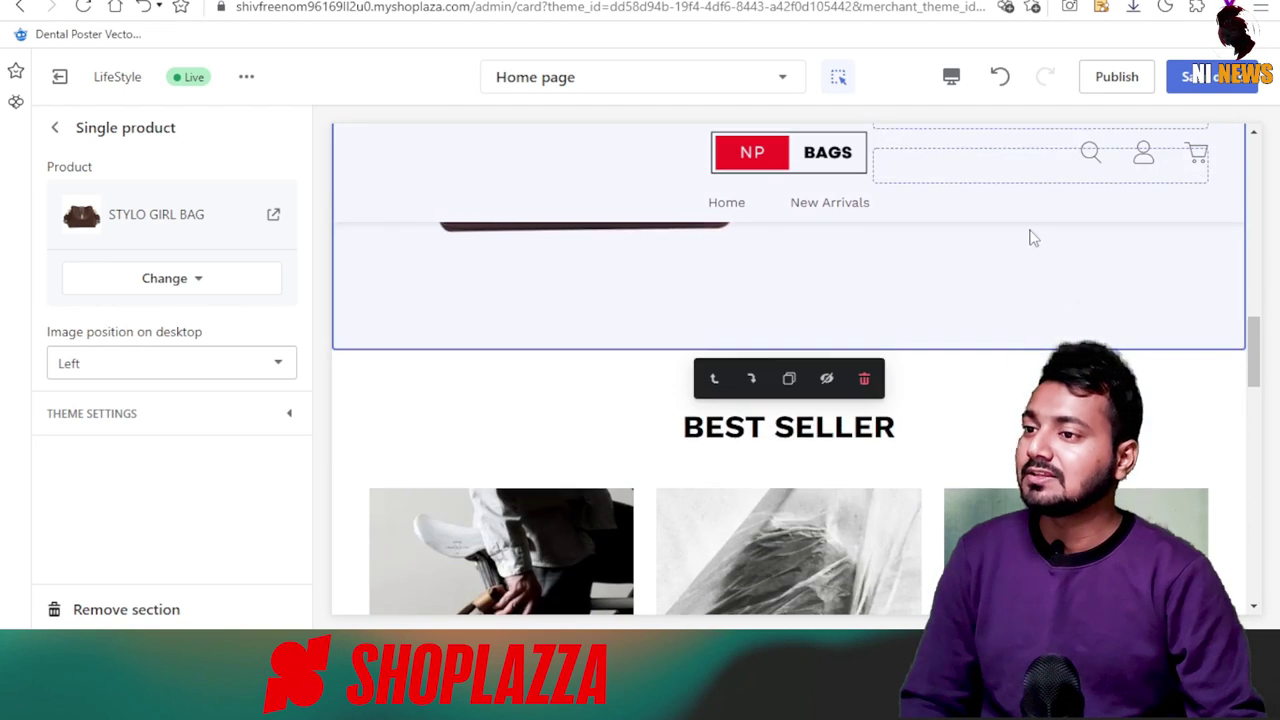
{"action": "scroll", "coordinate": [866, 400], "scroll_direction": "down", "scroll_amount": 2}
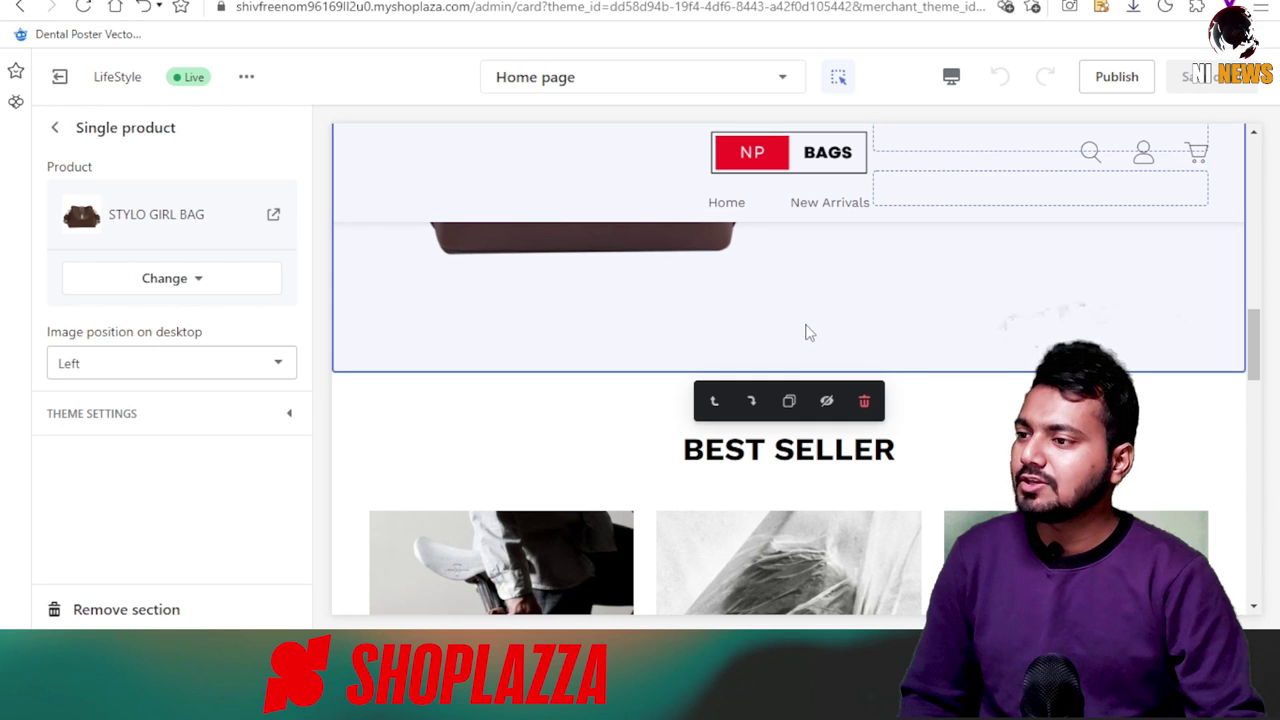
{"action": "left_click", "coordinate": [790, 401]}
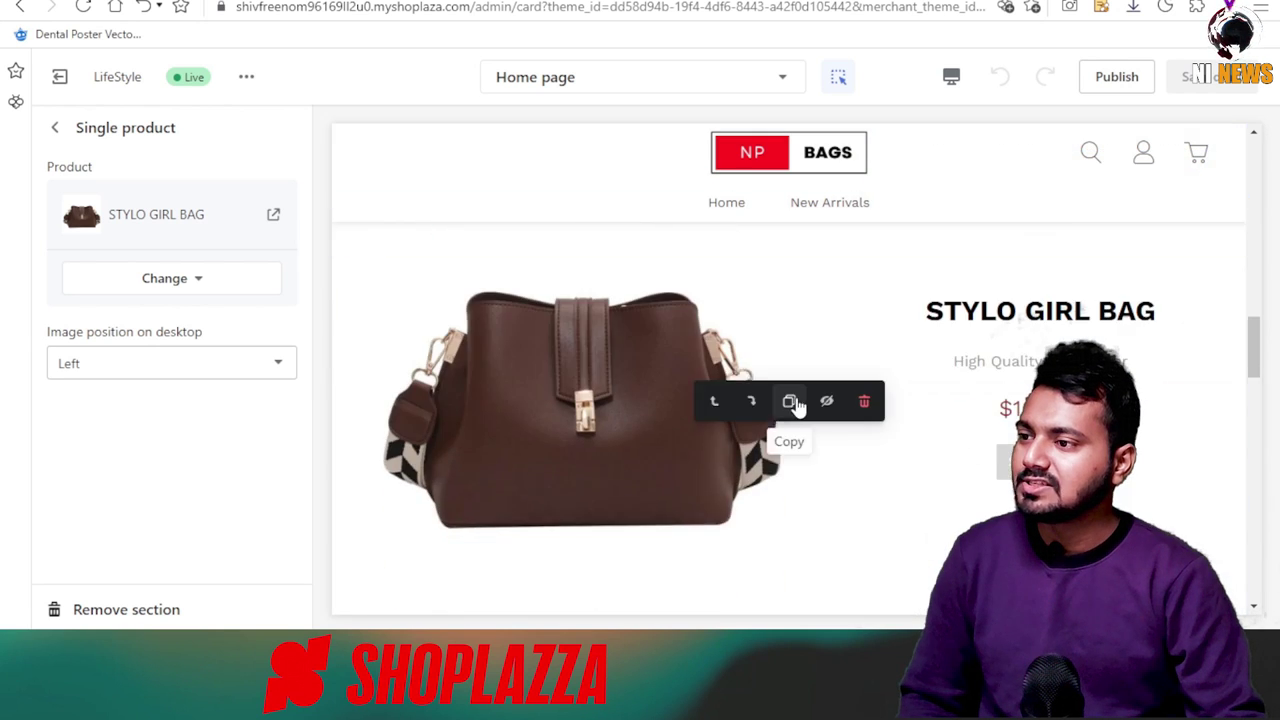
{"action": "scroll", "coordinate": [791, 434], "scroll_direction": "down", "scroll_amount": 3}
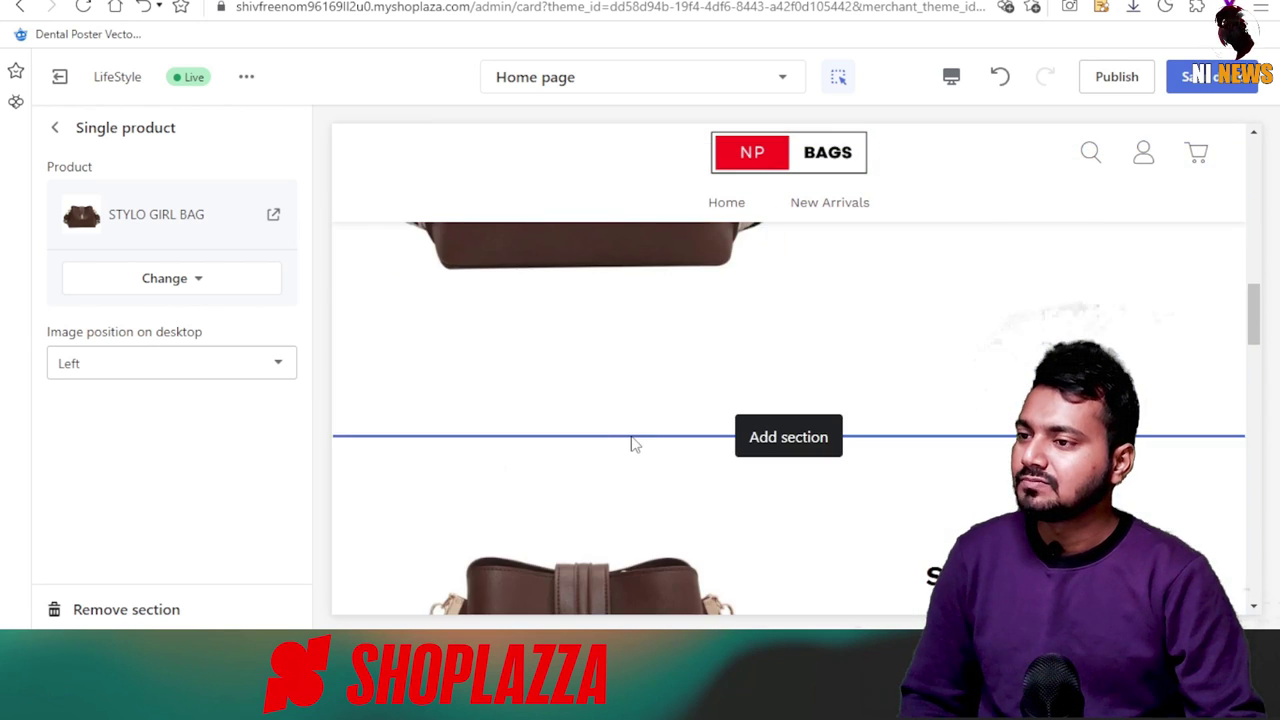
{"action": "scroll", "coordinate": [709, 457], "scroll_direction": "down", "scroll_amount": 2}
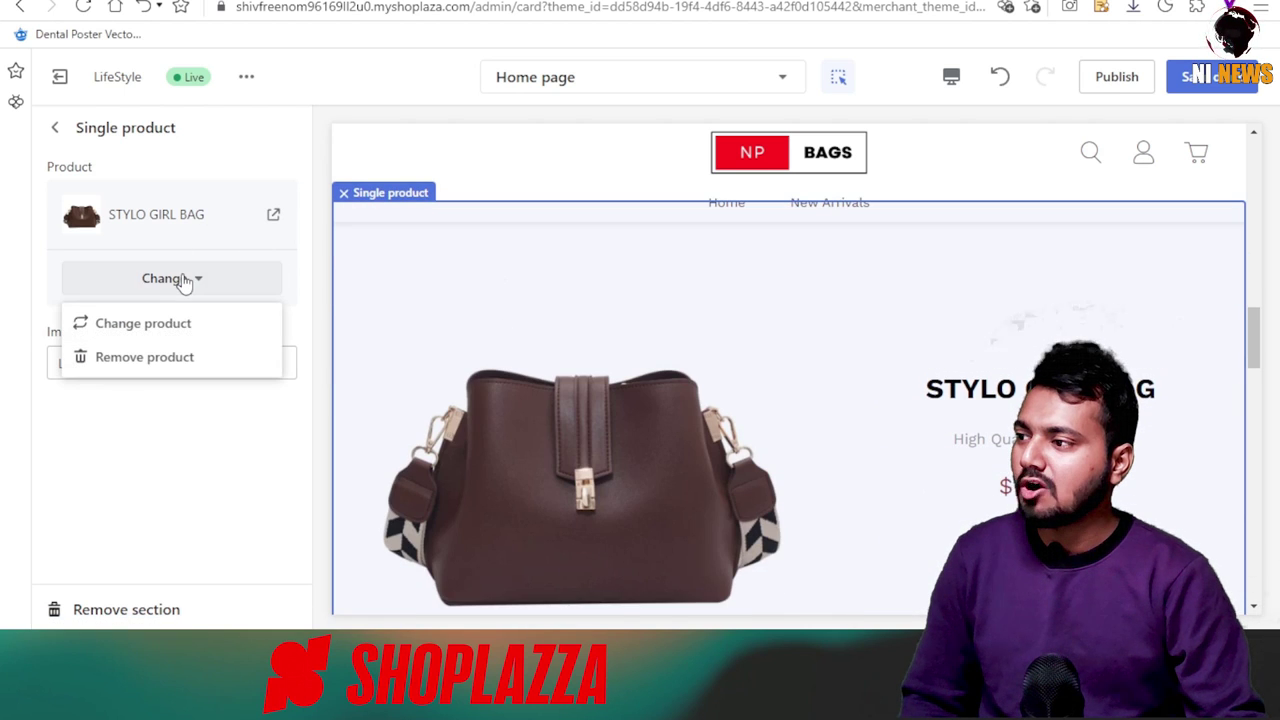
{"action": "left_click", "coordinate": [233, 219]}
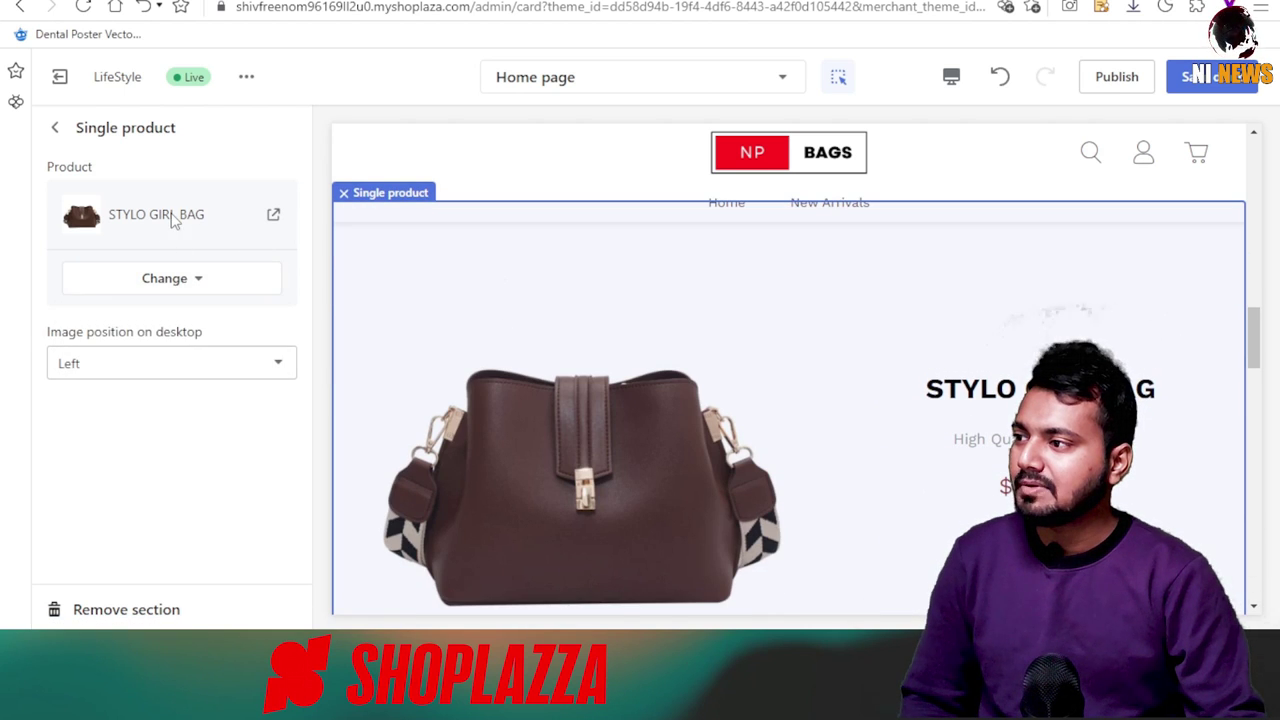
{"action": "left_click", "coordinate": [176, 286]}
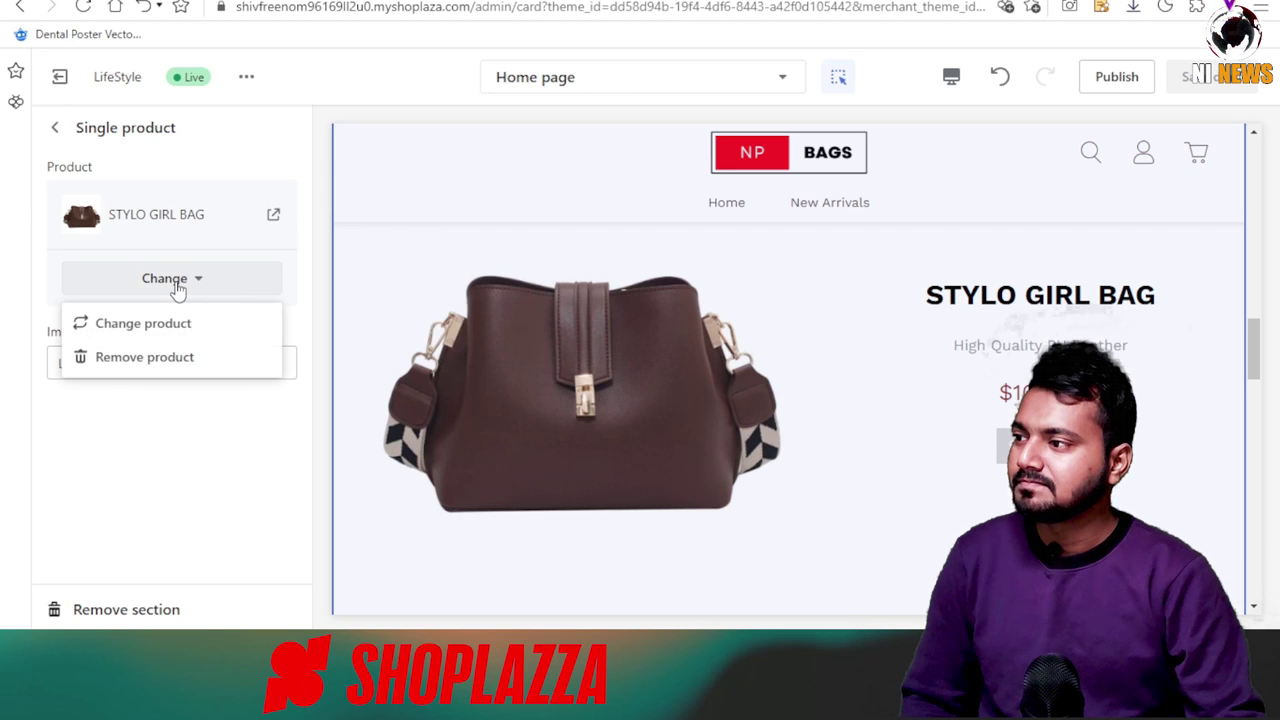
{"action": "left_click", "coordinate": [110, 323]}
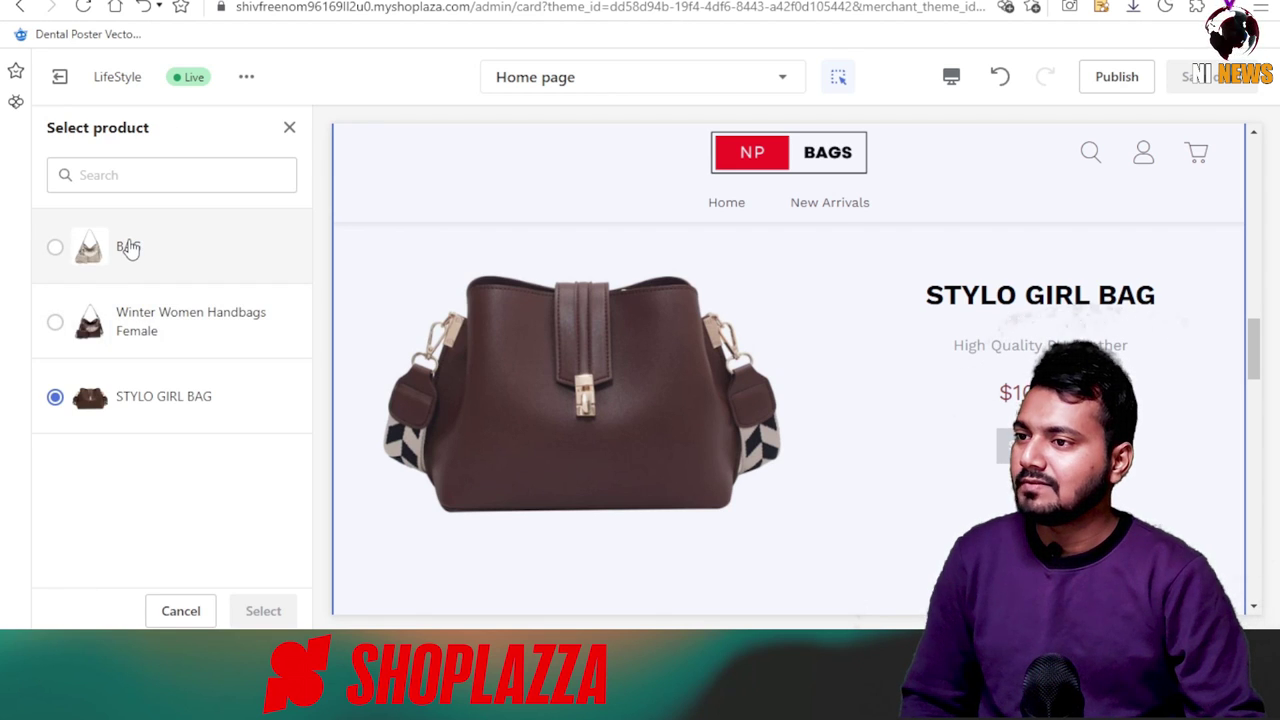
{"action": "left_click", "coordinate": [142, 328]}
{"action": "left_click", "coordinate": [263, 610]}
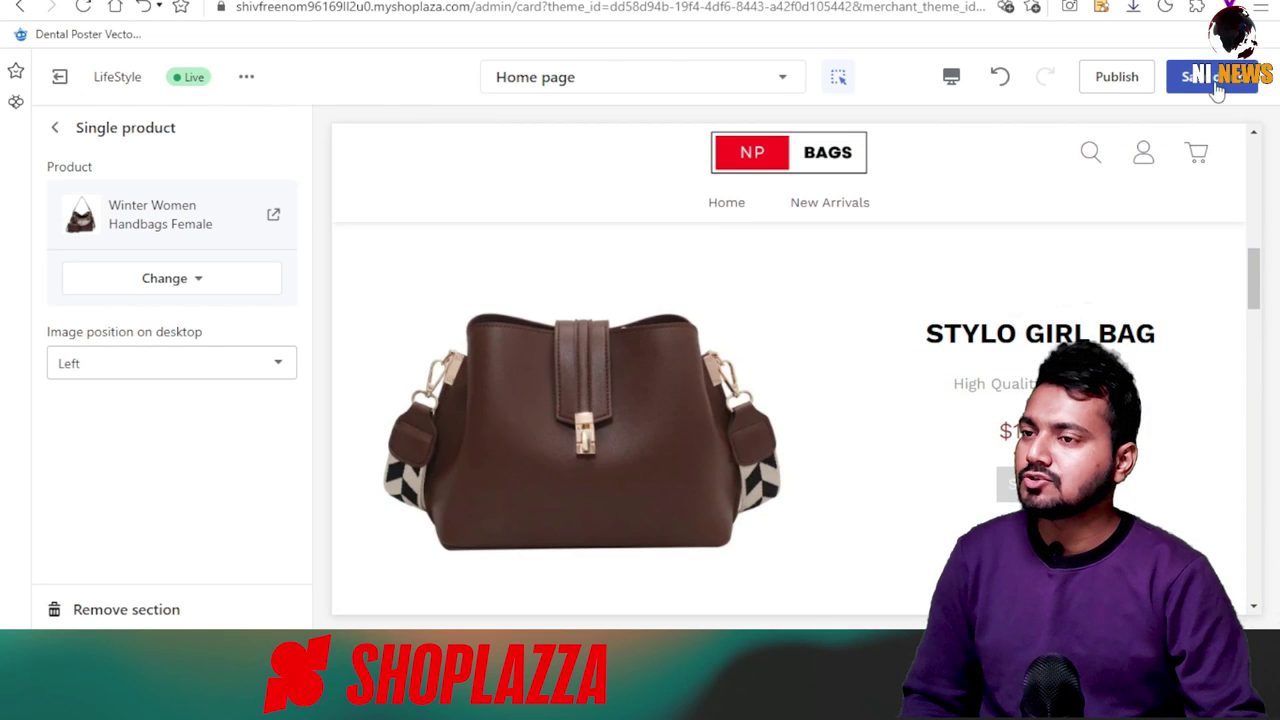
{"action": "left_click", "coordinate": [1208, 77]}
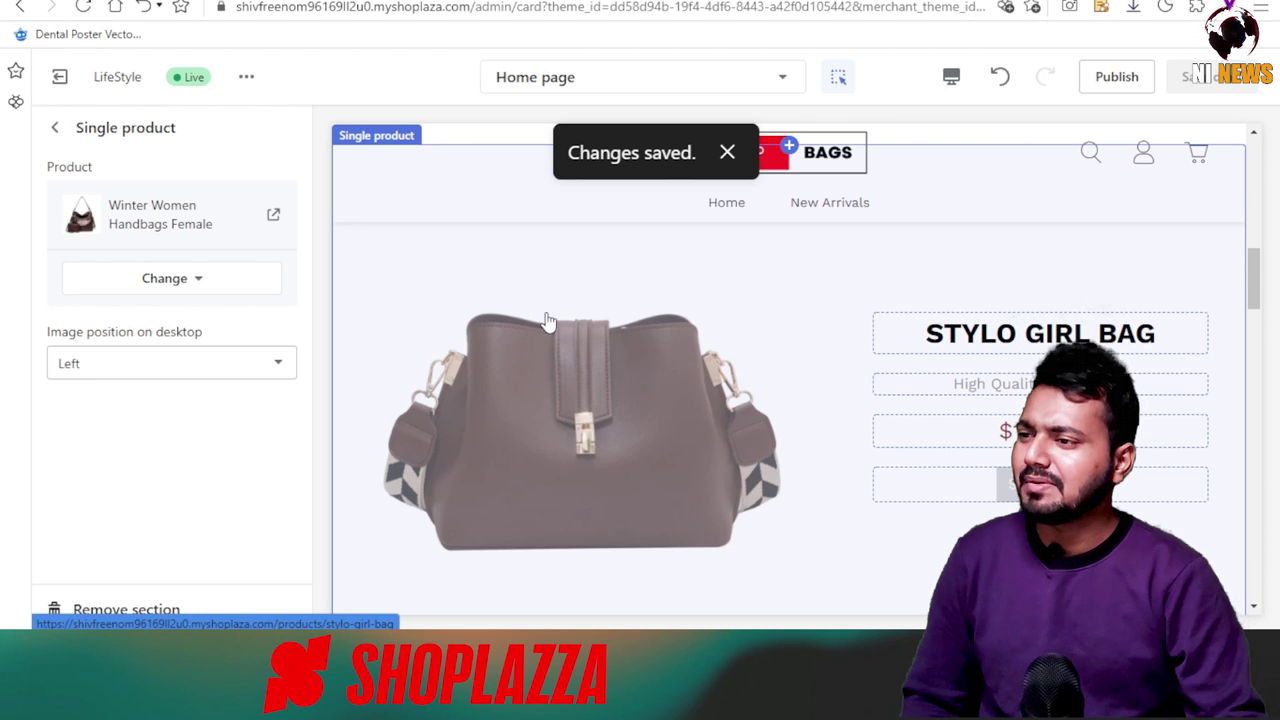
{"action": "left_click", "coordinate": [57, 128]}
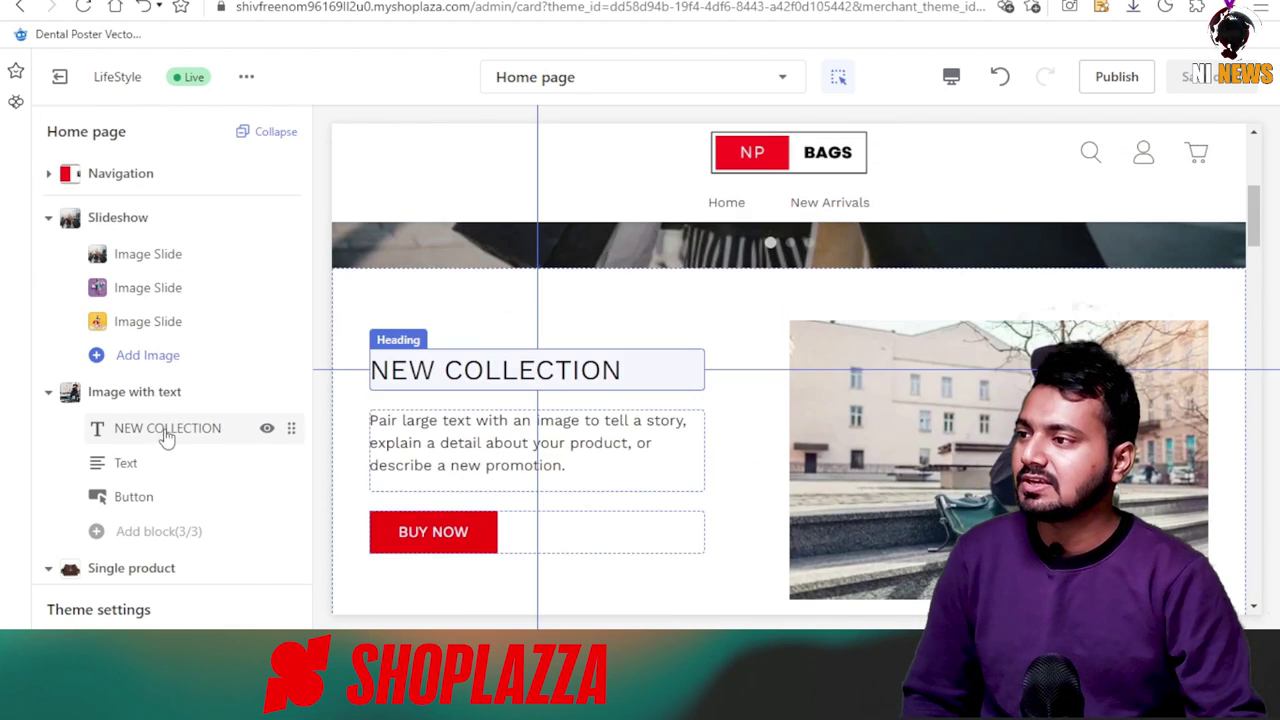
Set the left banner to the yellow shopping photo and the right banner to the coat-and-bag photo.
{"action": "scroll", "coordinate": [666, 490], "scroll_direction": "down", "scroll_amount": 5}
{"action": "left_click", "coordinate": [148, 254]}
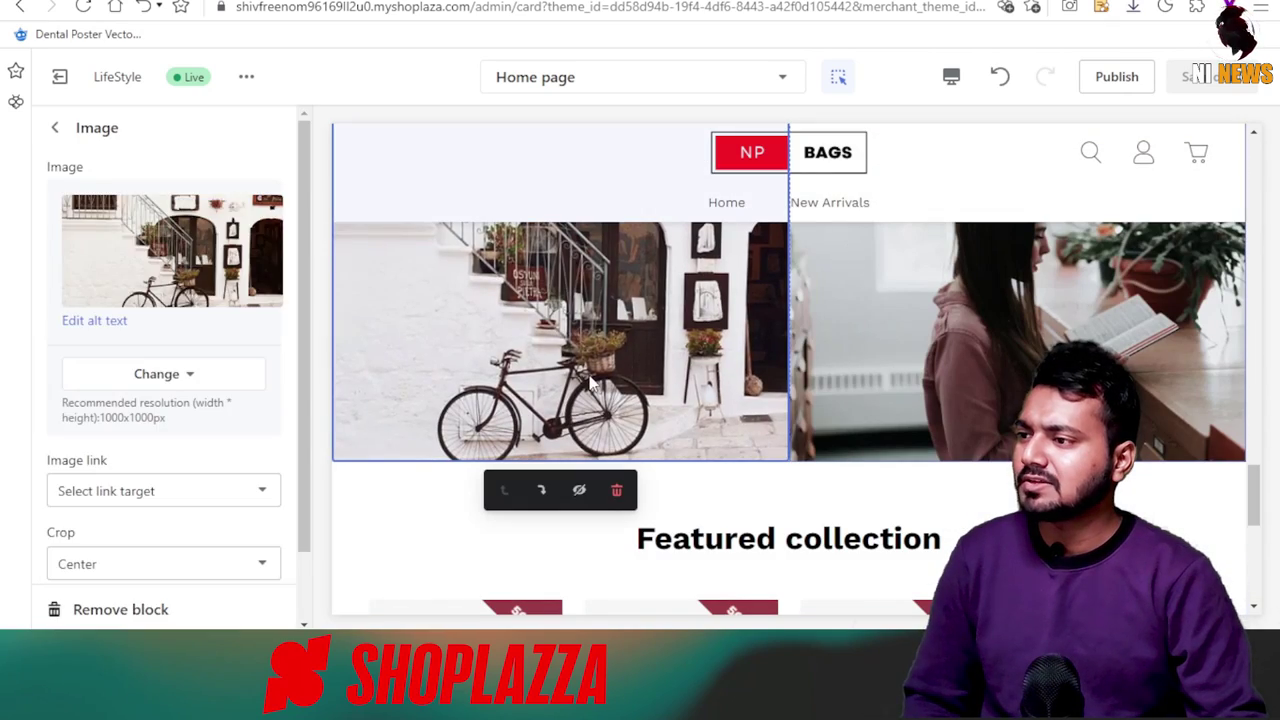
{"action": "left_click", "coordinate": [160, 372]}
{"action": "scroll", "coordinate": [170, 380], "scroll_direction": "down", "scroll_amount": 3}
{"action": "left_click", "coordinate": [104, 272]}
{"action": "left_click", "coordinate": [258, 597]}
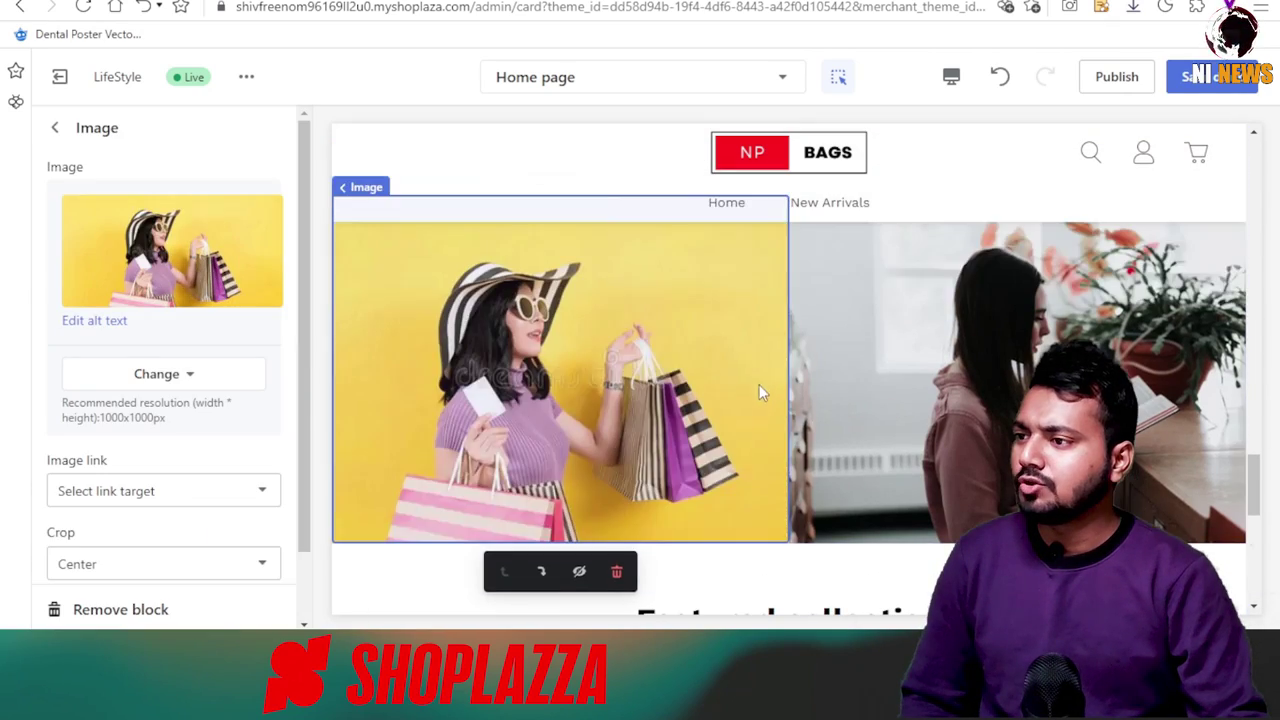
{"action": "left_click", "coordinate": [830, 380]}
{"action": "left_click", "coordinate": [163, 291]}
{"action": "left_click", "coordinate": [114, 337]}
{"action": "scroll", "coordinate": [246, 443], "scroll_direction": "down", "scroll_amount": 1}
{"action": "left_click", "coordinate": [237, 325]}
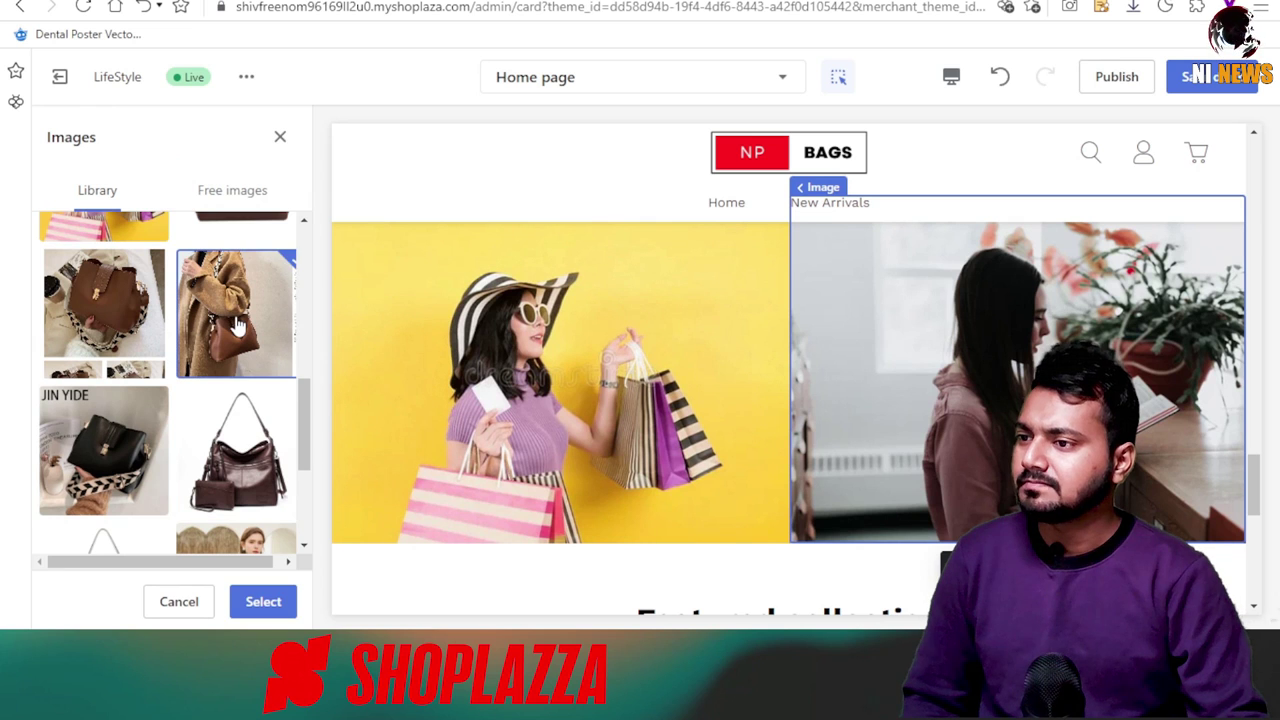
{"action": "left_click", "coordinate": [263, 601]}
Feature LADIES BAGS XYZ at 3 products per row, save, and go to All products.
{"action": "scroll", "coordinate": [717, 543], "scroll_direction": "down", "scroll_amount": 4}
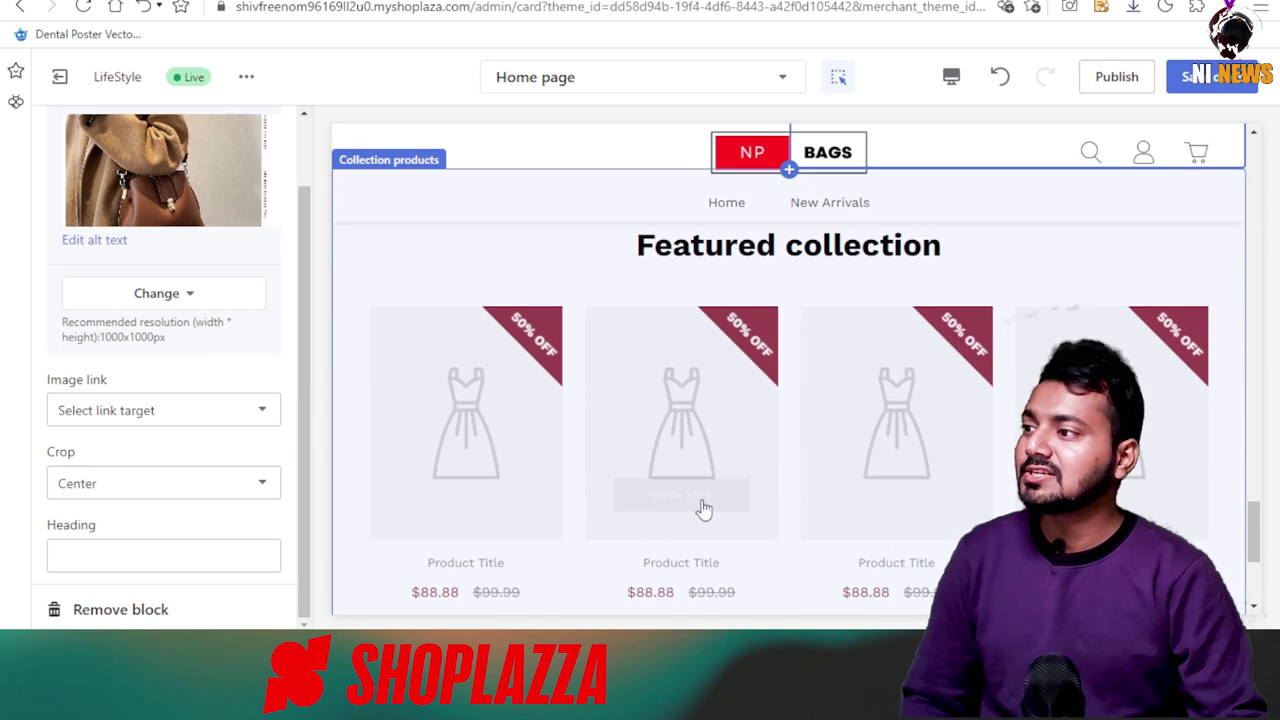
{"action": "left_click", "coordinate": [513, 437]}
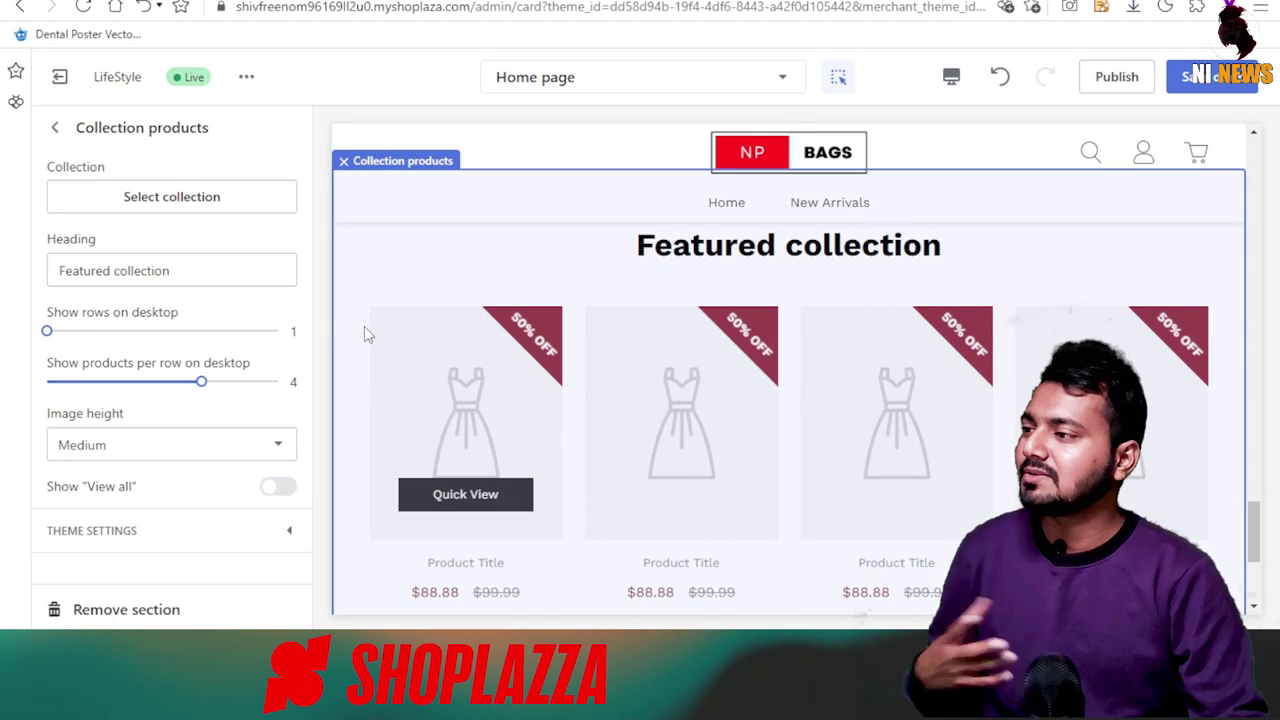
{"action": "left_click", "coordinate": [189, 204]}
{"action": "left_click", "coordinate": [55, 321]}
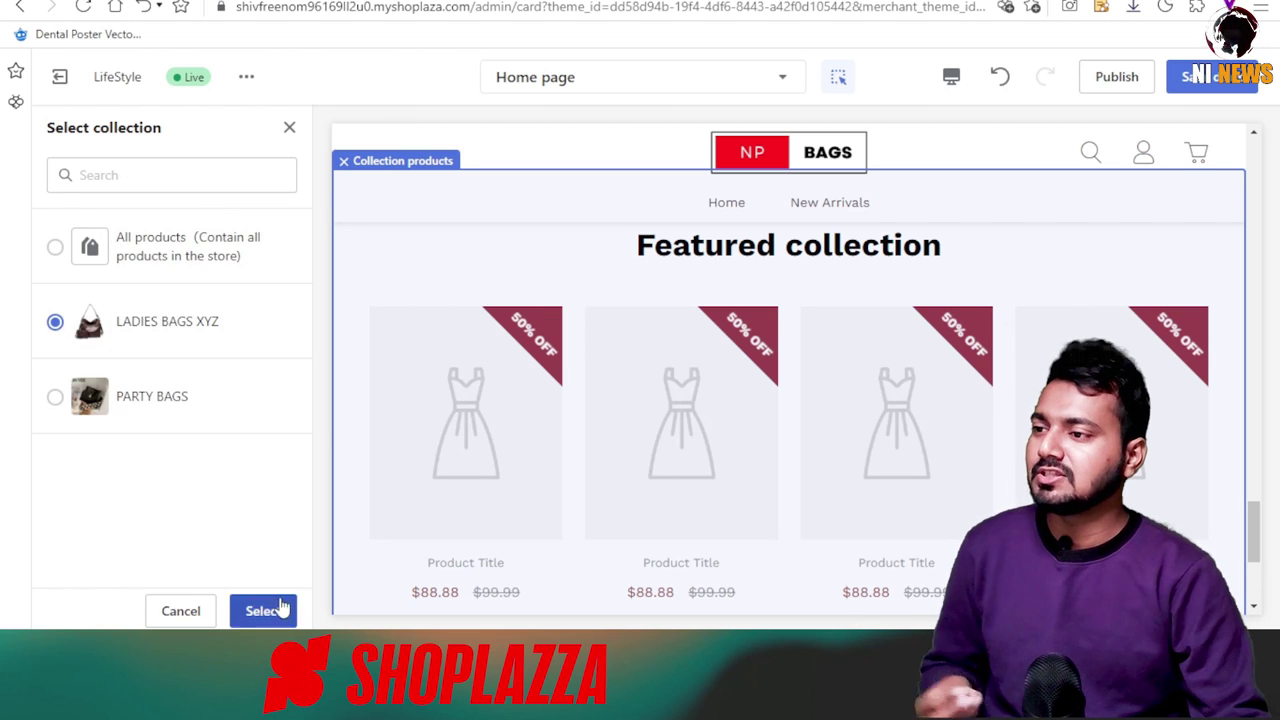
{"action": "left_click", "coordinate": [280, 609]}
{"action": "scroll", "coordinate": [680, 400], "scroll_direction": "down", "scroll_amount": 1}
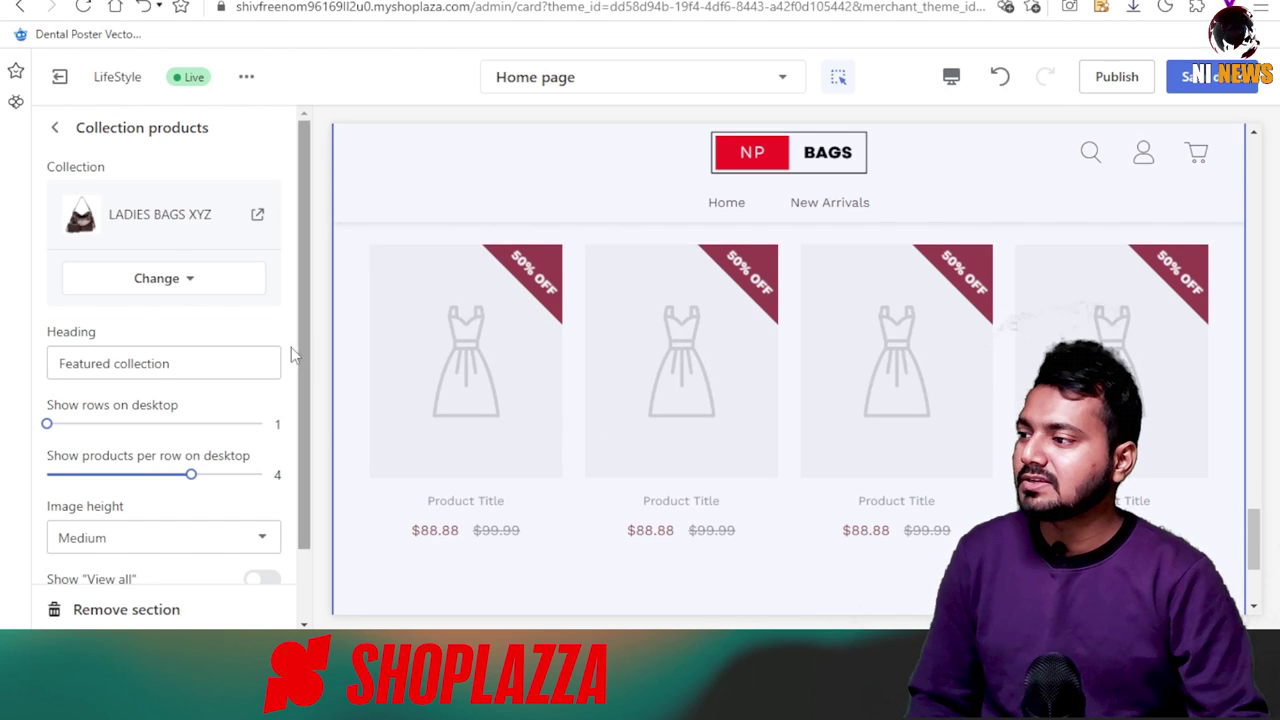
{"action": "scroll", "coordinate": [254, 531], "scroll_direction": "down", "scroll_amount": 2}
{"action": "scroll", "coordinate": [200, 569], "scroll_direction": "up", "scroll_amount": 2}
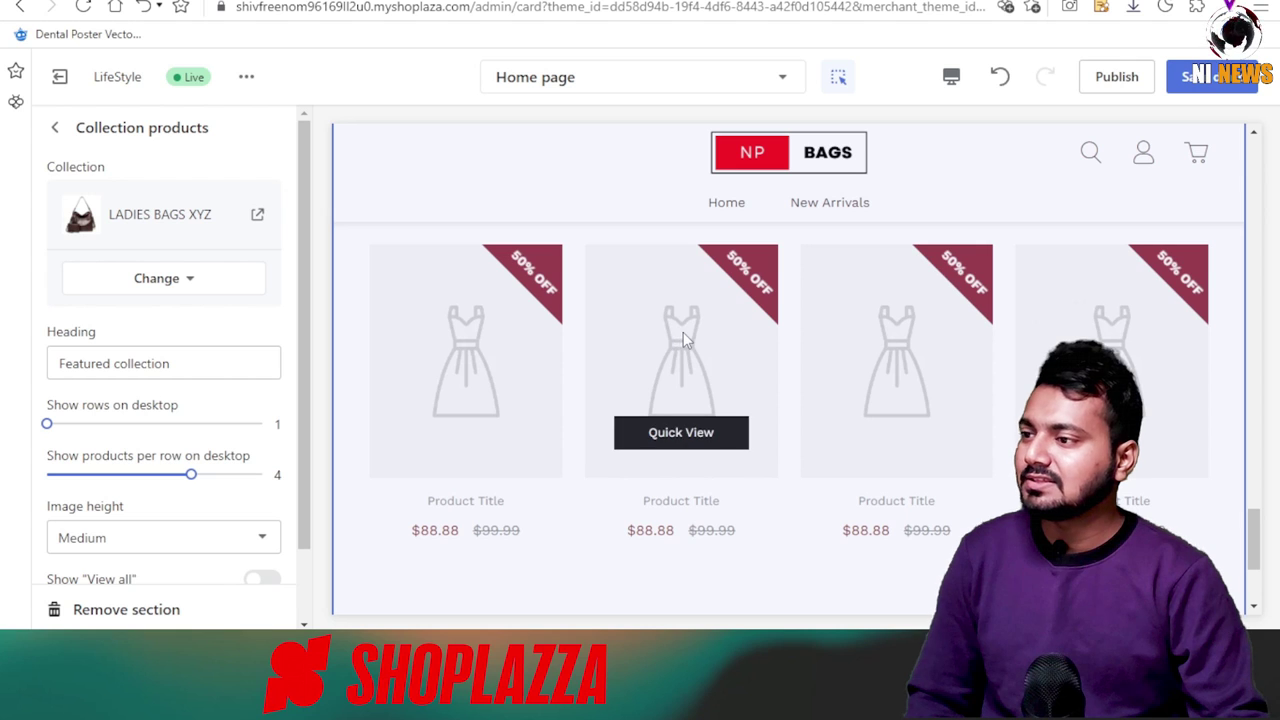
{"action": "left_click_drag", "start_coordinate": [190, 474], "coordinate": [119, 474]}
{"action": "scroll", "coordinate": [171, 457], "scroll_direction": "down", "scroll_amount": 1}
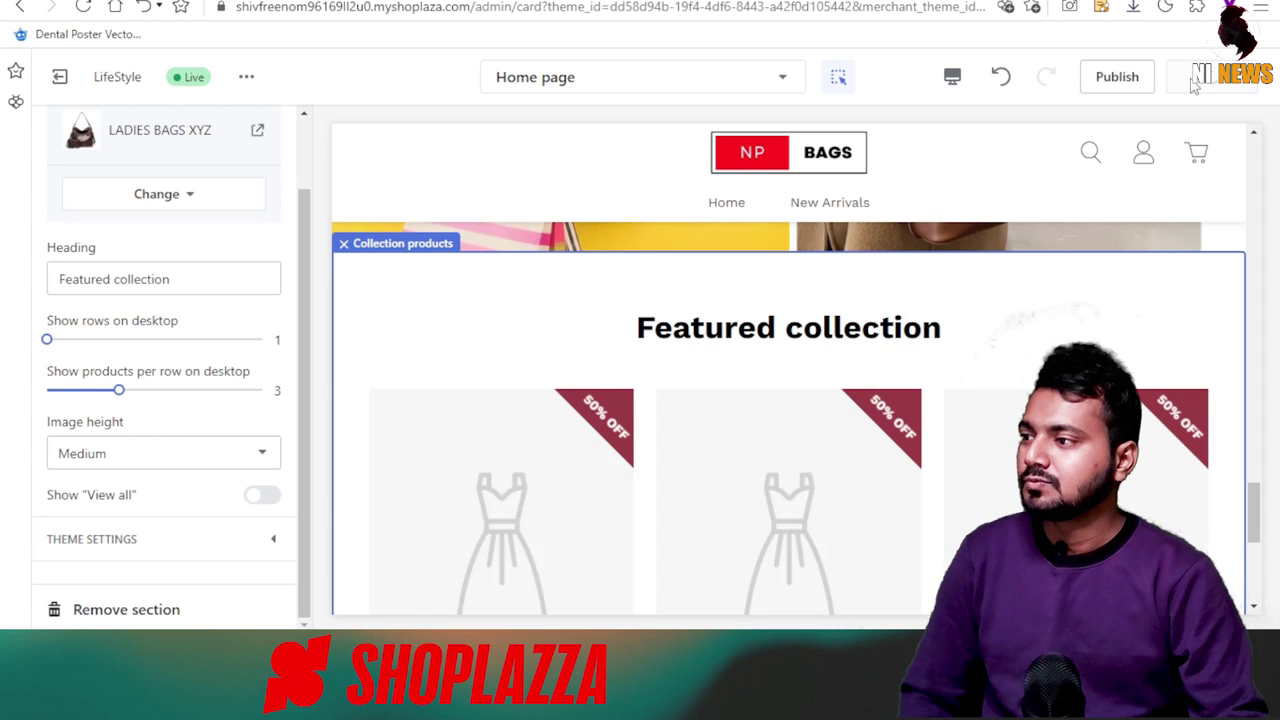
{"action": "key", "text": "ctrl+s"}
{"action": "scroll", "coordinate": [838, 445], "scroll_direction": "up", "scroll_amount": 5}
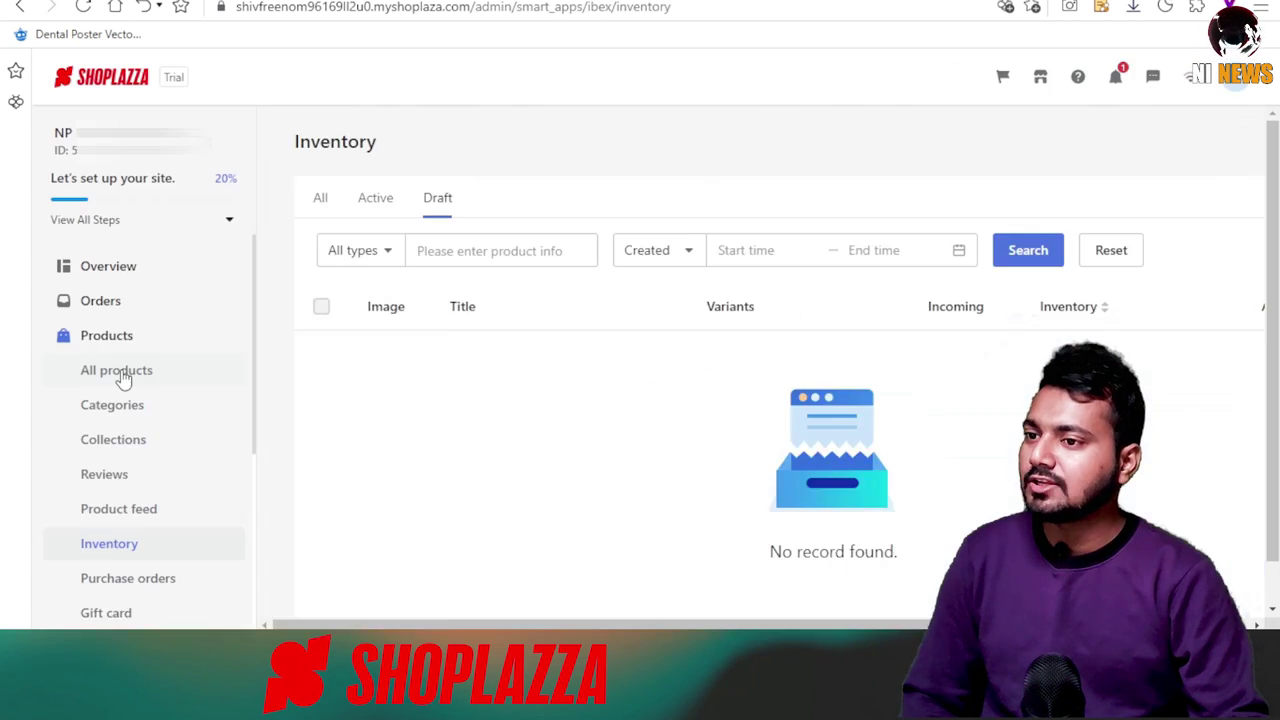
{"action": "left_click", "coordinate": [118, 371]}
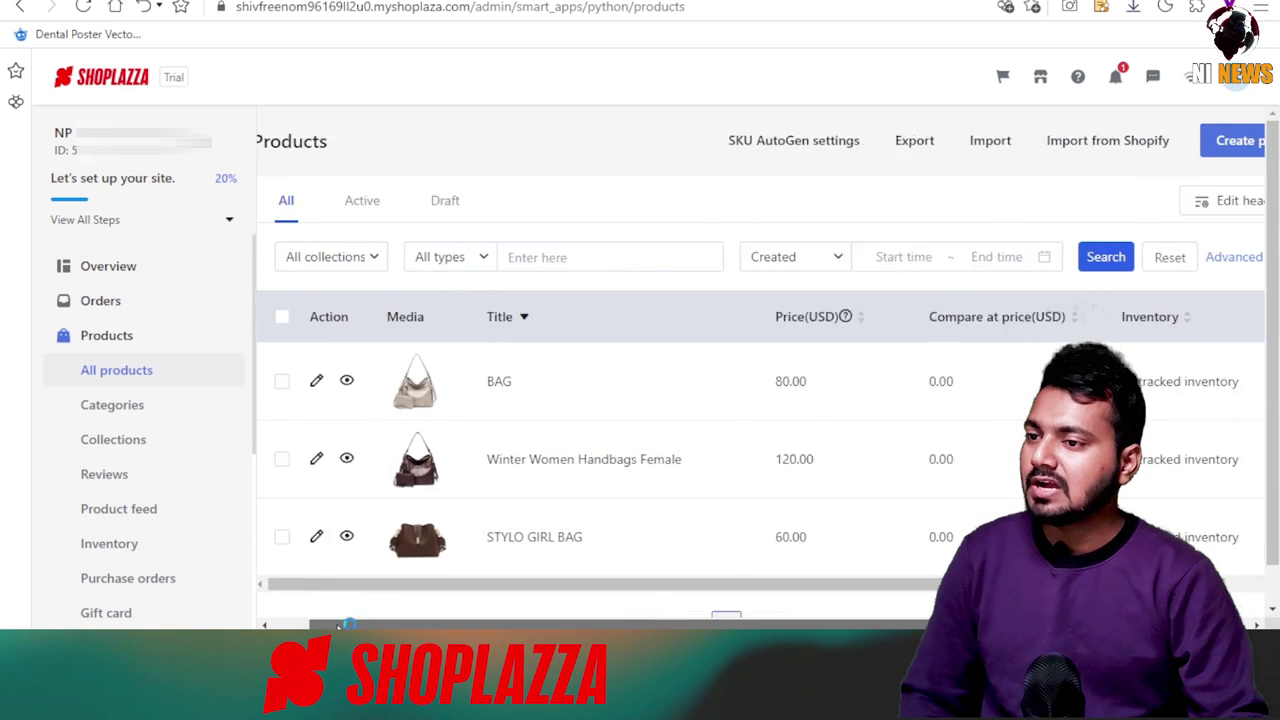
Activate BAG, Winter Women Handbags Female and STYLO GIRL BAG, confirming each activation.
{"action": "left_click_drag", "start_coordinate": [889, 585], "coordinate": [945, 585]}
{"action": "left_click", "coordinate": [1168, 389]}
{"action": "left_click", "coordinate": [857, 394]}
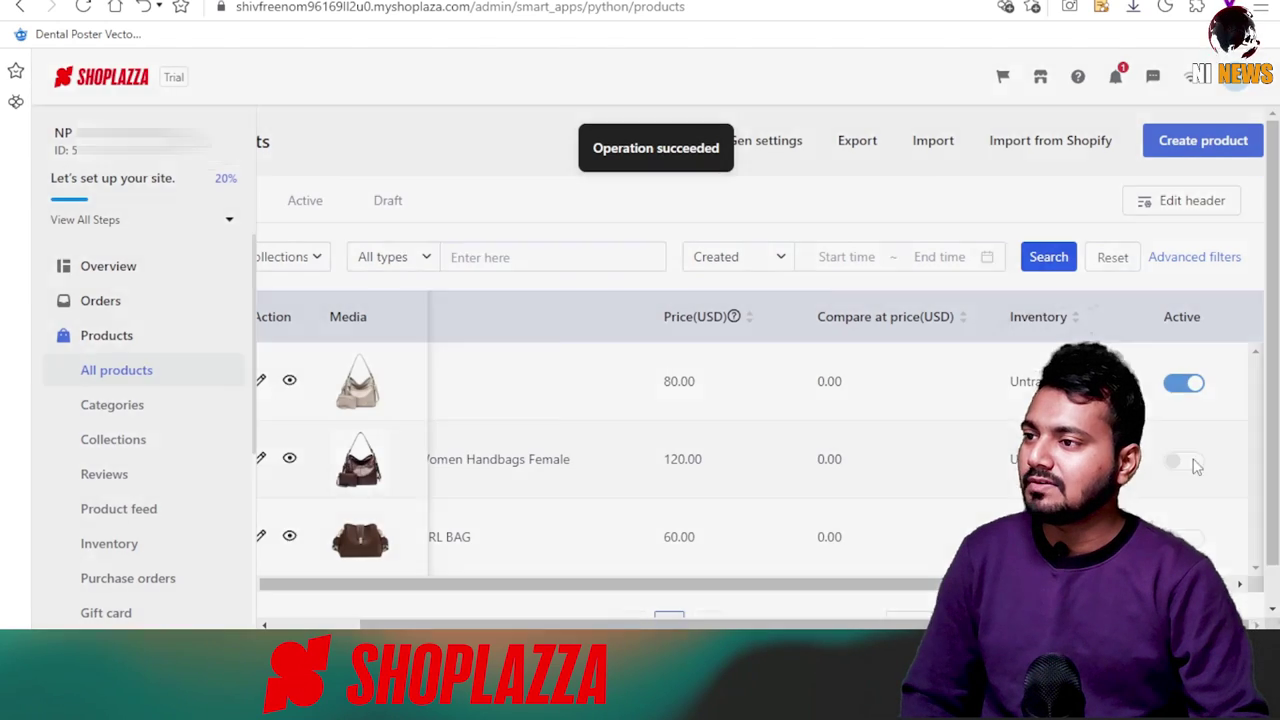
{"action": "left_click", "coordinate": [1186, 460]}
{"action": "left_click", "coordinate": [857, 394]}
{"action": "left_click", "coordinate": [1184, 537]}
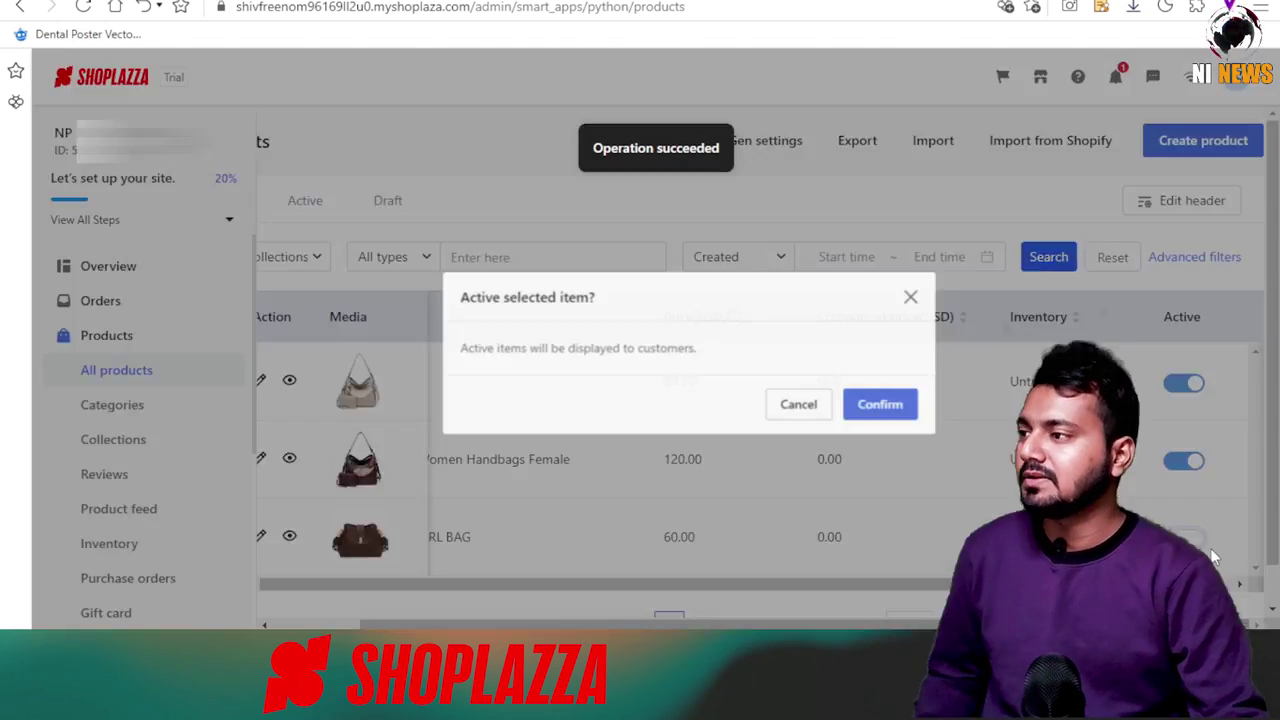
{"action": "left_click", "coordinate": [860, 394]}
{"action": "scroll", "coordinate": [800, 455], "scroll_direction": "down", "scroll_amount": 1}
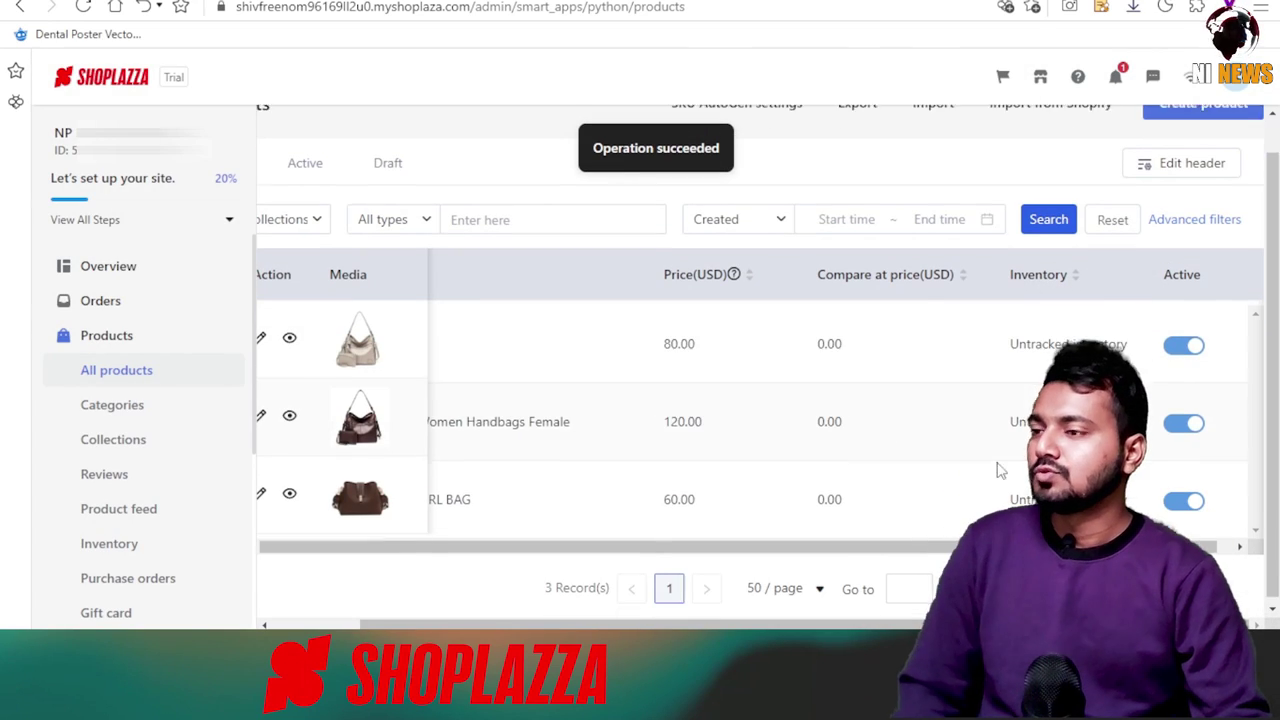
{"action": "scroll", "coordinate": [135, 483], "scroll_direction": "down", "scroll_amount": 3}
{"action": "scroll", "coordinate": [123, 521], "scroll_direction": "up", "scroll_amount": 2}
{"action": "scroll", "coordinate": [100, 471], "scroll_direction": "down", "scroll_amount": 3}
Open the live NP BAGS storefront preview from the Themes page.
{"action": "left_click", "coordinate": [117, 532]}
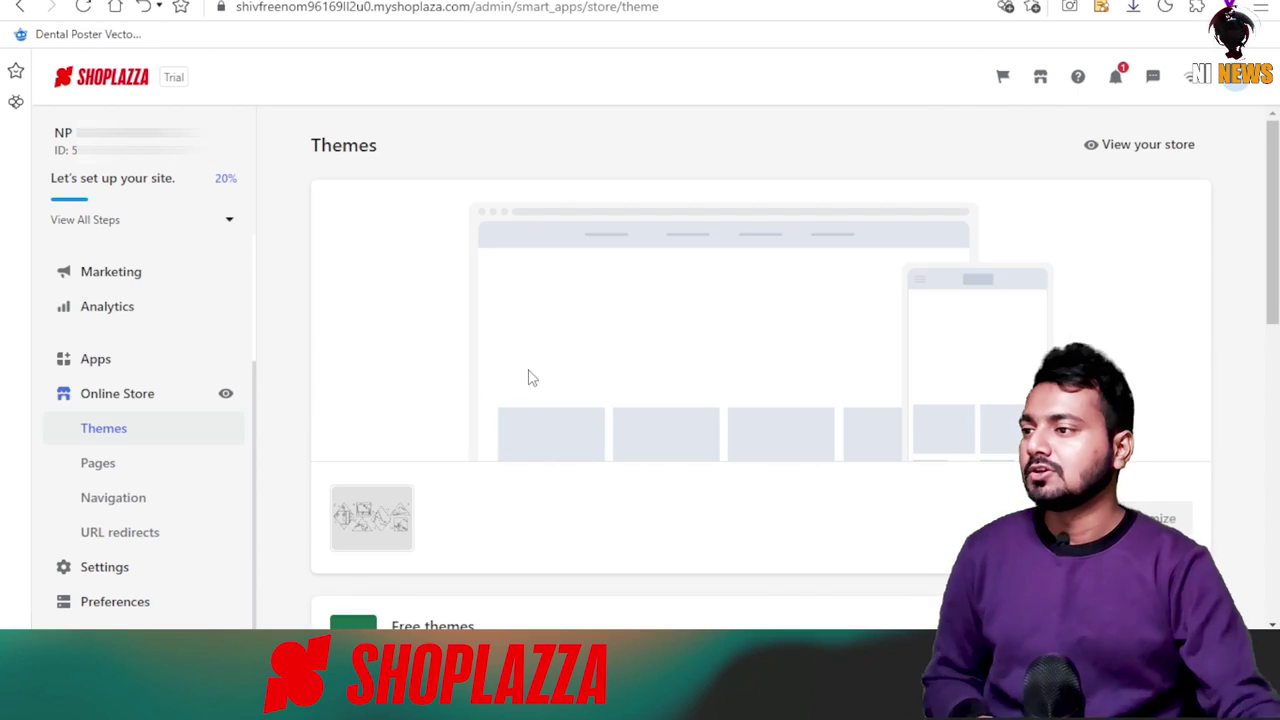
{"action": "left_click", "coordinate": [1138, 147]}
{"action": "scroll", "coordinate": [600, 330], "scroll_direction": "down", "scroll_amount": 5}
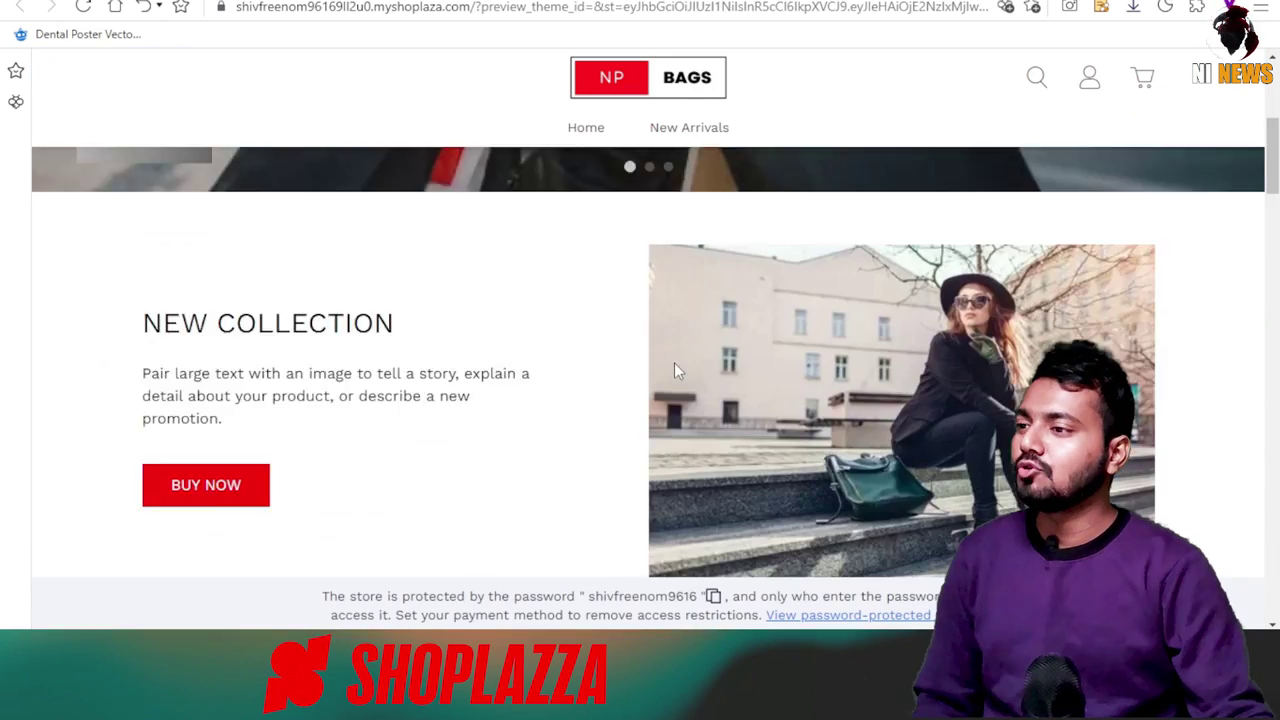
Scroll through the STYLO GIRL BAG, Winter Women Handbags, banner and Featured collection sections.
{"action": "scroll", "coordinate": [520, 294], "scroll_direction": "up", "scroll_amount": 10}
{"action": "scroll", "coordinate": [472, 300], "scroll_direction": "down", "scroll_amount": 4}
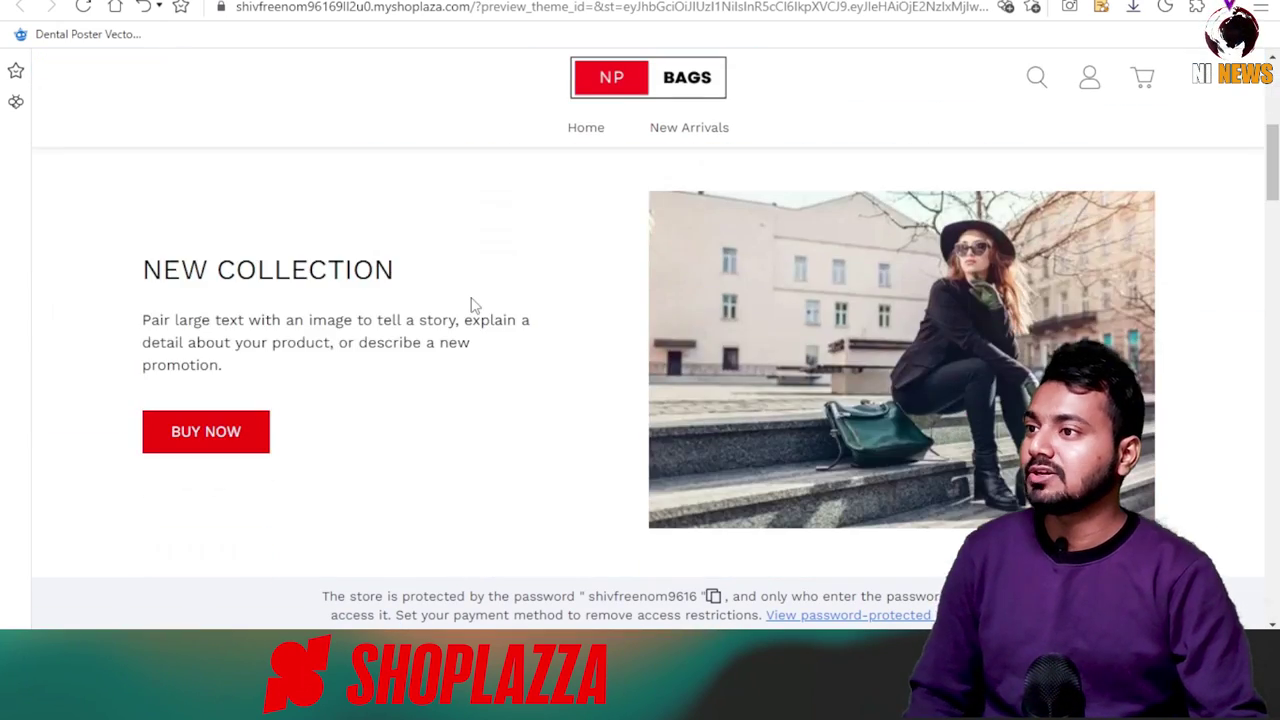
{"action": "scroll", "coordinate": [1048, 281], "scroll_direction": "down", "scroll_amount": 6}
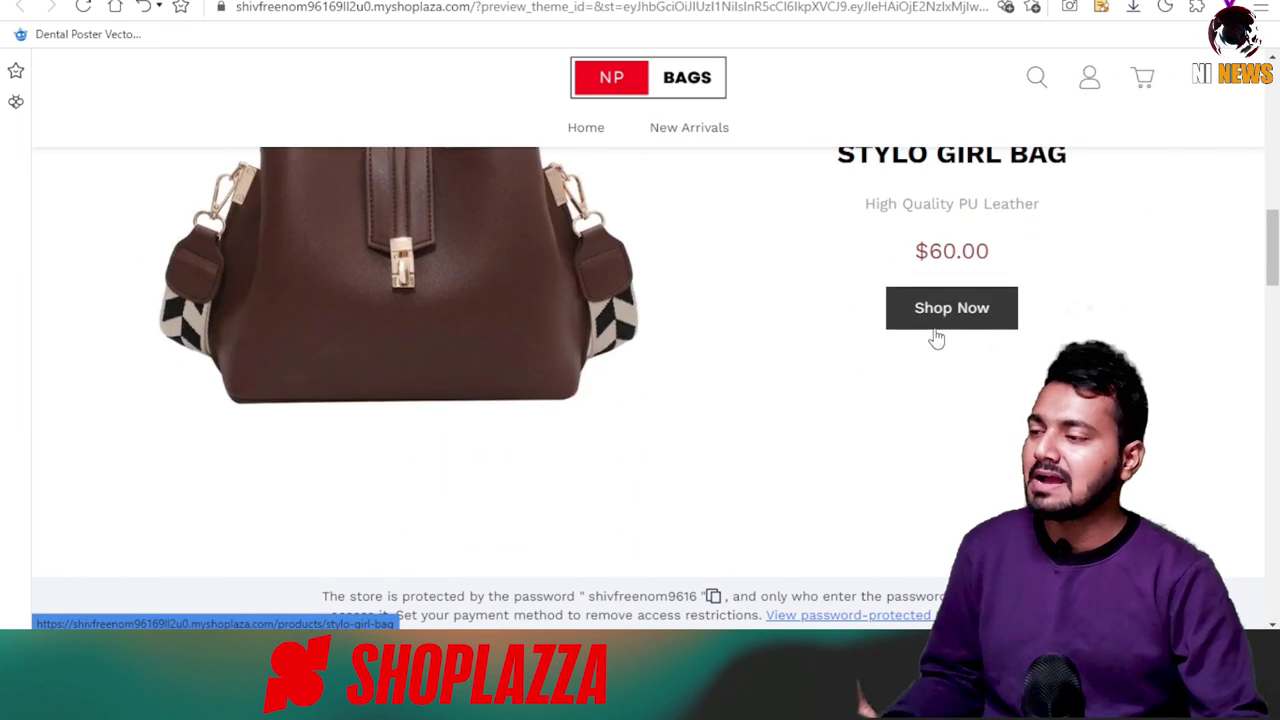
{"action": "scroll", "coordinate": [711, 306], "scroll_direction": "down", "scroll_amount": 5}
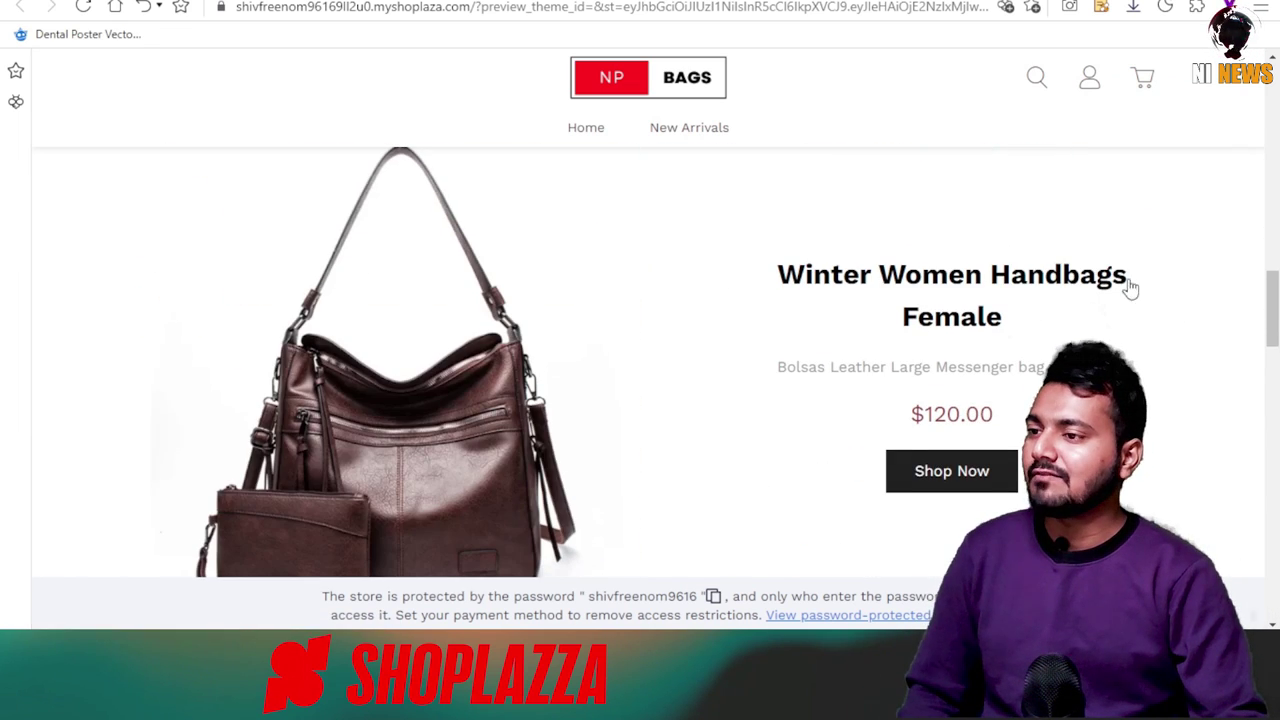
{"action": "scroll", "coordinate": [701, 322], "scroll_direction": "down", "scroll_amount": 3}
{"action": "scroll", "coordinate": [703, 322], "scroll_direction": "down", "scroll_amount": 10}
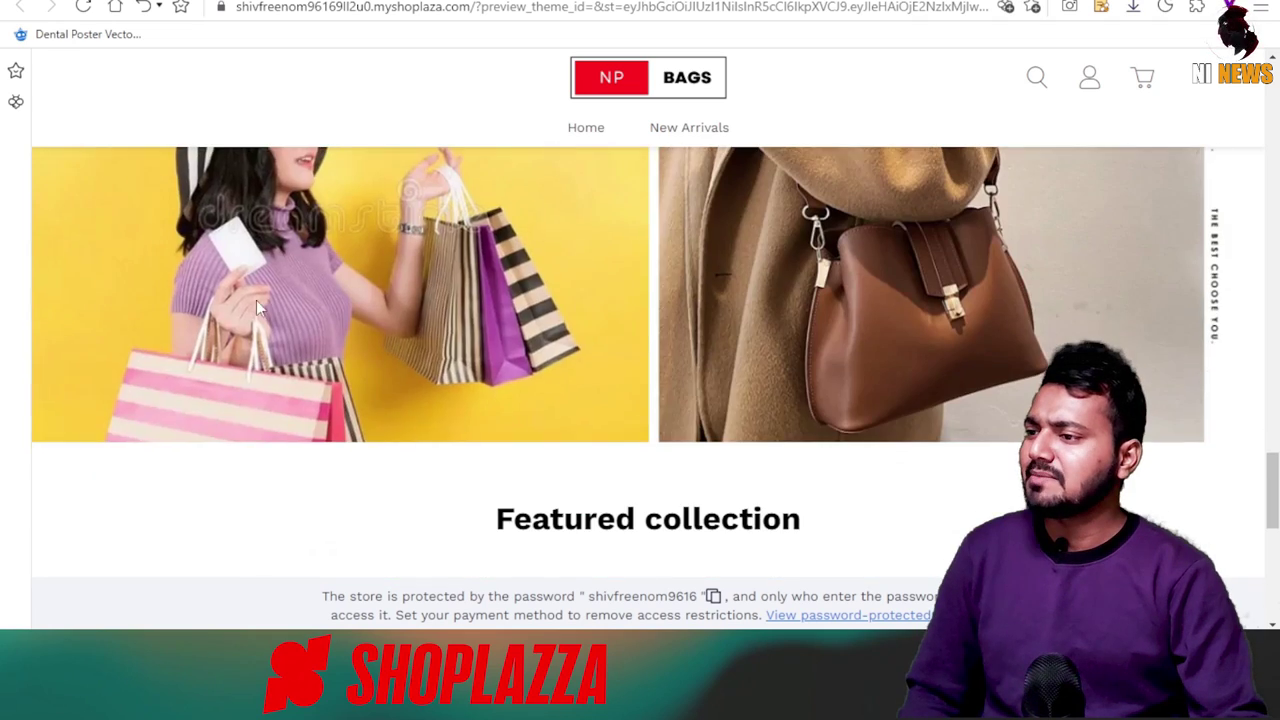
{"action": "scroll", "coordinate": [789, 323], "scroll_direction": "down", "scroll_amount": 6}
{"action": "scroll", "coordinate": [789, 323], "scroll_direction": "up", "scroll_amount": 3}
{"action": "scroll", "coordinate": [1104, 310], "scroll_direction": "down", "scroll_amount": 4}
{"action": "scroll", "coordinate": [794, 257], "scroll_direction": "up", "scroll_amount": 3}
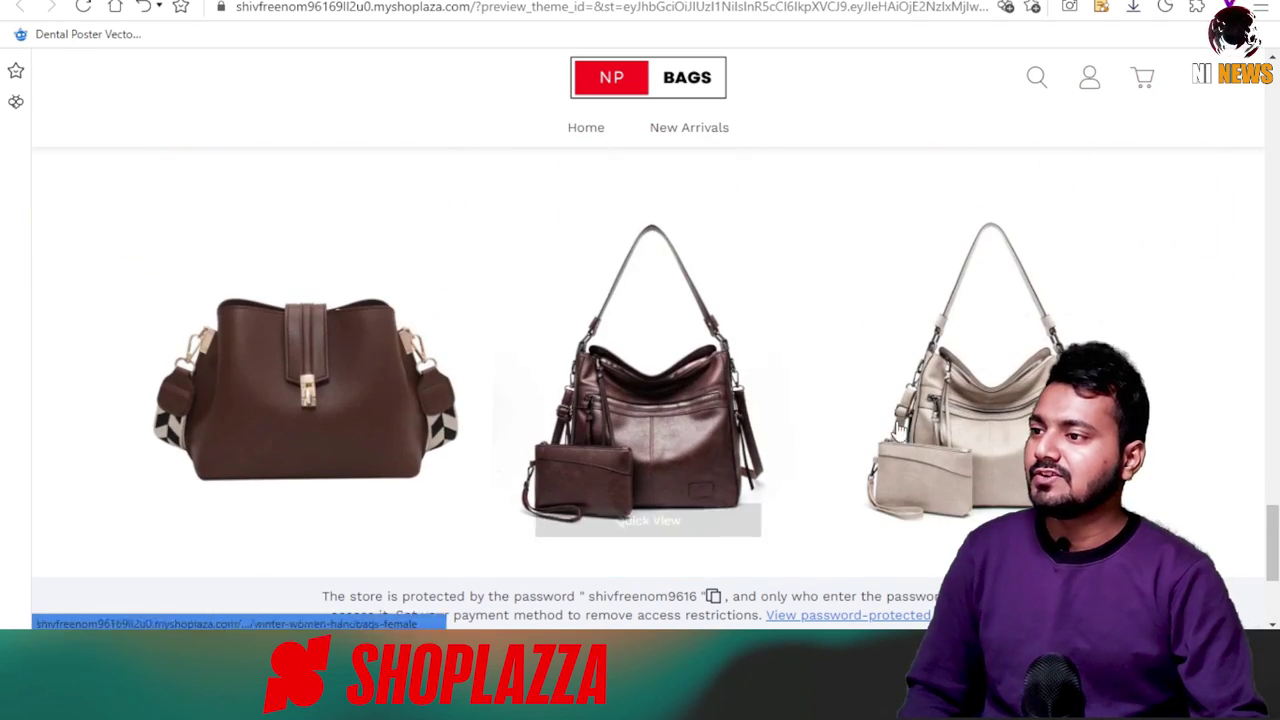
{"action": "scroll", "coordinate": [863, 411], "scroll_direction": "down", "scroll_amount": 3}
{"action": "scroll", "coordinate": [503, 411], "scroll_direction": "up", "scroll_amount": 8}
{"action": "scroll", "coordinate": [580, 409], "scroll_direction": "up", "scroll_amount": 3}
{"action": "scroll", "coordinate": [372, 488], "scroll_direction": "down", "scroll_amount": 5}
{"action": "scroll", "coordinate": [491, 472], "scroll_direction": "up", "scroll_amount": 10}
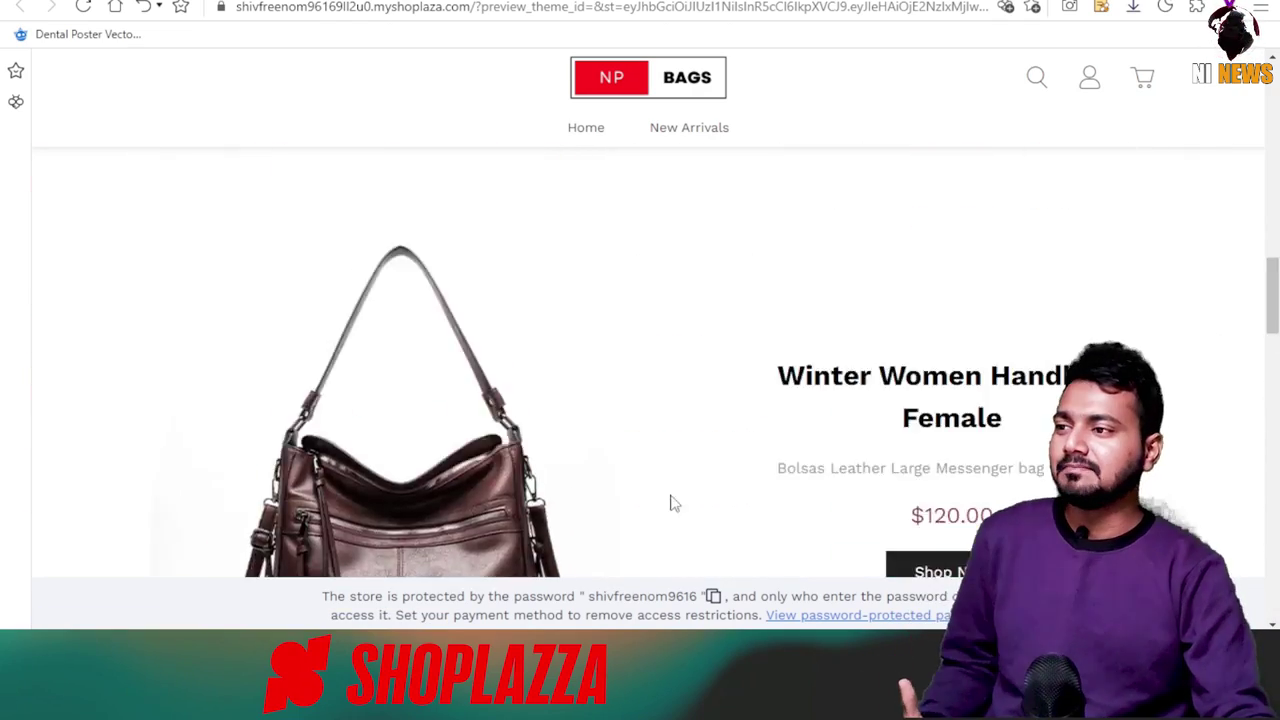
{"action": "scroll", "coordinate": [674, 369], "scroll_direction": "down", "scroll_amount": 8}
{"action": "scroll", "coordinate": [604, 376], "scroll_direction": "up", "scroll_amount": 10}
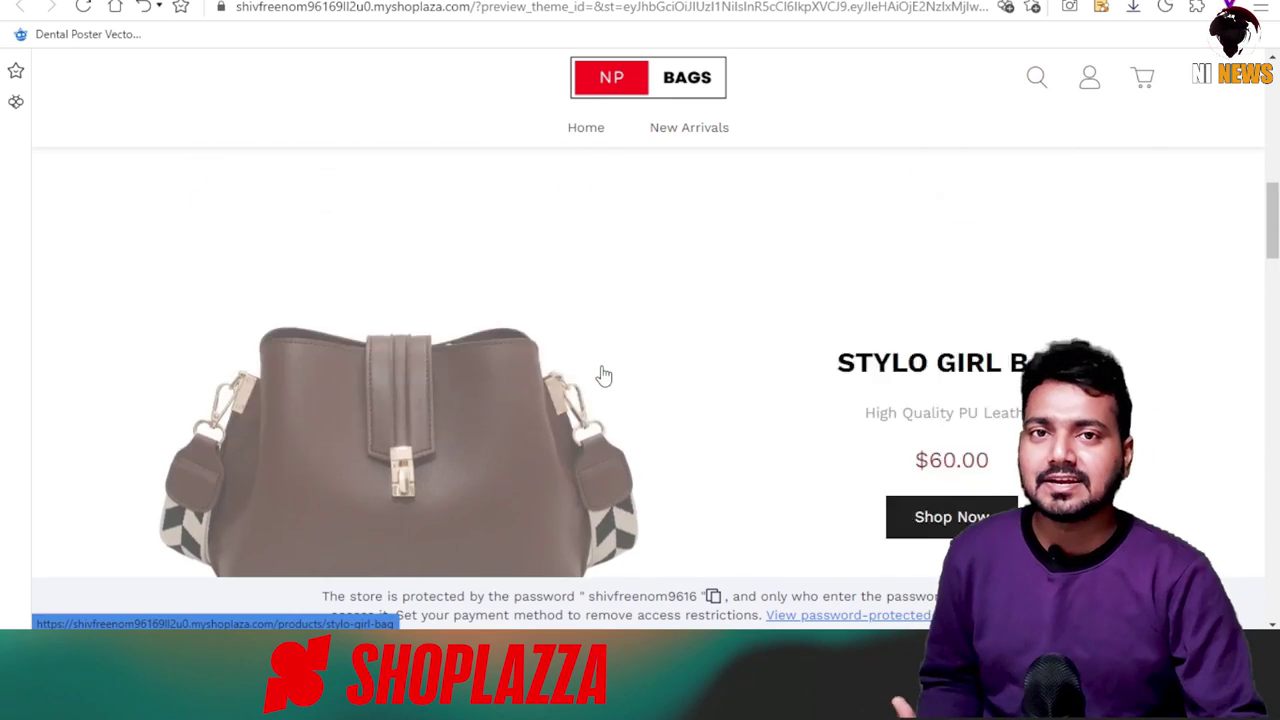
{"action": "scroll", "coordinate": [470, 300], "scroll_direction": "down", "scroll_amount": 5}
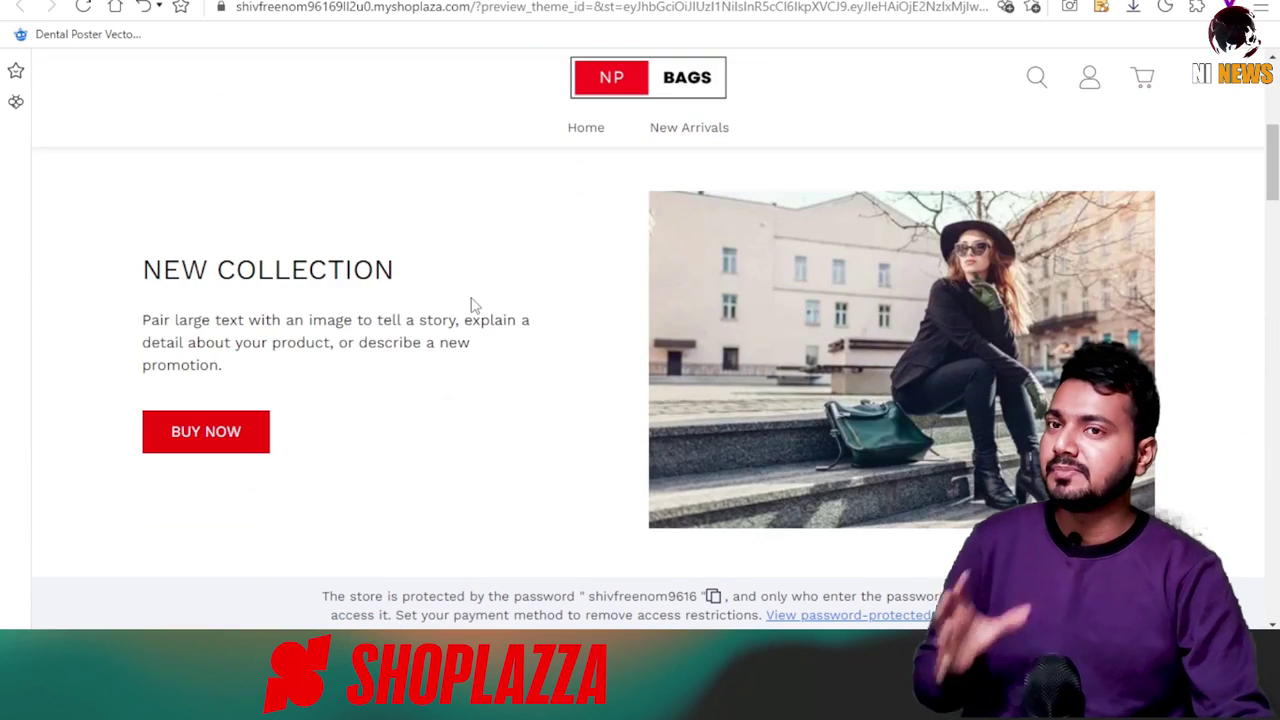
{"action": "scroll", "coordinate": [1005, 301], "scroll_direction": "down", "scroll_amount": 3}
{"action": "scroll", "coordinate": [1005, 301], "scroll_direction": "down", "scroll_amount": 2}
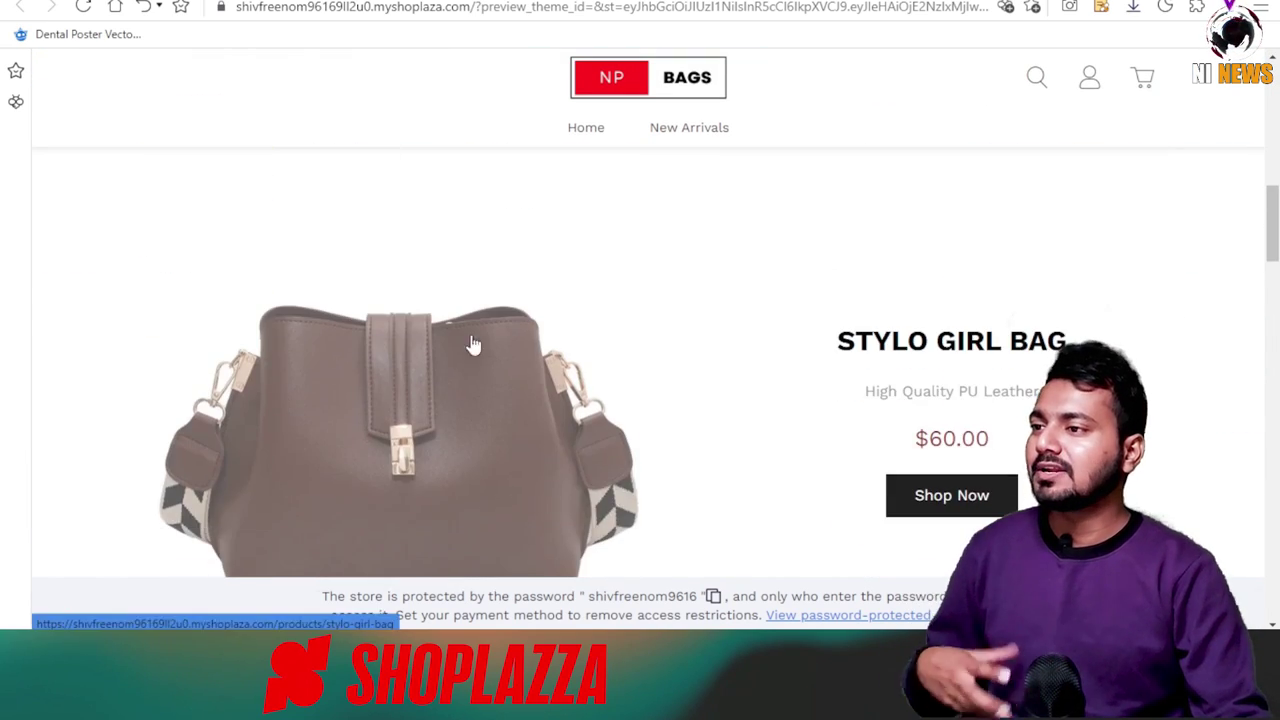
{"action": "scroll", "coordinate": [900, 400], "scroll_direction": "down", "scroll_amount": 2}
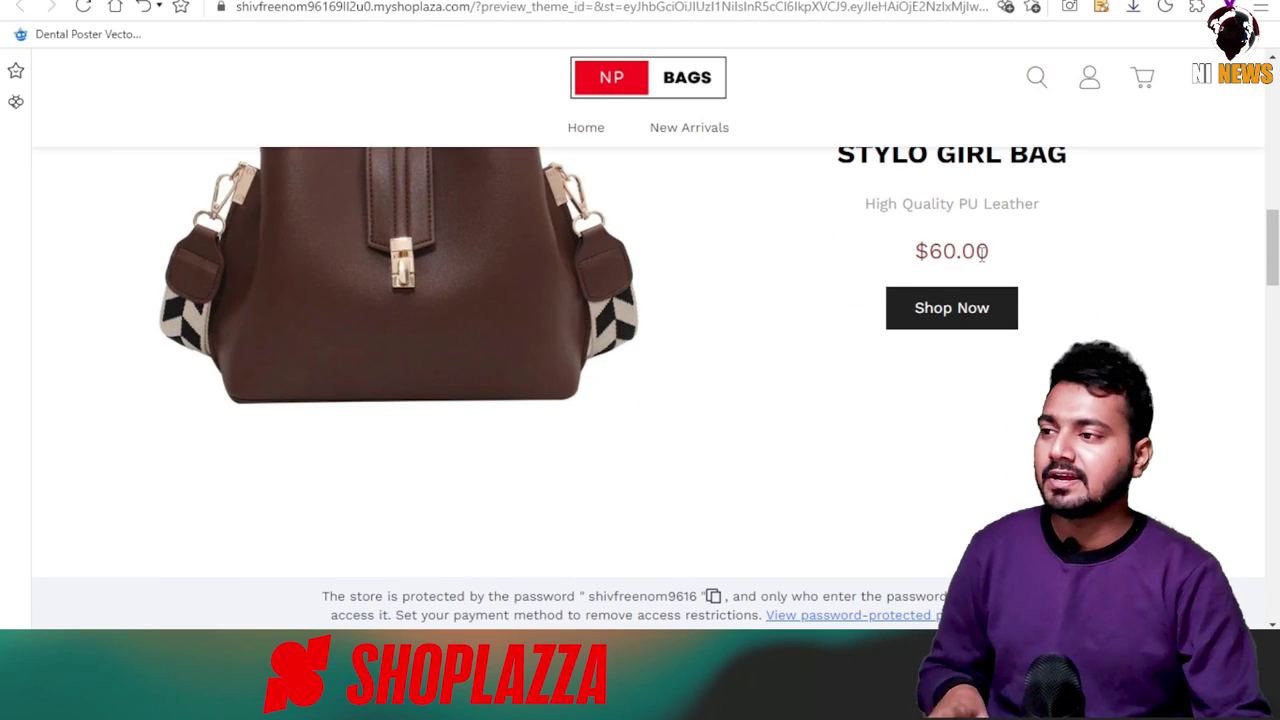
{"action": "scroll", "coordinate": [720, 303], "scroll_direction": "down", "scroll_amount": 4}
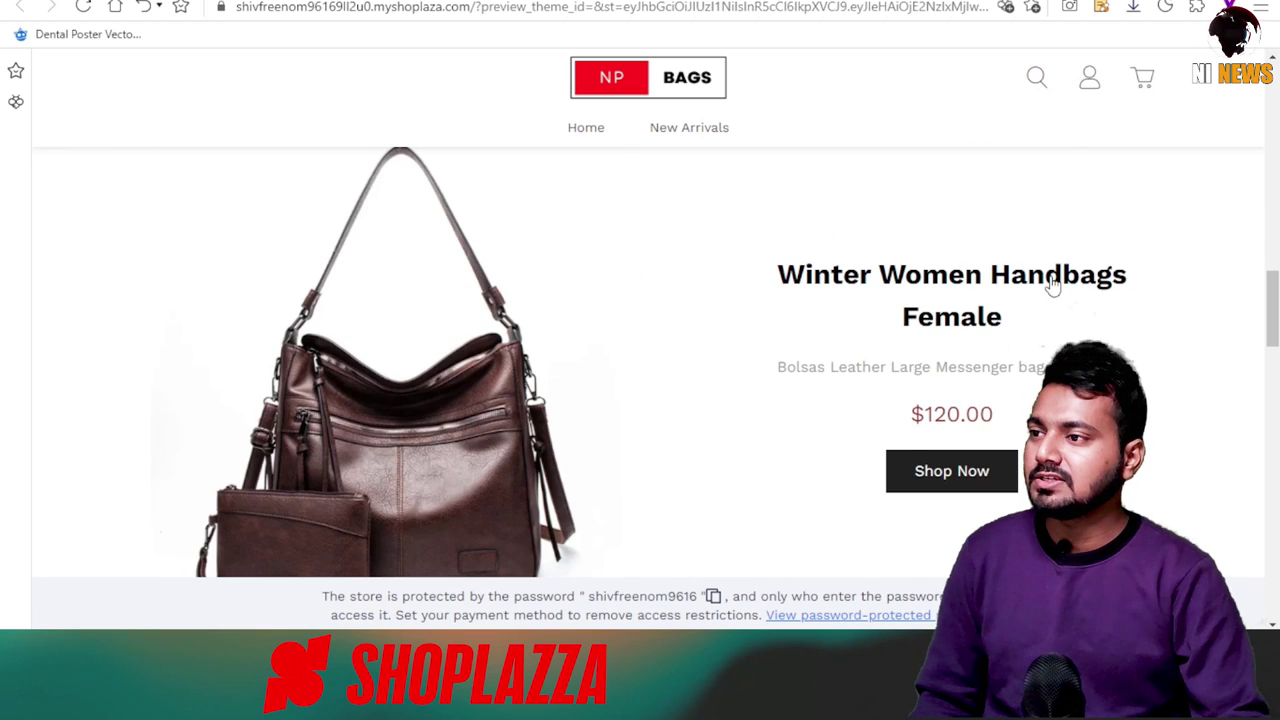
{"action": "scroll", "coordinate": [583, 320], "scroll_direction": "down", "scroll_amount": 7}
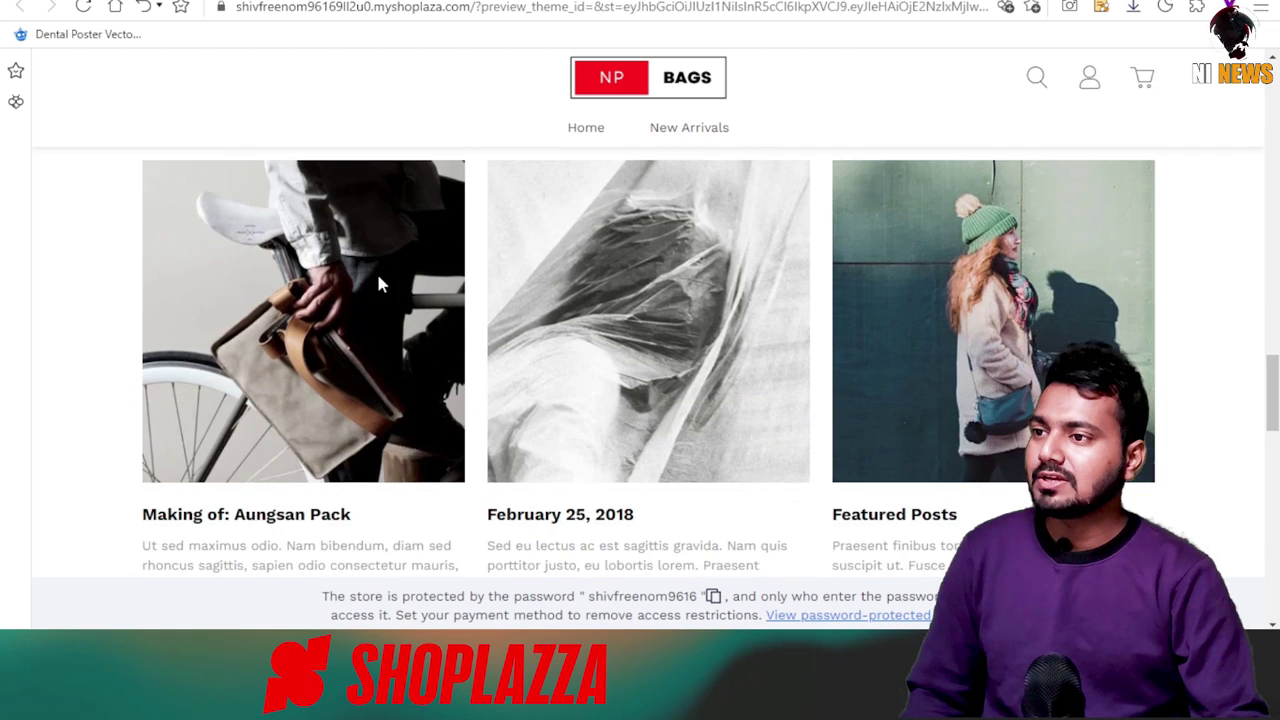
{"action": "scroll", "coordinate": [895, 403], "scroll_direction": "down", "scroll_amount": 5}
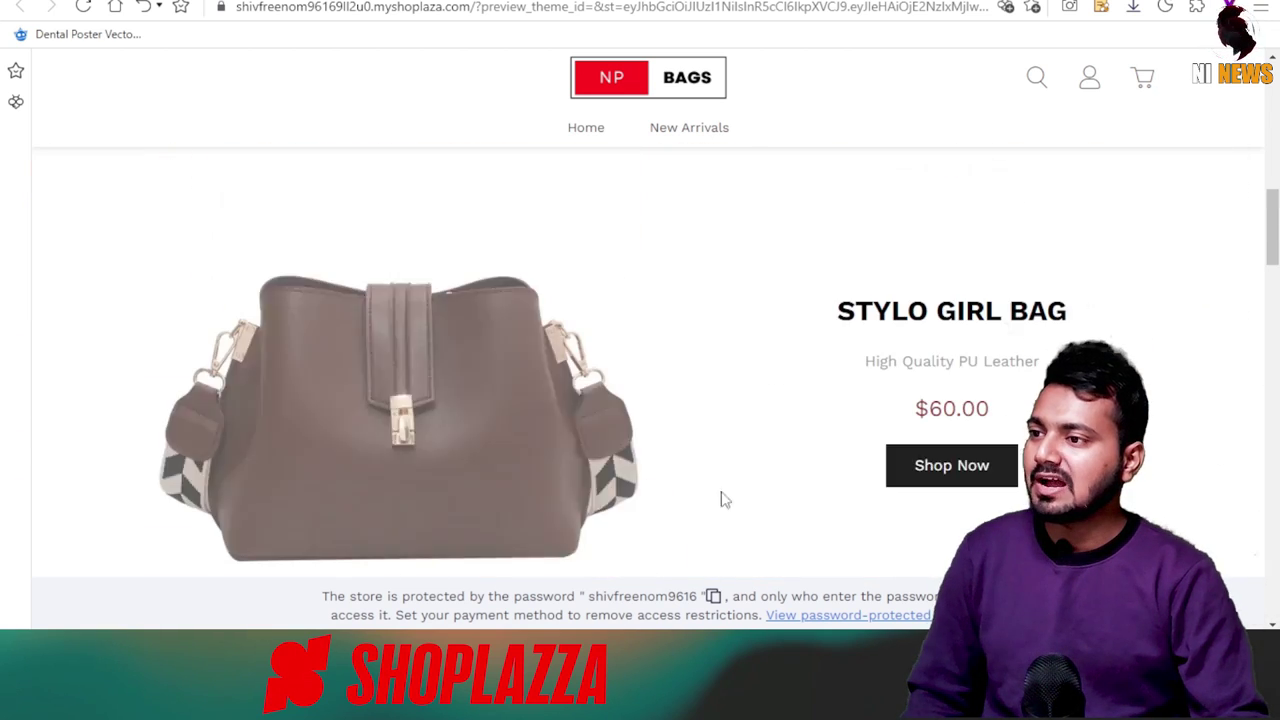
Add the STYLO GIRL BAG to the cart from its product page.
{"action": "left_click", "coordinate": [520, 400]}
{"action": "scroll", "coordinate": [980, 247], "scroll_direction": "down", "scroll_amount": 2}
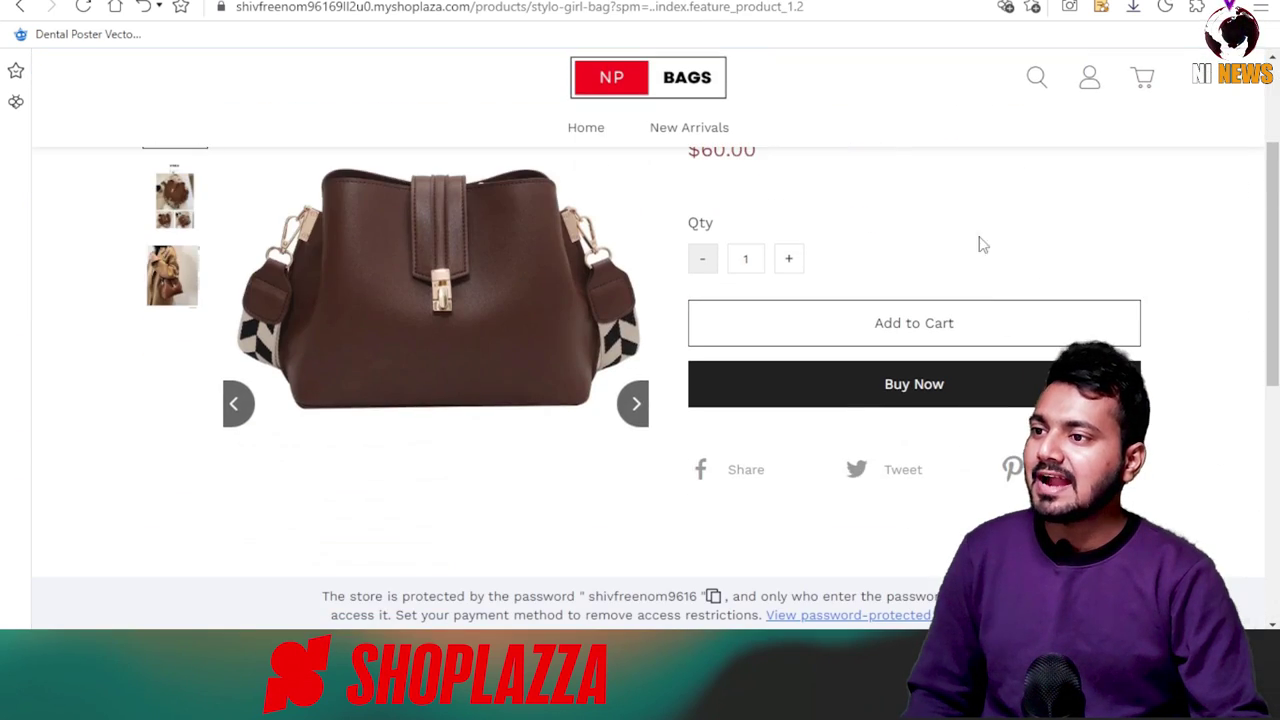
{"action": "left_click", "coordinate": [946, 333]}
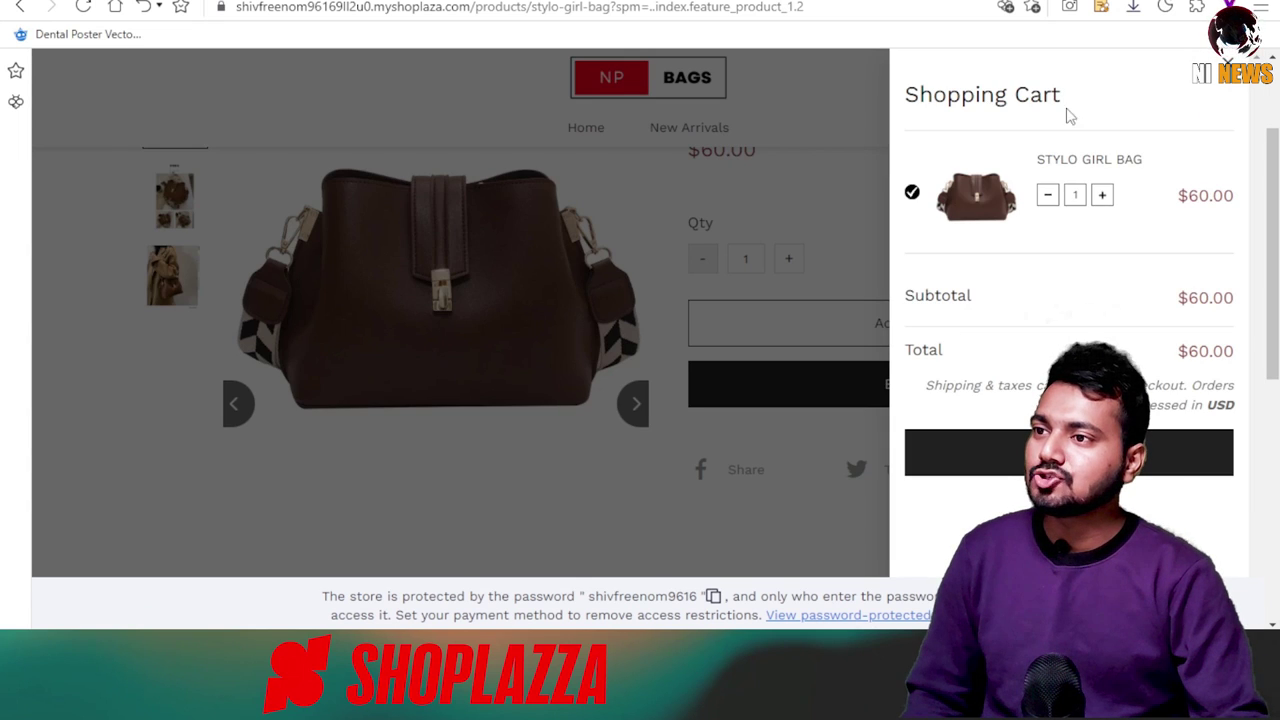
Proceed to checkout, look over the form, then return to the admin Themes tab.
{"action": "left_click", "coordinate": [1069, 452]}
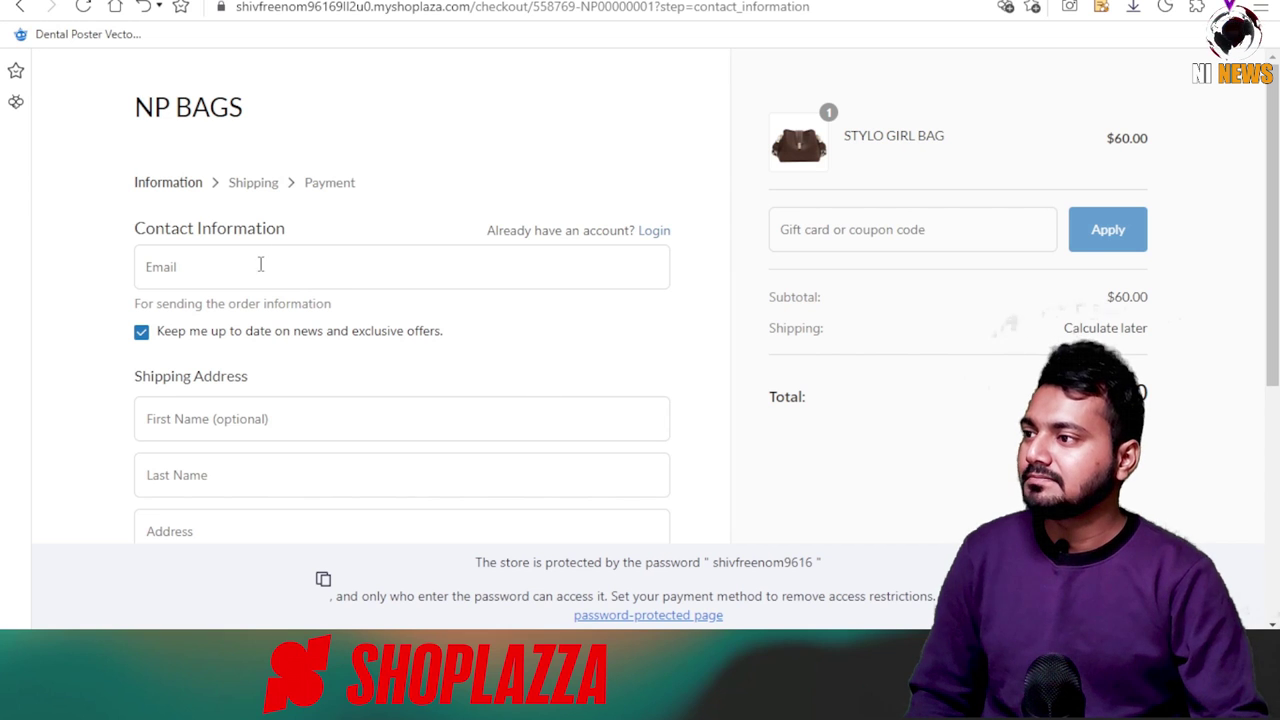
{"action": "left_click", "coordinate": [286, 480]}
{"action": "scroll", "coordinate": [220, 229], "scroll_direction": "down", "scroll_amount": 4}
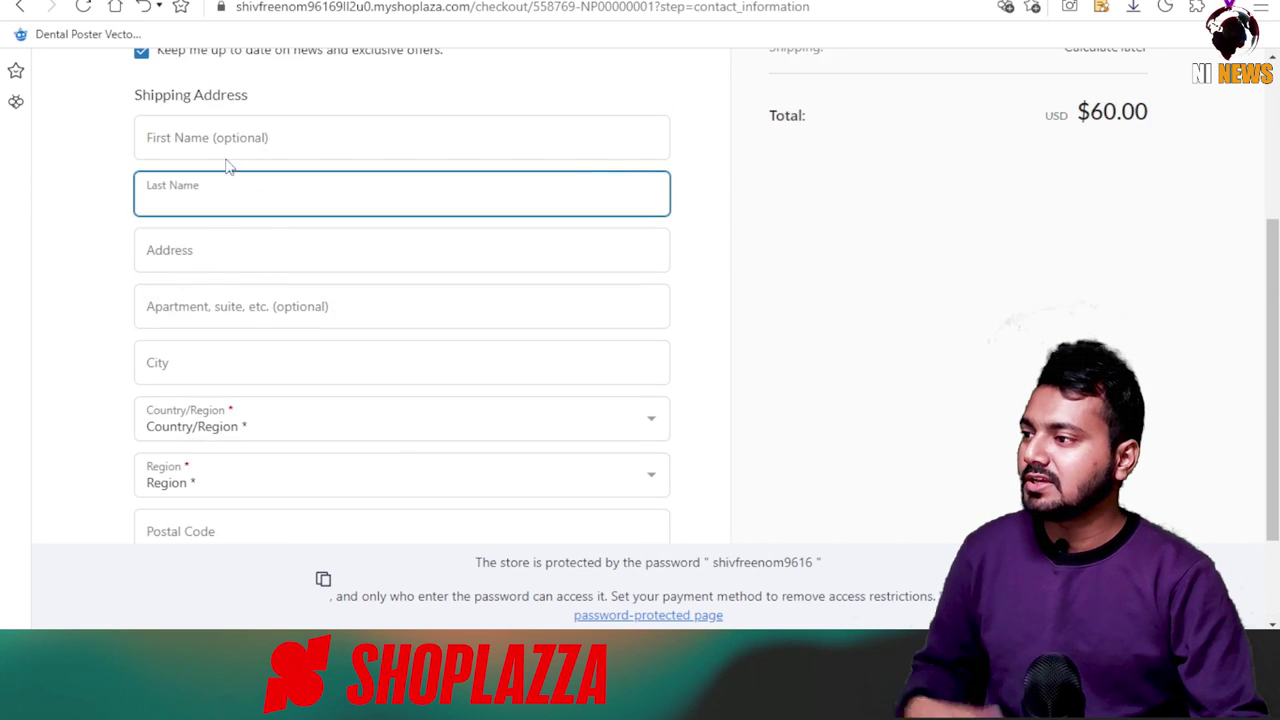
{"action": "scroll", "coordinate": [279, 393], "scroll_direction": "up", "scroll_amount": 4}
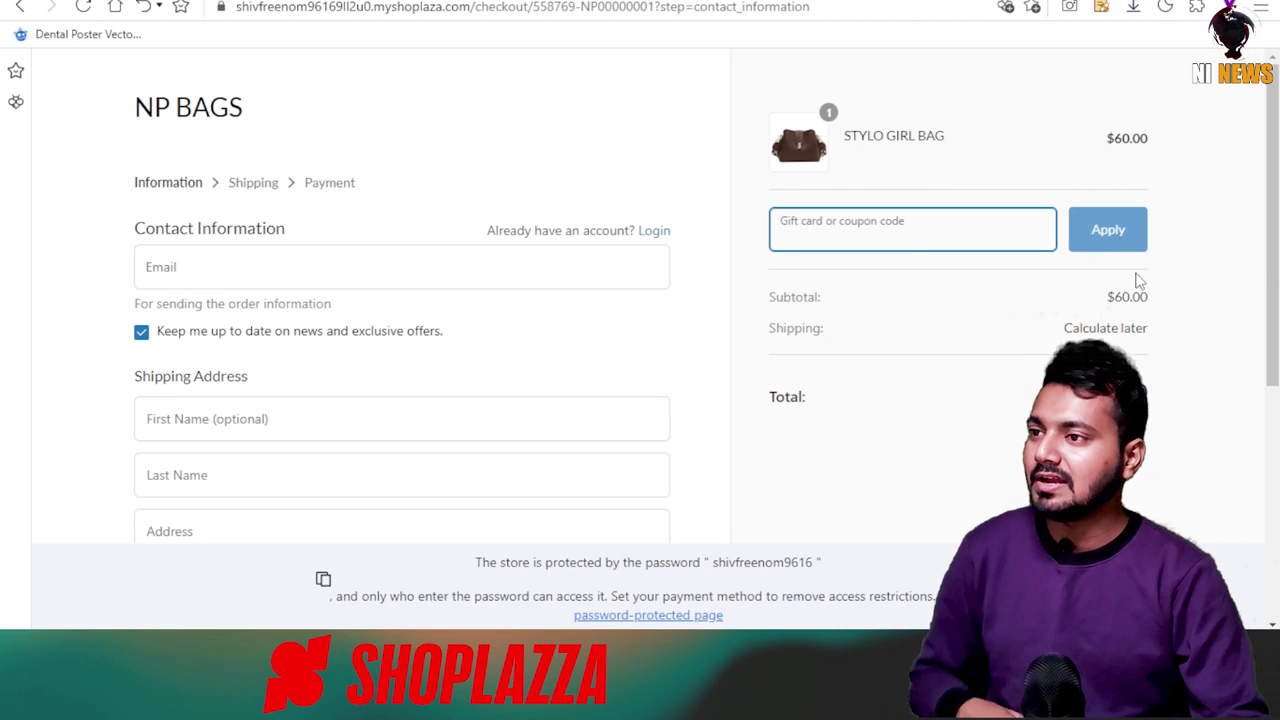
{"action": "scroll", "coordinate": [995, 402], "scroll_direction": "down", "scroll_amount": 4}
{"action": "scroll", "coordinate": [920, 400], "scroll_direction": "up", "scroll_amount": 4}
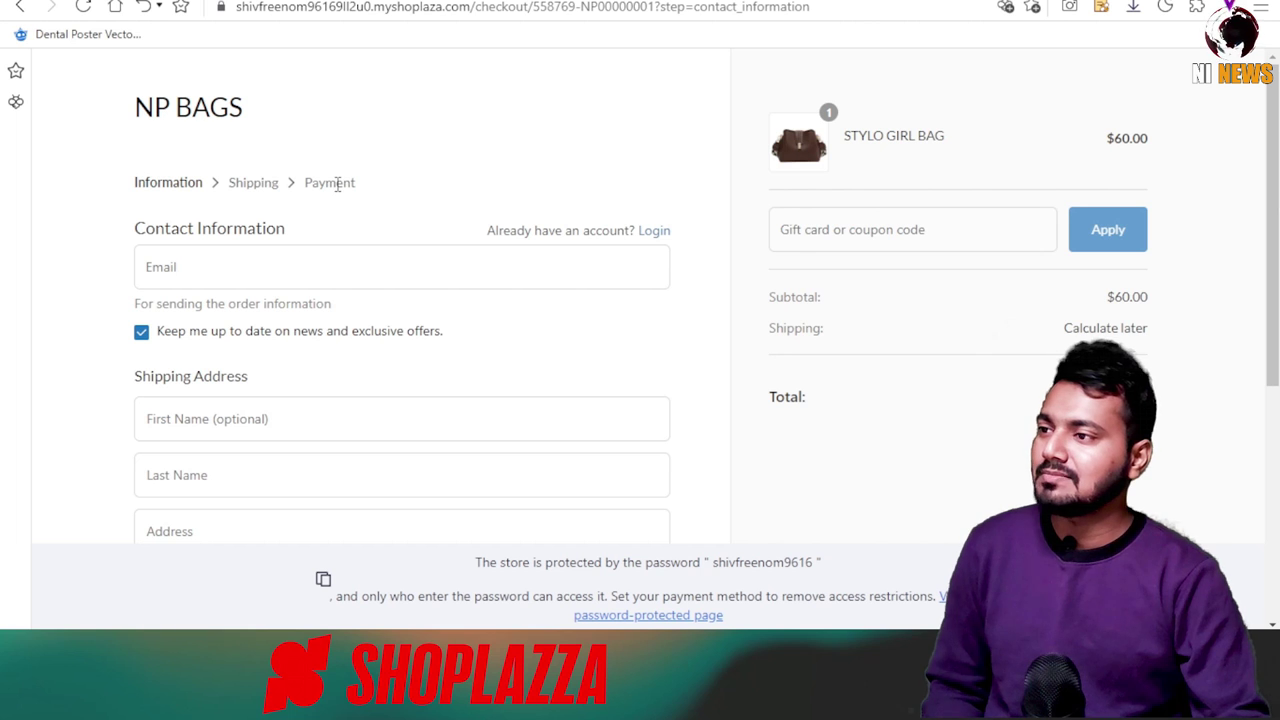
{"action": "key", "text": "ctrl+Tab"}
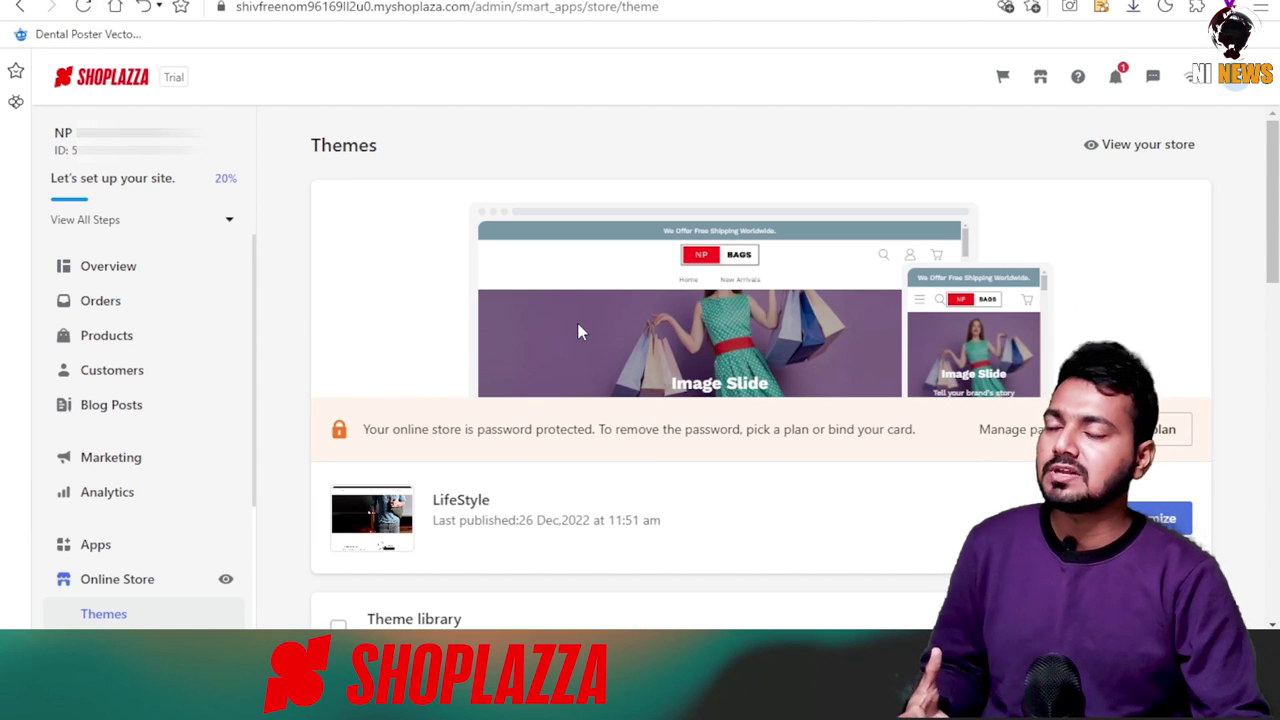
View the Overview dashboard: 1 visitor, 1 added to cart, 1 reached checkout, 0 orders.
{"action": "left_click", "coordinate": [149, 264]}
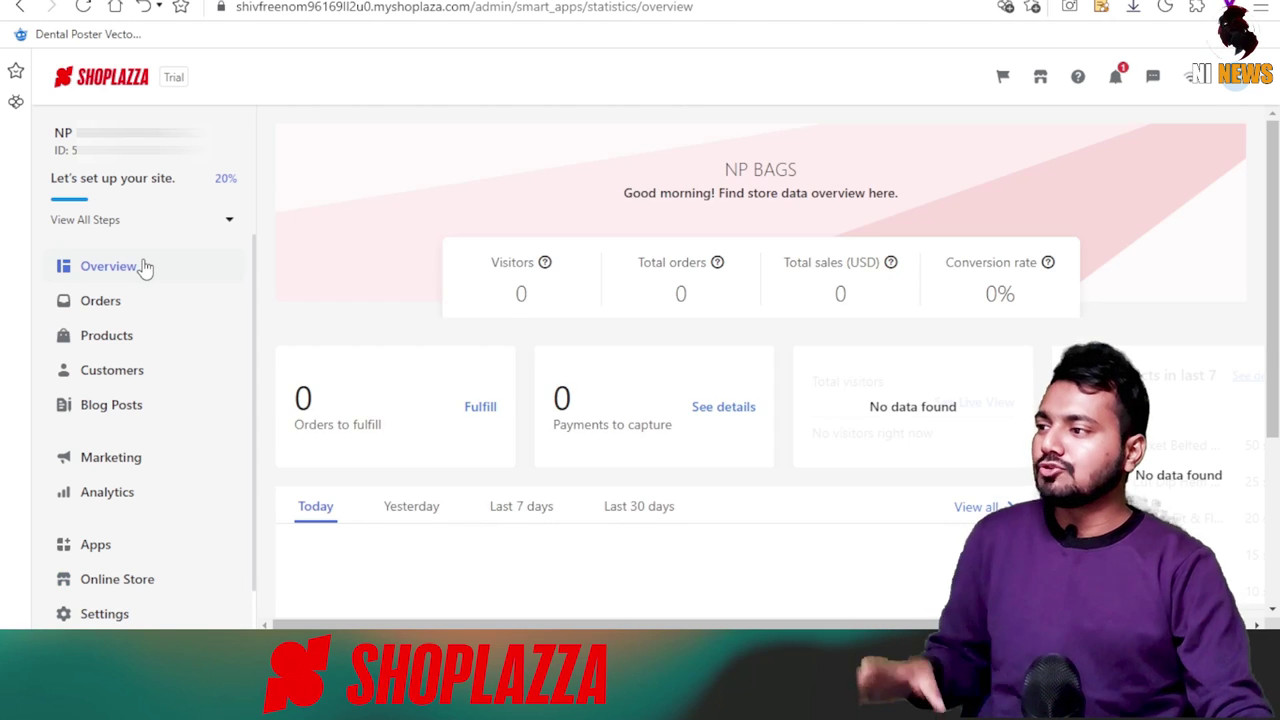
{"action": "scroll", "coordinate": [820, 443], "scroll_direction": "down", "scroll_amount": 5}
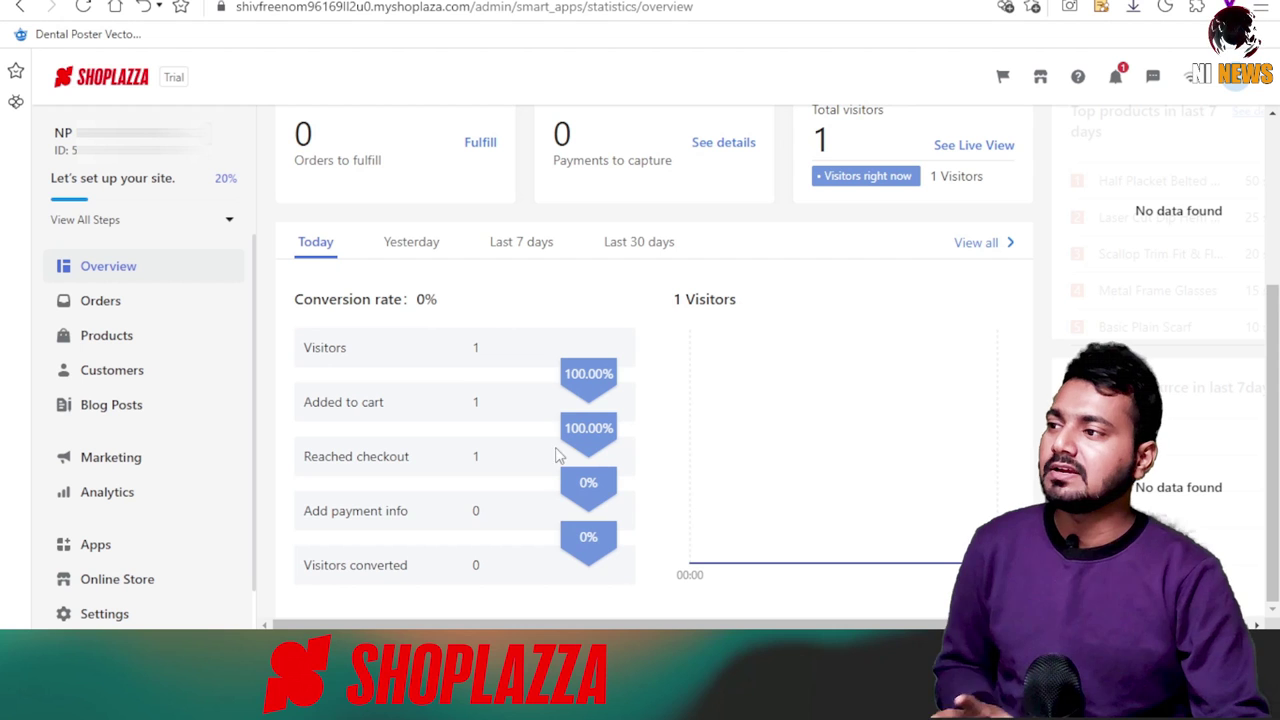
{"action": "scroll", "coordinate": [815, 457], "scroll_direction": "up", "scroll_amount": 5}
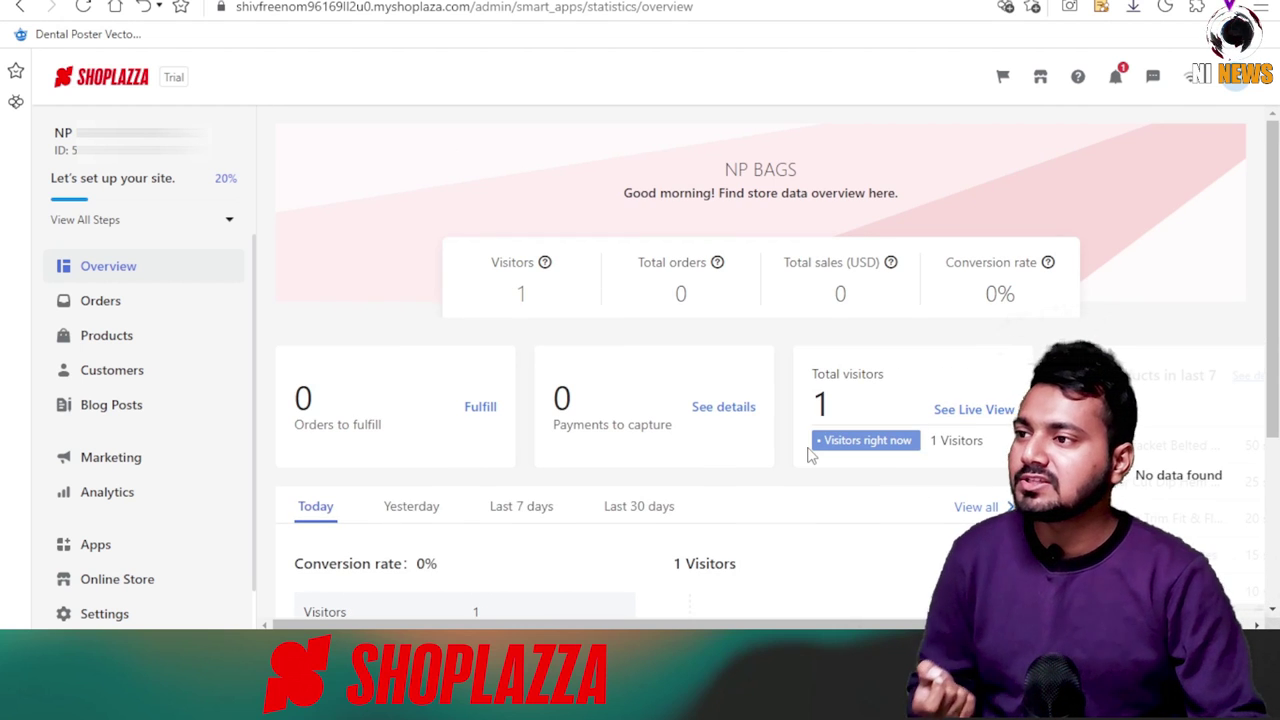
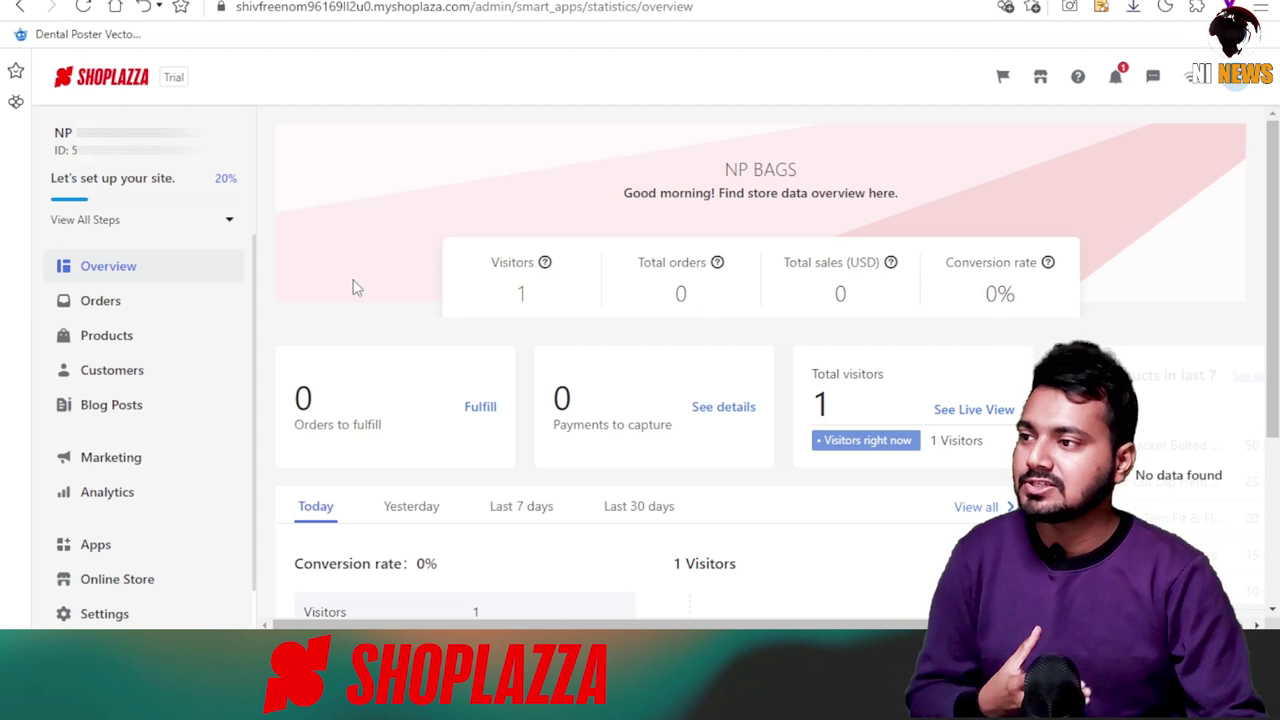
Go from Overview to Online Store Themes and preview the published LifeStyle storefront.
{"action": "left_click", "coordinate": [128, 268]}
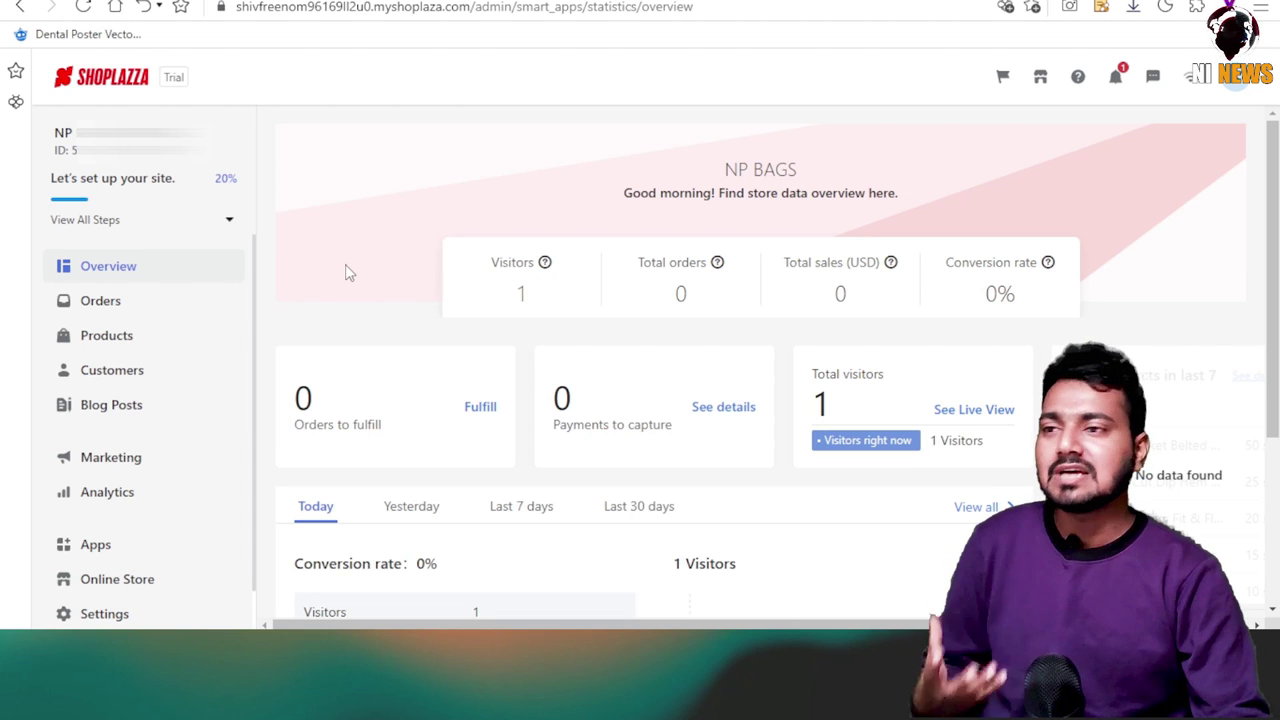
{"action": "scroll", "coordinate": [138, 500], "scroll_direction": "down", "scroll_amount": 1}
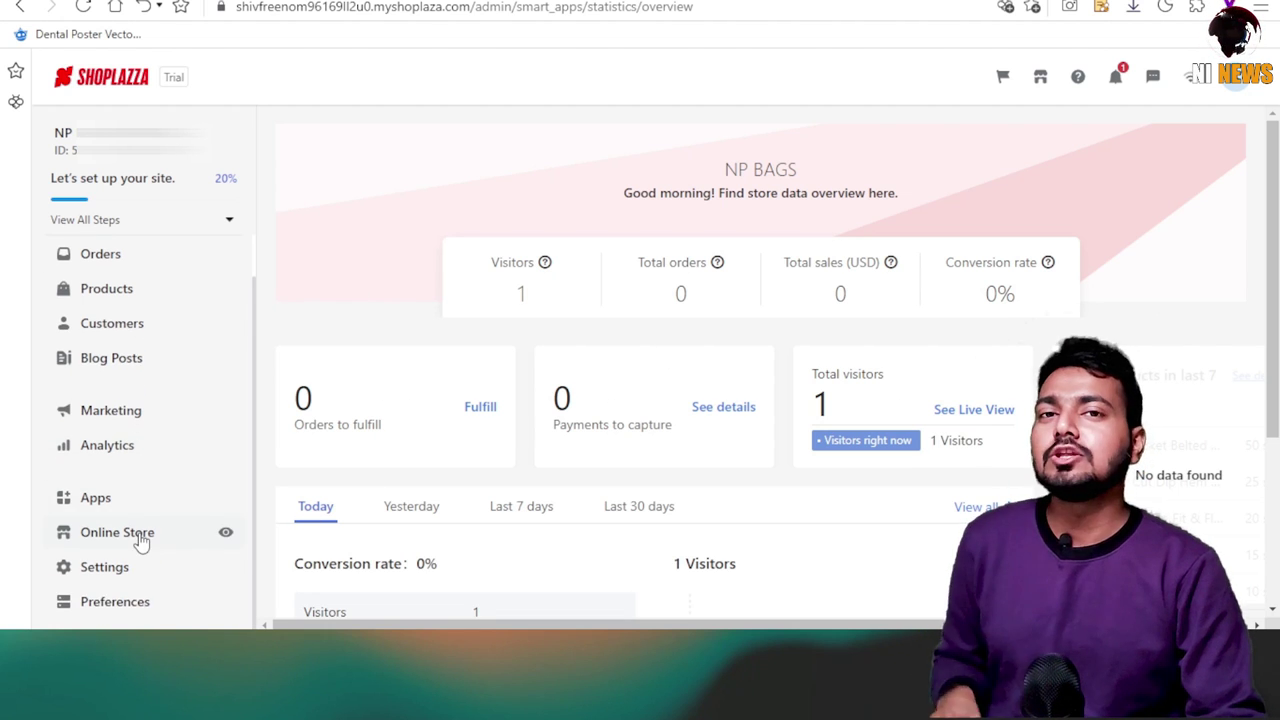
{"action": "left_click", "coordinate": [141, 537]}
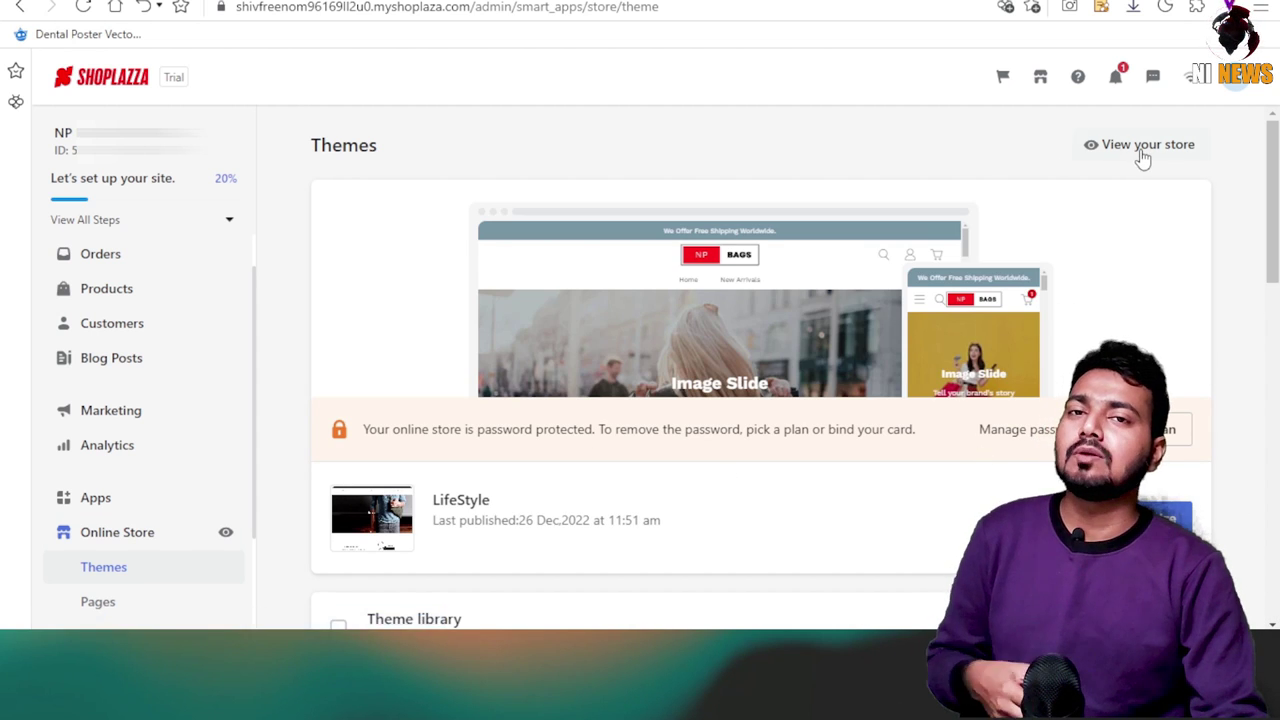
{"action": "left_click", "coordinate": [1140, 146]}
Copy the store preview's web address and return to the NP BAGS home page.
{"action": "left_click", "coordinate": [484, 9]}
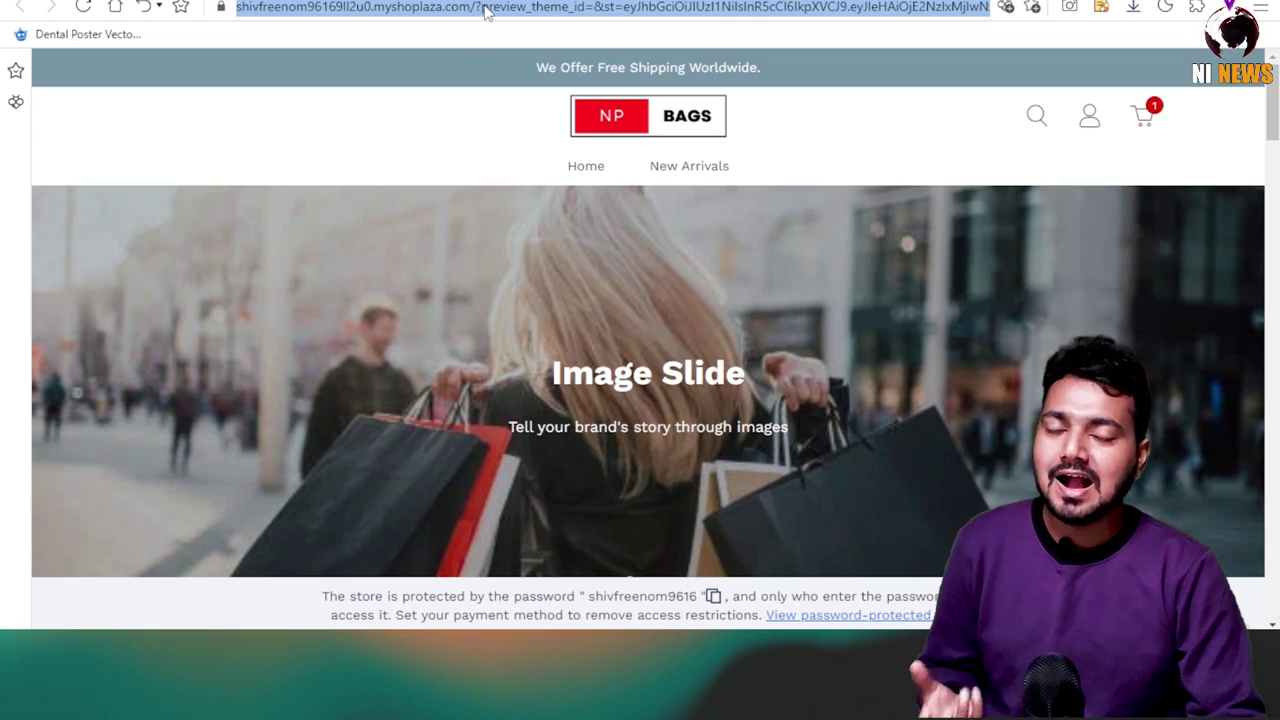
{"action": "right_click", "coordinate": [478, 10]}
{"action": "left_click", "coordinate": [551, 166]}
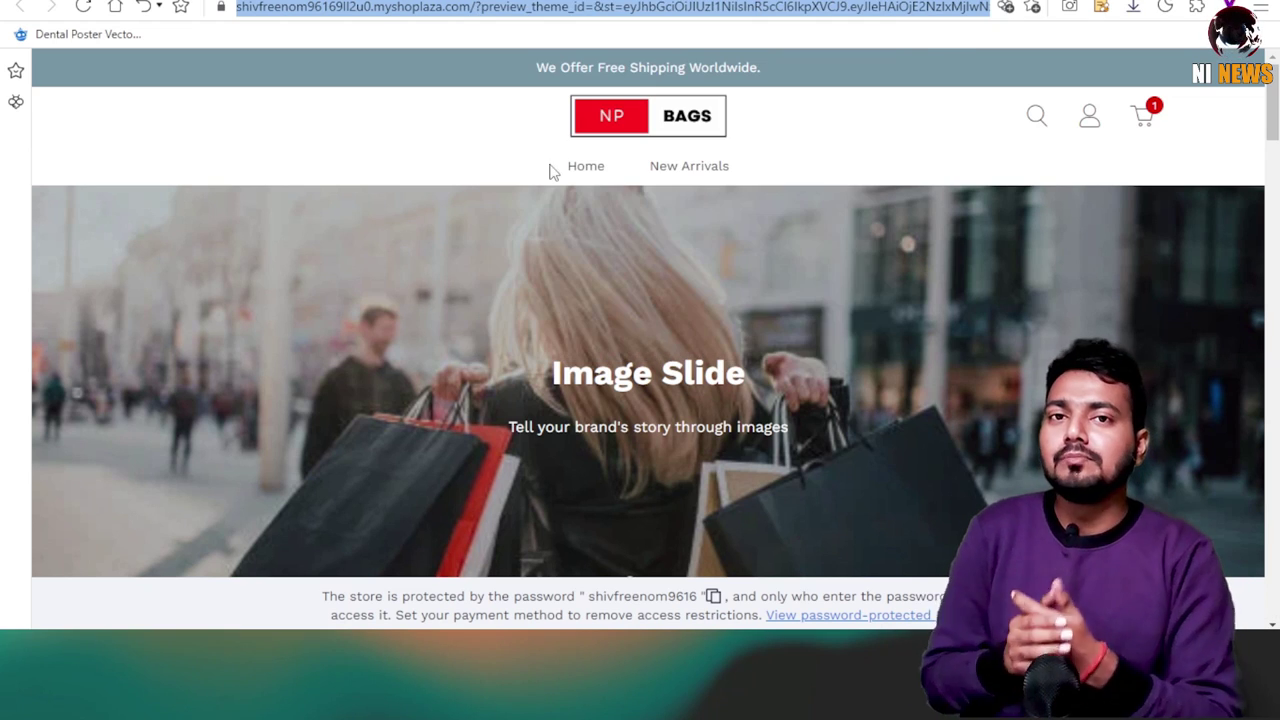
{"action": "scroll", "coordinate": [334, 360], "scroll_direction": "down", "scroll_amount": 10}
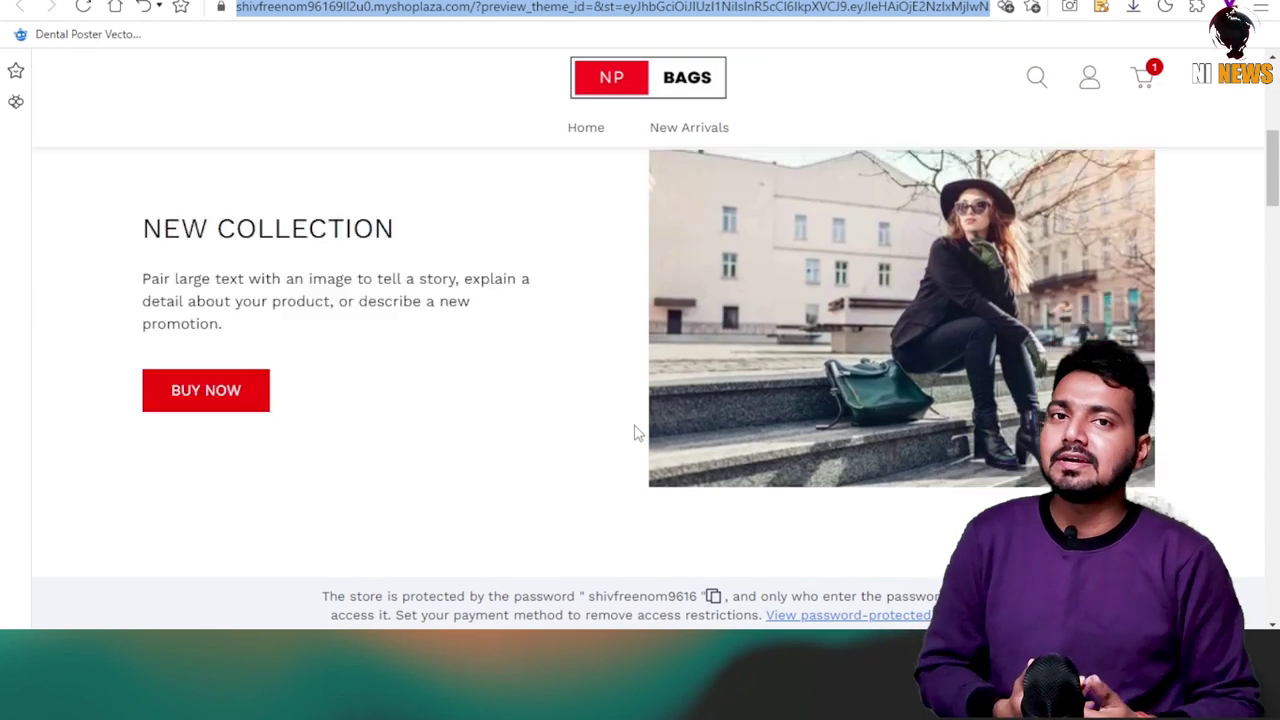
{"action": "scroll", "coordinate": [636, 430], "scroll_direction": "down", "scroll_amount": 10}
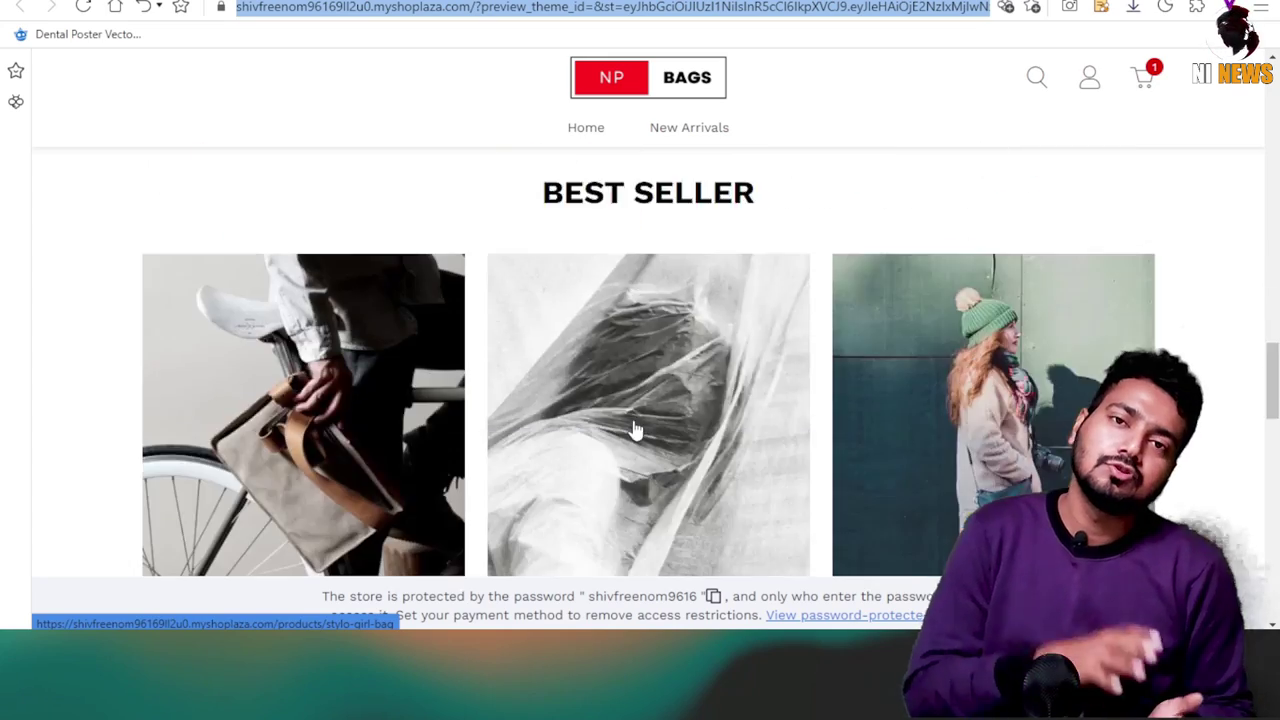
{"action": "scroll", "coordinate": [636, 430], "scroll_direction": "up", "scroll_amount": 20}
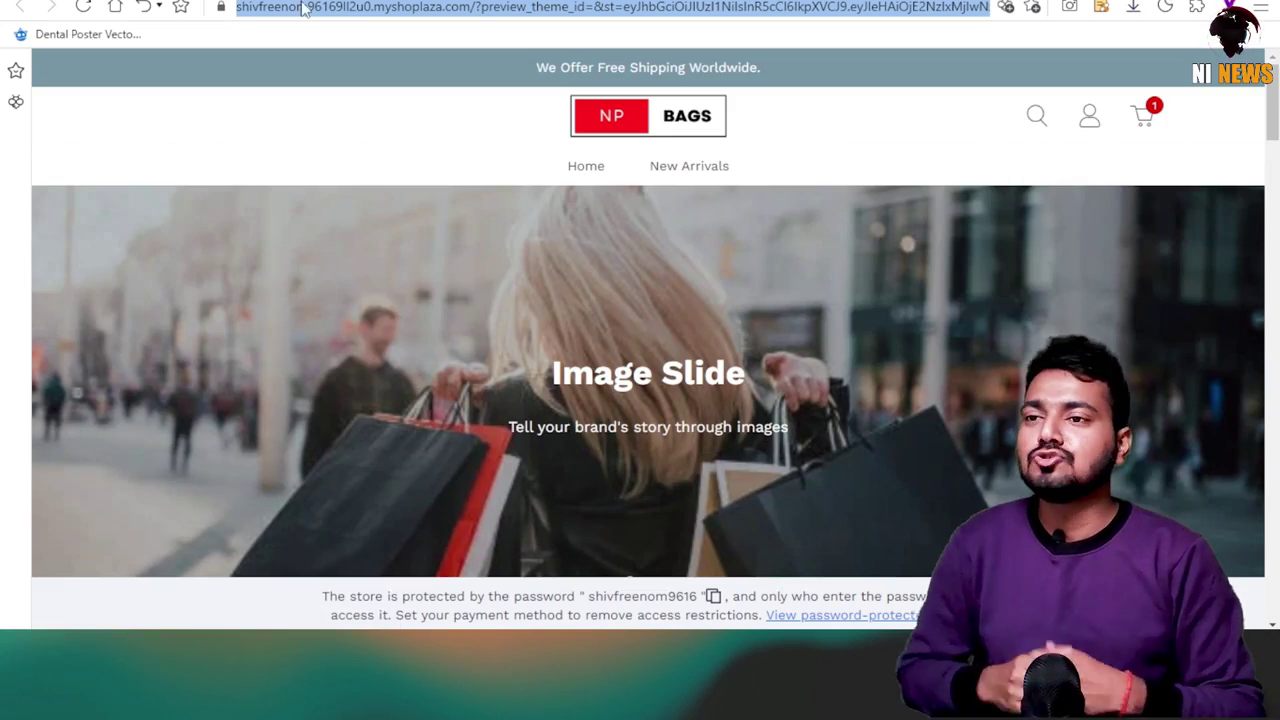
{"action": "left_click", "coordinate": [322, 8]}
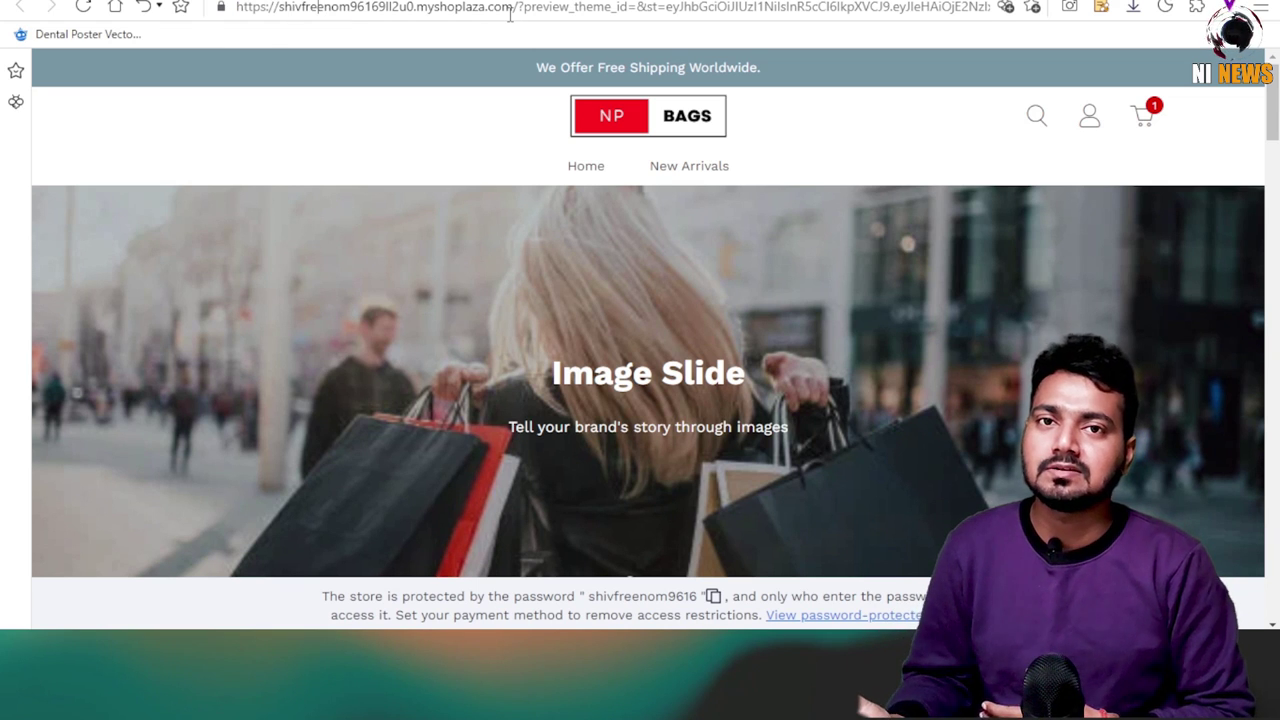
{"action": "left_click", "coordinate": [568, 170]}
Browse the home page and open the Stylo Girl Bag product page.
{"action": "scroll", "coordinate": [585, 210], "scroll_direction": "down", "scroll_amount": 5}
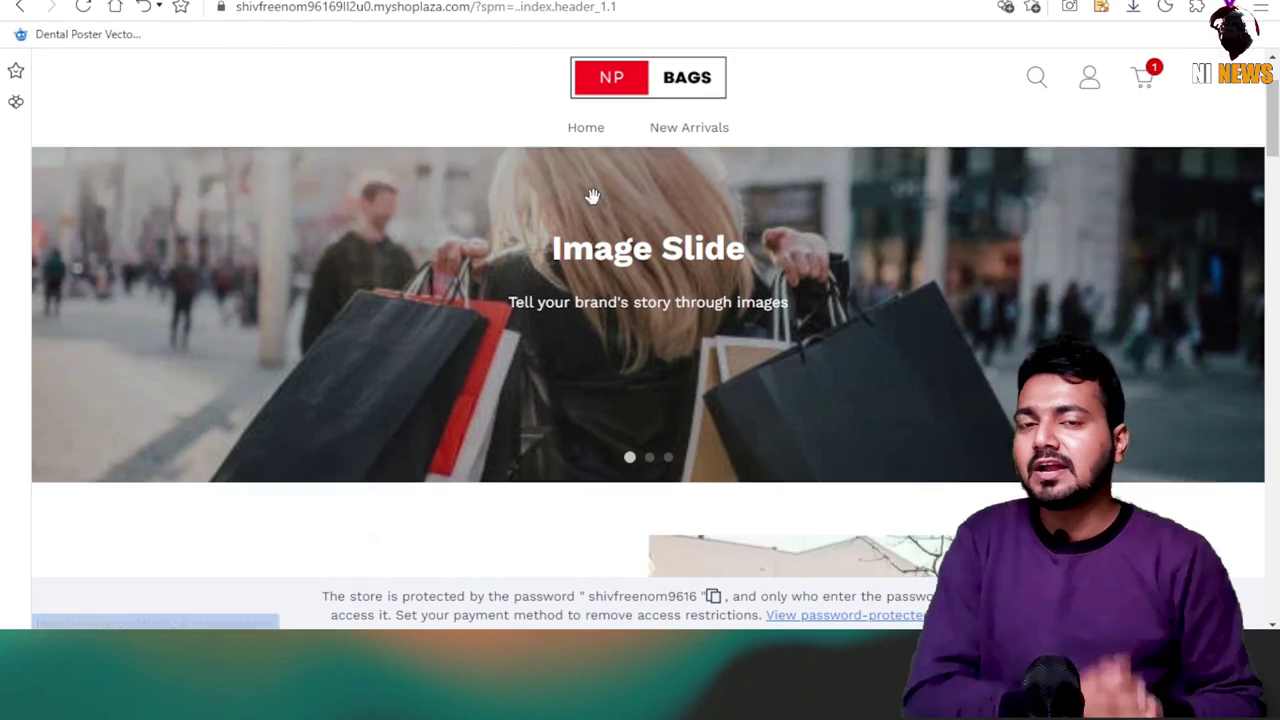
{"action": "scroll", "coordinate": [329, 309], "scroll_direction": "down", "scroll_amount": 3}
{"action": "scroll", "coordinate": [323, 303], "scroll_direction": "up", "scroll_amount": 2}
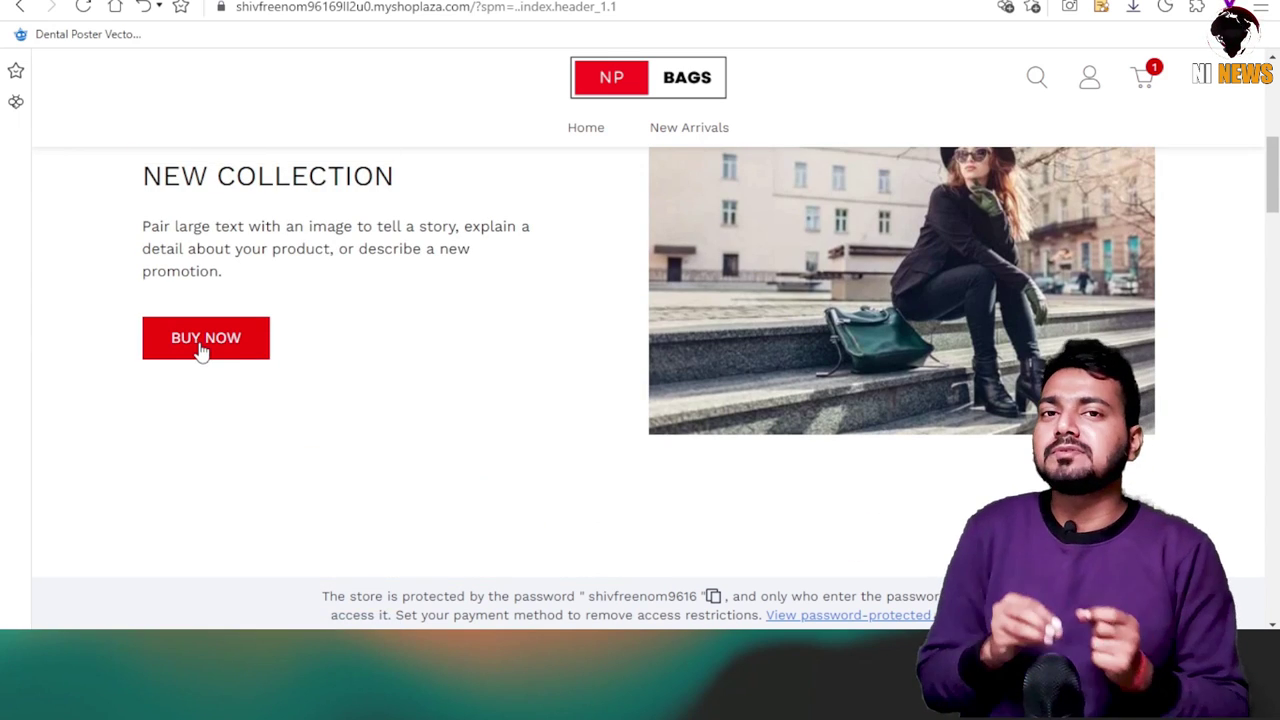
{"action": "scroll", "coordinate": [743, 297], "scroll_direction": "down", "scroll_amount": 8}
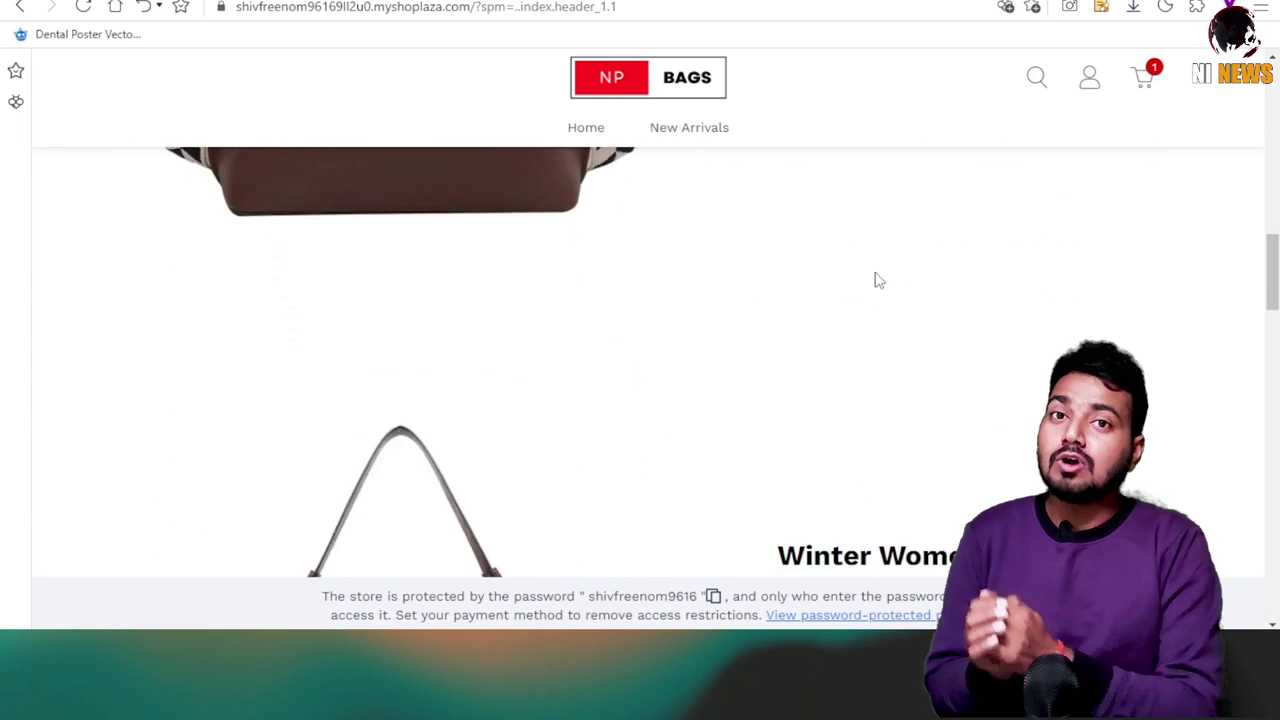
{"action": "scroll", "coordinate": [874, 277], "scroll_direction": "up", "scroll_amount": 3}
{"action": "left_click", "coordinate": [975, 325]}
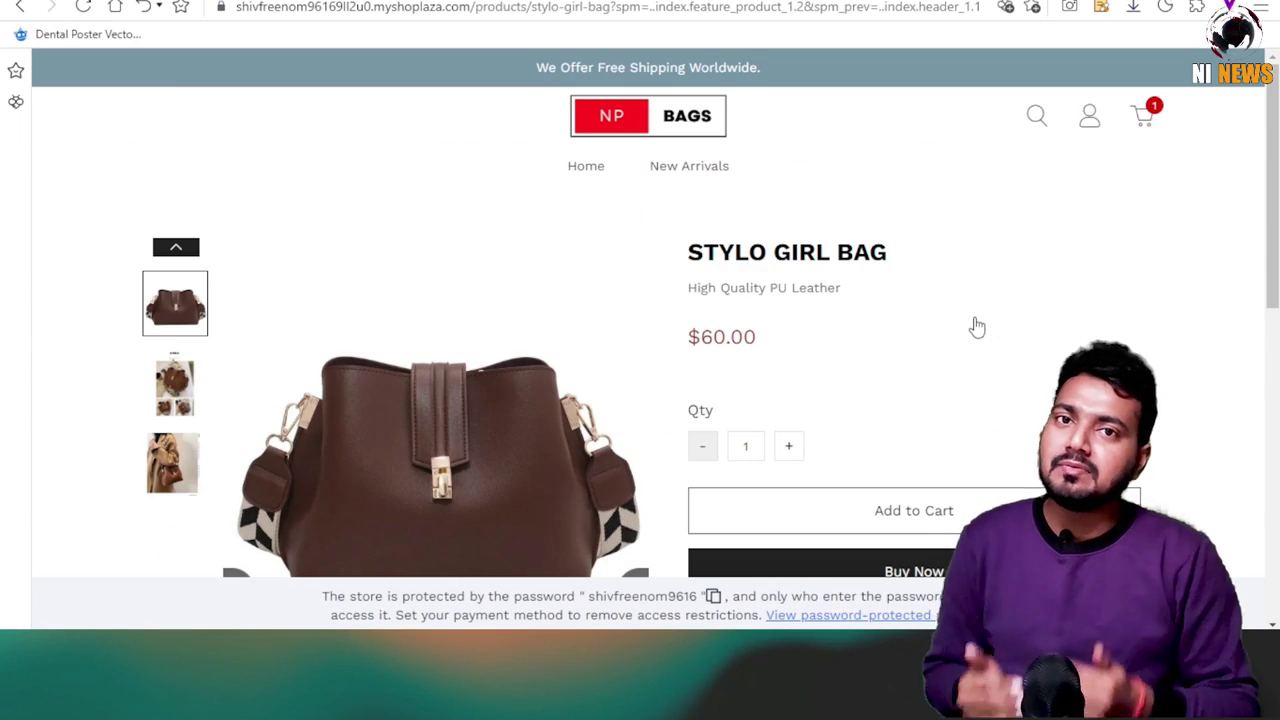
View the shopping cart holding the $60.00 Stylo Girl Bag.
{"action": "left_click", "coordinate": [1147, 120]}
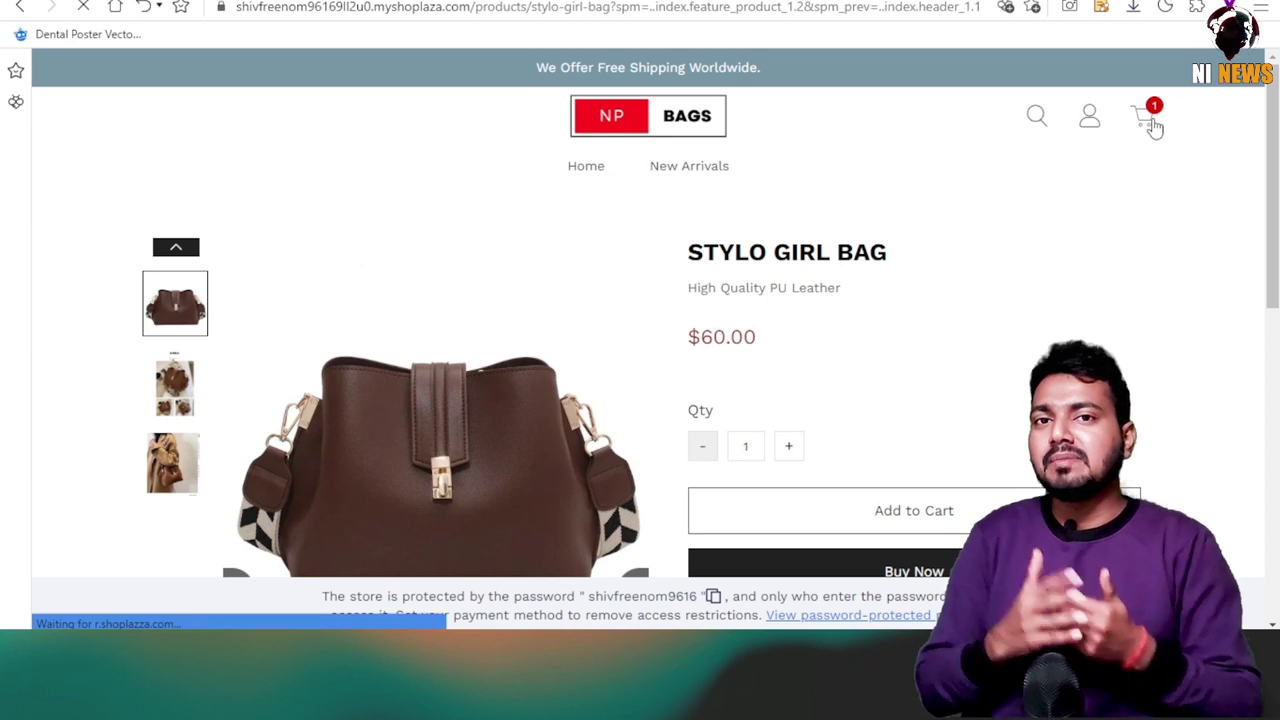
{"action": "scroll", "coordinate": [440, 428], "scroll_direction": "down", "scroll_amount": 5}
{"action": "scroll", "coordinate": [540, 432], "scroll_direction": "down", "scroll_amount": 3}
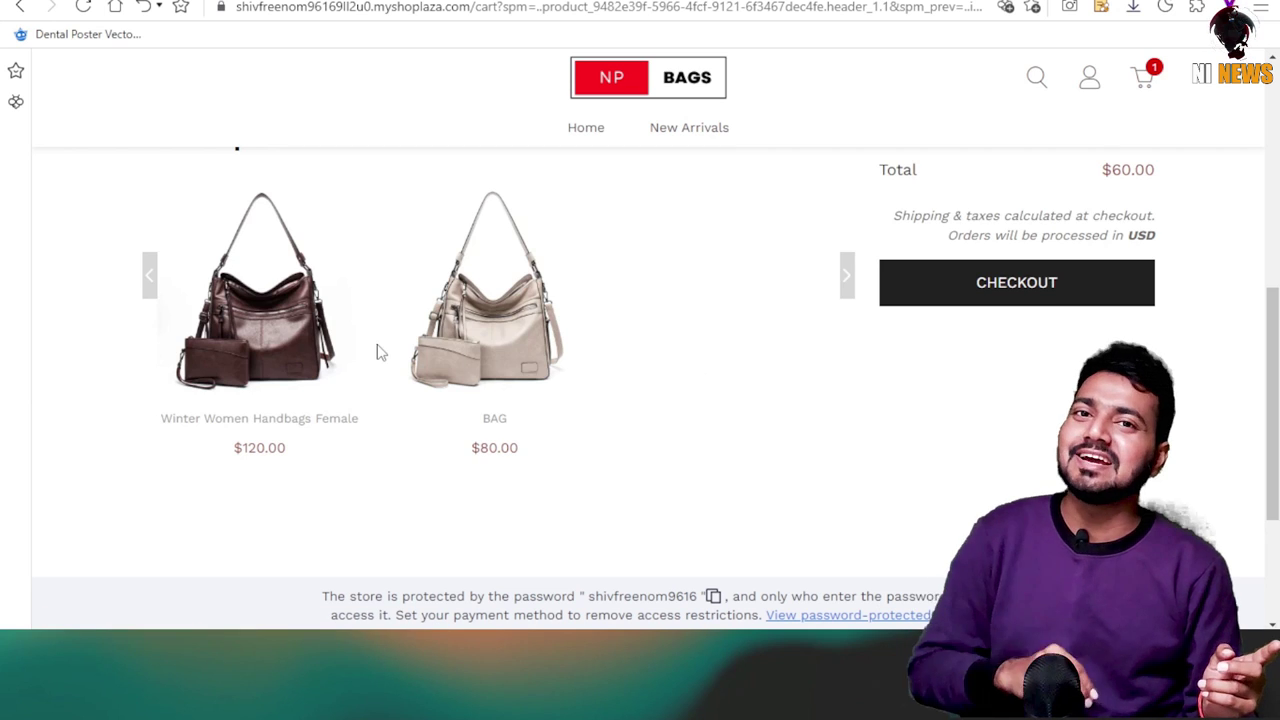
{"action": "scroll", "coordinate": [478, 341], "scroll_direction": "up", "scroll_amount": 3}
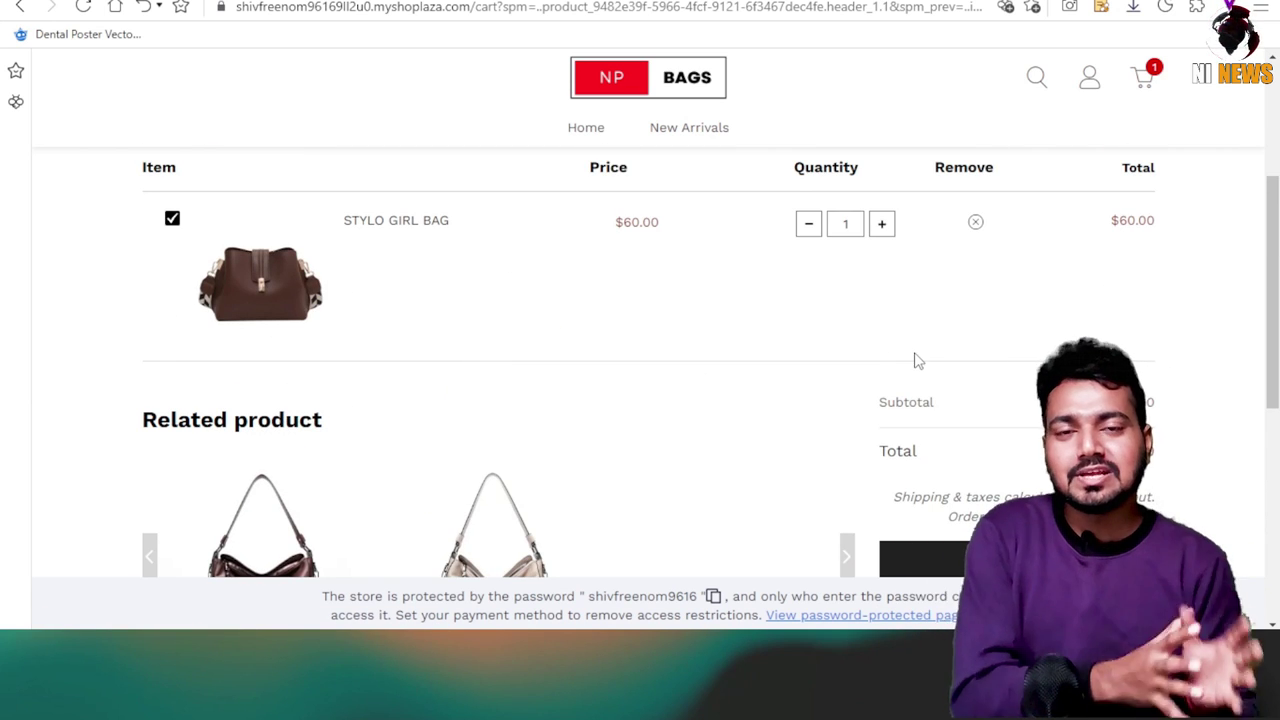
{"action": "scroll", "coordinate": [560, 478], "scroll_direction": "down", "scroll_amount": 2}
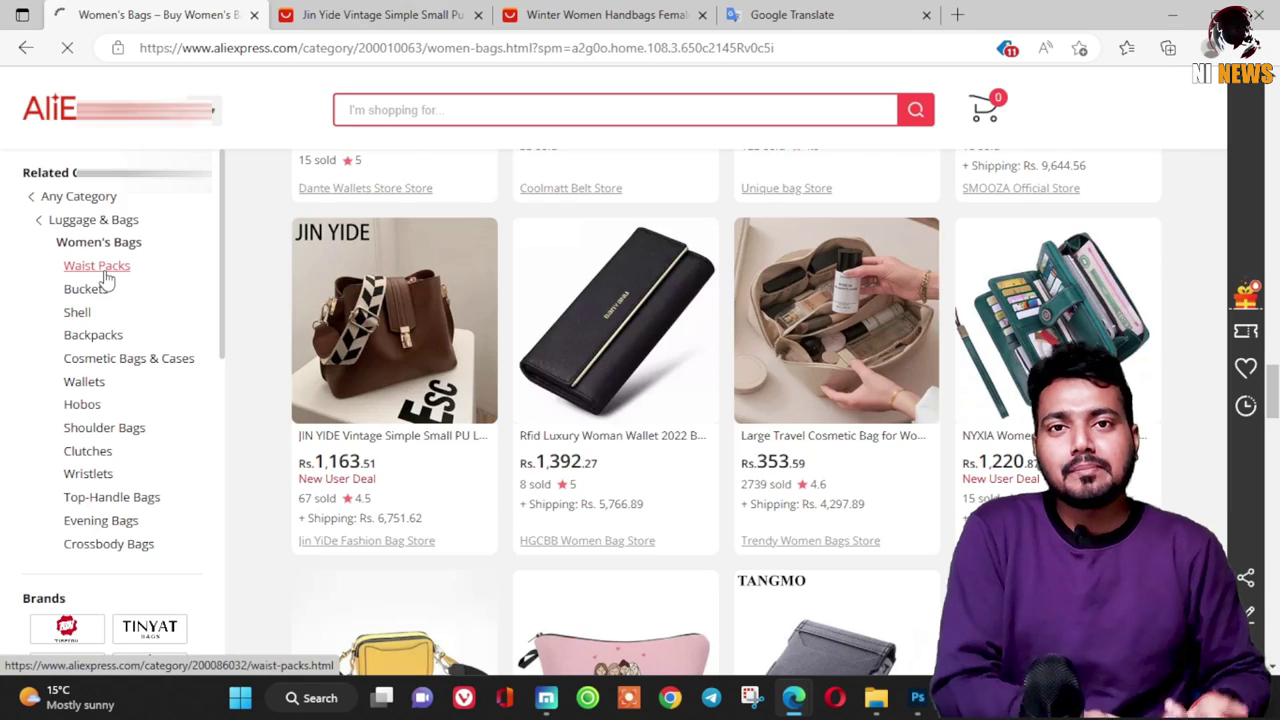
Open the related $80.00 BAG product from the cart.
{"action": "left_click", "coordinate": [57, 243]}
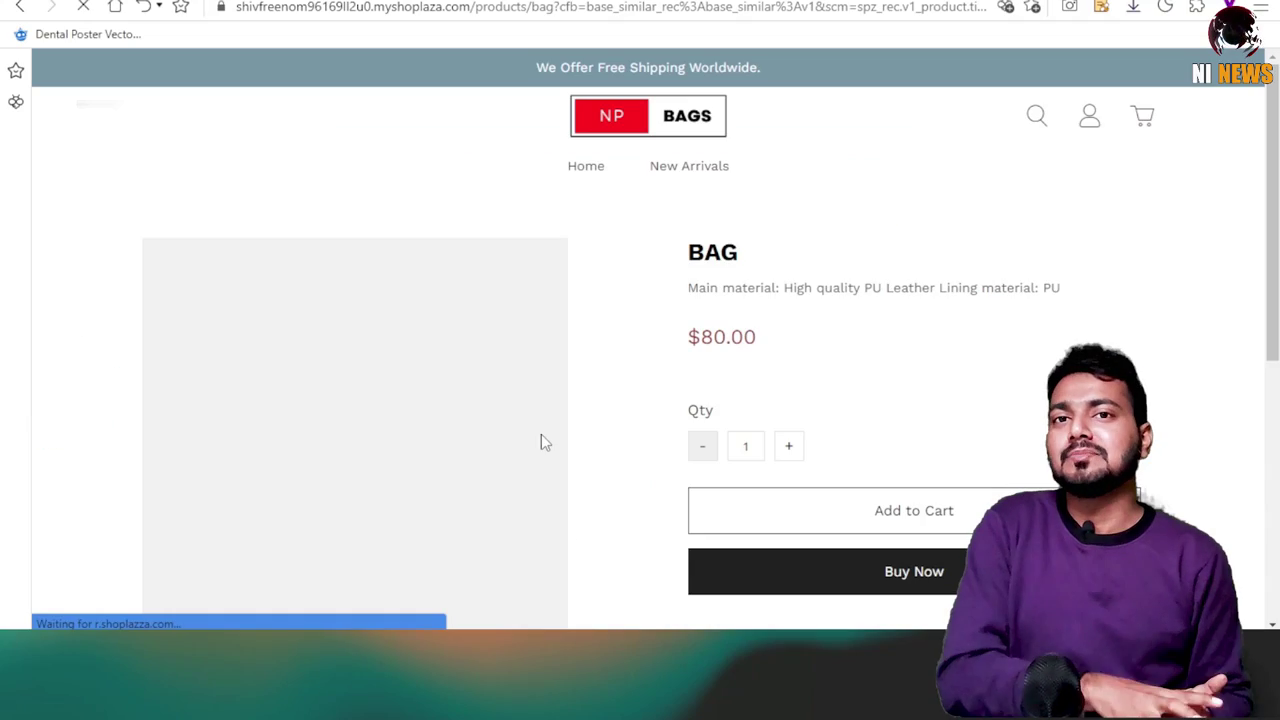
Add the $80 BAG and check out, reviewing the shipping form and $140.00 total.
{"action": "scroll", "coordinate": [763, 429], "scroll_direction": "down", "scroll_amount": 3}
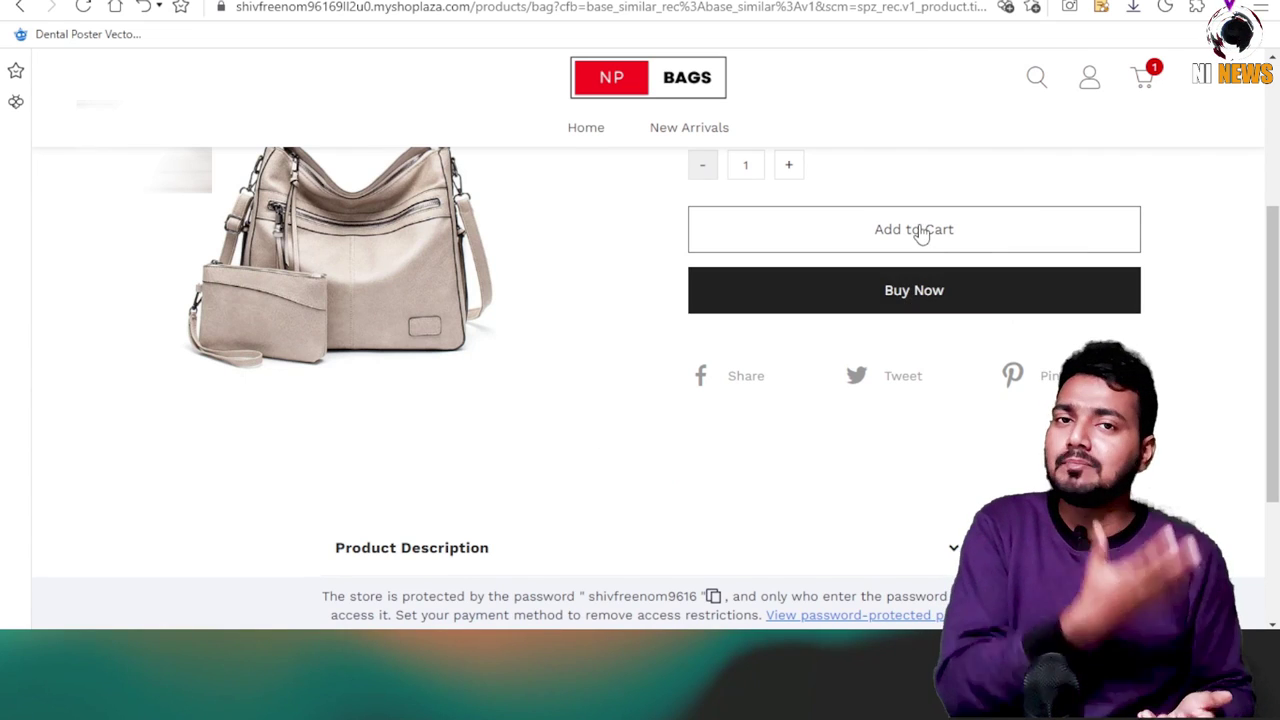
{"action": "left_click", "coordinate": [898, 273]}
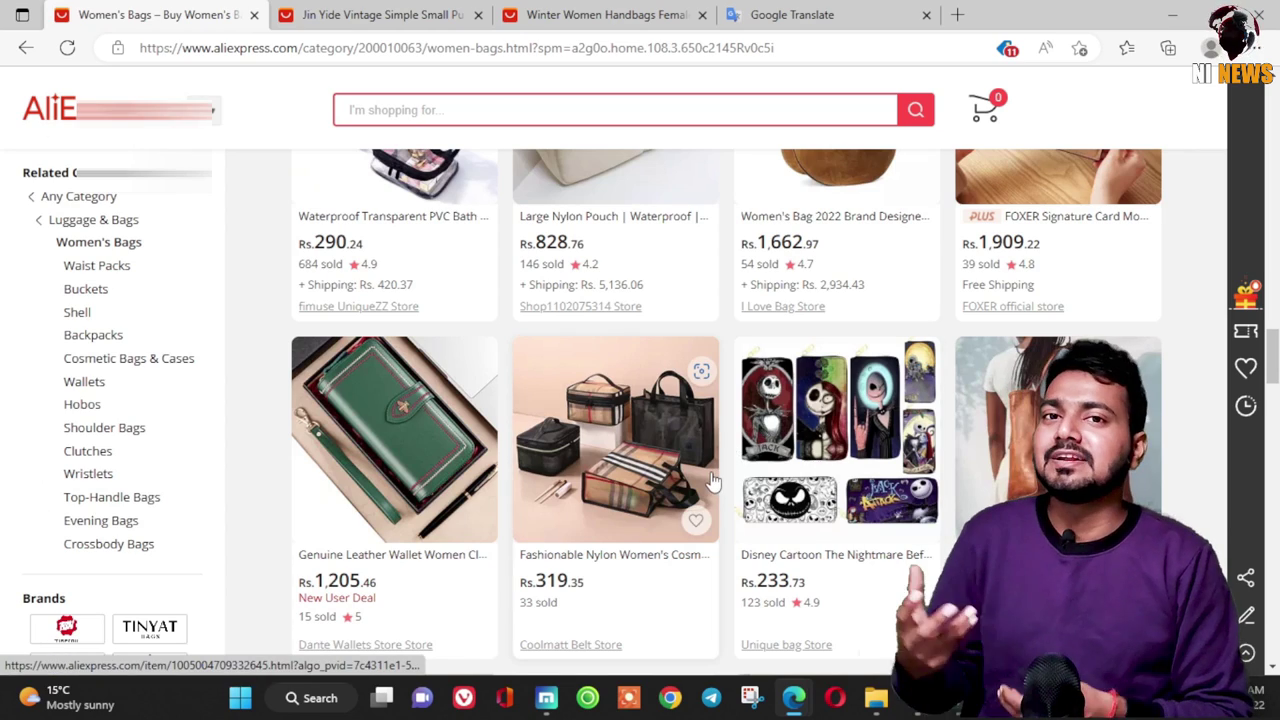
{"action": "scroll", "coordinate": [810, 415], "scroll_direction": "down", "scroll_amount": 4}
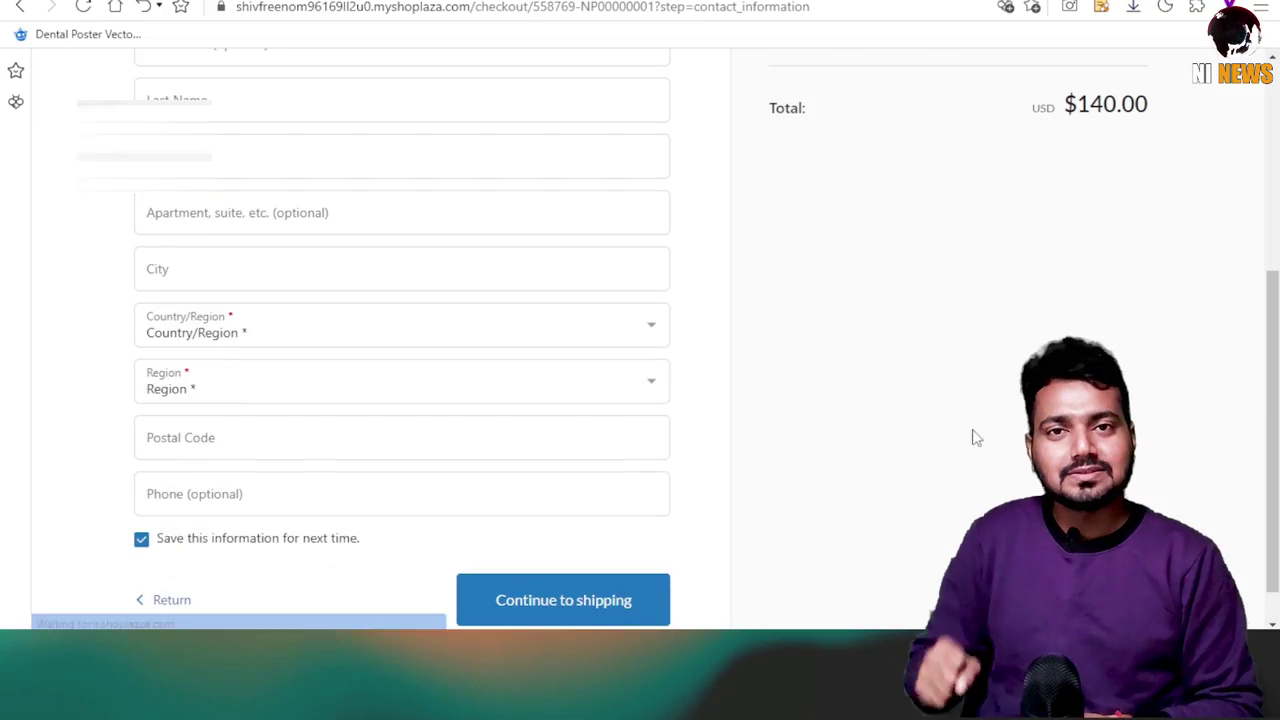
{"action": "scroll", "coordinate": [971, 437], "scroll_direction": "up", "scroll_amount": 4}
{"action": "scroll", "coordinate": [1012, 443], "scroll_direction": "down", "scroll_amount": 3}
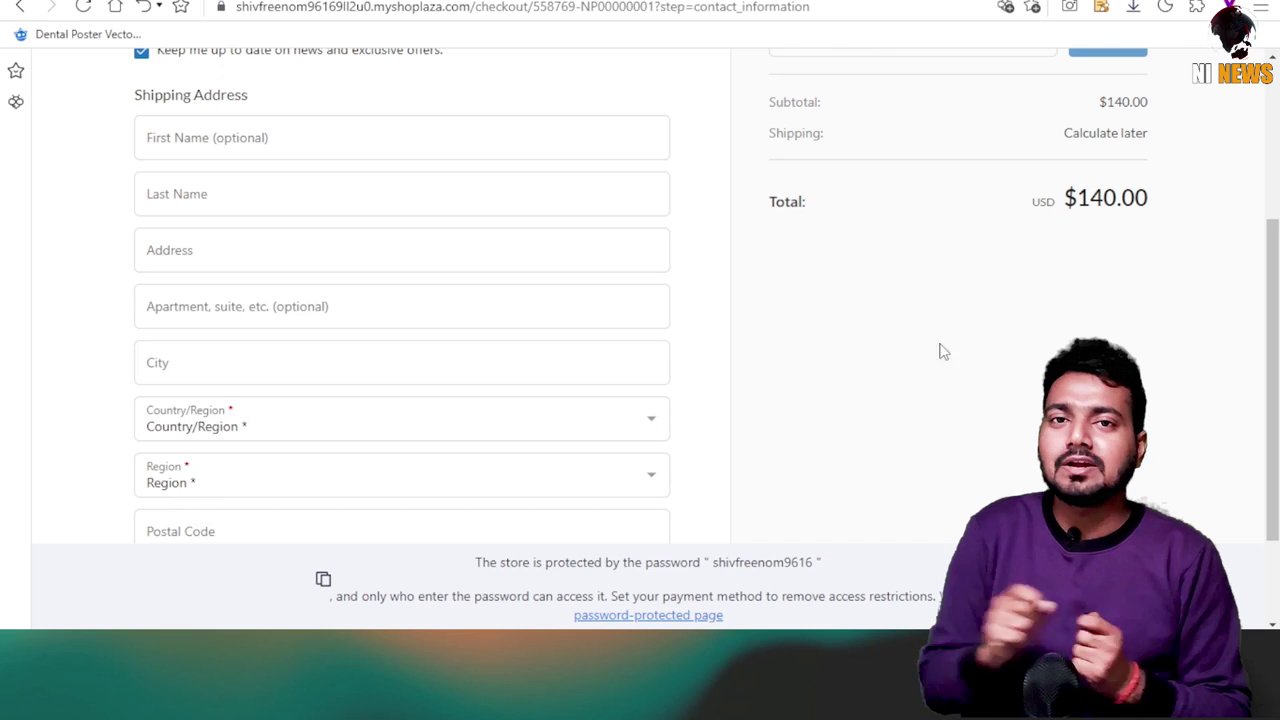